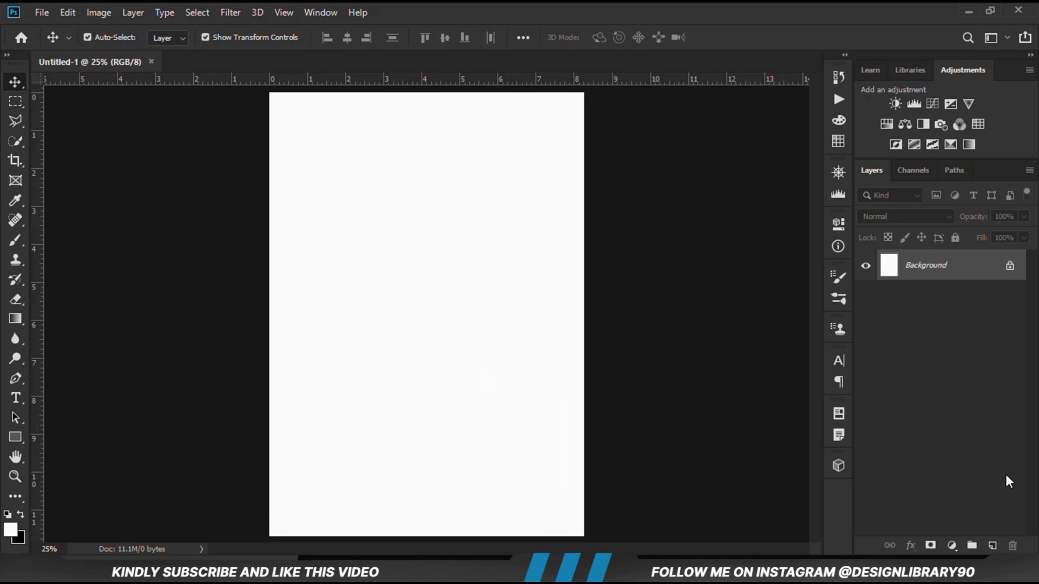
Step: Add a solid color fill layer using the hex code 007d45 copied from the Notepad list
{"action": "left_click", "coordinate": [952, 546]}
{"action": "left_click", "coordinate": [931, 279]}
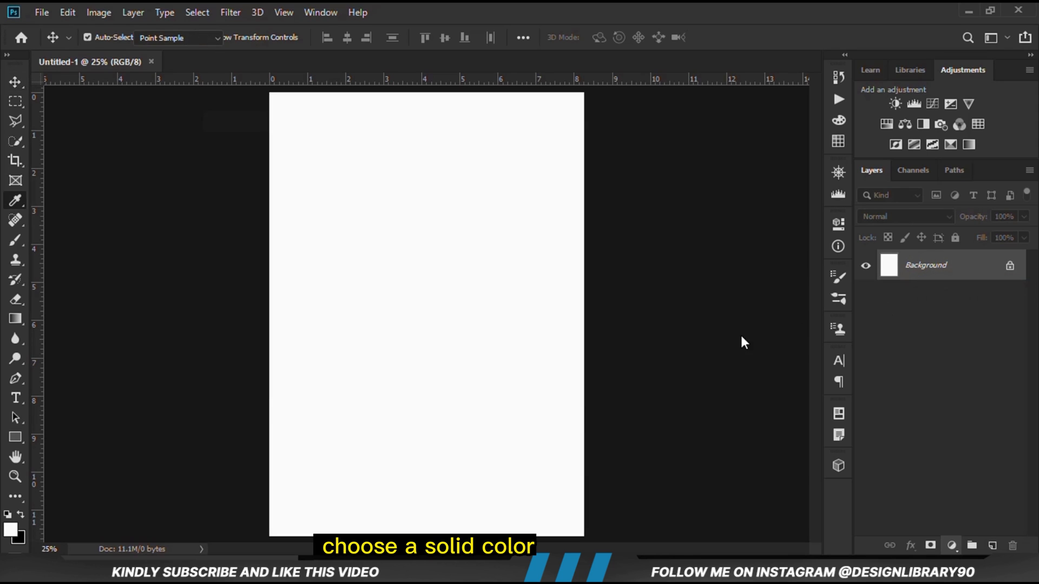
{"action": "key", "text": "alt+Tab"}
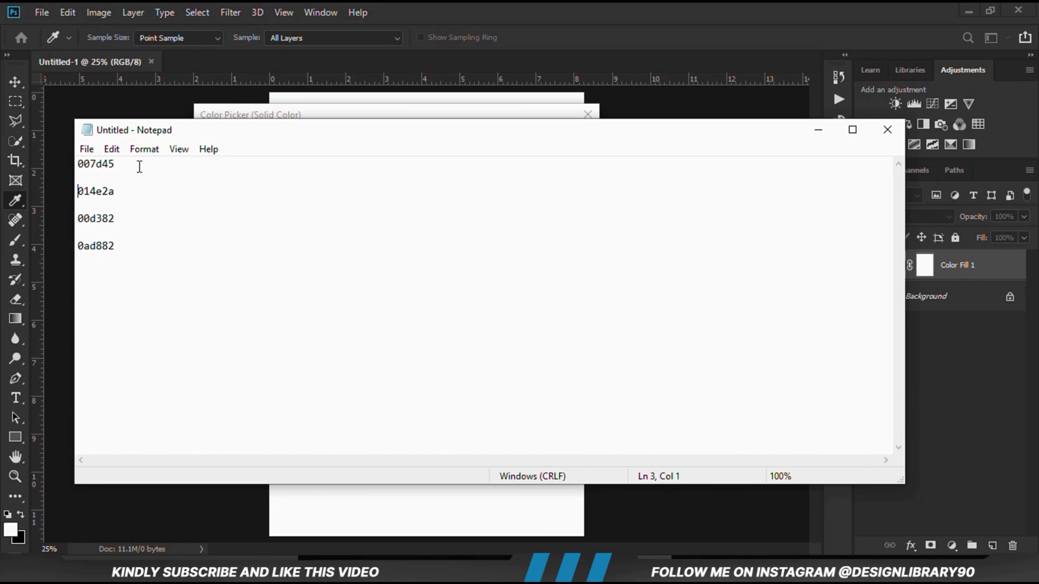
{"action": "double_click", "coordinate": [125, 164]}
{"action": "right_click", "coordinate": [108, 164]}
{"action": "left_click", "coordinate": [142, 209]}
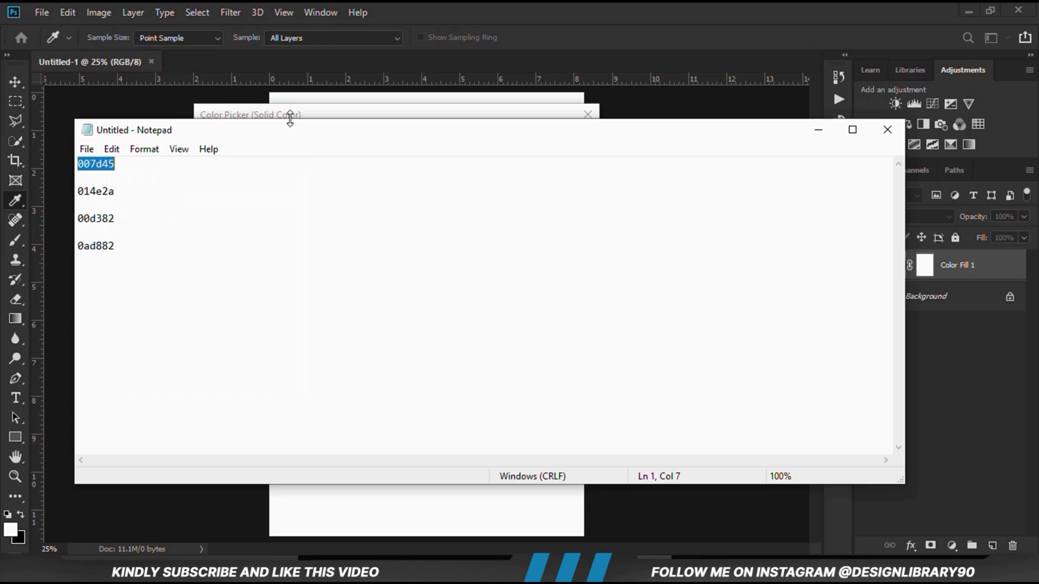
{"action": "left_click", "coordinate": [290, 115]}
{"action": "right_click", "coordinate": [455, 387]}
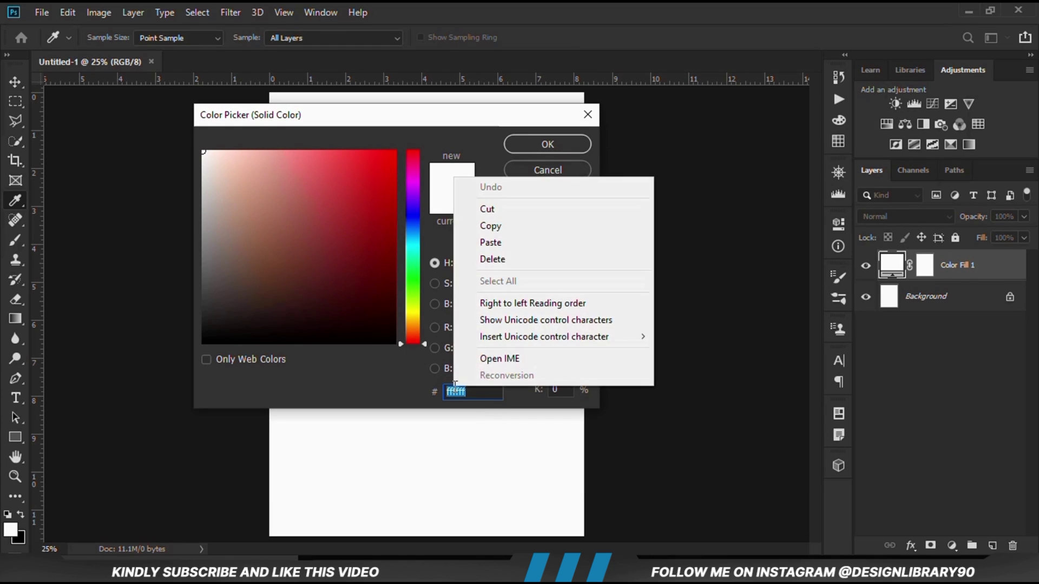
{"action": "left_click", "coordinate": [490, 239]}
{"action": "double_click", "coordinate": [485, 393]}
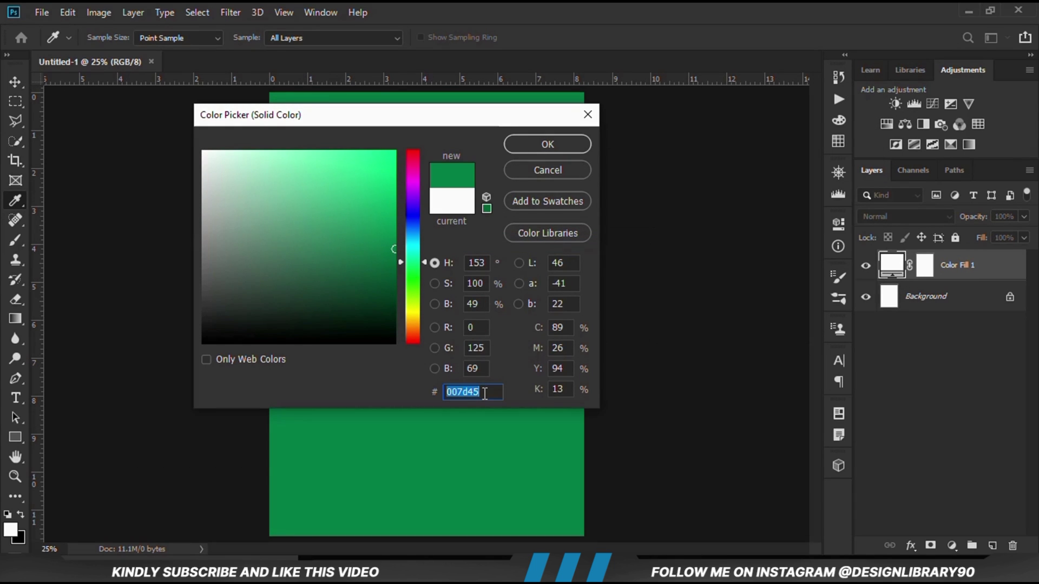
{"action": "left_click", "coordinate": [524, 149]}
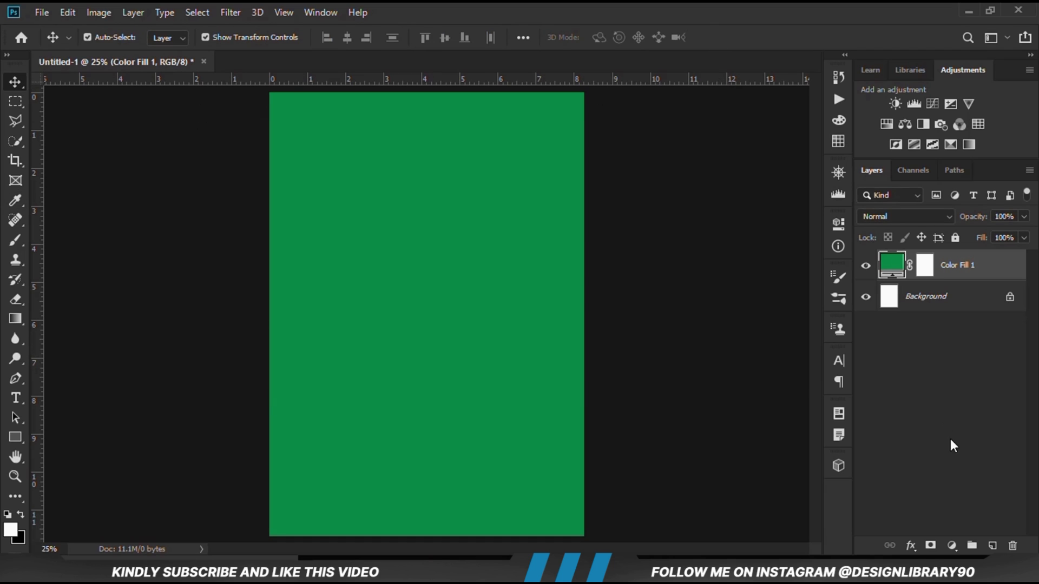
Step: Add a second solid color fill layer above it using the hex code 014e2a copied from Notepad
{"action": "left_click", "coordinate": [950, 546]}
{"action": "left_click", "coordinate": [940, 275]}
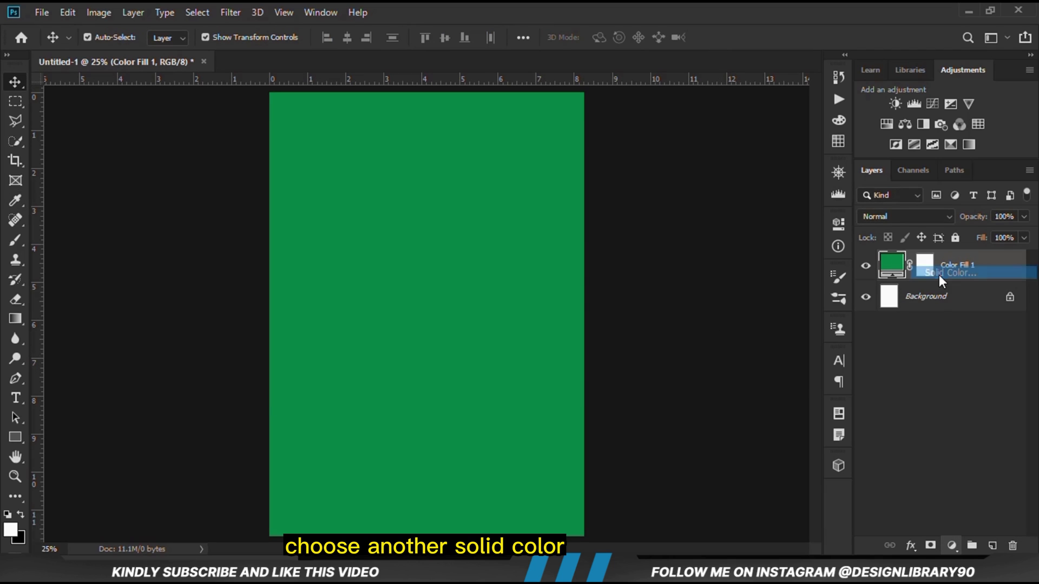
{"action": "key", "text": "alt+Tab"}
{"action": "double_click", "coordinate": [128, 195]}
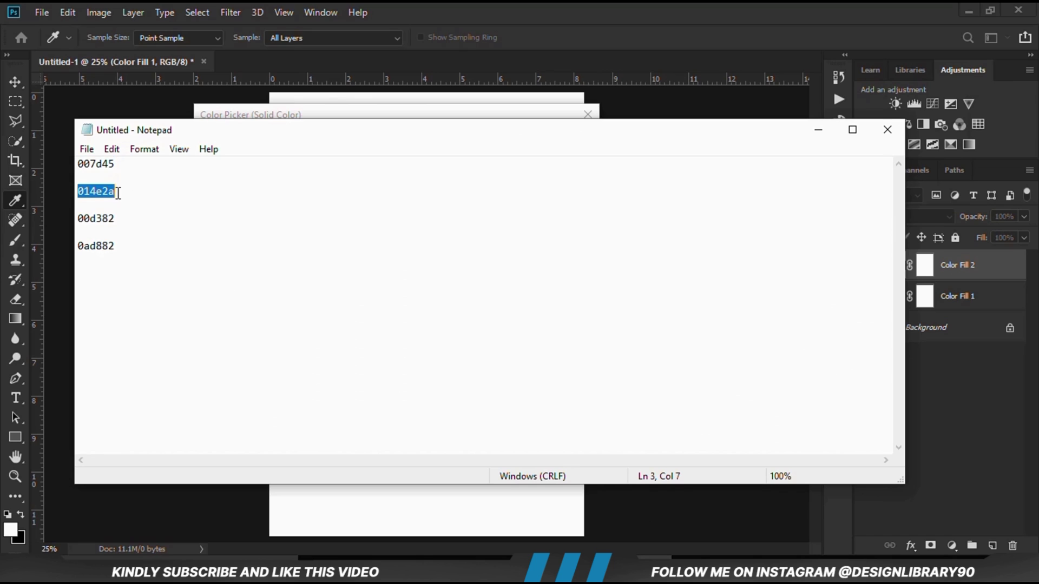
{"action": "right_click", "coordinate": [100, 195]}
{"action": "left_click", "coordinate": [139, 241]}
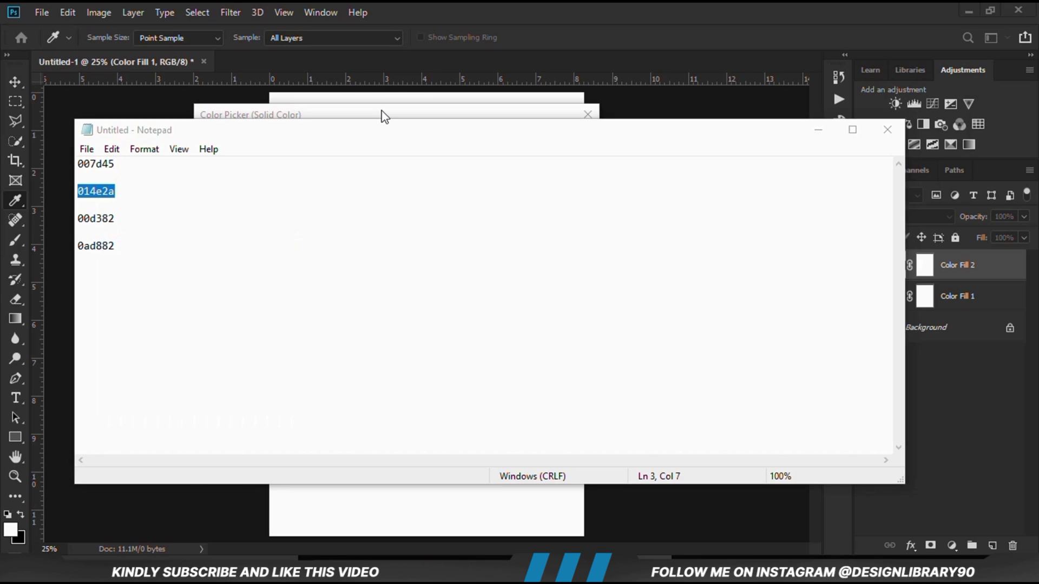
{"action": "left_click", "coordinate": [382, 114]}
{"action": "right_click", "coordinate": [451, 395]}
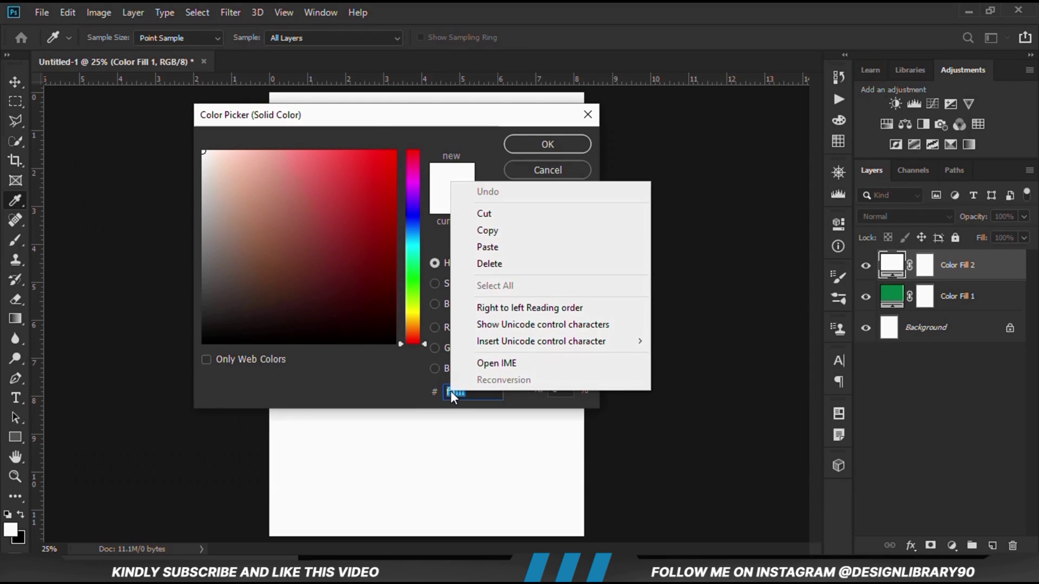
{"action": "left_click", "coordinate": [466, 244]}
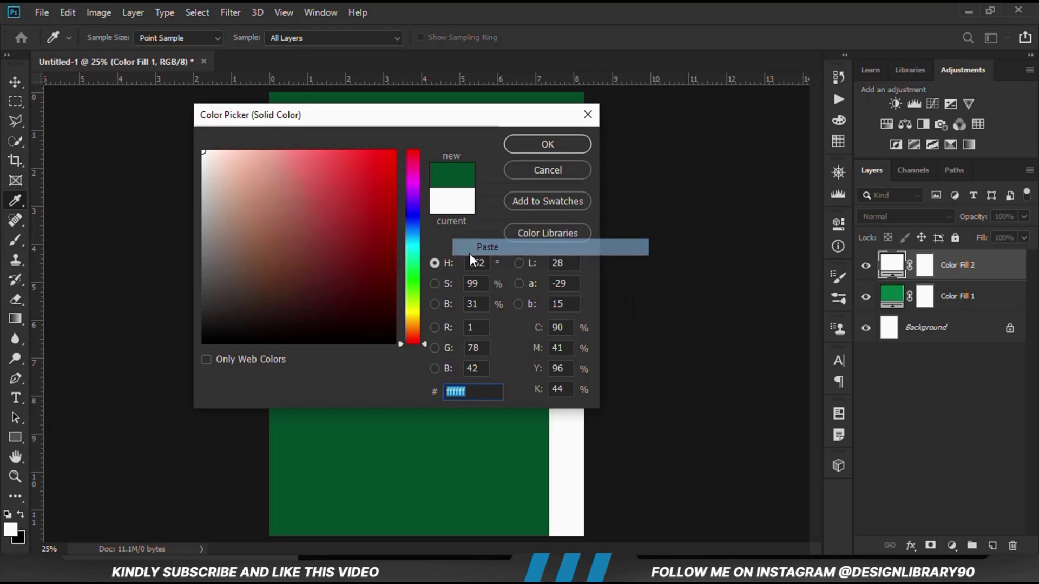
{"action": "left_click", "coordinate": [525, 138]}
Step: Set the dark green fill layer's blend mode to Color Burn and toggle its visibility to compare the effect
{"action": "left_click", "coordinate": [866, 270]}
{"action": "left_click", "coordinate": [867, 268]}
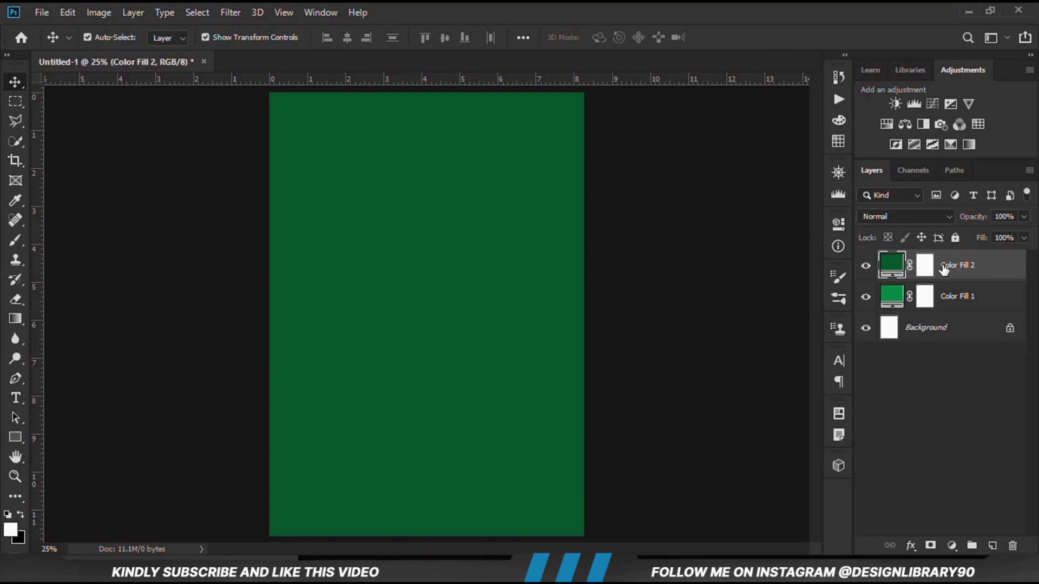
{"action": "left_click", "coordinate": [925, 216]}
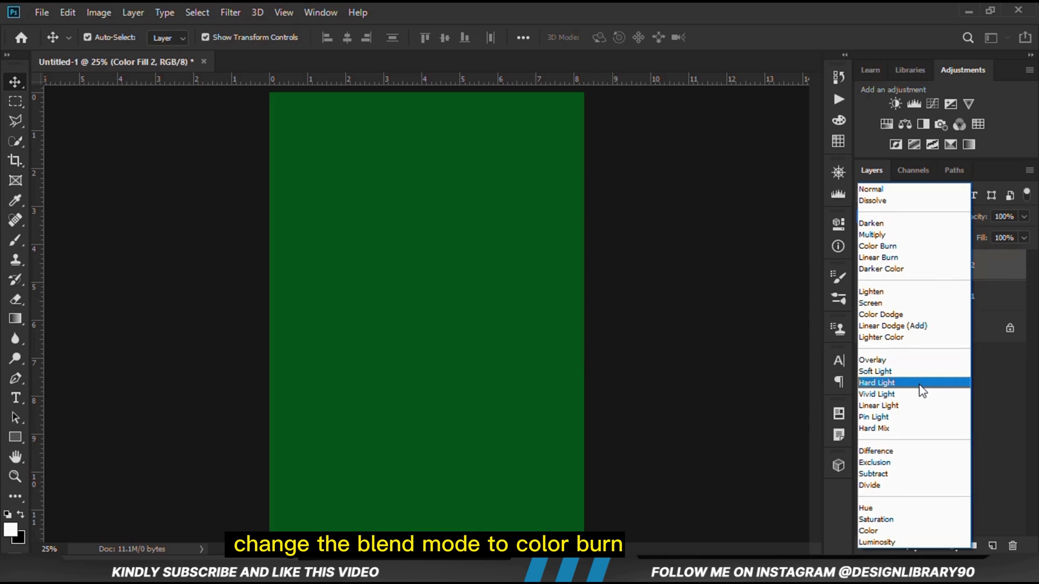
{"action": "left_click", "coordinate": [901, 246]}
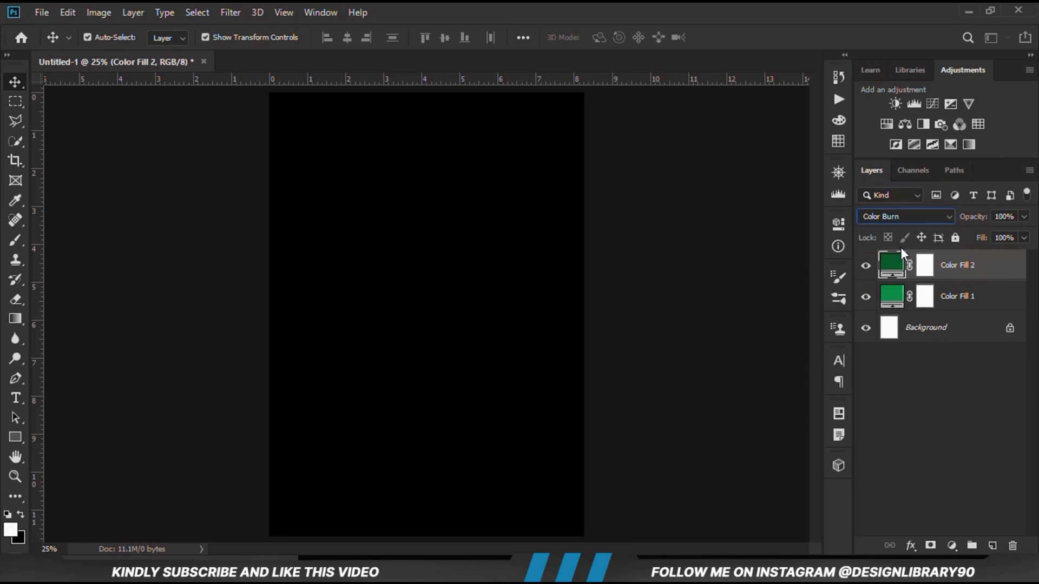
{"action": "left_click", "coordinate": [866, 266]}
{"action": "left_click", "coordinate": [866, 266]}
Step: Target the layer mask of Color Fill 2 and ready the Brush tool with foreground color 000000
{"action": "left_click", "coordinate": [926, 265]}
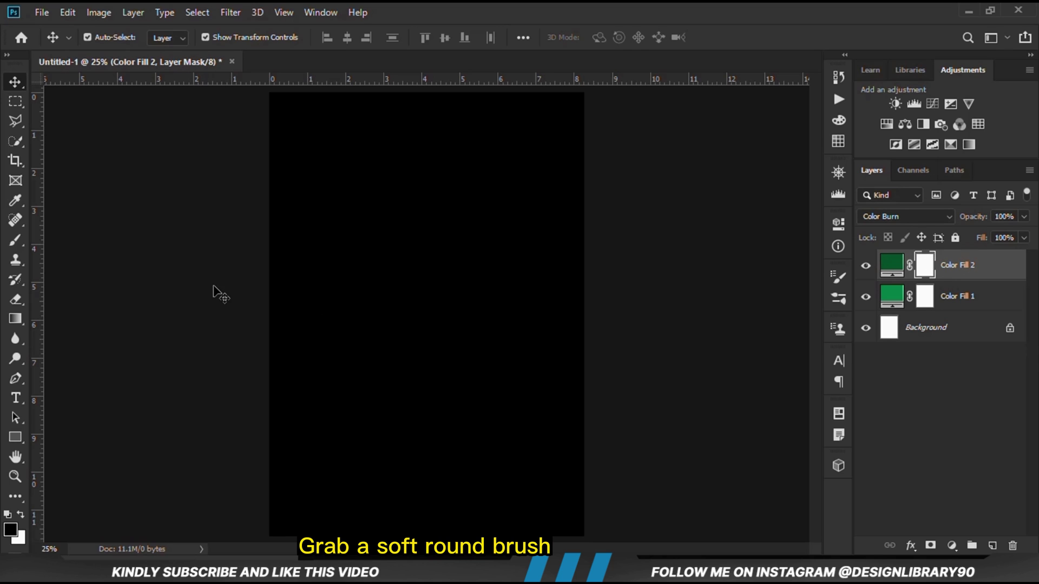
{"action": "right_click", "coordinate": [16, 240]}
{"action": "left_click", "coordinate": [81, 239]}
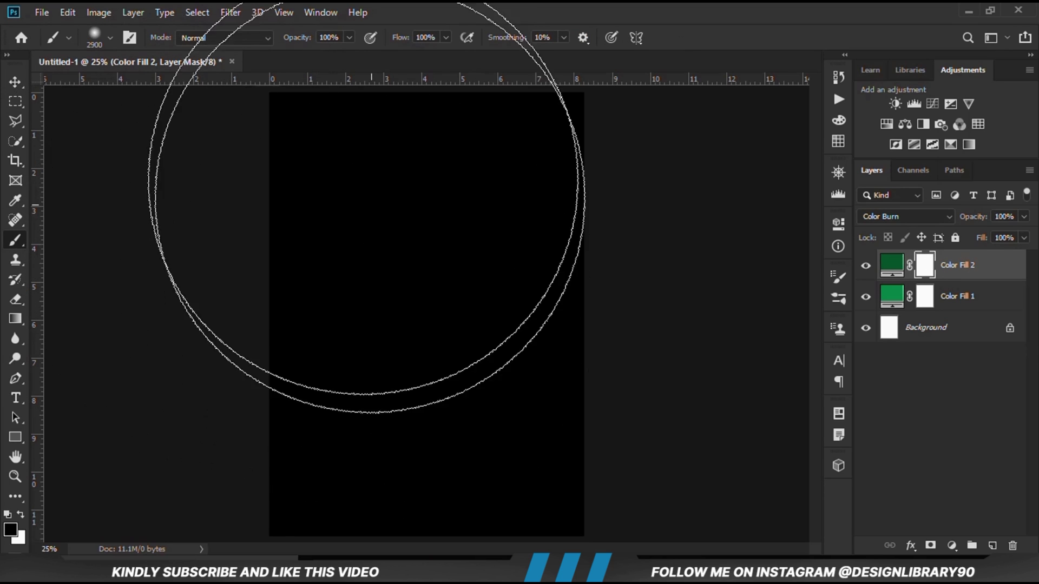
{"action": "left_click", "coordinate": [350, 37]}
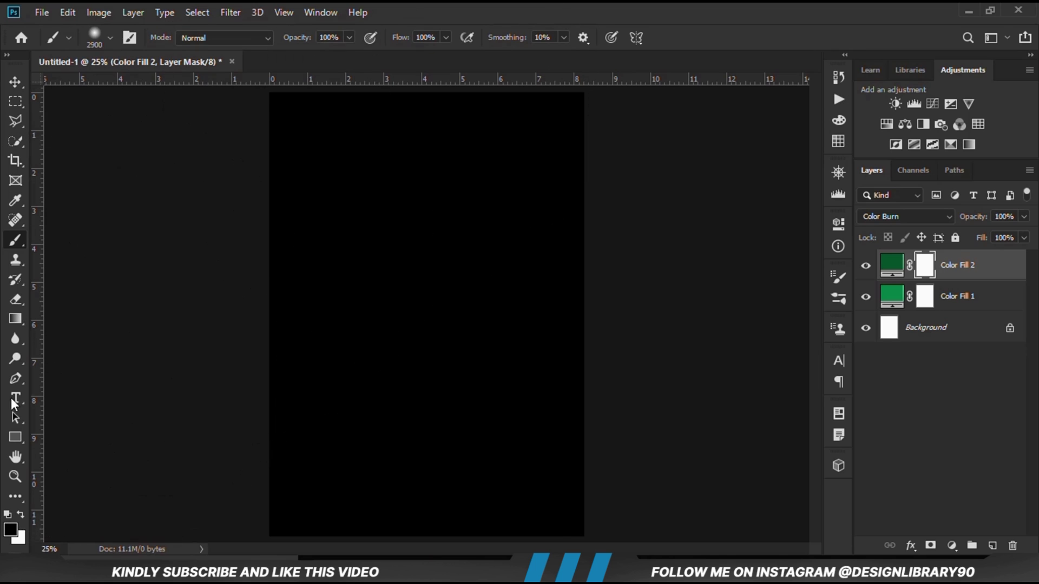
{"action": "left_click", "coordinate": [10, 530]}
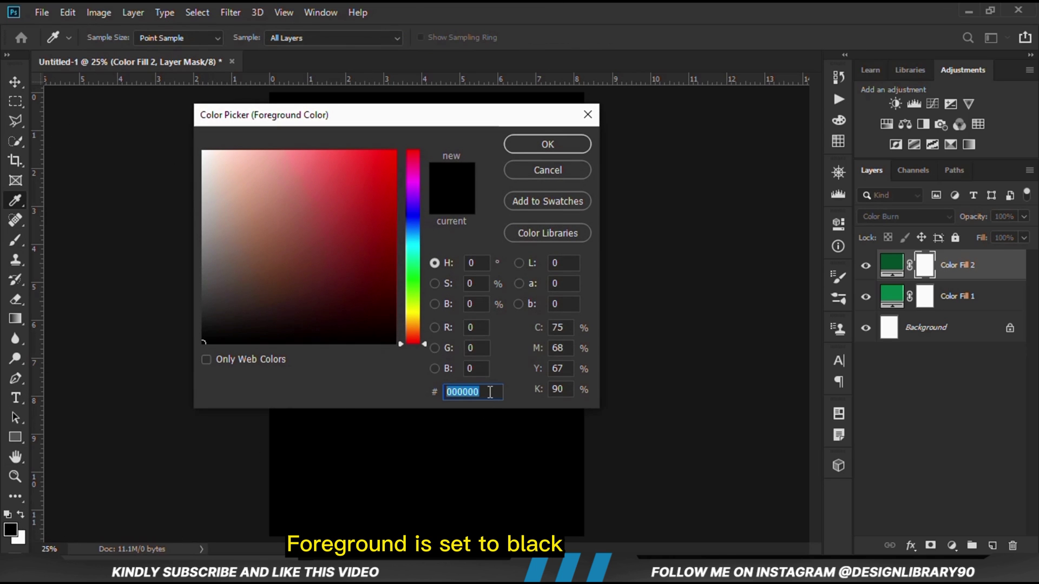
{"action": "left_click", "coordinate": [524, 143]}
Step: Reduce the soft brush to size 2500 and dab black five times at the canvas centre on Color Fill 2's mask
{"action": "key", "text": "bracketleft"}
{"action": "key", "text": "bracketleft"}
{"action": "key", "text": "bracketleft"}
{"action": "key", "text": "bracketleft"}
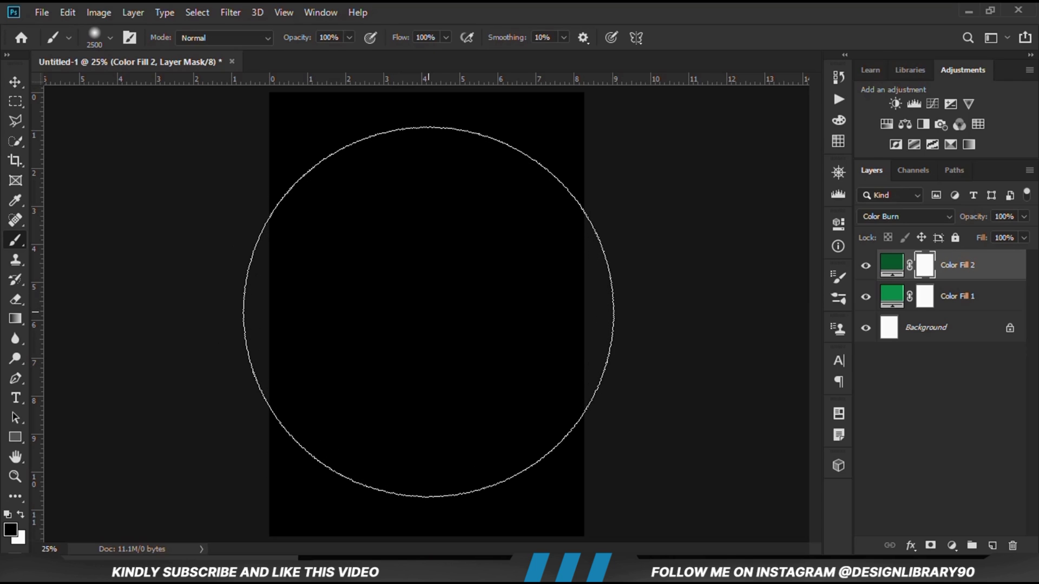
{"action": "left_click", "coordinate": [428, 311]}
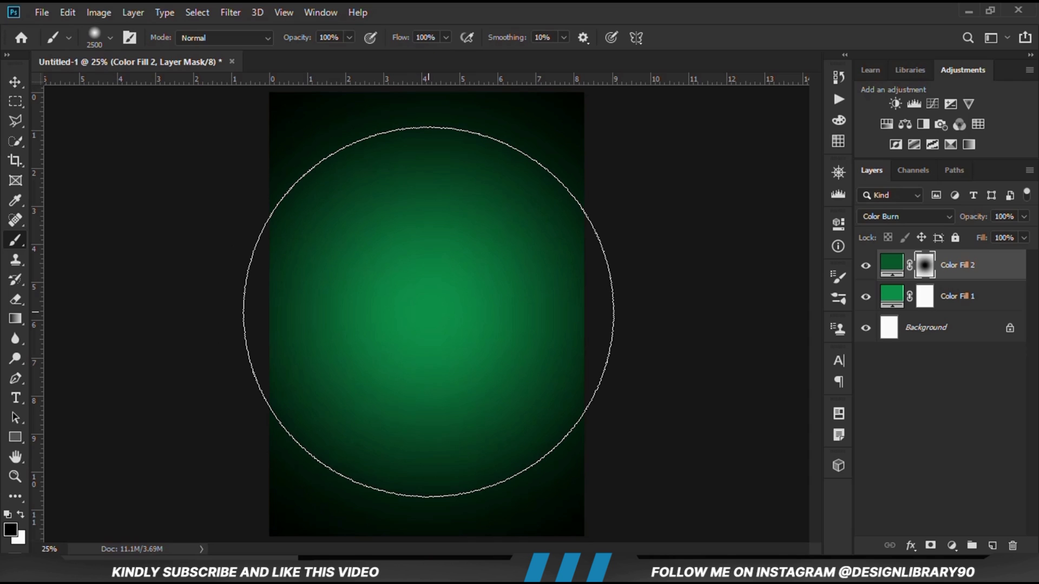
{"action": "left_click", "coordinate": [428, 312]}
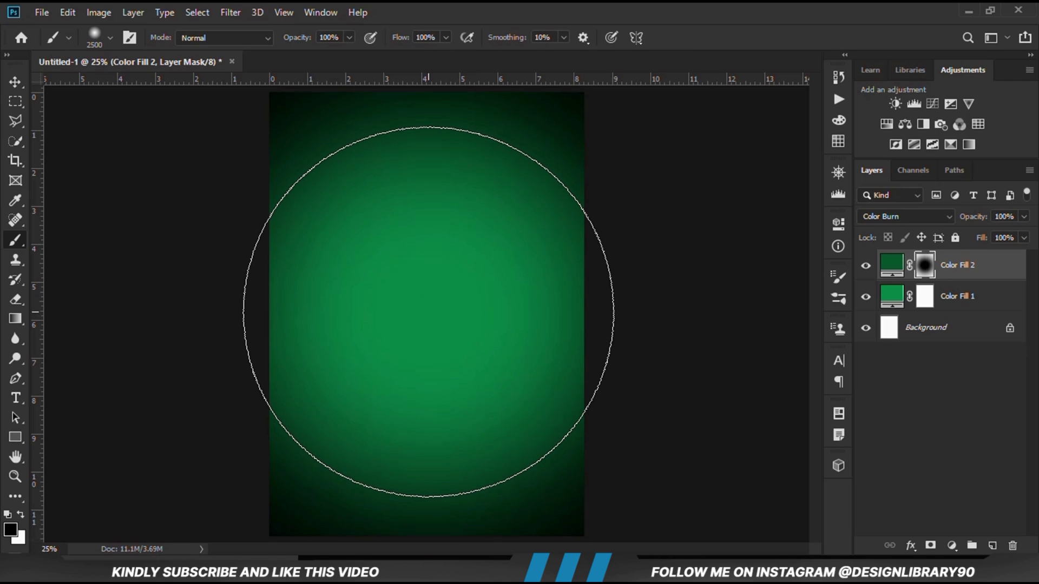
{"action": "left_click", "coordinate": [428, 312]}
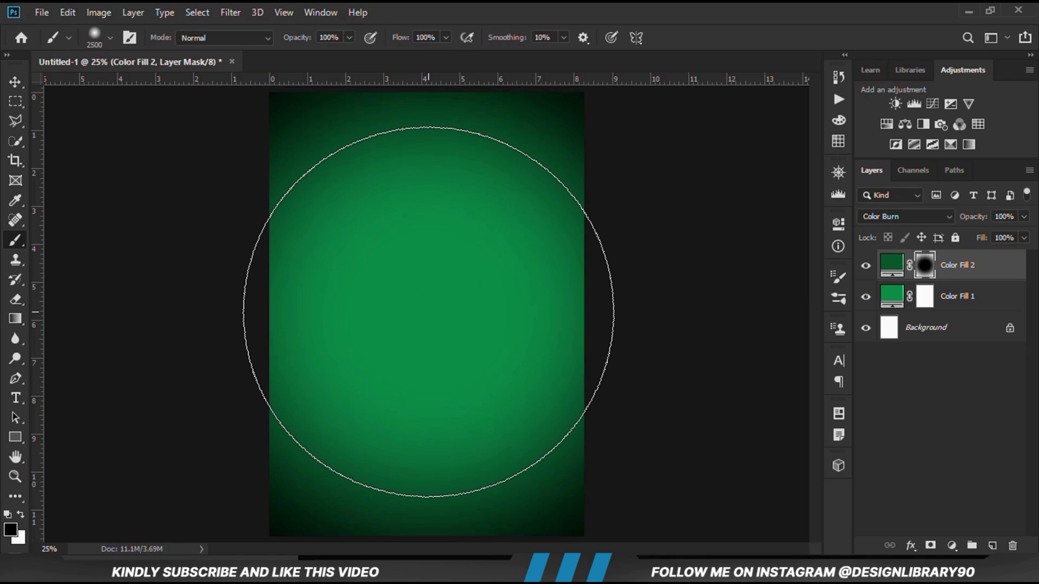
{"action": "left_click", "coordinate": [428, 311]}
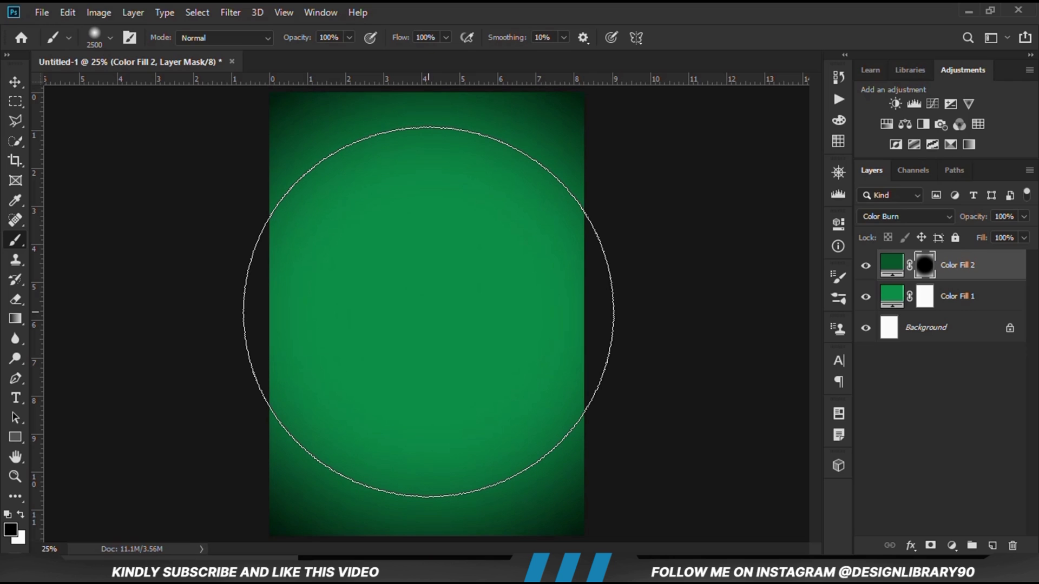
{"action": "left_click", "coordinate": [428, 312]}
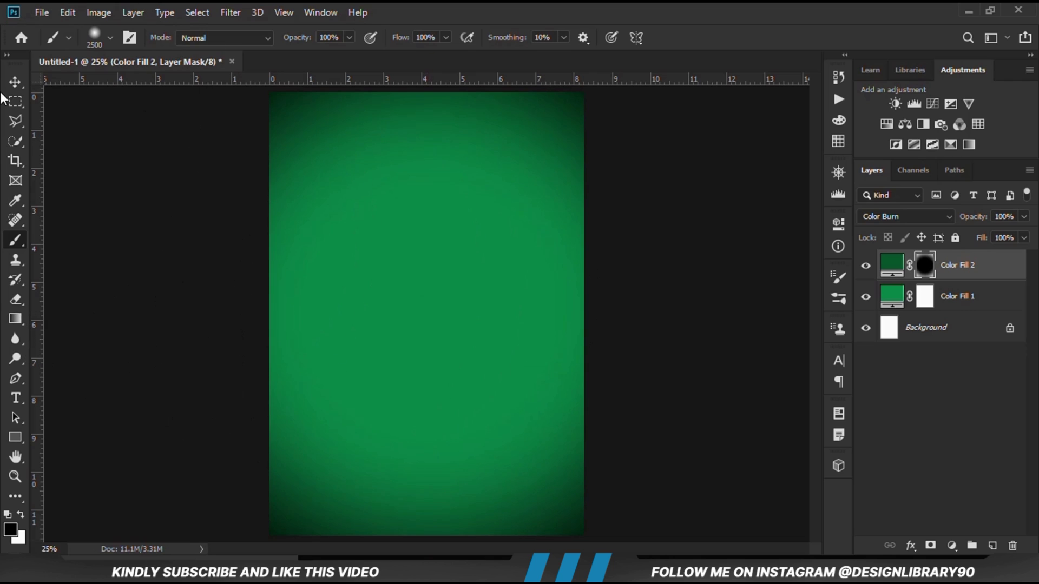
Step: Lower Color Fill 2's opacity to 80% and toggle its visibility to check the vignette
{"action": "left_click", "coordinate": [15, 83]}
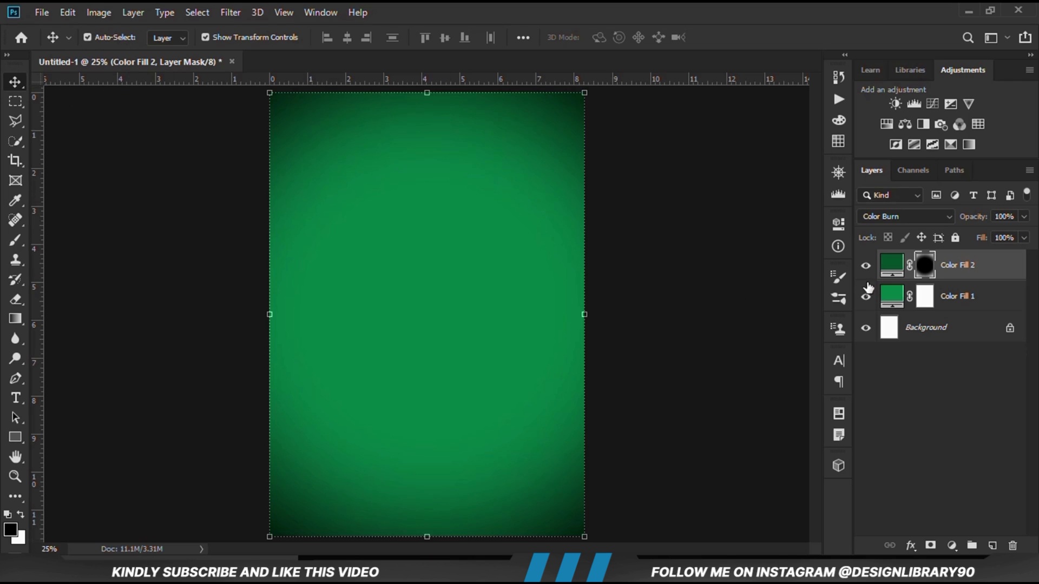
{"action": "left_click", "coordinate": [866, 266]}
{"action": "left_click", "coordinate": [866, 266]}
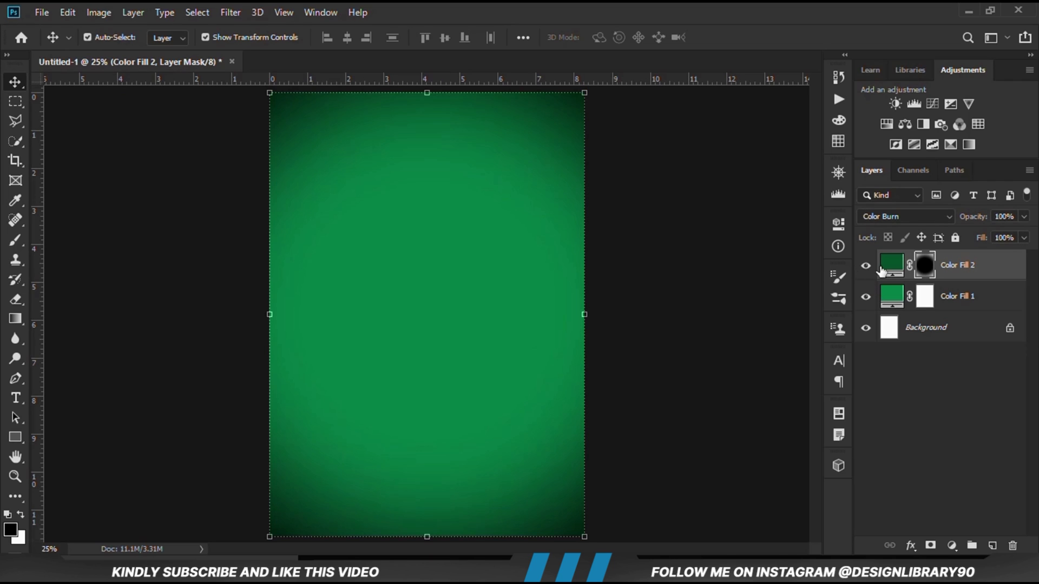
{"action": "left_click", "coordinate": [1023, 217]}
{"action": "left_click_drag", "start_coordinate": [1014, 231], "coordinate": [1013, 234]}
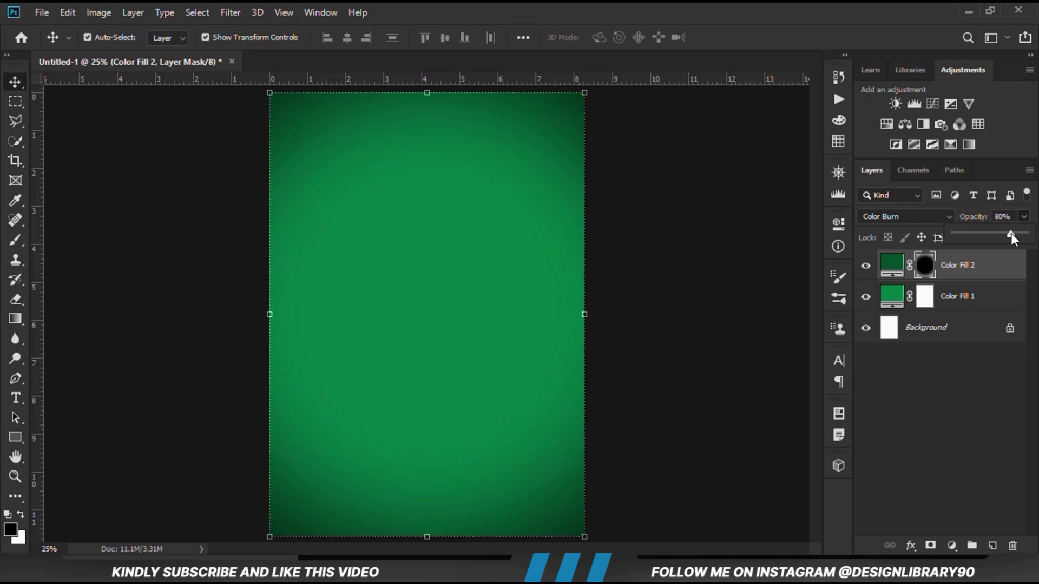
{"action": "left_click", "coordinate": [723, 316]}
{"action": "left_click", "coordinate": [865, 271]}
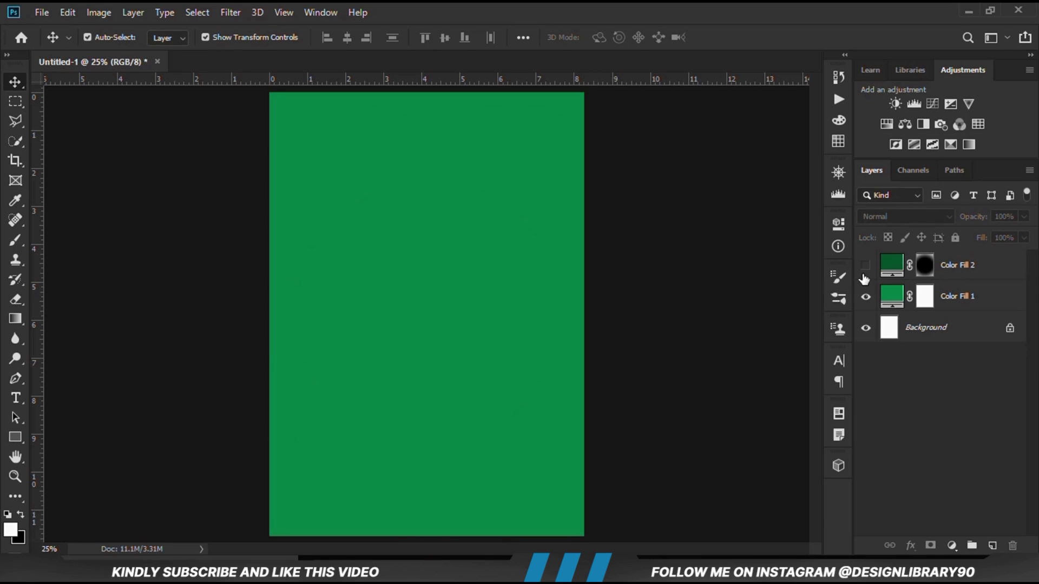
{"action": "left_click", "coordinate": [865, 271]}
Step: Create a new layer above the color fills and ready the Brush tool with a white foreground (ffffff)
{"action": "key", "text": "ctrl+minus"}
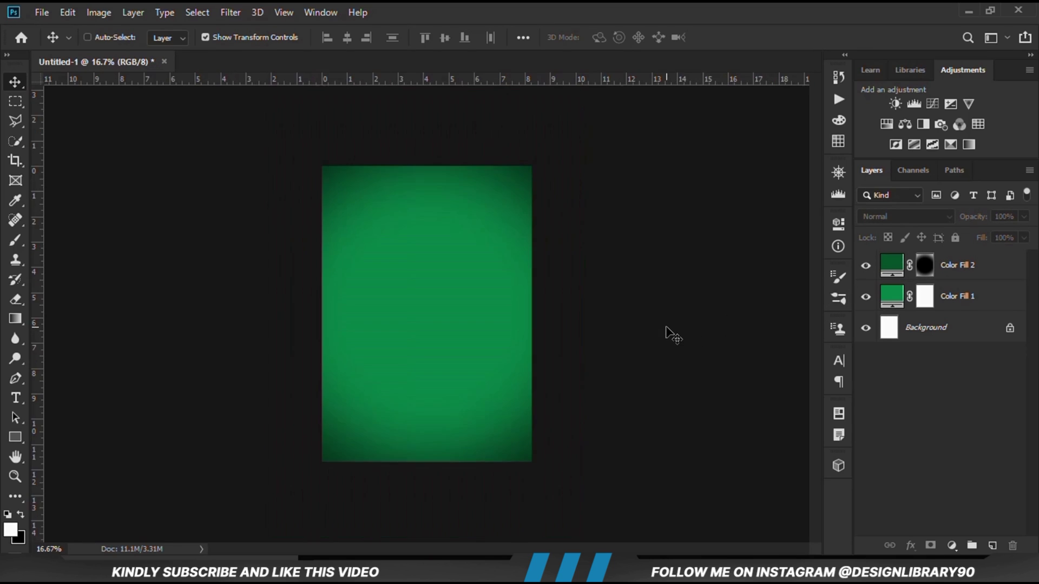
{"action": "key", "text": "ctrl+0"}
{"action": "left_click", "coordinate": [993, 546]}
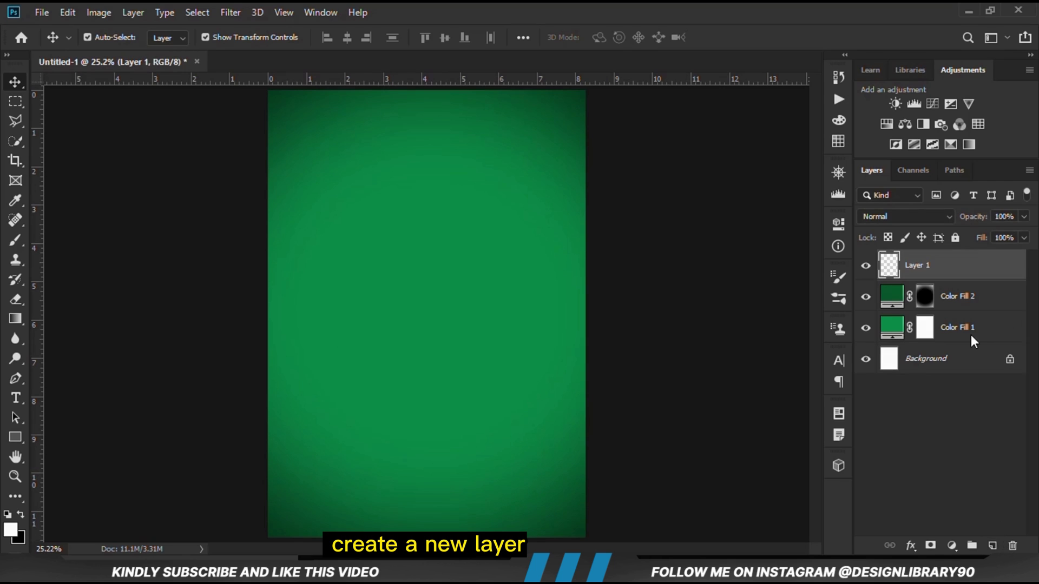
{"action": "left_click_drag", "start_coordinate": [15, 239], "coordinate": [92, 243]}
{"action": "left_click", "coordinate": [11, 529]}
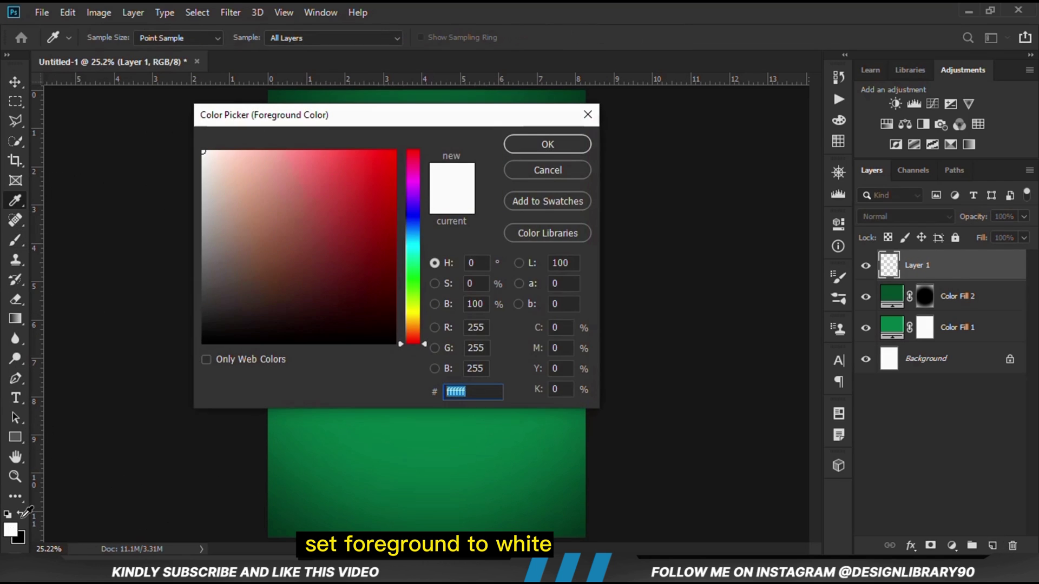
{"action": "left_click", "coordinate": [523, 146]}
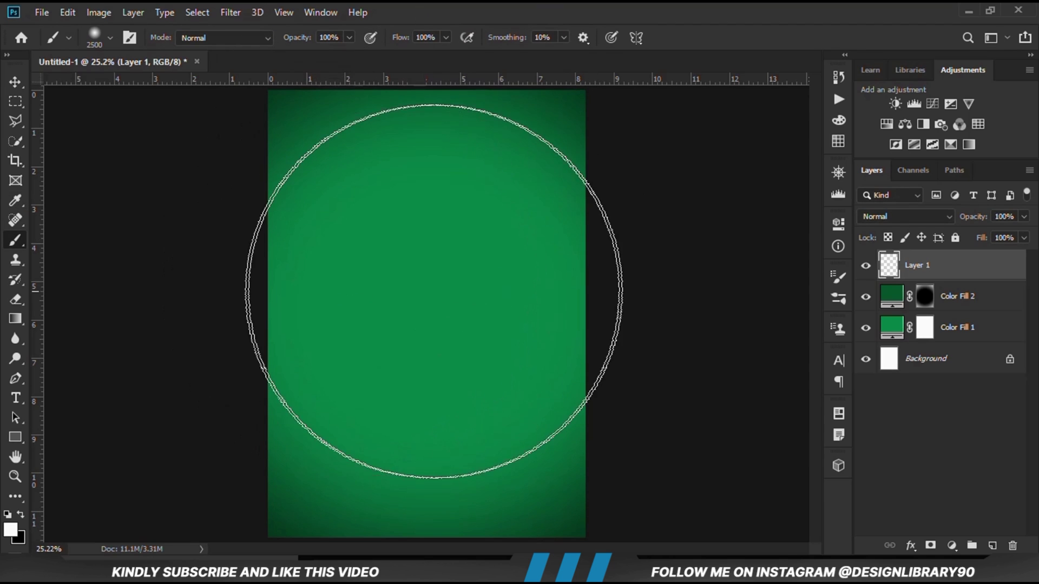
Step: Reduce the soft brush to size 2200 and paint one white dab near the canvas centre on the new layer
{"action": "key", "text": "bracketleft"}
{"action": "key", "text": "bracketleft"}
{"action": "key", "text": "bracketleft"}
{"action": "key", "text": "bracketleft"}
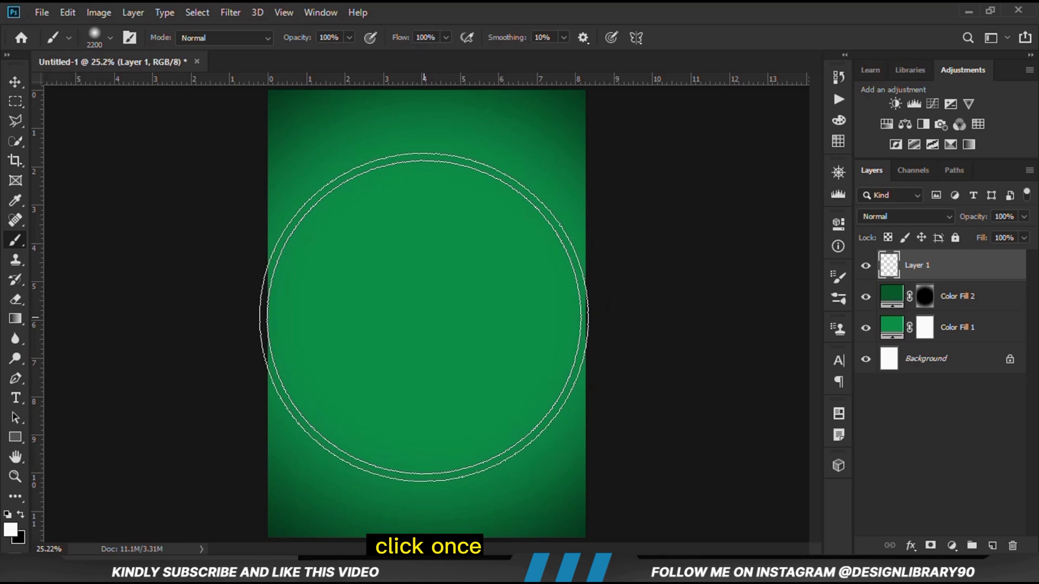
{"action": "key", "text": "bracketright"}
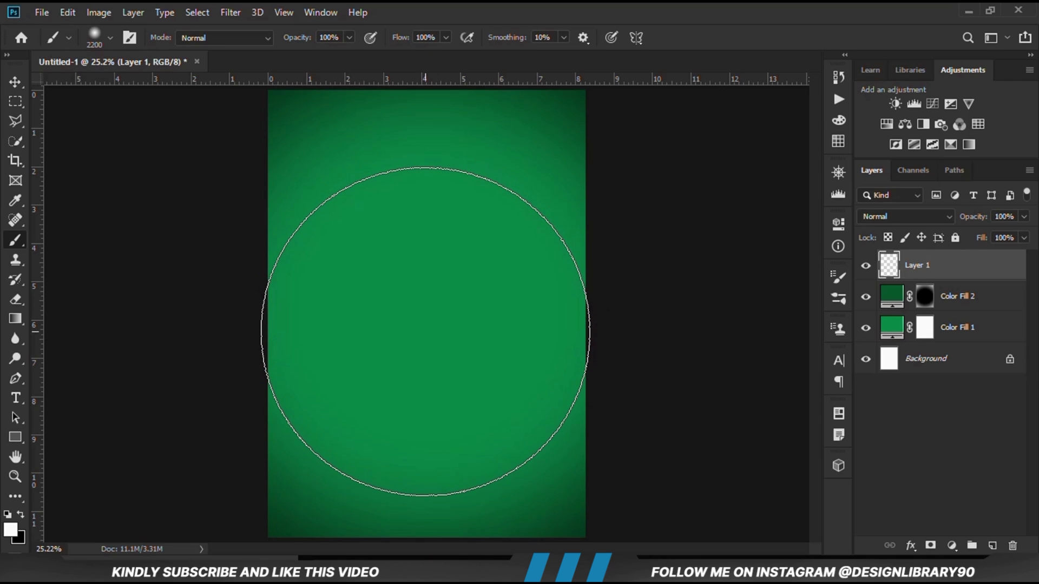
{"action": "left_click", "coordinate": [425, 331]}
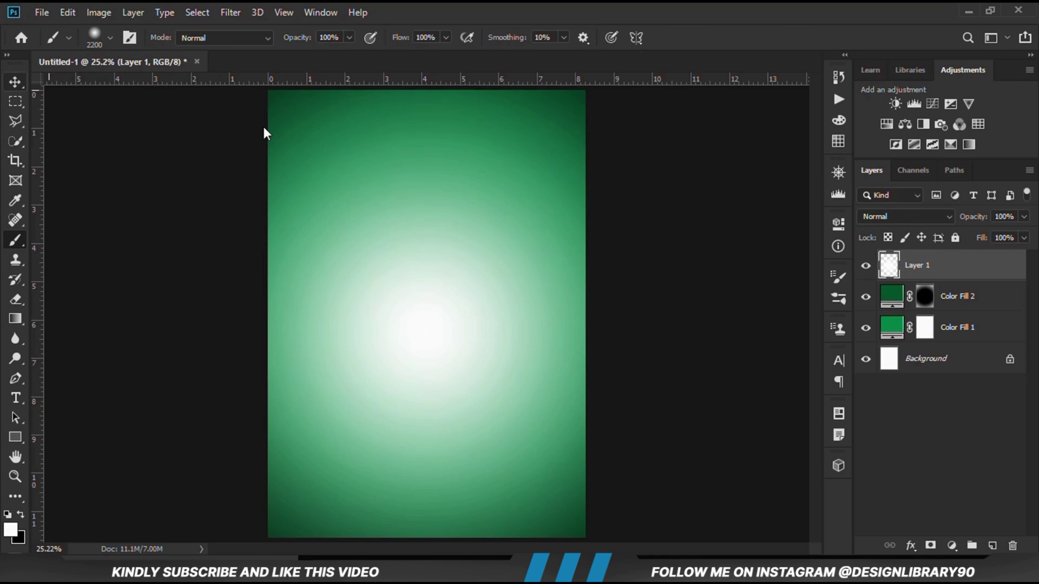
Step: Set Layer 1's blend mode to Overlay with 82% opacity, toggling its visibility to check the glow
{"action": "left_click", "coordinate": [866, 265]}
{"action": "left_click", "coordinate": [865, 265]}
{"action": "left_click", "coordinate": [883, 219]}
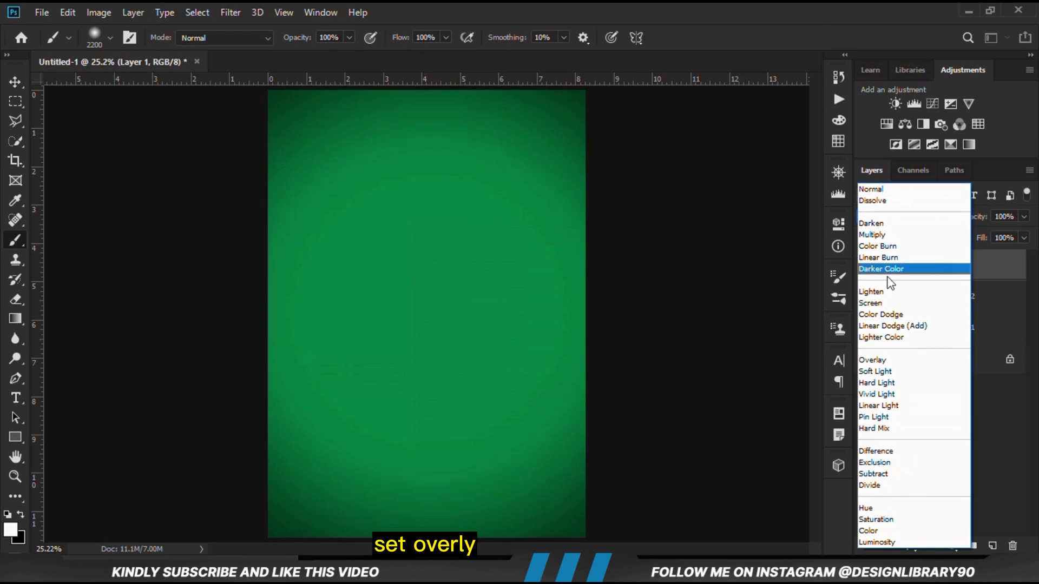
{"action": "left_click", "coordinate": [872, 360]}
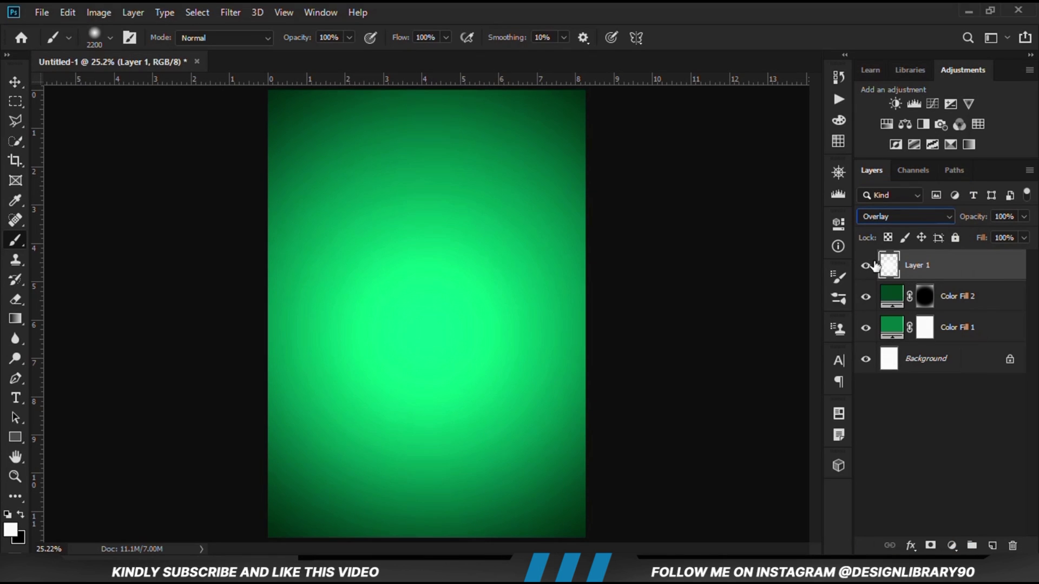
{"action": "left_click", "coordinate": [868, 265]}
{"action": "left_click", "coordinate": [869, 265]}
{"action": "left_click", "coordinate": [1024, 217]}
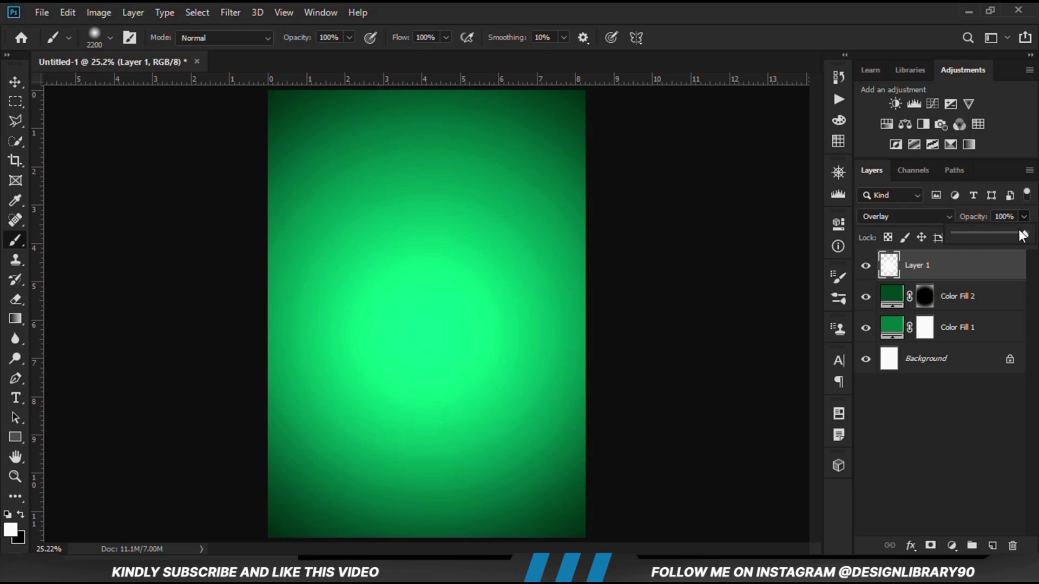
{"action": "mouse_move", "coordinate": [1027, 234]}
{"action": "left_mouse_down"}
{"action": "mouse_move", "coordinate": [1008, 238]}
{"action": "mouse_move", "coordinate": [1012, 230]}
{"action": "left_mouse_up"}
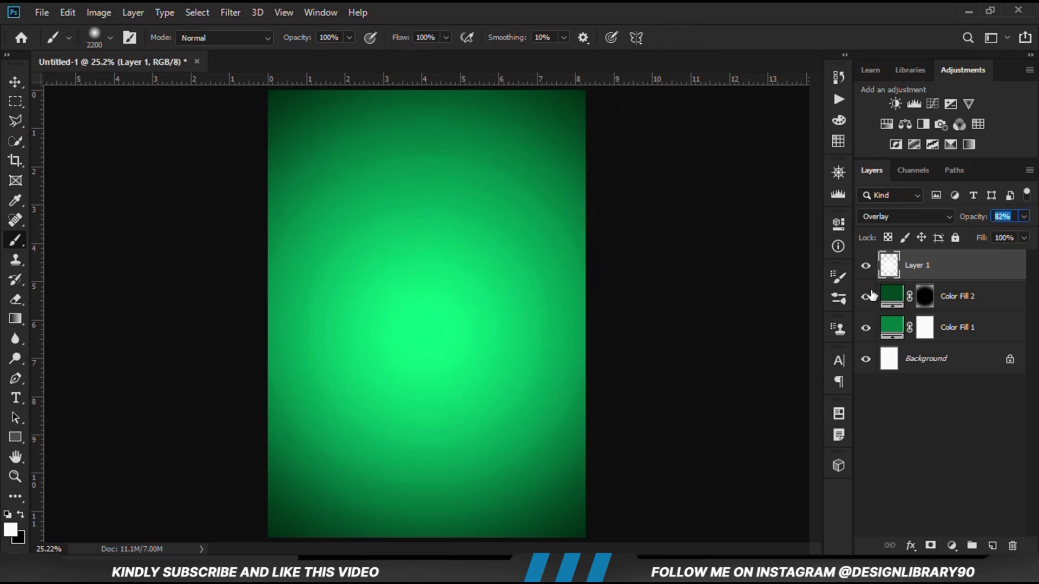
{"action": "key", "text": "Return"}
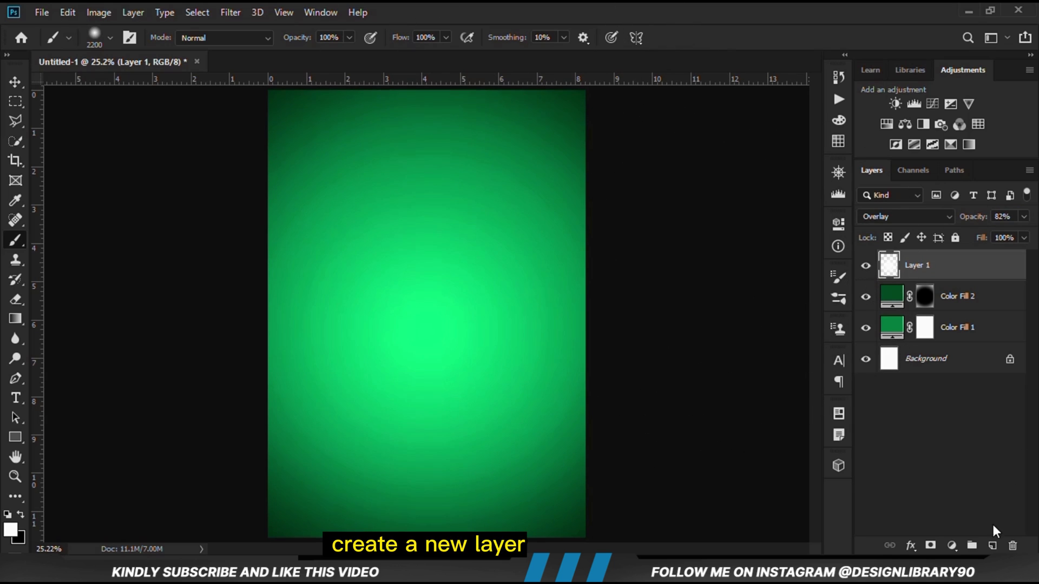
Step: Create a new layer above Layer 1 and paint one white dab with a size 1700 soft brush near the poster's upper-right corner
{"action": "left_click", "coordinate": [993, 546]}
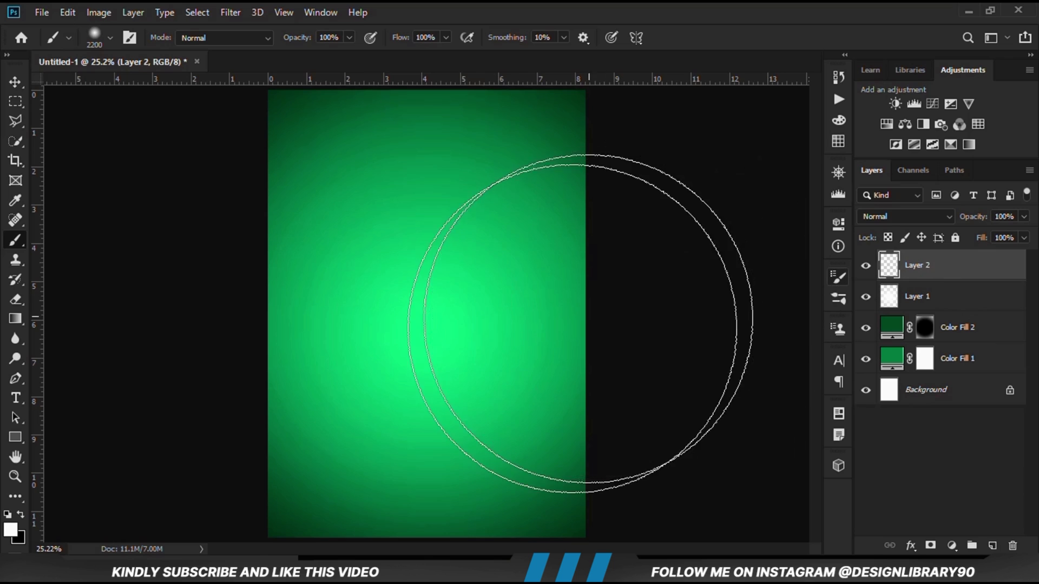
{"action": "scroll", "coordinate": [536, 296], "scroll_direction": "down", "scroll_amount": 2}
{"action": "key", "text": "bracketleft"}
{"action": "key", "text": "bracketleft"}
{"action": "key", "text": "bracketleft"}
{"action": "key", "text": "bracketleft"}
{"action": "key", "text": "bracketleft"}
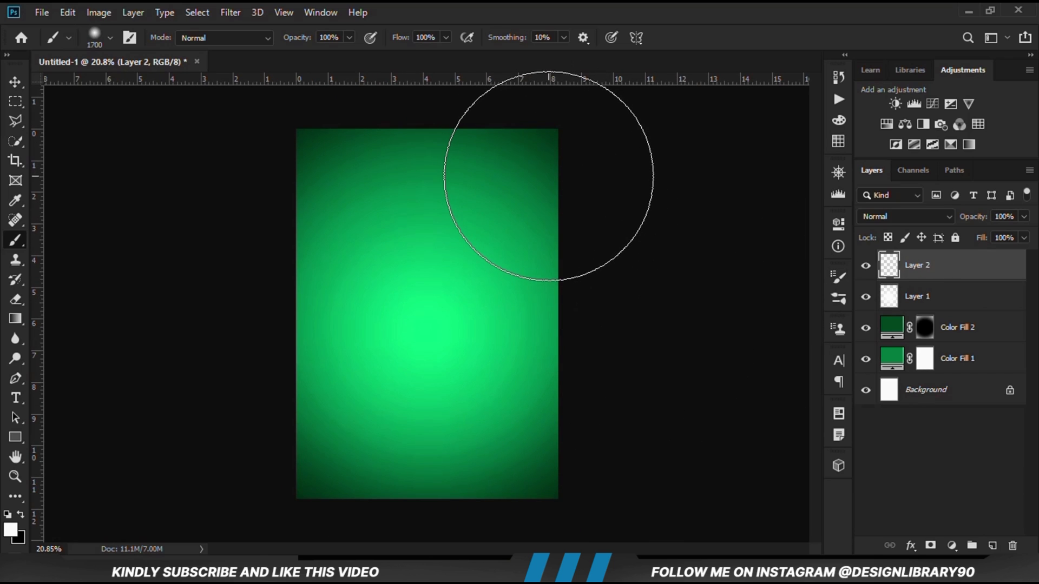
{"action": "left_click", "coordinate": [549, 173]}
Step: Scale the corner glow on Layer 2 to about 111% and shift it slightly inward from the poster's upper-right corner
{"action": "left_click_drag", "start_coordinate": [16, 81], "coordinate": [77, 81]}
{"action": "left_click_drag", "start_coordinate": [557, 130], "coordinate": [592, 109]}
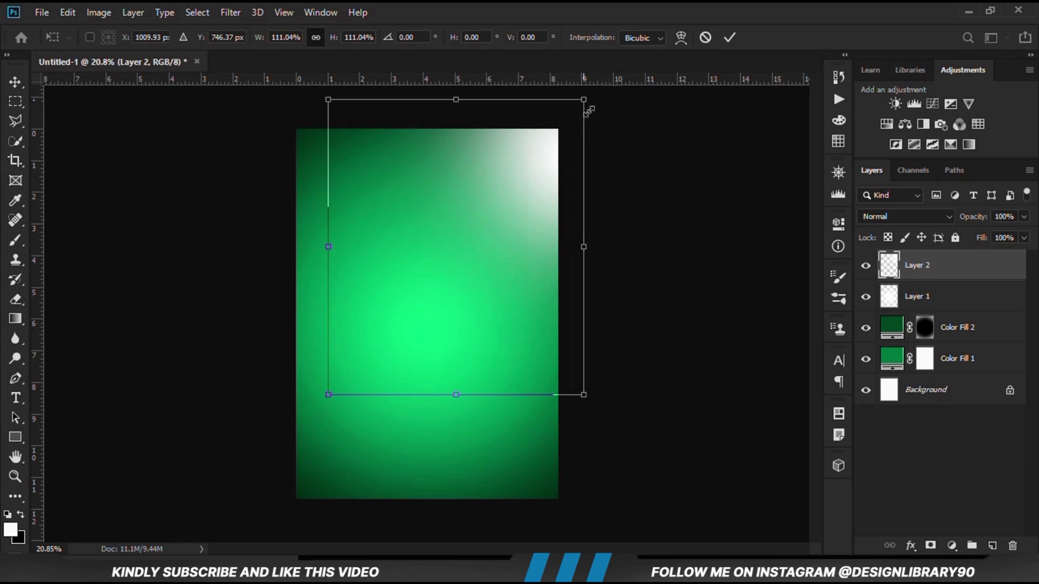
{"action": "left_click_drag", "start_coordinate": [535, 189], "coordinate": [515, 197]}
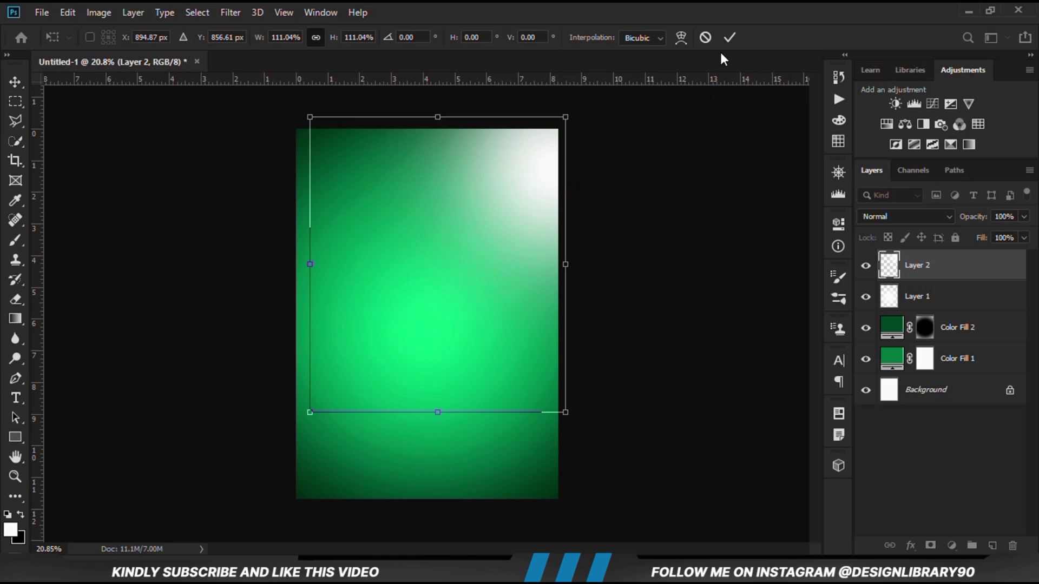
{"action": "left_click", "coordinate": [730, 37]}
Step: Set Layer 2's blend mode to Overlay with 51% opacity and toggle its visibility to check the corner glow
{"action": "left_click", "coordinate": [901, 215]}
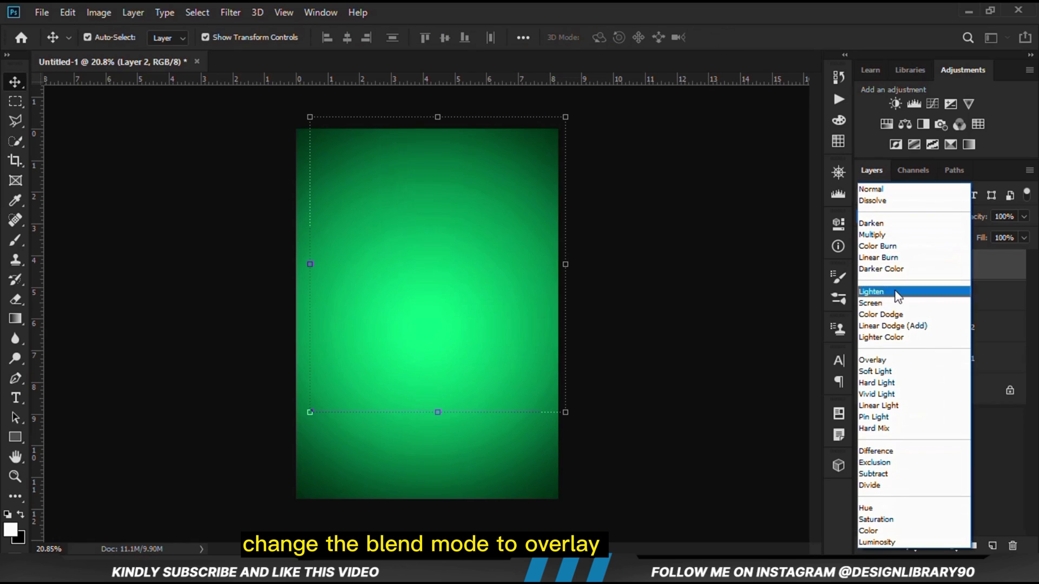
{"action": "left_click", "coordinate": [880, 360]}
{"action": "left_click", "coordinate": [1024, 216]}
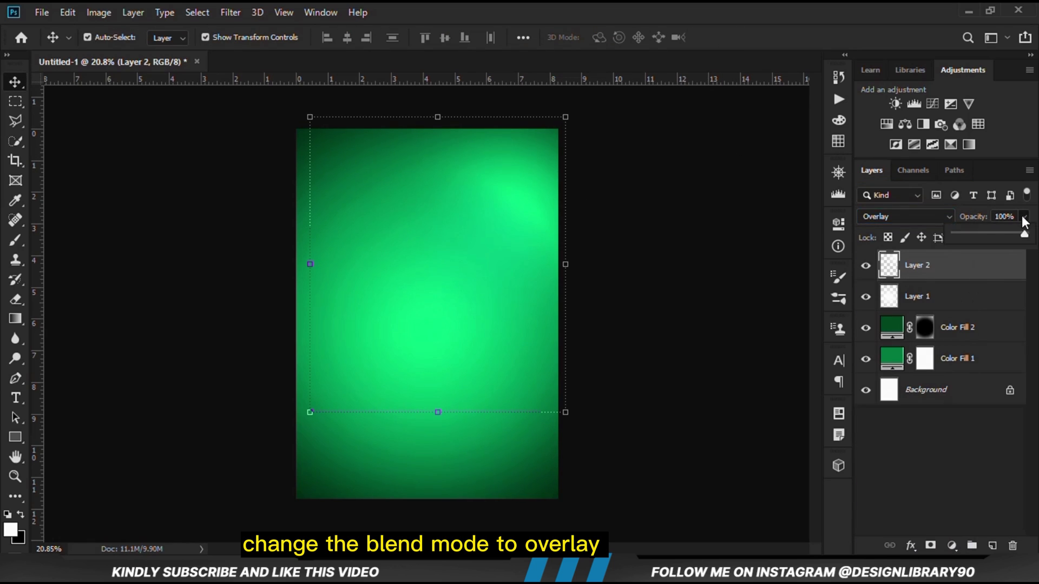
{"action": "left_click_drag", "start_coordinate": [1027, 233], "coordinate": [991, 233]}
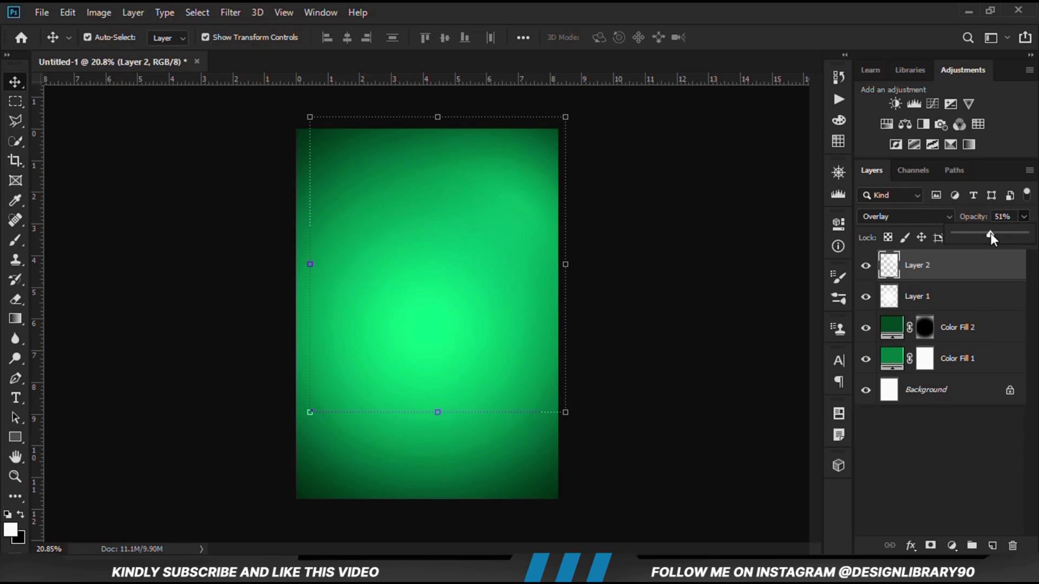
{"action": "left_click", "coordinate": [866, 266]}
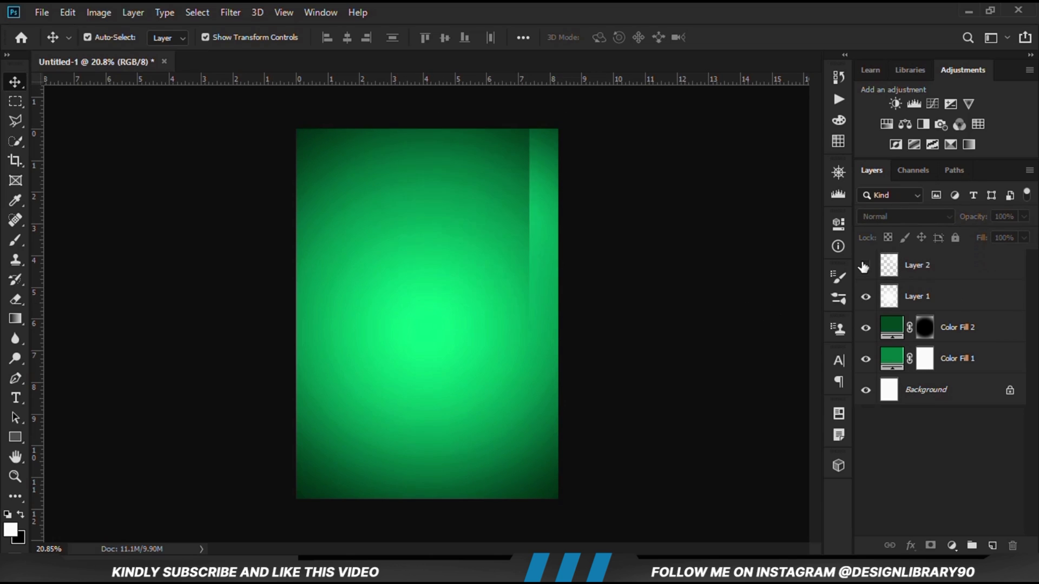
{"action": "left_click", "coordinate": [866, 265]}
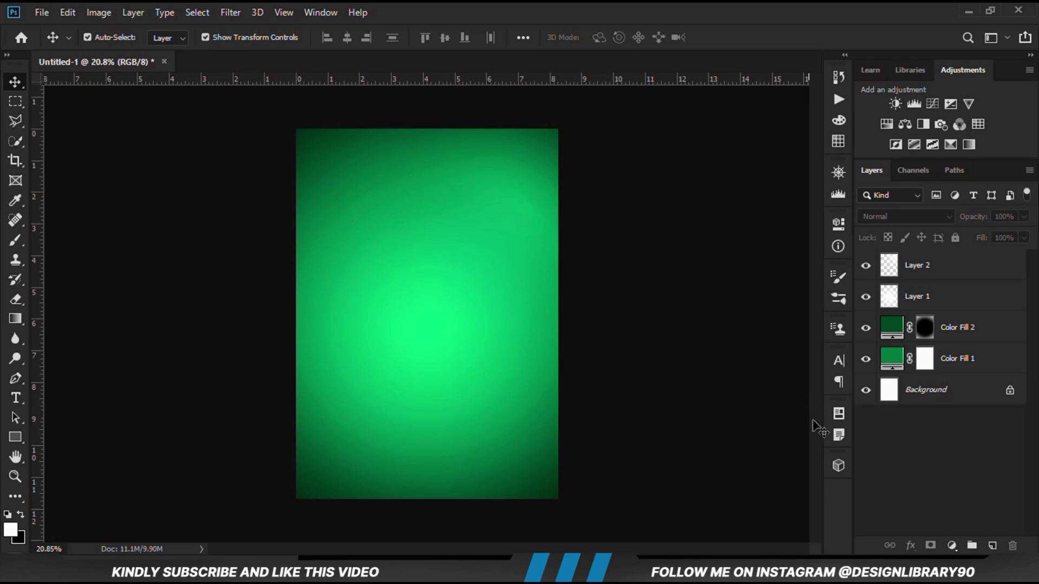
Step: Add a Curves adjustment layer above Layer 2 and adjust its curve to darken the background
{"action": "left_click", "coordinate": [952, 543]}
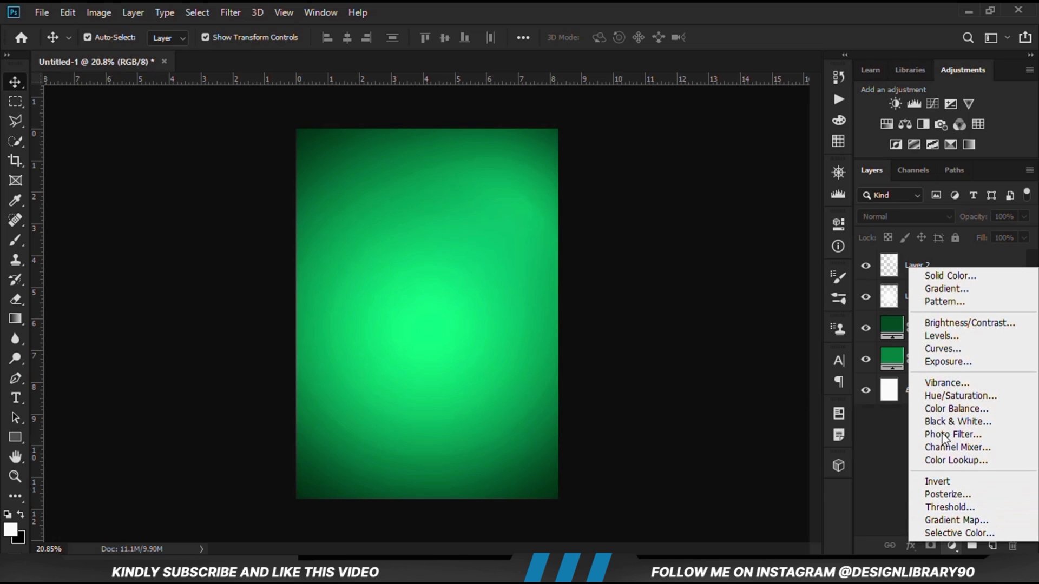
{"action": "left_click", "coordinate": [955, 348]}
{"action": "left_click_drag", "start_coordinate": [731, 411], "coordinate": [705, 413]}
{"action": "left_click", "coordinate": [795, 218]}
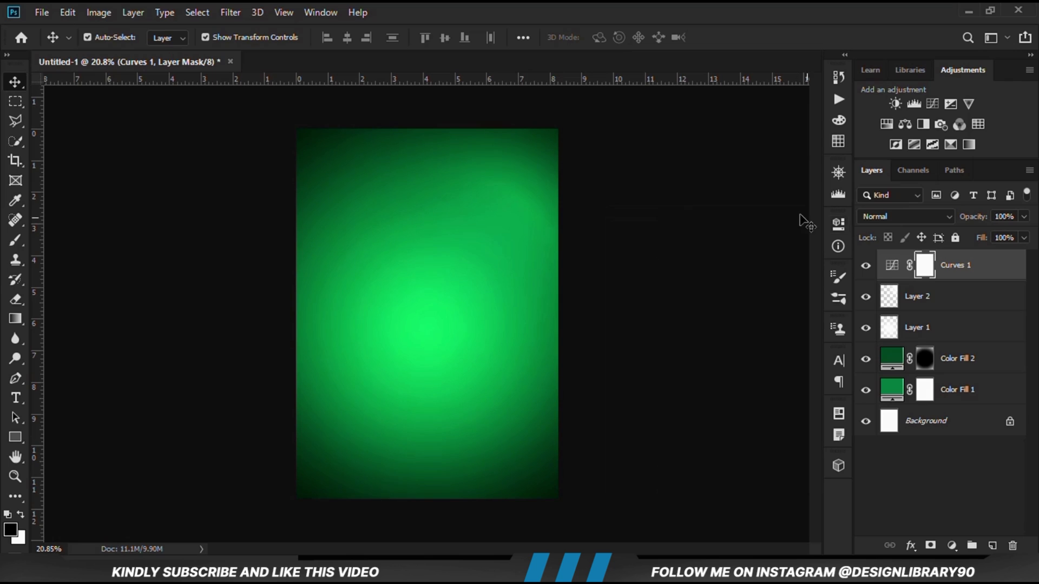
Step: Toggle the Curves adjustment's visibility to compare the effect and lower its opacity to 91%
{"action": "left_click", "coordinate": [866, 265]}
{"action": "left_click", "coordinate": [866, 265]}
{"action": "left_click", "coordinate": [1024, 217]}
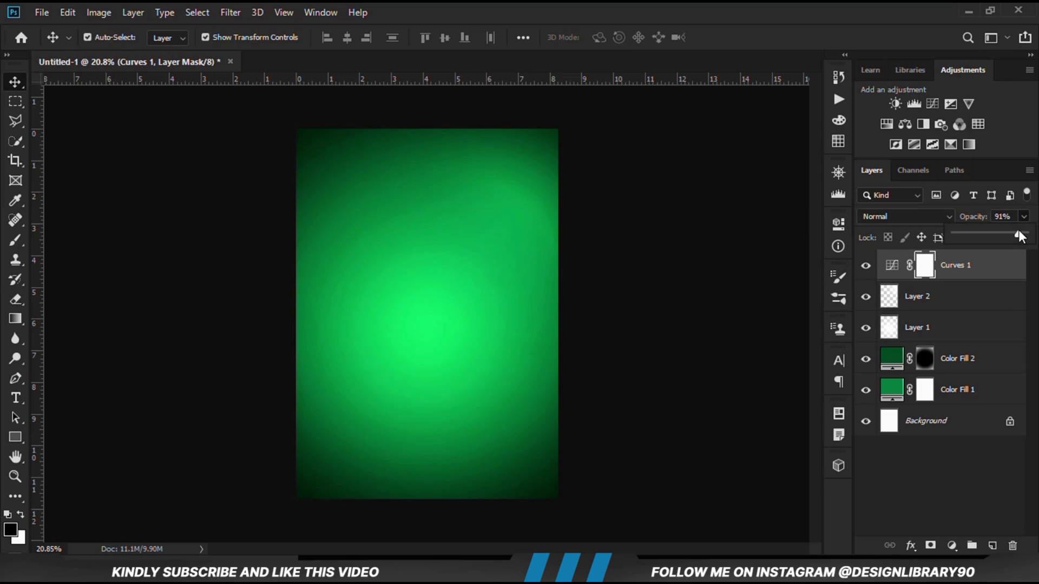
{"action": "left_click", "coordinate": [677, 326]}
{"action": "key", "text": "ctrl+plus"}
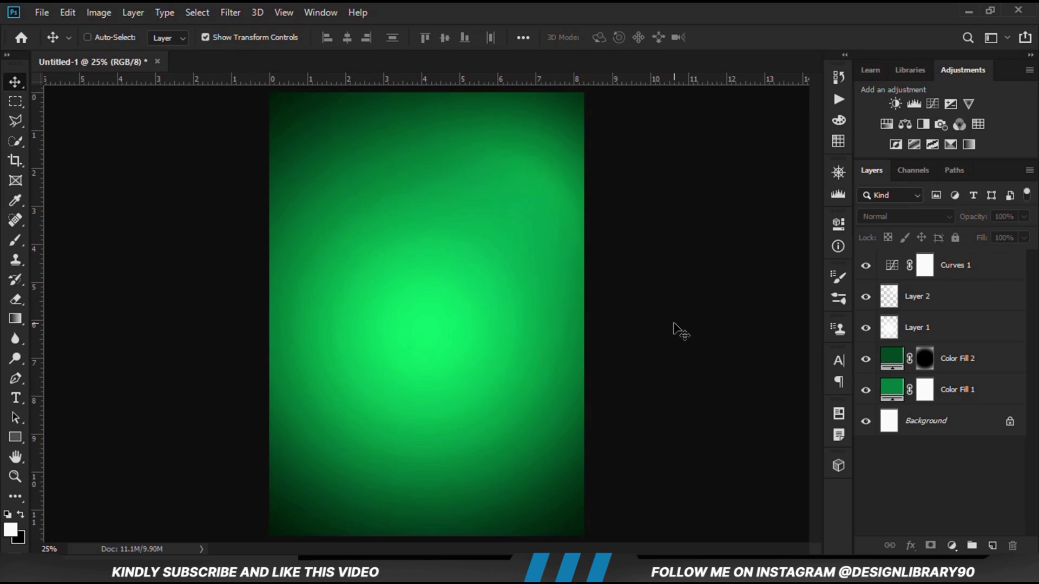
Step: Open the recent file lays.psd and bring its Lay's chip bag layer into the green poster document
{"action": "left_click", "coordinate": [42, 12]}
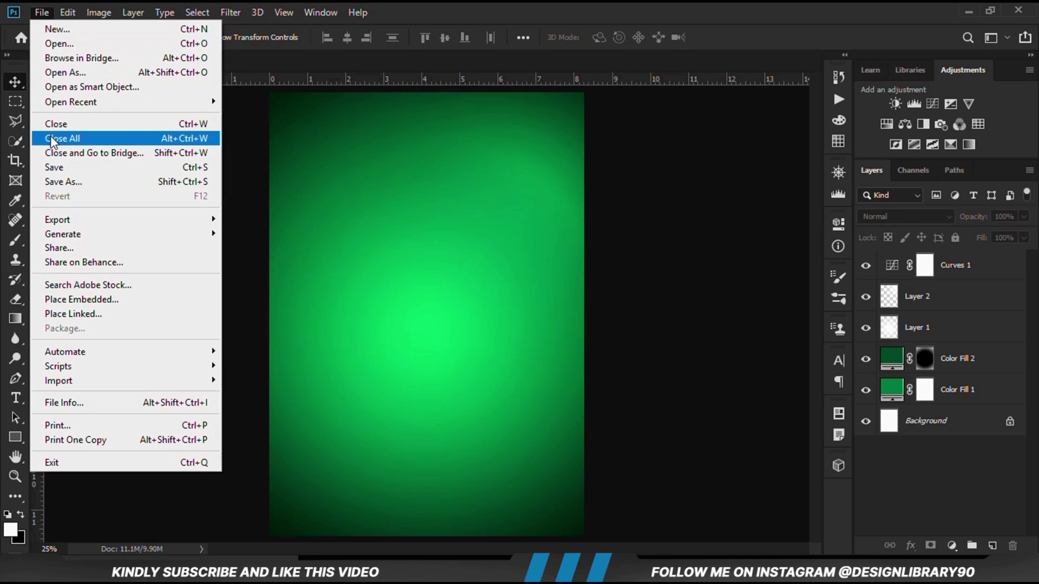
{"action": "mouse_move", "coordinate": [66, 107]}
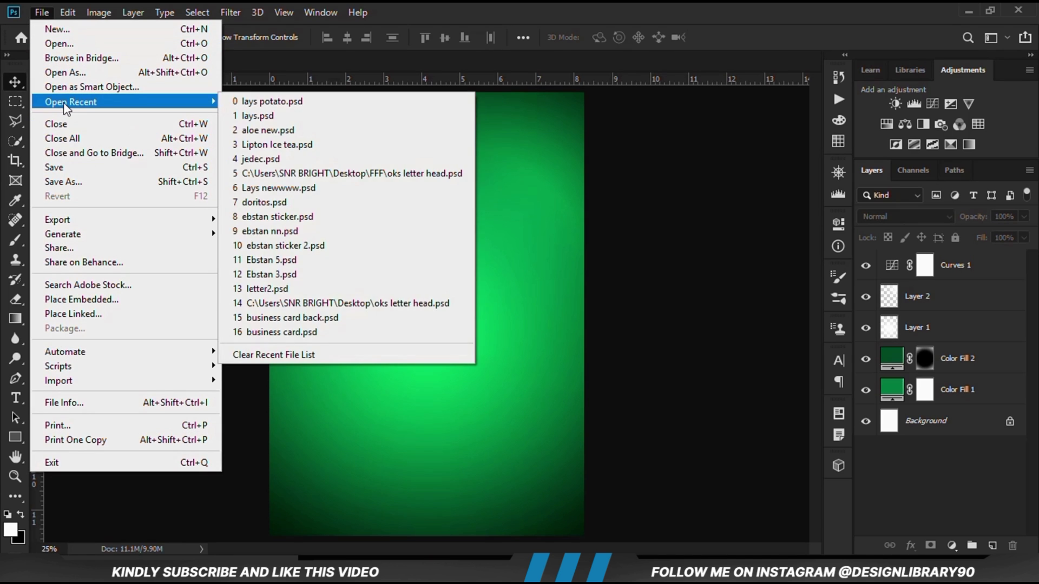
{"action": "left_click", "coordinate": [258, 115]}
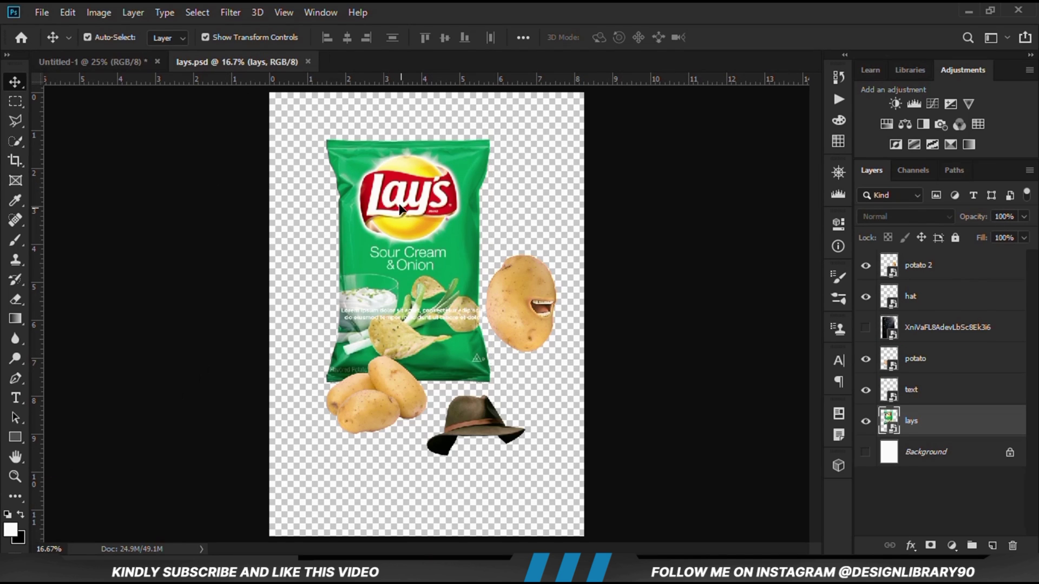
{"action": "left_click_drag", "start_coordinate": [399, 205], "coordinate": [385, 190]}
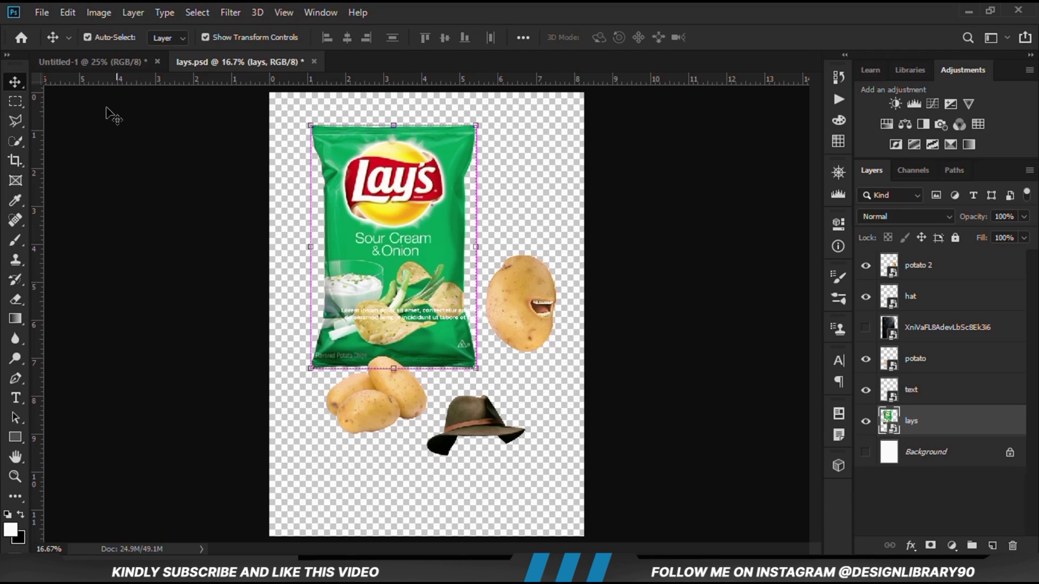
{"action": "left_click_drag", "start_coordinate": [113, 116], "coordinate": [427, 241]}
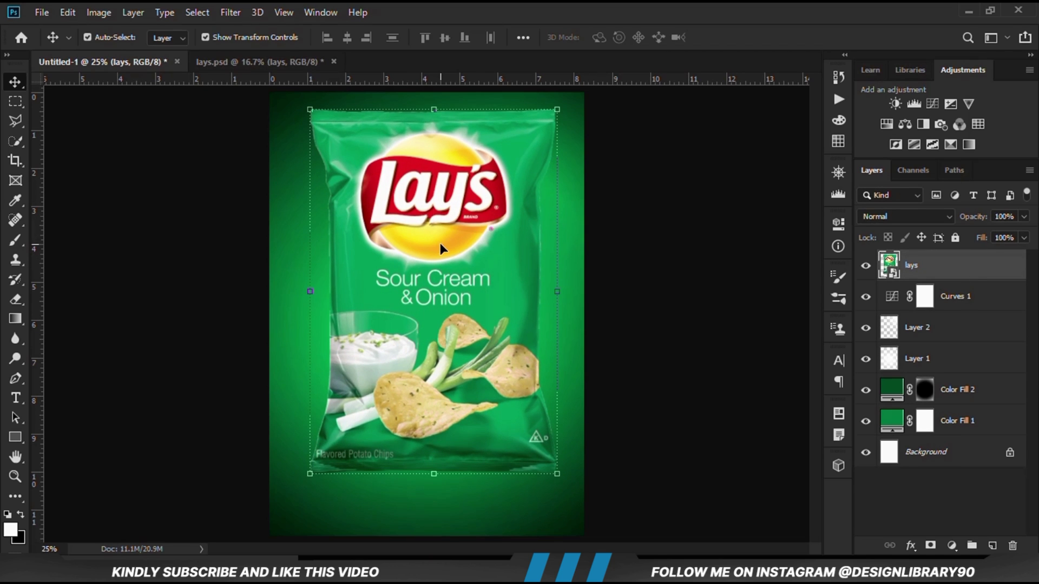
Step: Convert the lays layer to a Smart Object and scale the chip bag down to about 55%
{"action": "right_click", "coordinate": [975, 277]}
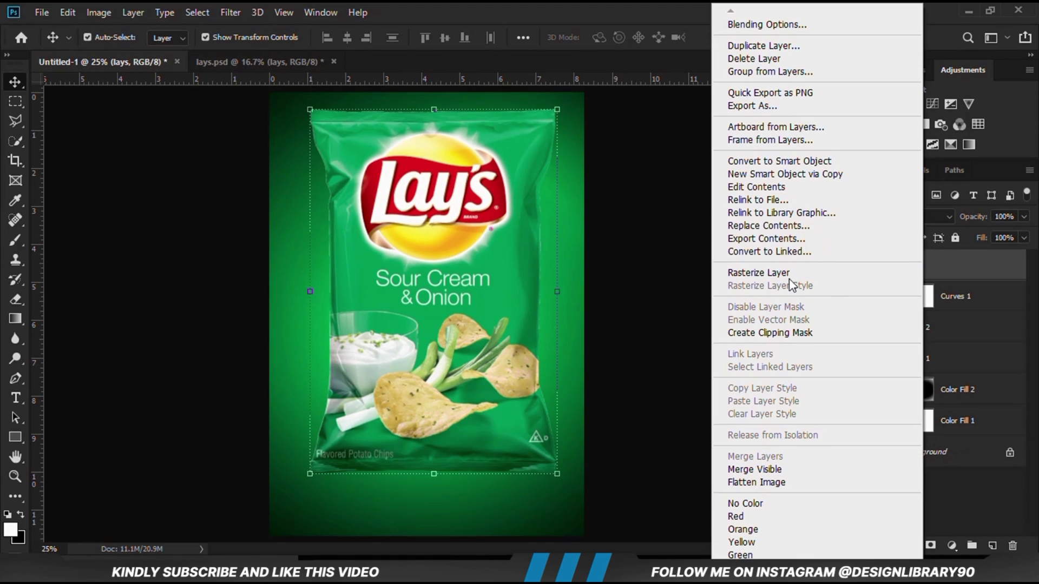
{"action": "left_click", "coordinate": [769, 161]}
{"action": "key", "text": "ctrl+t"}
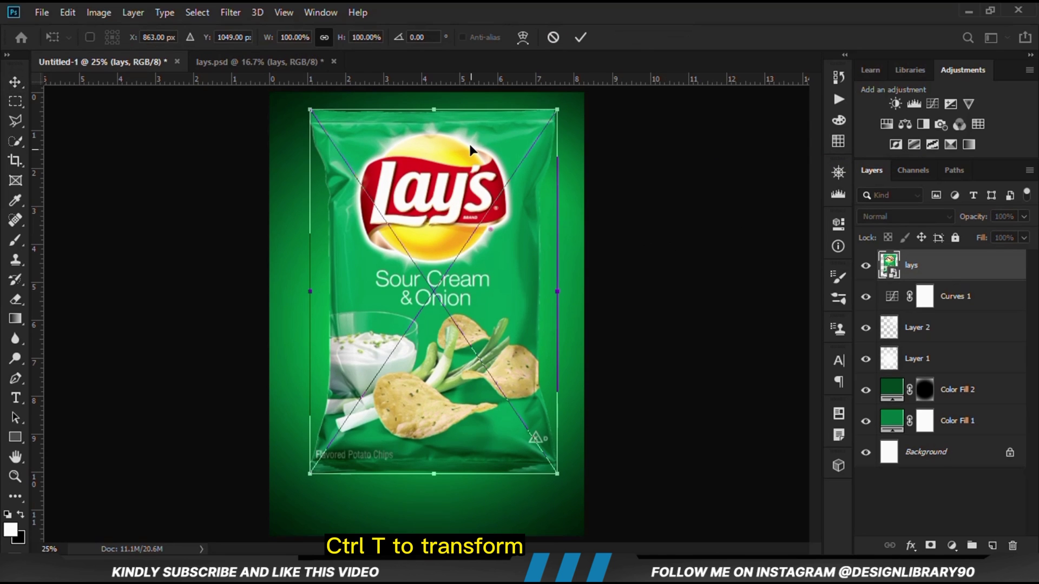
{"action": "left_click_drag", "start_coordinate": [434, 109], "coordinate": [428, 272]}
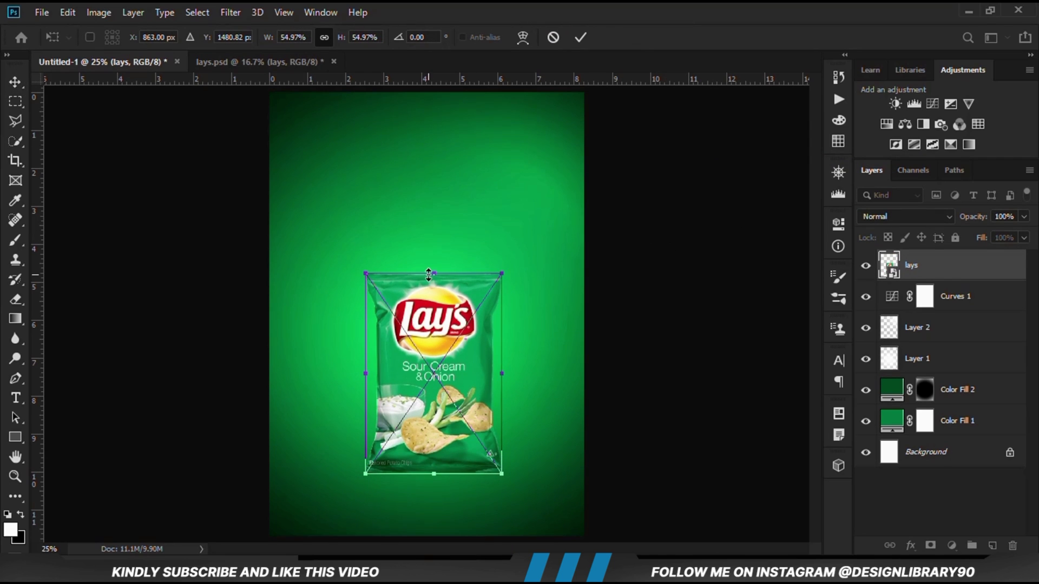
{"action": "key", "text": "Return"}
Step: Move the chip bag up to the middle of the poster and enlarge it slightly
{"action": "left_click_drag", "start_coordinate": [427, 360], "coordinate": [412, 294]}
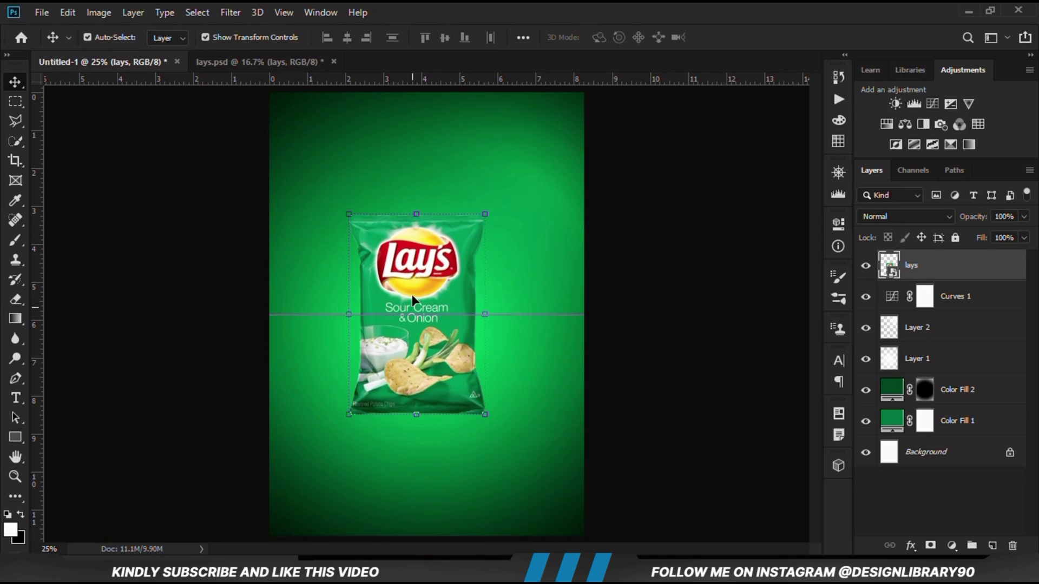
{"action": "key", "text": "ctrl+t"}
{"action": "left_click_drag", "start_coordinate": [415, 210], "coordinate": [414, 158]}
{"action": "left_click_drag", "start_coordinate": [411, 248], "coordinate": [413, 266]}
{"action": "key", "text": "Return"}
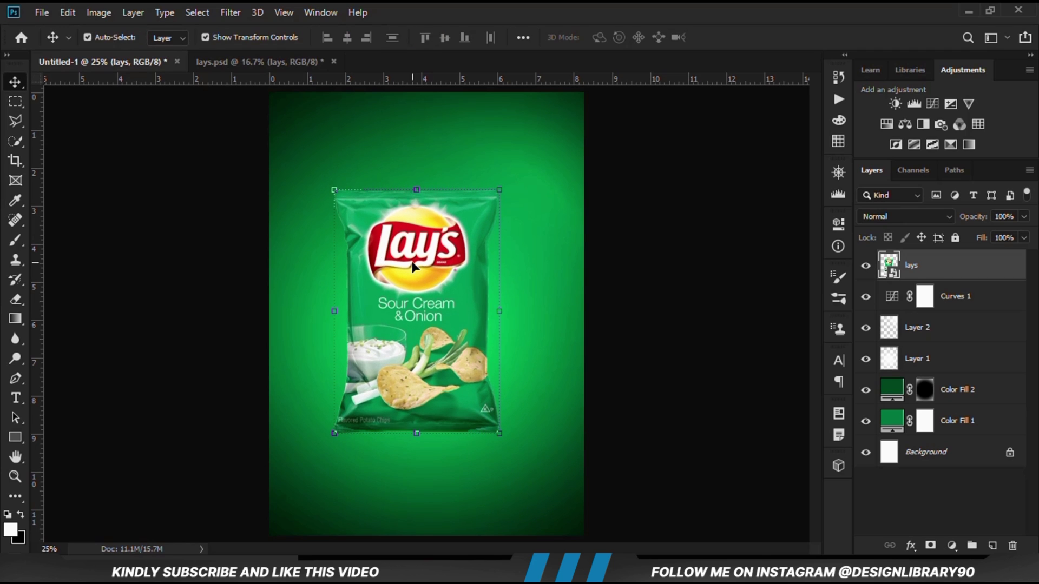
Step: Copy the potato pile layer from lays.psd into the poster and move it over the bag's lower-left area
{"action": "left_click", "coordinate": [260, 61]}
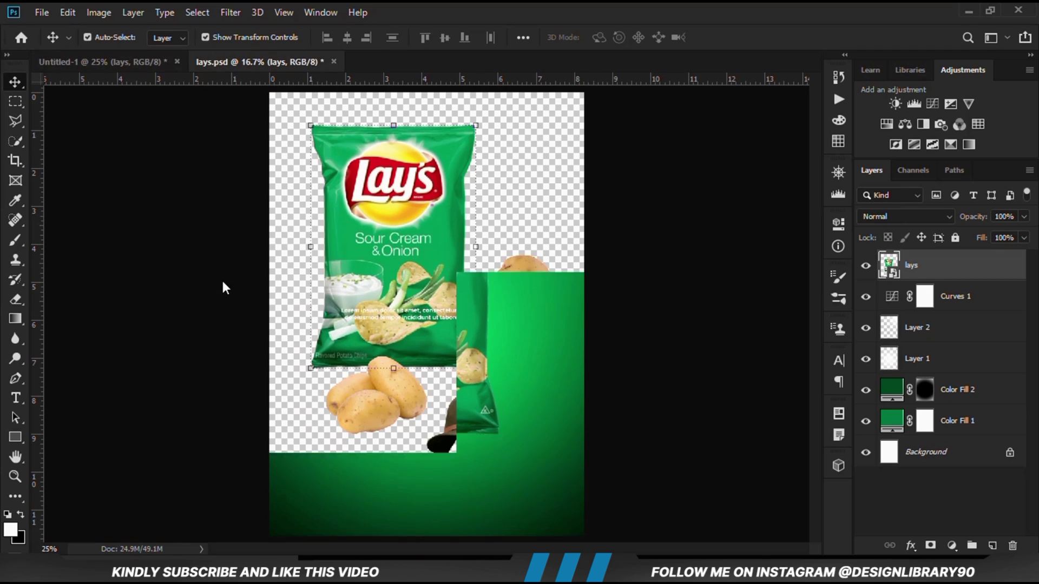
{"action": "left_click", "coordinate": [369, 407]}
{"action": "key", "text": "ctrl+c"}
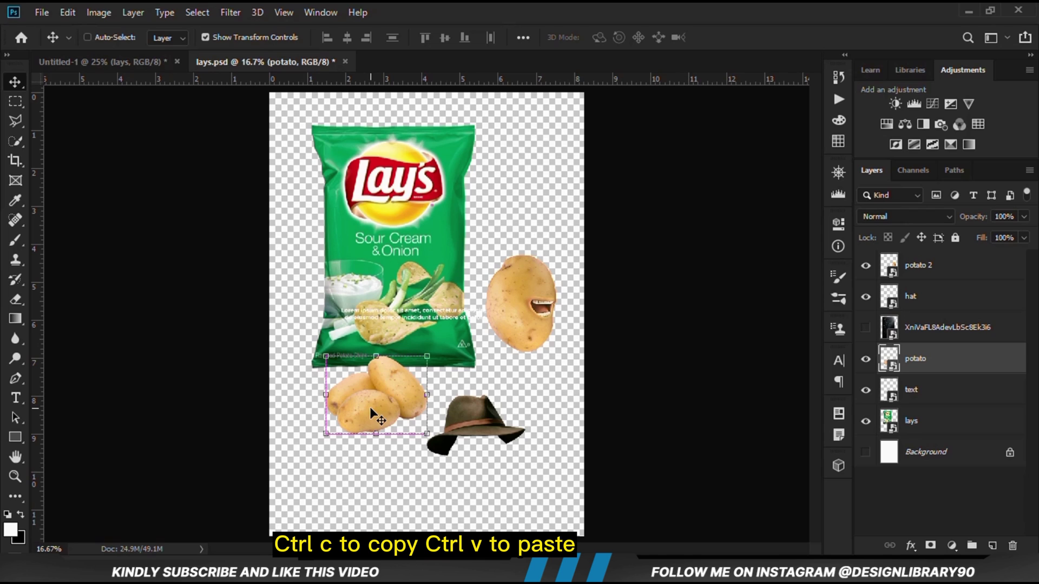
{"action": "left_click", "coordinate": [111, 66]}
{"action": "key", "text": "ctrl+v"}
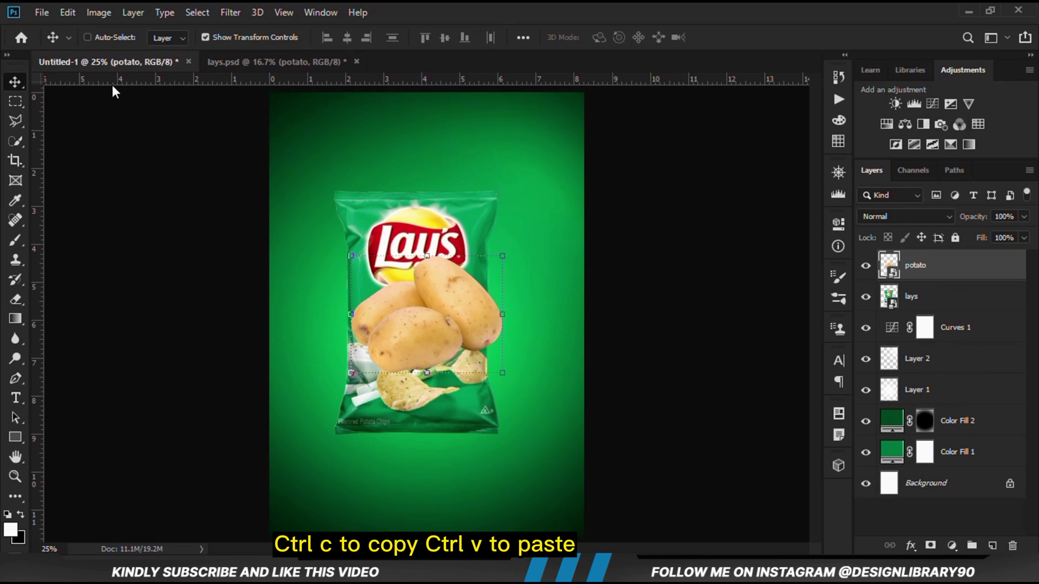
{"action": "left_click_drag", "start_coordinate": [431, 284], "coordinate": [355, 364]}
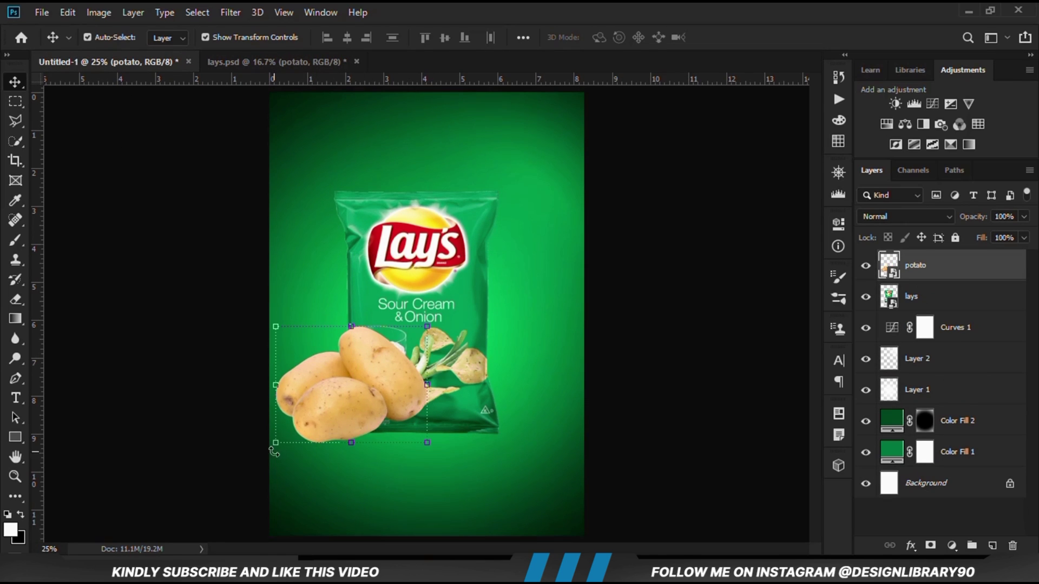
Step: Convert the potato layer to a Smart Object and scale it down to about 65%
{"action": "right_click", "coordinate": [947, 283]}
{"action": "left_click", "coordinate": [764, 162]}
{"action": "key", "text": "ctrl+t"}
{"action": "left_click_drag", "start_coordinate": [275, 443], "coordinate": [329, 402]}
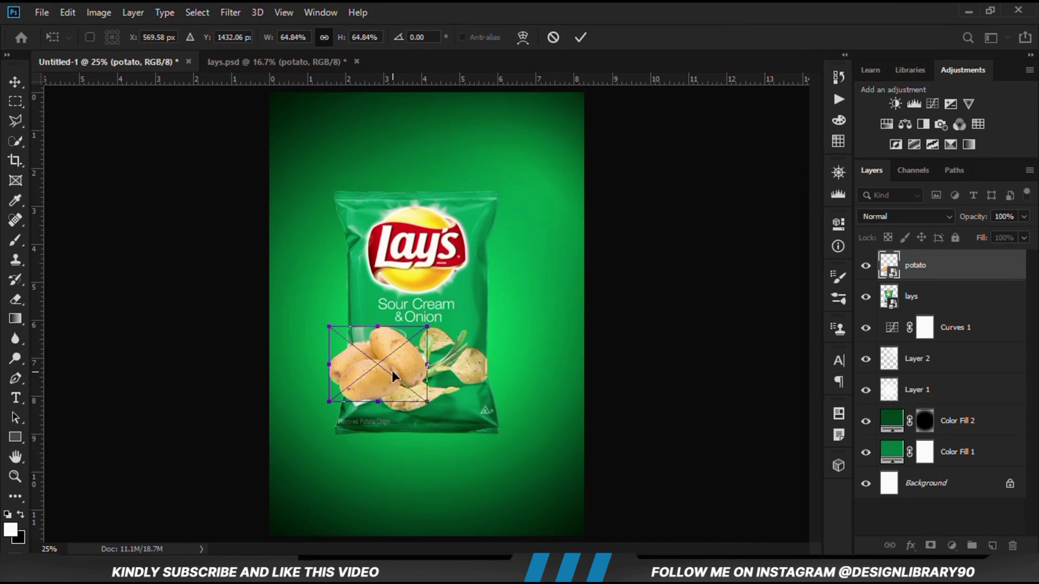
Step: Position the potatoes at the chip bag's lower-left corner and move their layer below the lays layer
{"action": "left_click_drag", "start_coordinate": [392, 372], "coordinate": [361, 405]}
{"action": "key", "text": "Return"}
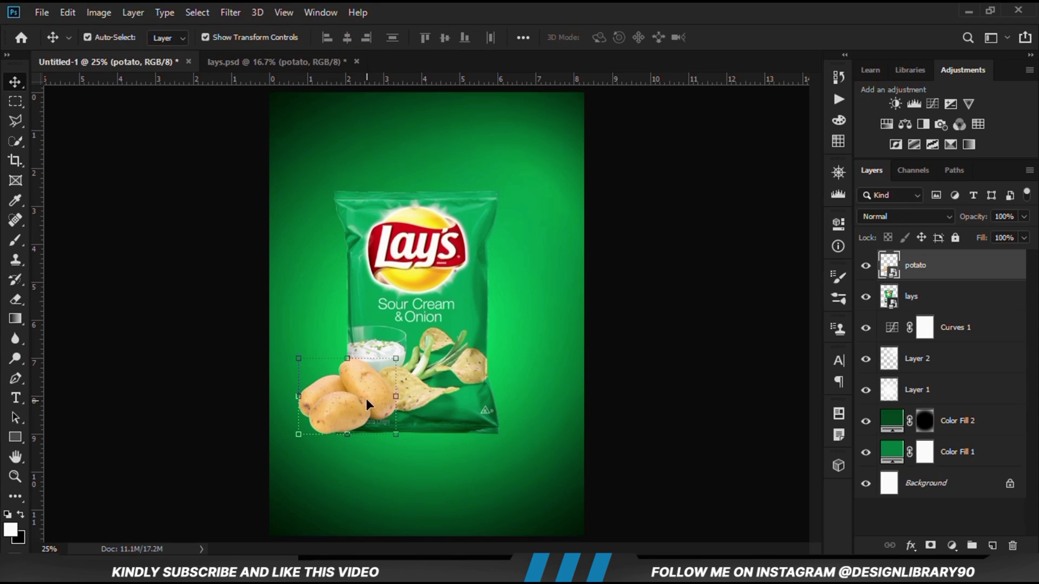
{"action": "left_click_drag", "start_coordinate": [963, 278], "coordinate": [963, 304]}
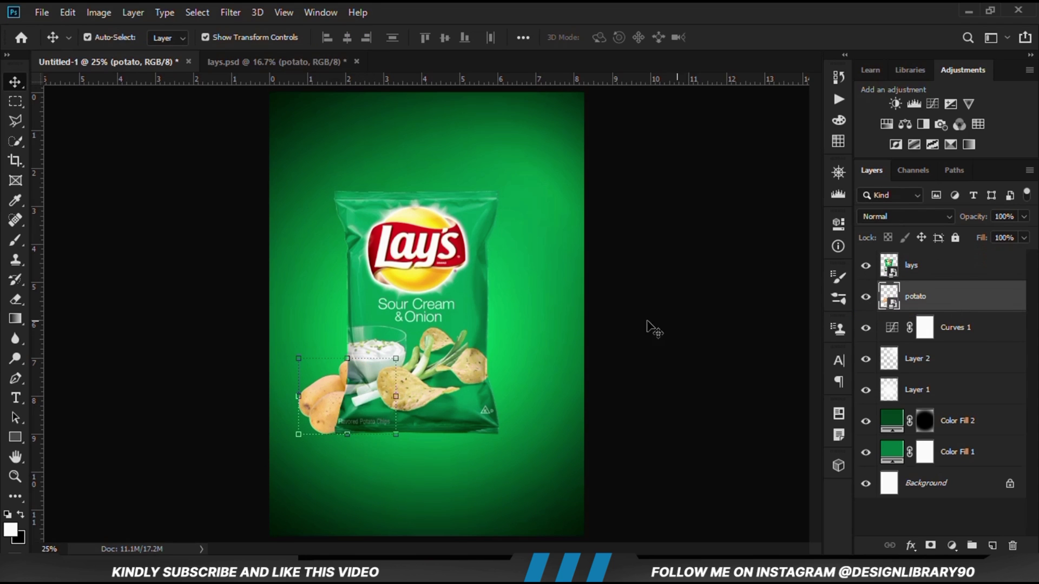
Step: Copy the smiling potato layer from lays.psd into the poster and place it just outside the chip bag's right edge
{"action": "left_click", "coordinate": [268, 62]}
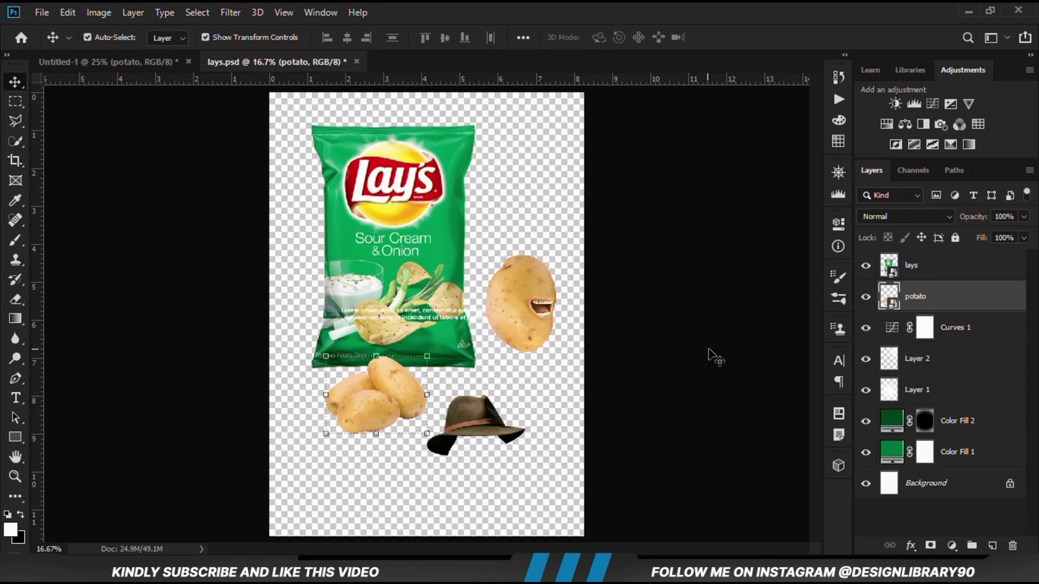
{"action": "left_click", "coordinate": [510, 305]}
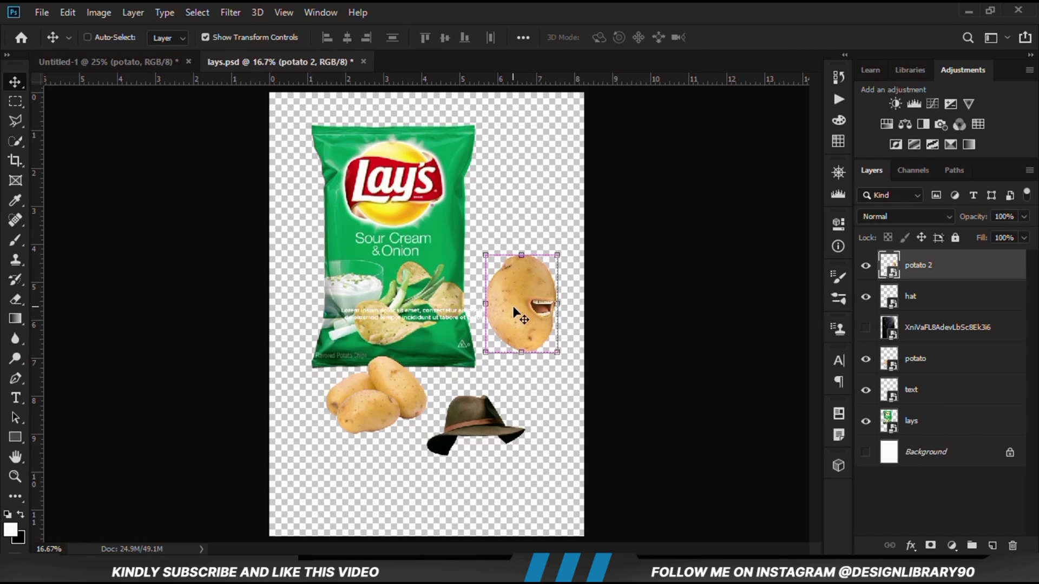
{"action": "left_click_drag", "start_coordinate": [145, 63], "coordinate": [505, 319]}
{"action": "key", "text": "ctrl+t"}
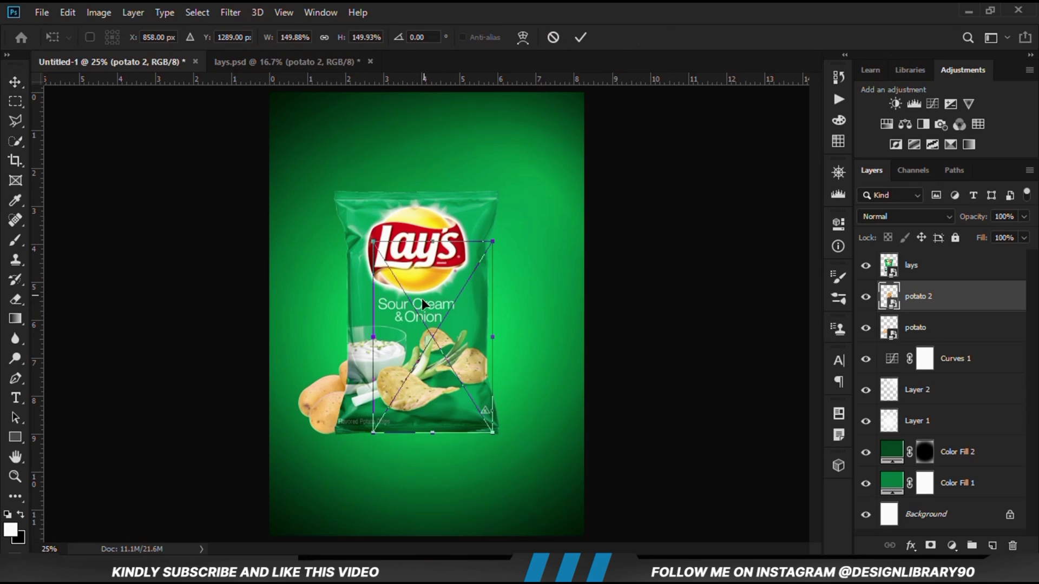
{"action": "left_click_drag", "start_coordinate": [421, 298], "coordinate": [531, 310]}
{"action": "key", "text": "Return"}
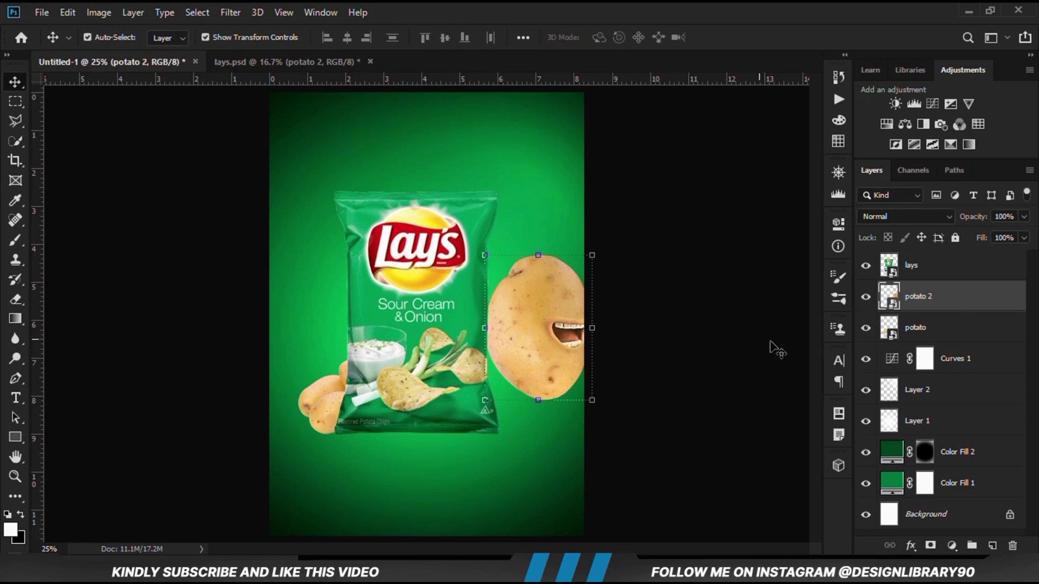
Step: Convert the potato 2 layer to a Smart Object, stack it above the lays layer and overlap it on the bag's lower-right side
{"action": "right_click", "coordinate": [957, 303]}
{"action": "left_click", "coordinate": [802, 161]}
{"action": "left_click_drag", "start_coordinate": [540, 327], "coordinate": [525, 362]}
{"action": "left_click_drag", "start_coordinate": [936, 296], "coordinate": [933, 263]}
{"action": "left_click_drag", "start_coordinate": [521, 355], "coordinate": [504, 364]}
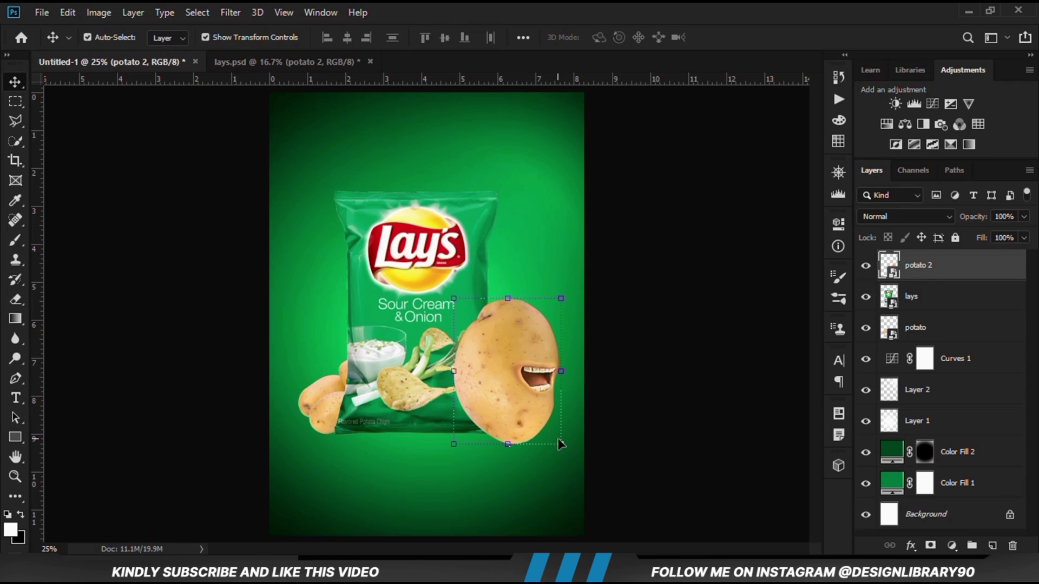
Step: Scale the smiling potato down to about 80% and lower it to the chip bag's bottom edge
{"action": "key", "text": "ctrl+t"}
{"action": "left_click_drag", "start_coordinate": [563, 445], "coordinate": [540, 422]}
{"action": "left_click_drag", "start_coordinate": [491, 361], "coordinate": [500, 367]}
{"action": "key", "text": "Return"}
{"action": "key", "text": "shift+Down"}
{"action": "key", "text": "shift+Down"}
{"action": "key", "text": "shift+Down"}
{"action": "key", "text": "shift+Down"}
{"action": "left_click", "coordinate": [623, 396]}
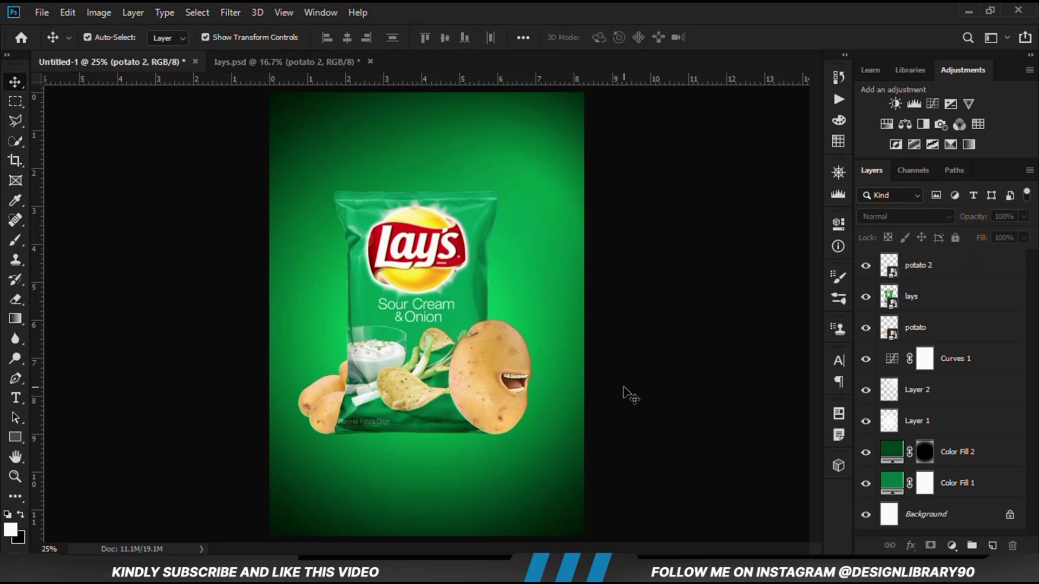
Step: Nudge the smiling potato slightly left and down to fine-tune its place at the bag's lower-right corner
{"action": "left_click", "coordinate": [486, 385]}
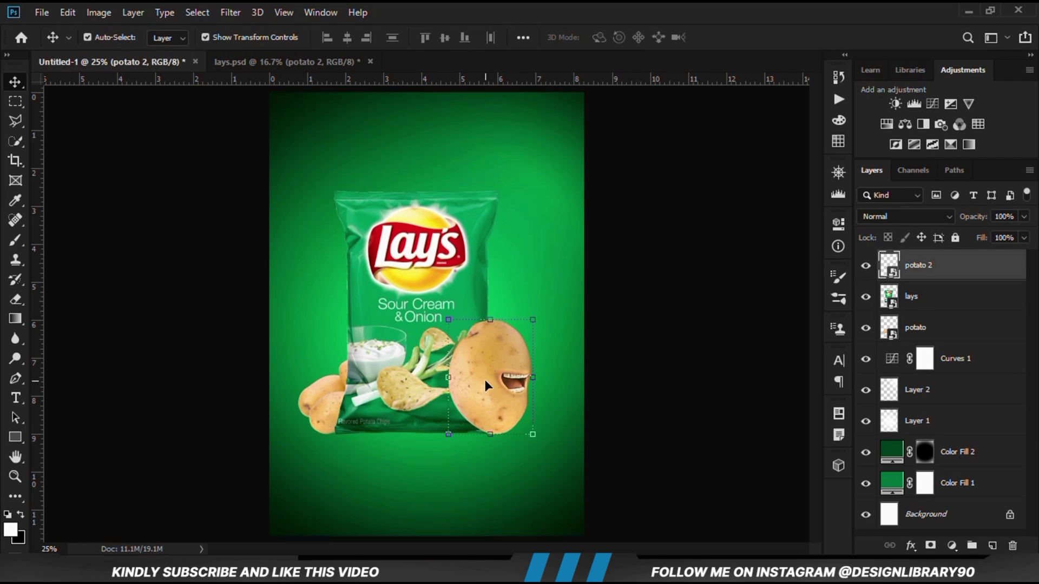
{"action": "key", "text": "shift+Left"}
{"action": "key", "text": "Down"}
{"action": "key", "text": "Down"}
{"action": "key", "text": "Down"}
{"action": "key", "text": "Down"}
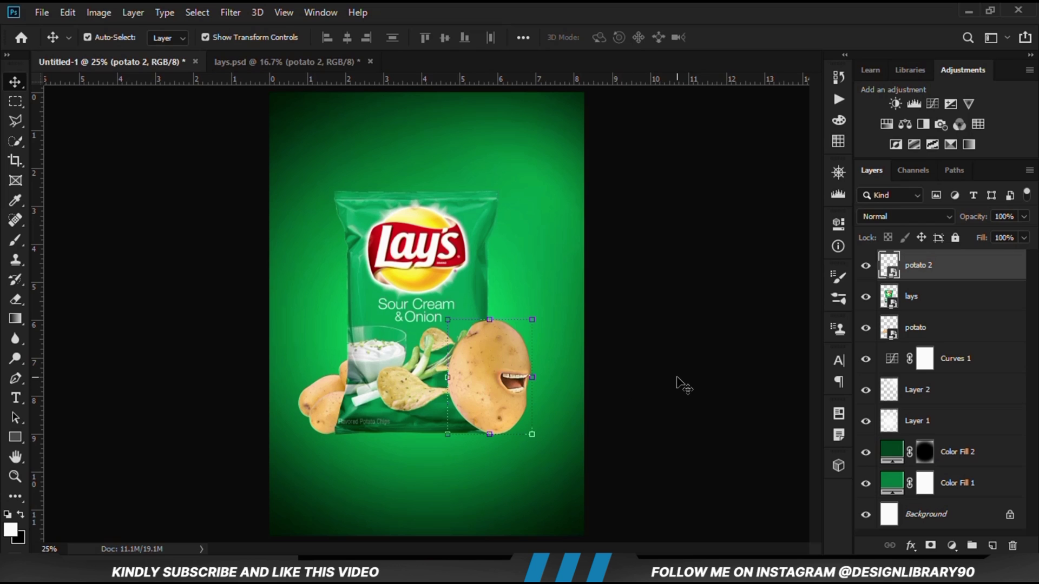
{"action": "left_click", "coordinate": [684, 386]}
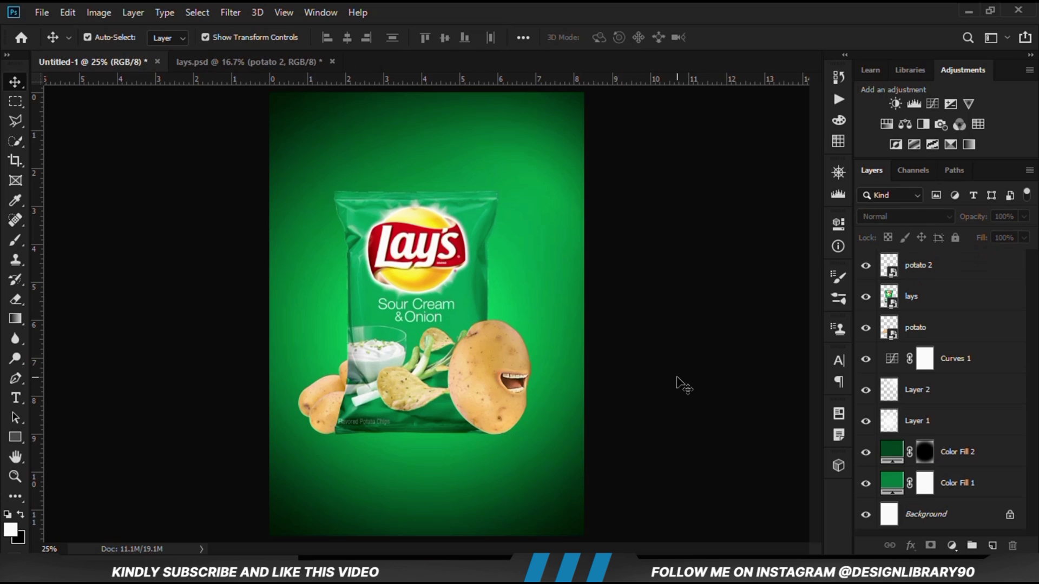
Step: Copy the Lorem ipsum text layer from lays.psd into the middle of the poster
{"action": "left_click", "coordinate": [225, 62]}
{"action": "left_click", "coordinate": [197, 324]}
{"action": "left_click", "coordinate": [377, 357]}
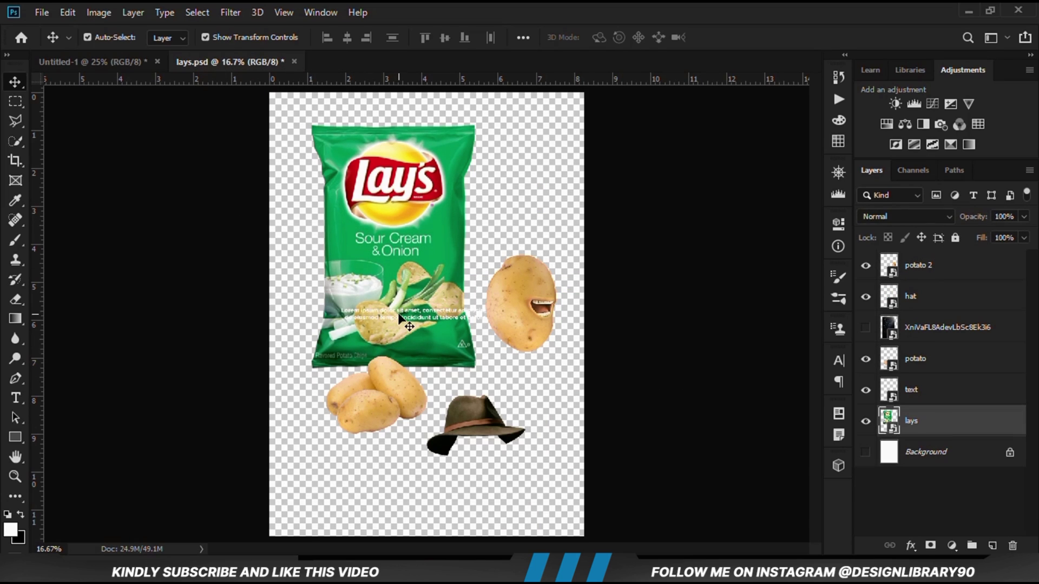
{"action": "left_click", "coordinate": [420, 318]}
{"action": "key", "text": "ctrl"}
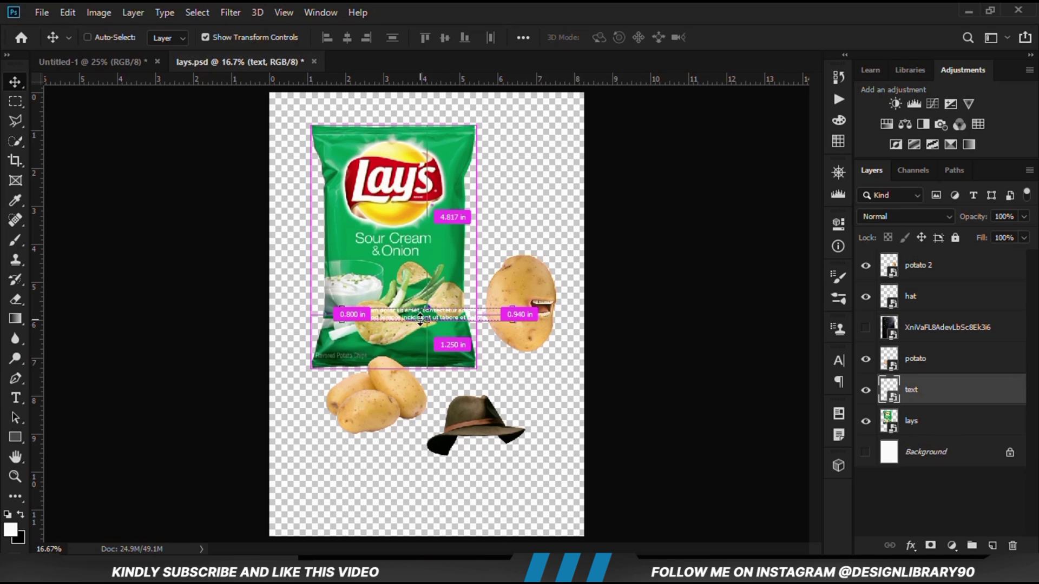
{"action": "left_click_drag", "start_coordinate": [420, 320], "coordinate": [384, 305]}
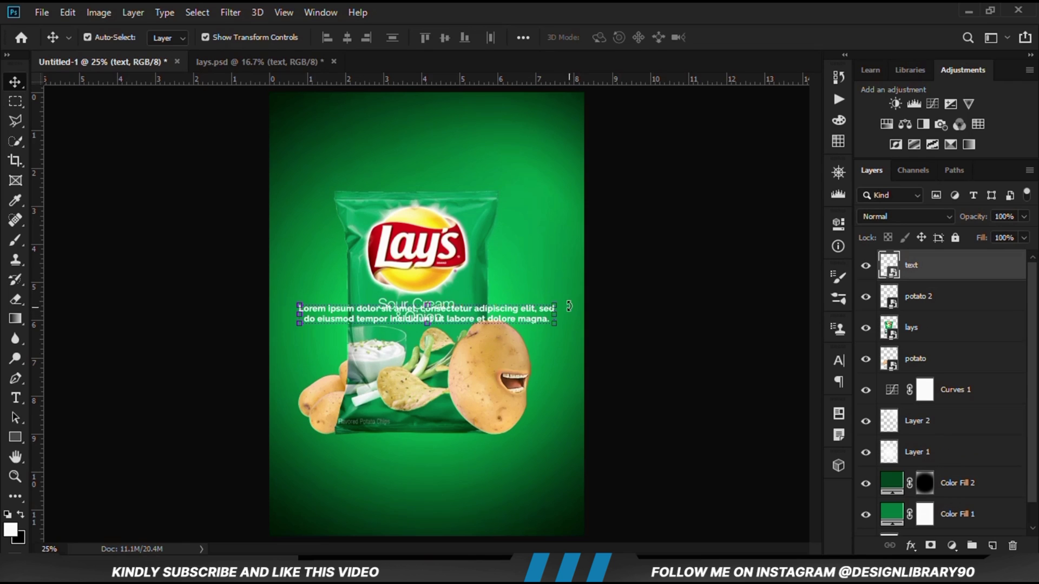
Step: Shrink the Lorem ipsum text, move it near the poster's bottom edge and center it horizontally on the canvas
{"action": "key", "text": "ctrl+t"}
{"action": "left_click_drag", "start_coordinate": [555, 305], "coordinate": [453, 501]}
{"action": "key", "text": "Return"}
{"action": "key", "text": "ctrl+a"}
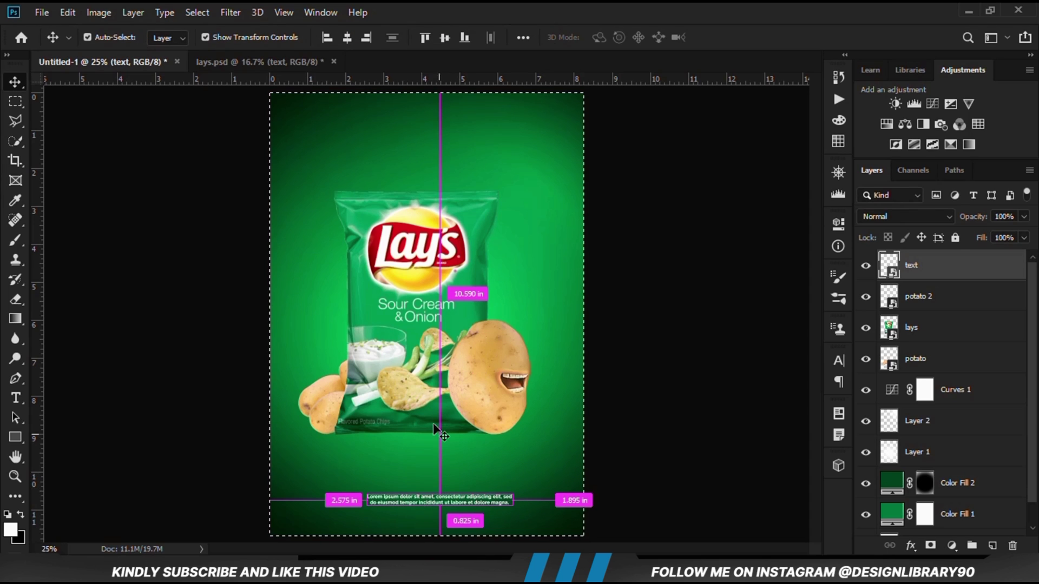
{"action": "left_click", "coordinate": [345, 41]}
{"action": "key", "text": "ctrl+d"}
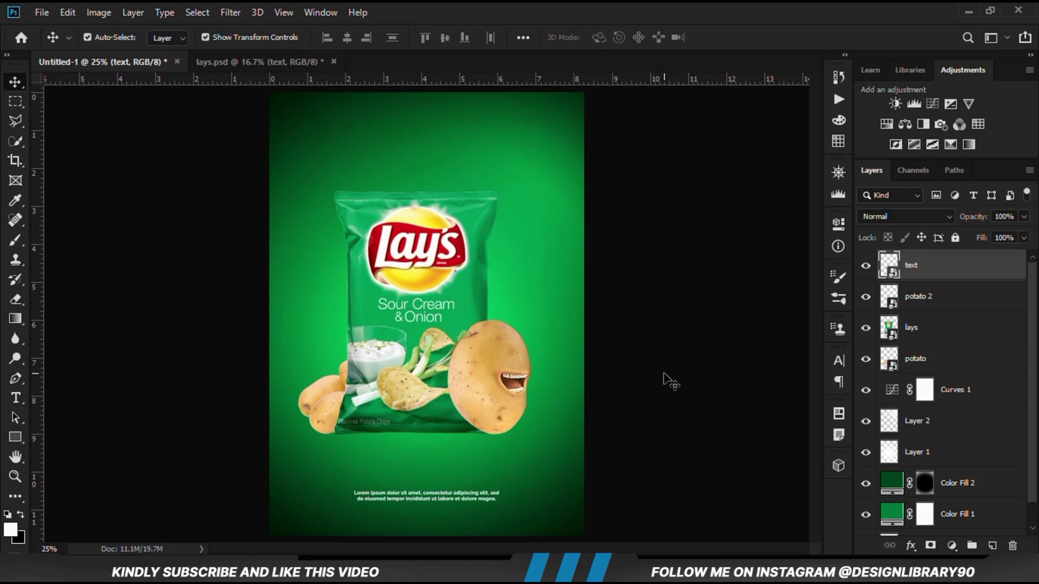
Step: Shift the chip bag and both potato layers together slightly up and to the right
{"action": "left_click", "coordinate": [514, 373]}
{"action": "left_click", "coordinate": [363, 398], "text": "shift"}
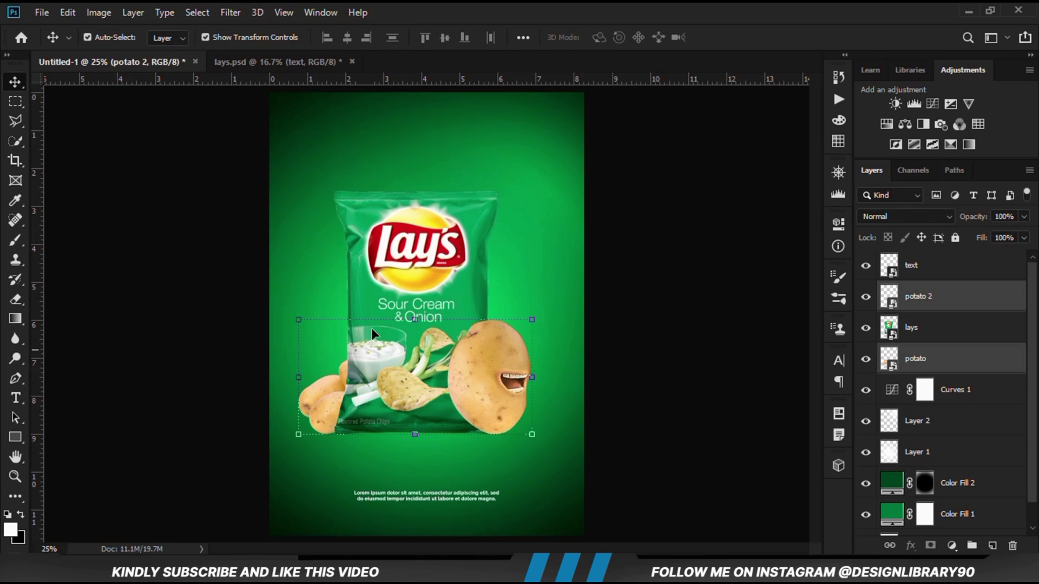
{"action": "left_click", "coordinate": [403, 257], "text": "shift"}
{"action": "key", "text": "Up"}
{"action": "key", "text": "Up"}
{"action": "key", "text": "Up"}
{"action": "key", "text": "Up"}
{"action": "key", "text": "Up"}
{"action": "key", "text": "Up"}
{"action": "key", "text": "Up"}
{"action": "key", "text": "Up"}
{"action": "key", "text": "Right"}
{"action": "key", "text": "Right"}
{"action": "key", "text": "Right"}
{"action": "key", "text": "Right"}
{"action": "key", "text": "Right"}
{"action": "key", "text": "Right"}
{"action": "key", "text": "Right"}
{"action": "key", "text": "Right"}
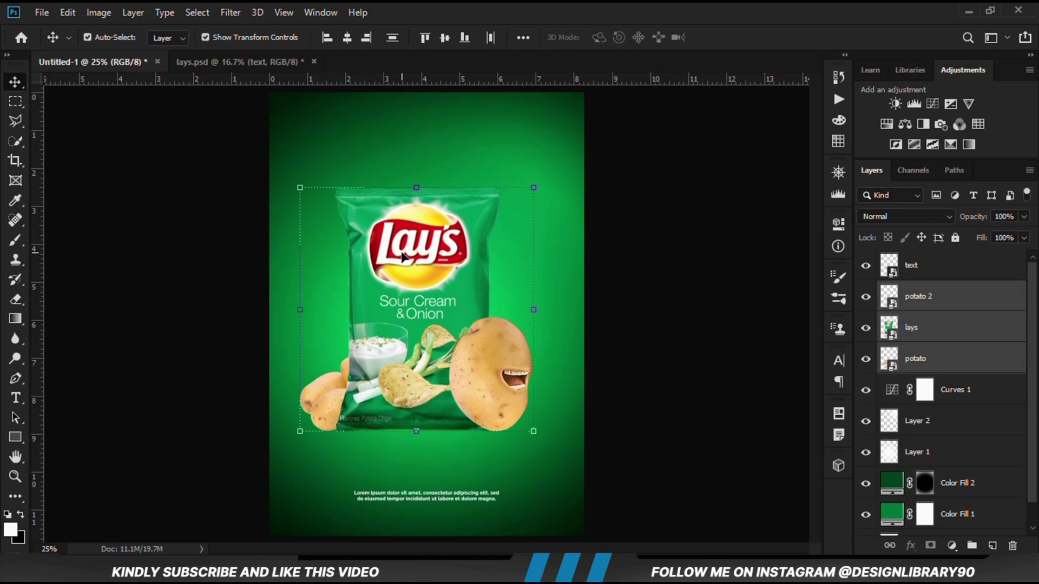
{"action": "left_click_drag", "start_coordinate": [402, 254], "coordinate": [405, 254]}
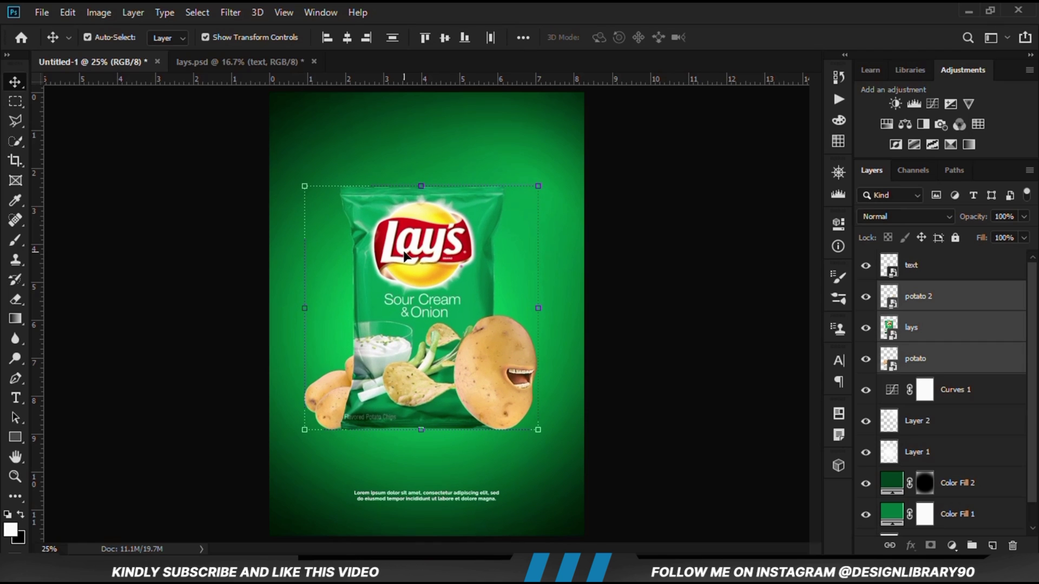
{"action": "left_click", "coordinate": [622, 297]}
Step: Copy the hat layer from lays.psd into the poster and place it over the smiling potato's head
{"action": "left_click", "coordinate": [230, 63]}
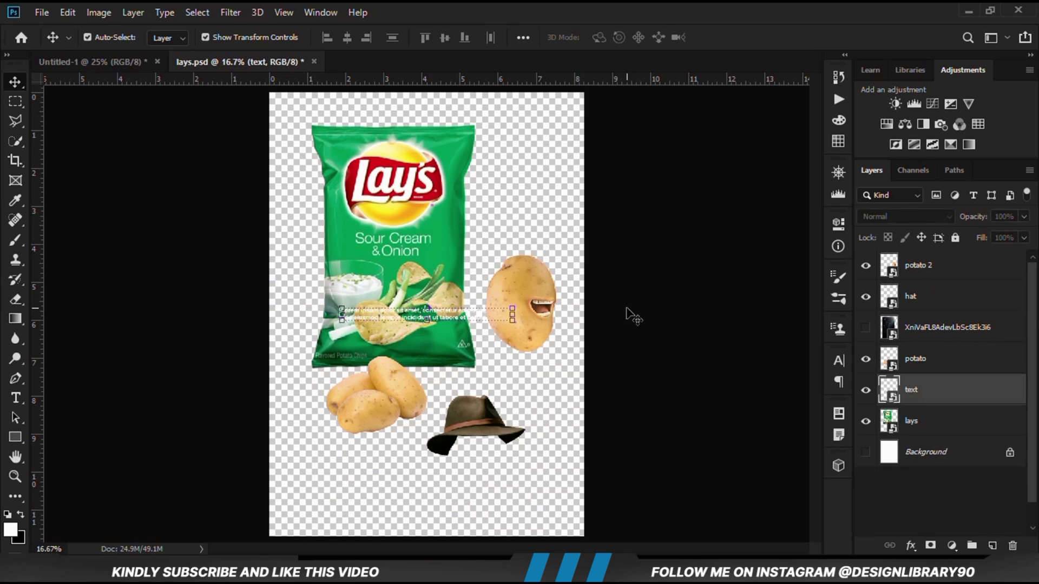
{"action": "left_click", "coordinate": [490, 411]}
{"action": "key", "text": "ctrl+t"}
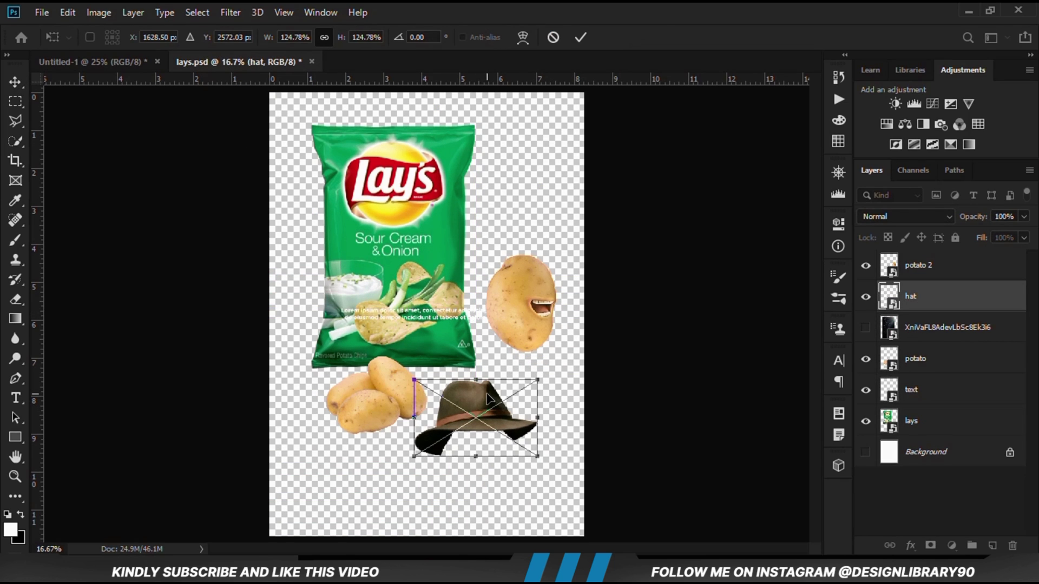
{"action": "key", "text": "Escape"}
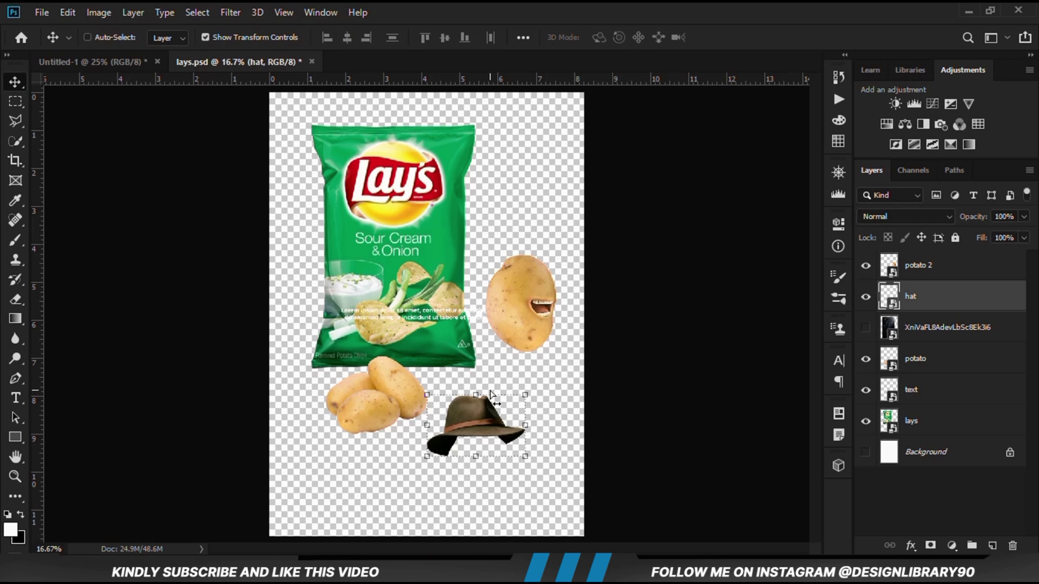
{"action": "left_click_drag", "start_coordinate": [122, 74], "coordinate": [481, 316]}
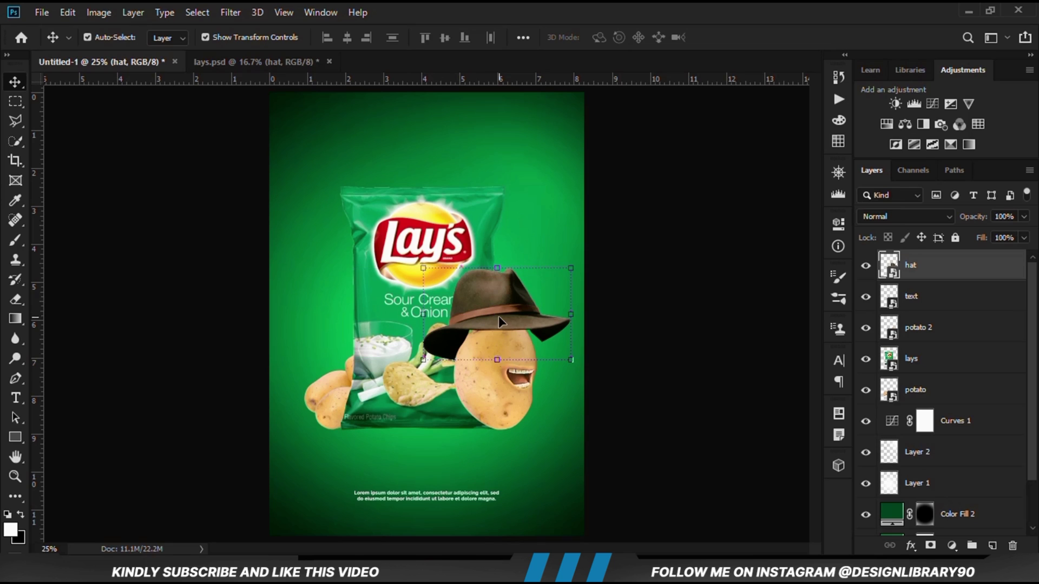
Step: Convert the hat layer to a Smart Object and scale it down to about 84% over the smiling potato
{"action": "right_click", "coordinate": [925, 275]}
{"action": "left_click", "coordinate": [790, 160]}
{"action": "key", "text": "ctrl+t"}
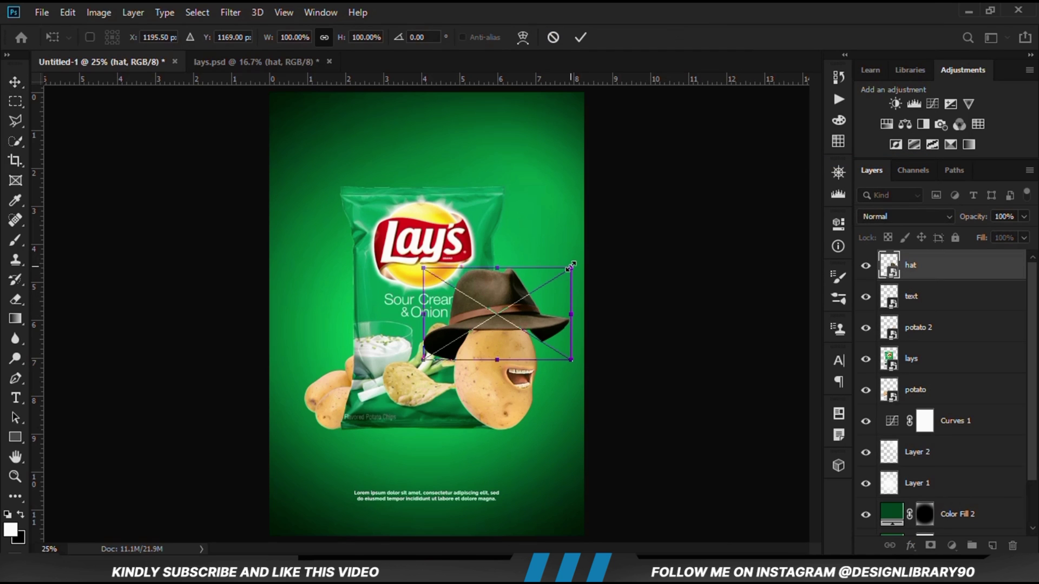
{"action": "left_click_drag", "start_coordinate": [571, 266], "coordinate": [555, 278]}
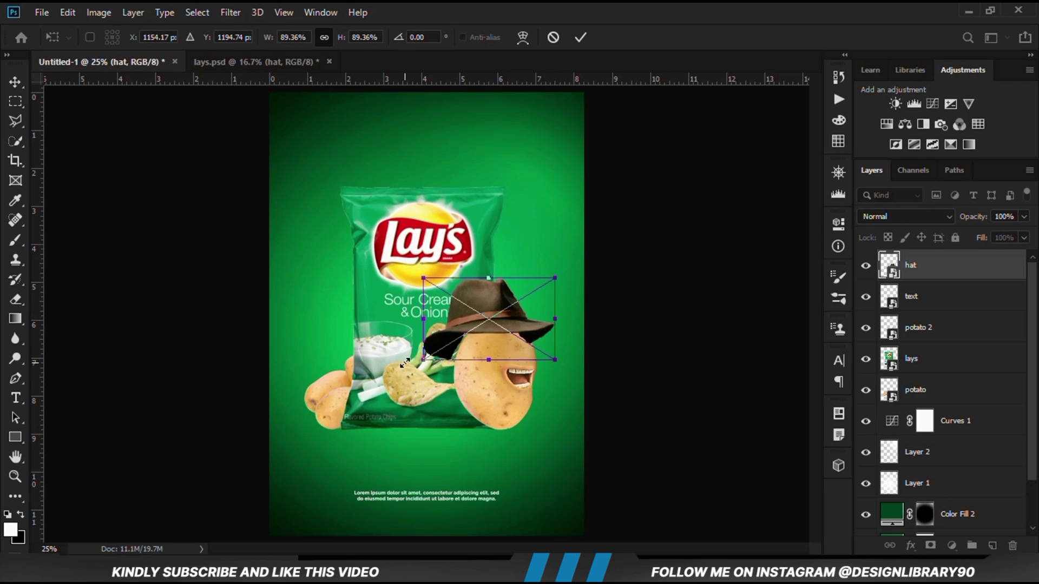
{"action": "left_click_drag", "start_coordinate": [460, 325], "coordinate": [502, 339]}
{"action": "key", "text": "Return"}
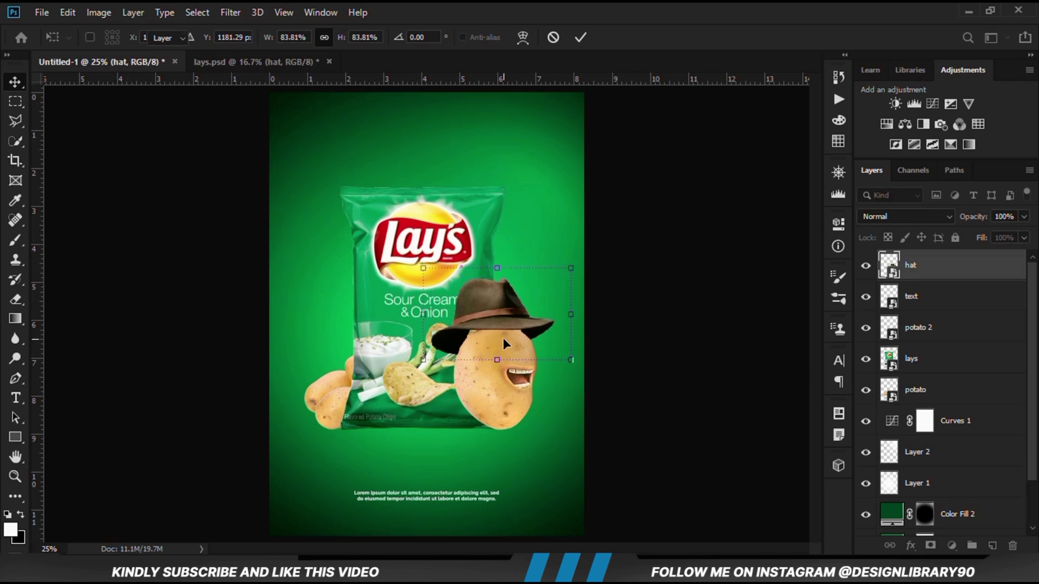
Step: Lower the hat so that it sits on top of the smiling potato's head
{"action": "scroll", "coordinate": [469, 306], "scroll_direction": "up", "scroll_amount": 3}
{"action": "left_click_drag", "start_coordinate": [470, 306], "coordinate": [472, 326]}
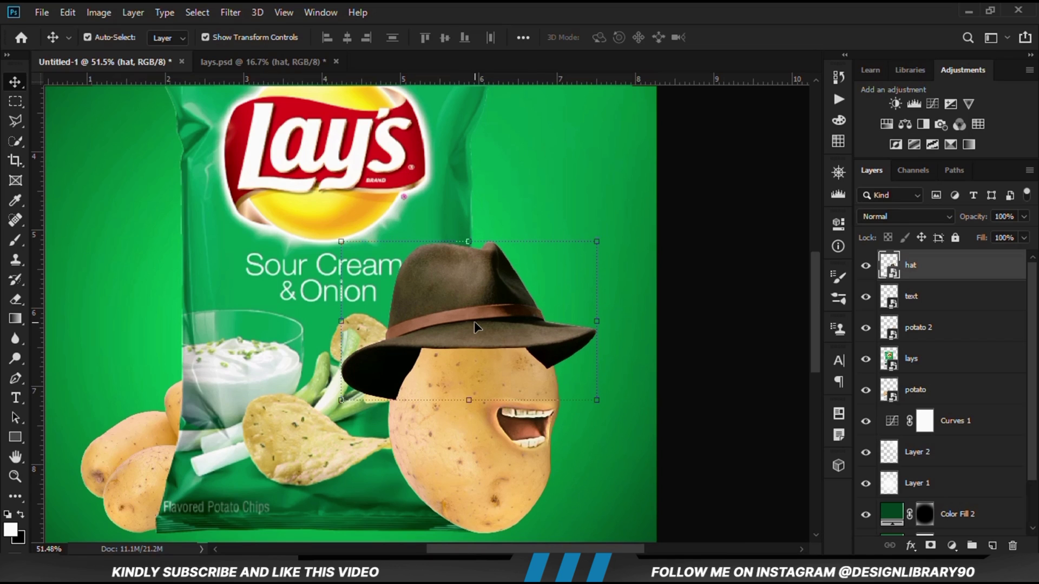
{"action": "left_click_drag", "start_coordinate": [475, 324], "coordinate": [479, 323]}
{"action": "left_click", "coordinate": [754, 359]}
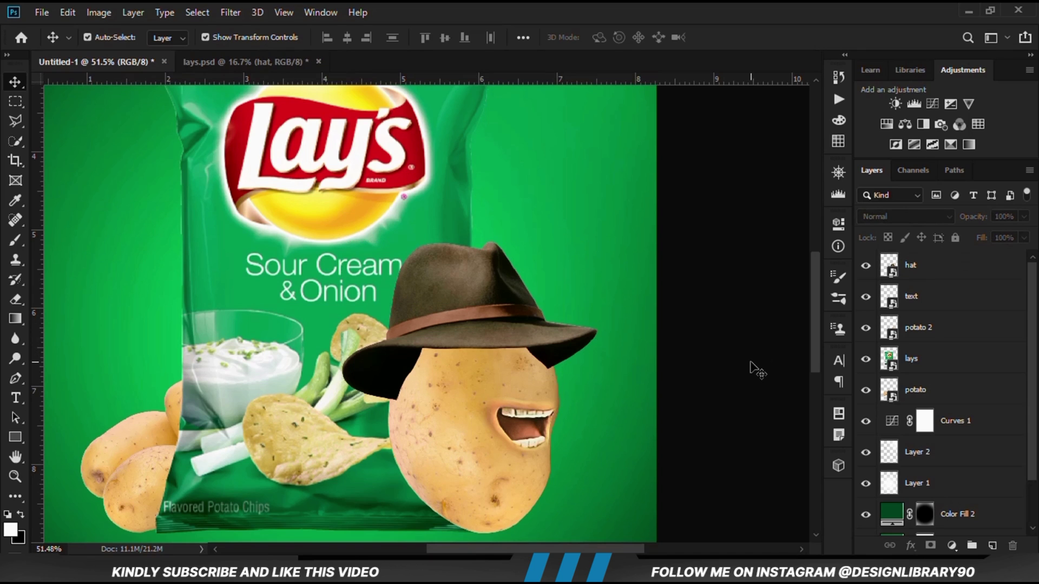
{"action": "scroll", "coordinate": [749, 367], "scroll_direction": "down", "scroll_amount": 3}
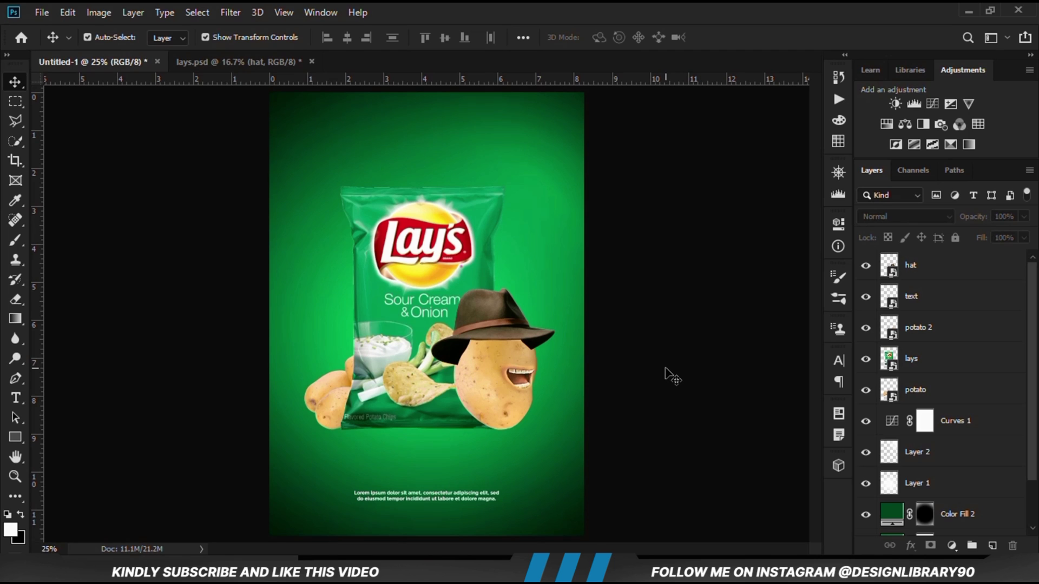
Step: Compare the potato with and without the hat, and raise the hat slightly on its head
{"action": "scroll", "coordinate": [552, 348], "scroll_direction": "up", "scroll_amount": 5}
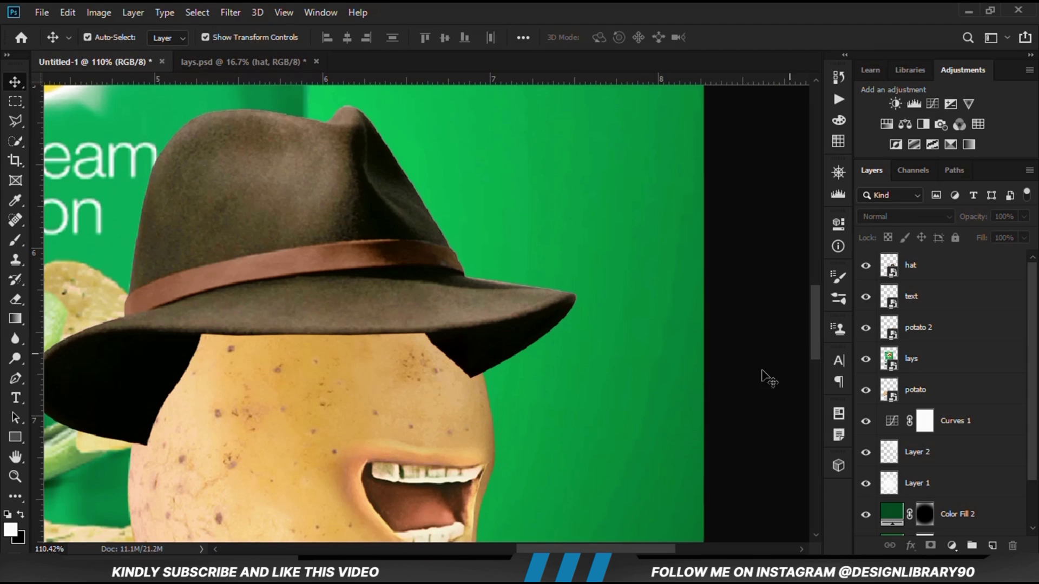
{"action": "scroll", "coordinate": [629, 550], "scroll_direction": "left", "scroll_amount": 5}
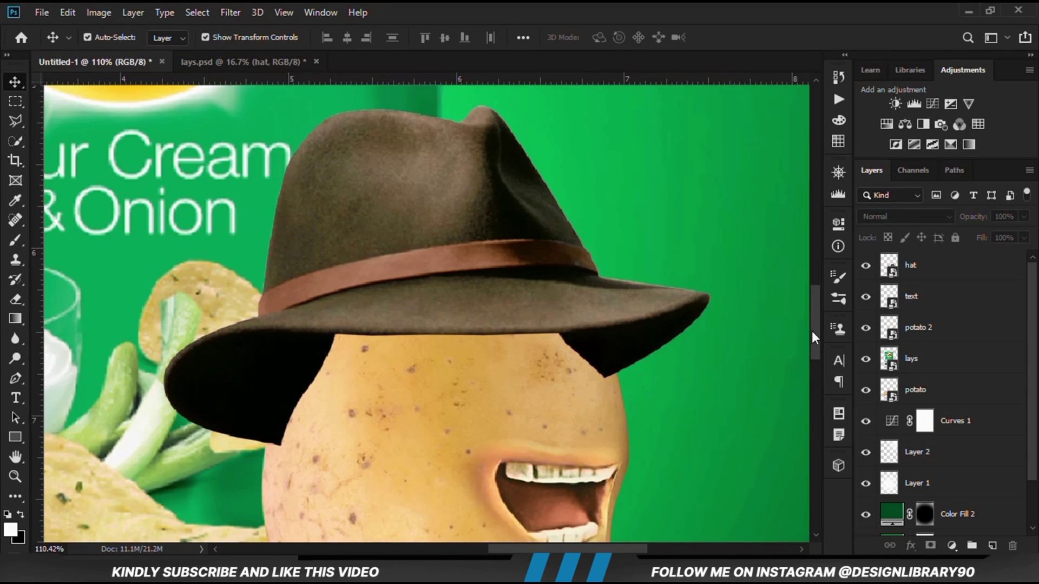
{"action": "left_click_drag", "start_coordinate": [811, 330], "coordinate": [814, 365]}
{"action": "scroll", "coordinate": [556, 396], "scroll_direction": "down", "scroll_amount": 2}
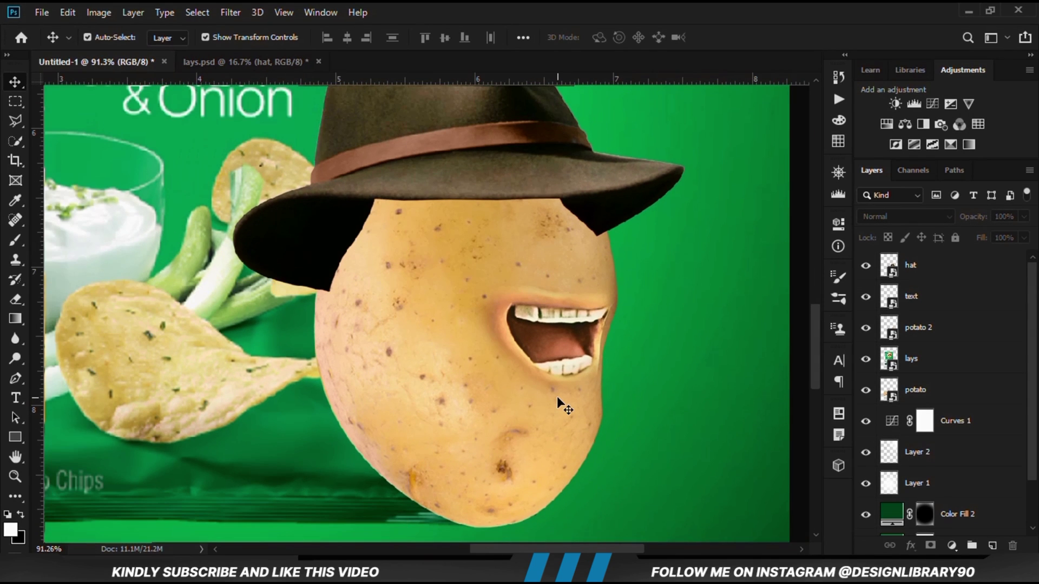
{"action": "left_click", "coordinate": [488, 219]}
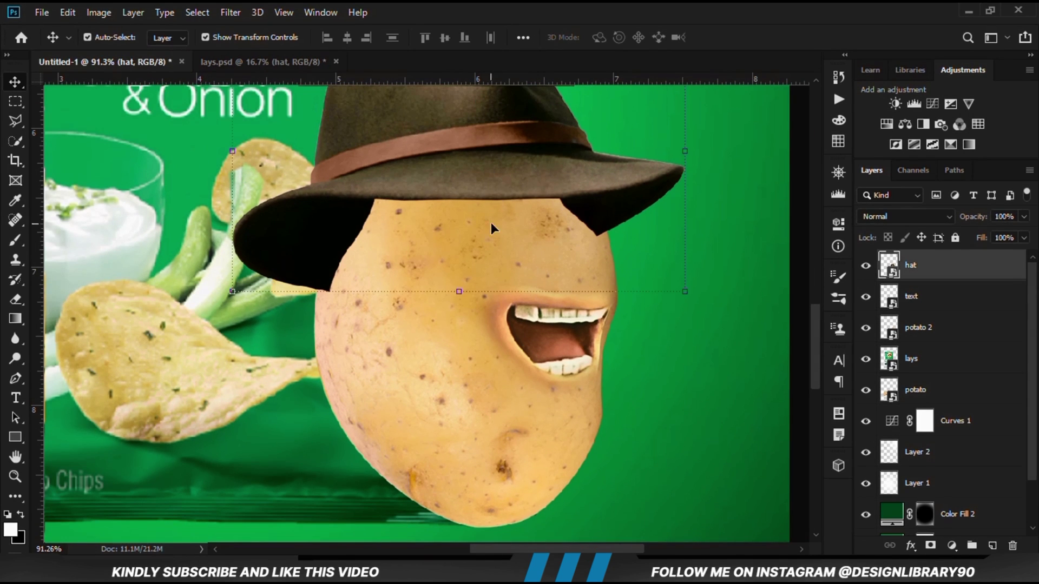
{"action": "left_click", "coordinate": [866, 266]}
{"action": "left_click", "coordinate": [866, 266]}
{"action": "left_click_drag", "start_coordinate": [487, 166], "coordinate": [485, 171]}
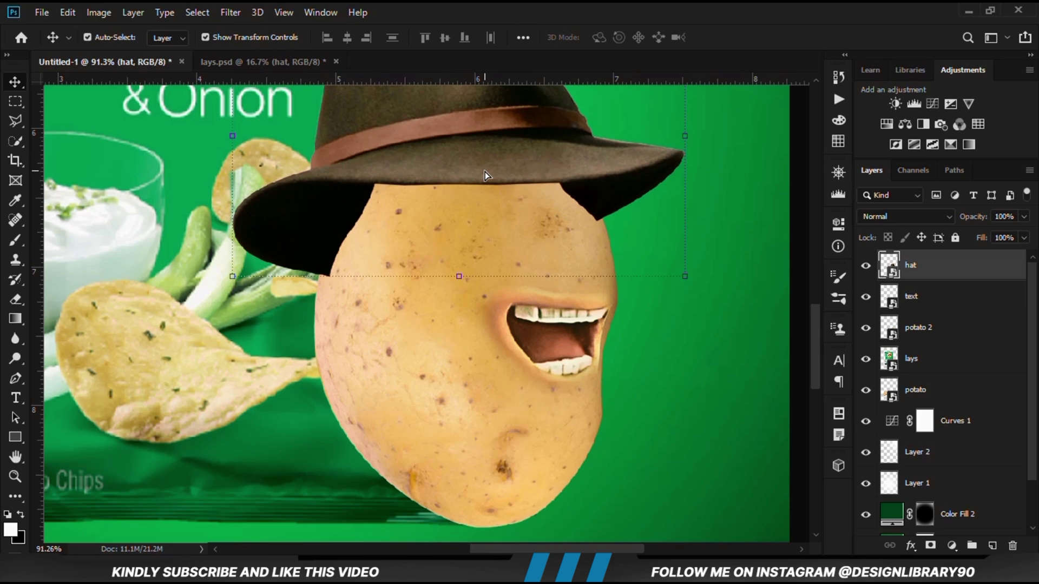
{"action": "key", "text": "Down"}
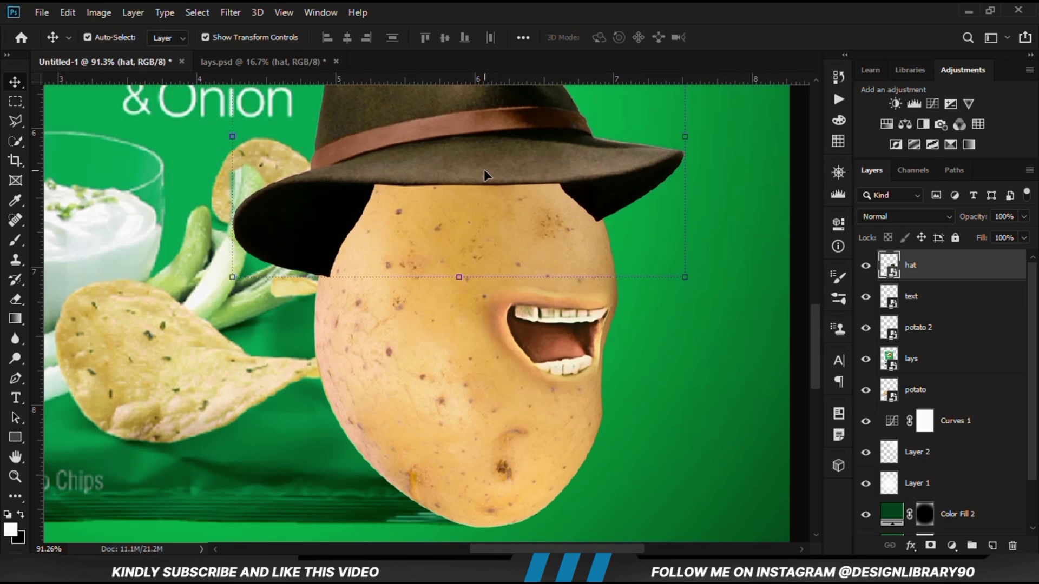
Step: Check the potato's outline beneath the hat and add a layer mask to the hat layer
{"action": "left_click", "coordinate": [867, 275]}
{"action": "left_click", "coordinate": [866, 275]}
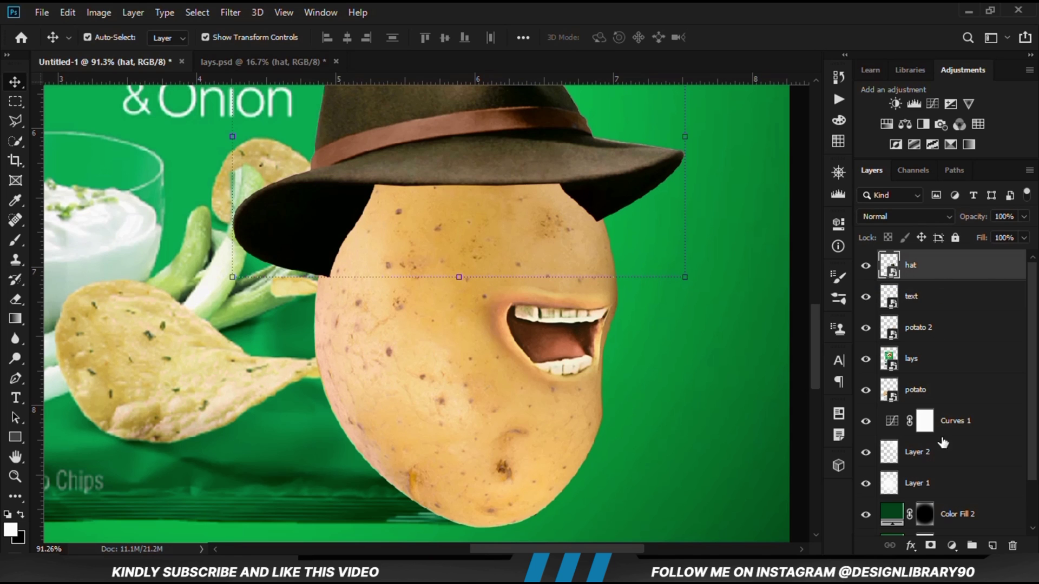
{"action": "left_click", "coordinate": [930, 545]}
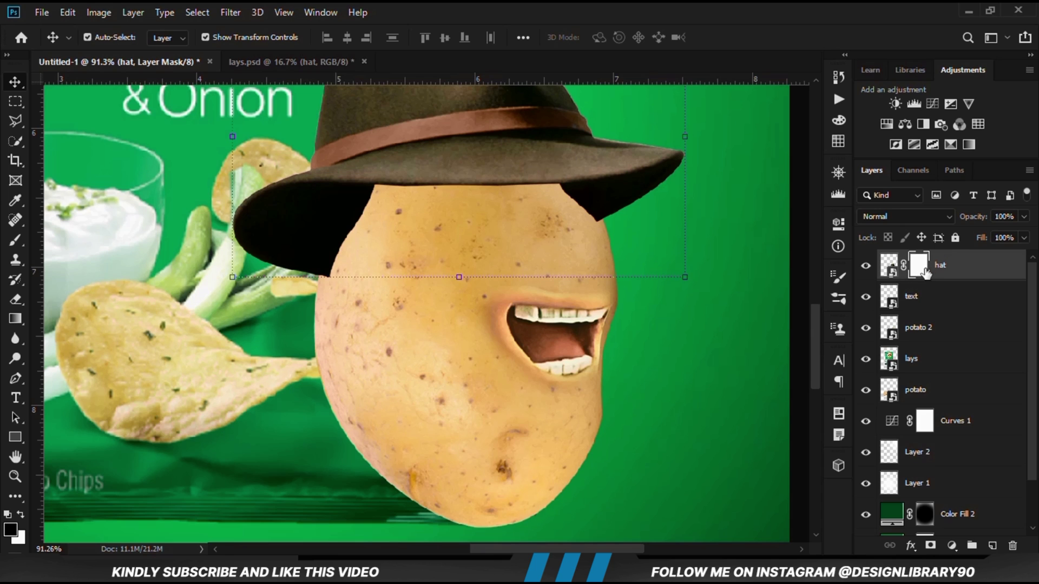
Step: Choose the Pen tool for drawing a path and lower the hat layer's opacity to 35%
{"action": "left_click", "coordinate": [16, 379]}
{"action": "left_click", "coordinate": [81, 377]}
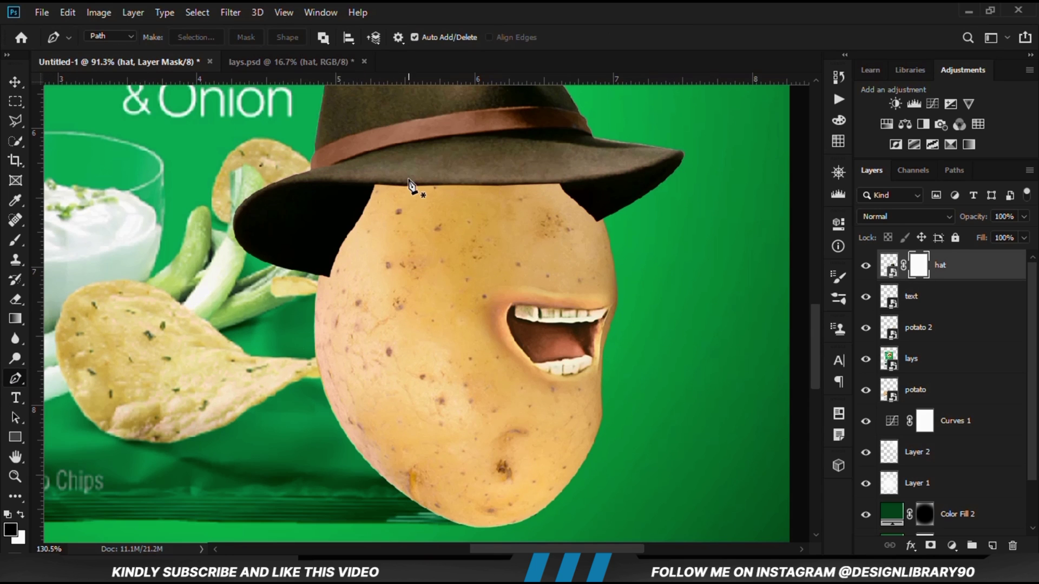
{"action": "scroll", "coordinate": [428, 192], "scroll_direction": "up", "scroll_amount": 5}
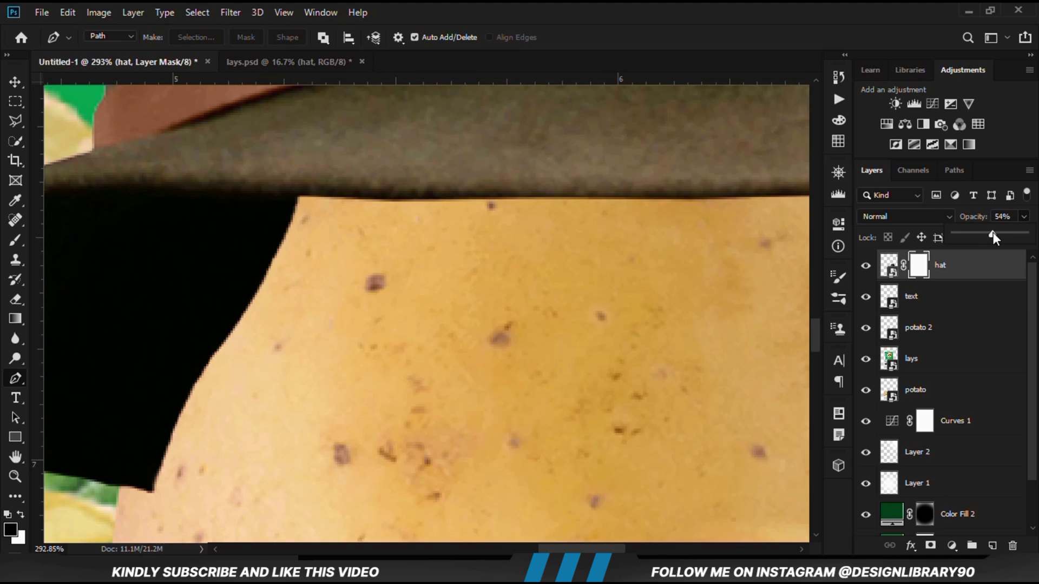
{"action": "left_click_drag", "start_coordinate": [993, 232], "coordinate": [979, 236]}
{"action": "scroll", "coordinate": [544, 299], "scroll_direction": "down", "scroll_amount": 2}
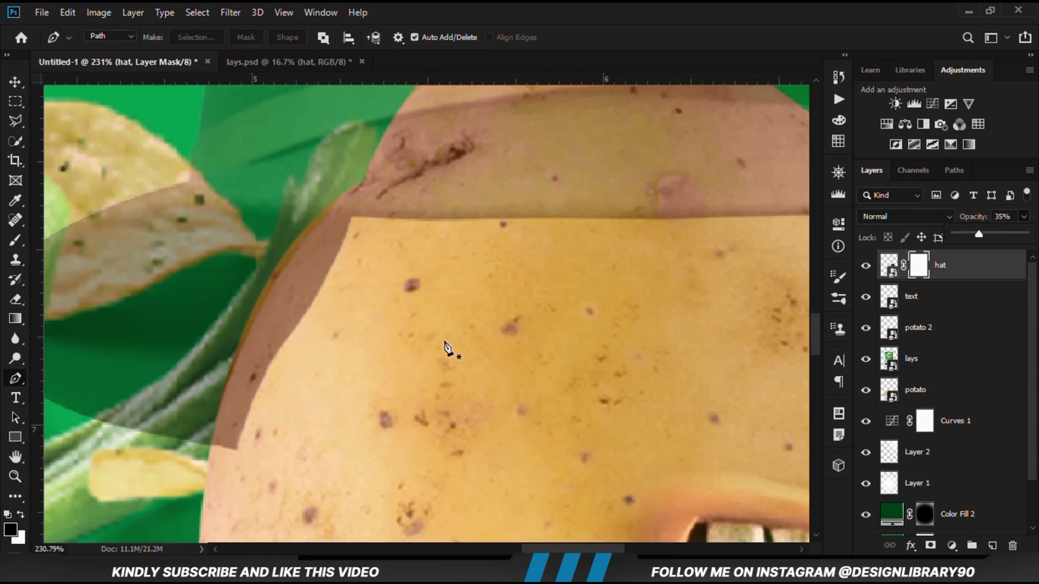
{"action": "scroll", "coordinate": [295, 348], "scroll_direction": "down", "scroll_amount": 2}
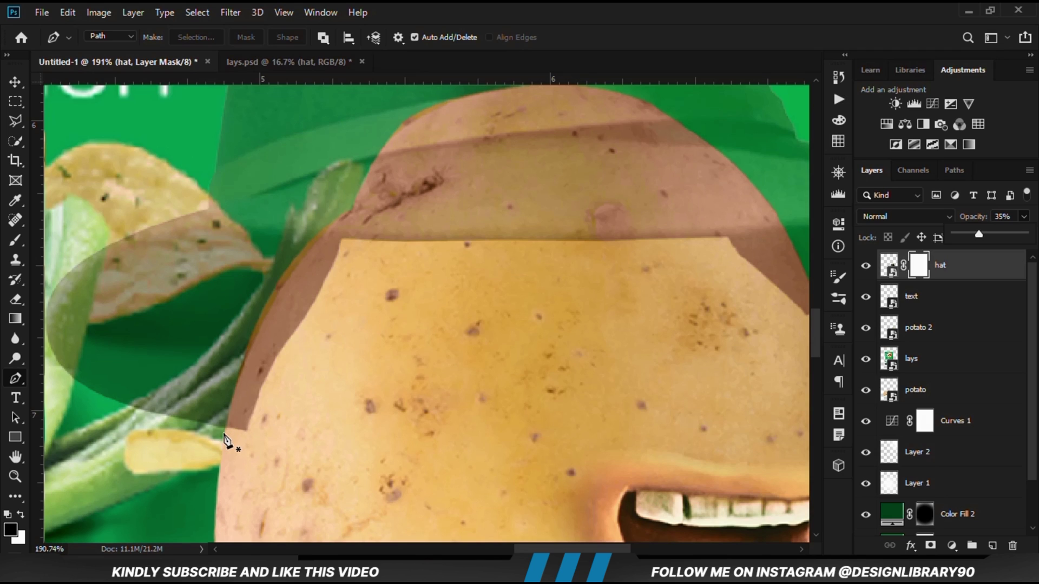
Step: Trace a curved path along the potato's left edge, from the hat brim's lower end up to the brim line
{"action": "left_click", "coordinate": [226, 433]}
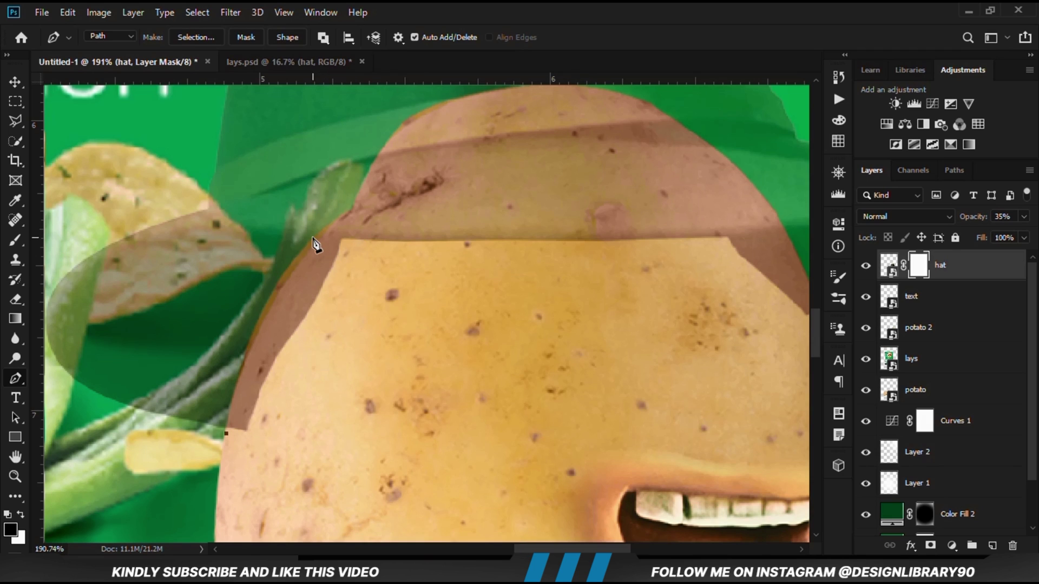
{"action": "left_click_drag", "start_coordinate": [312, 238], "coordinate": [254, 324]}
{"action": "scroll", "coordinate": [303, 234], "scroll_direction": "up", "scroll_amount": 1}
{"action": "scroll", "coordinate": [303, 234], "scroll_direction": "up", "scroll_amount": 2}
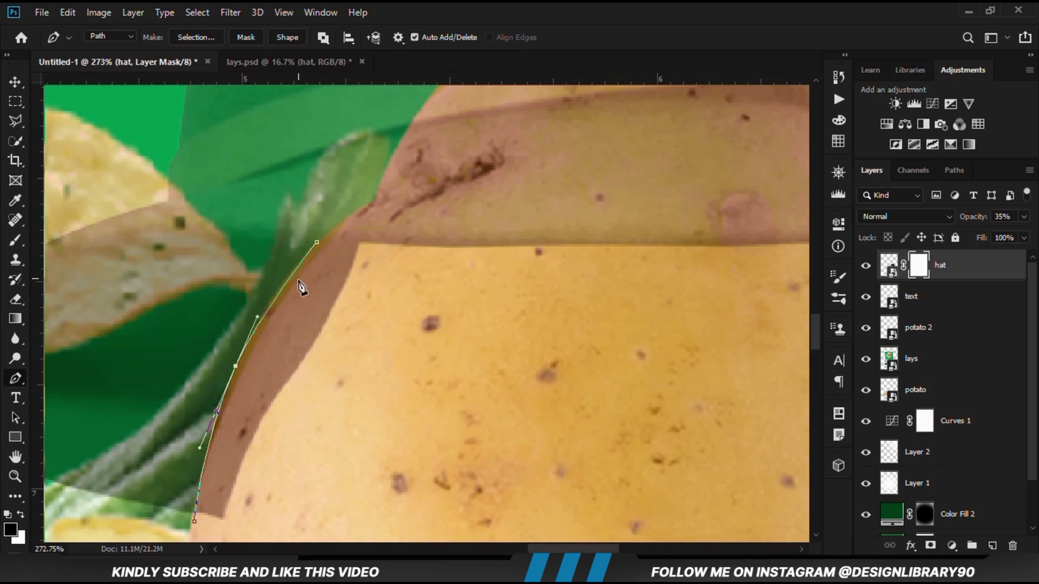
{"action": "left_click", "coordinate": [279, 290]}
{"action": "scroll", "coordinate": [259, 239], "scroll_direction": "down", "scroll_amount": 3}
{"action": "scroll", "coordinate": [258, 240], "scroll_direction": "down", "scroll_amount": 2}
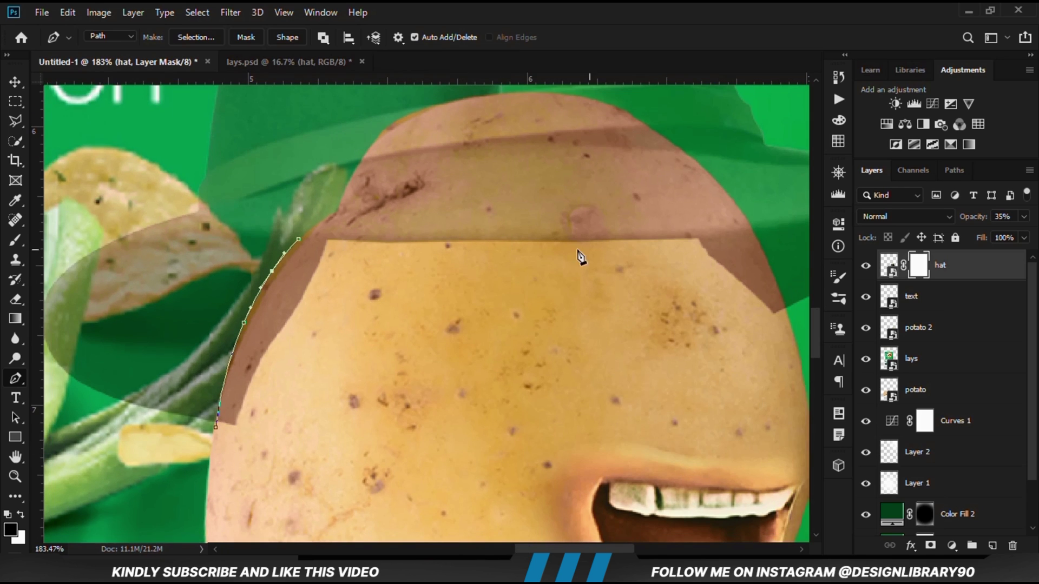
Step: Extend the path across the potato along the hat's brim line, bending it to follow the brim's lower edge
{"action": "left_click", "coordinate": [752, 231]}
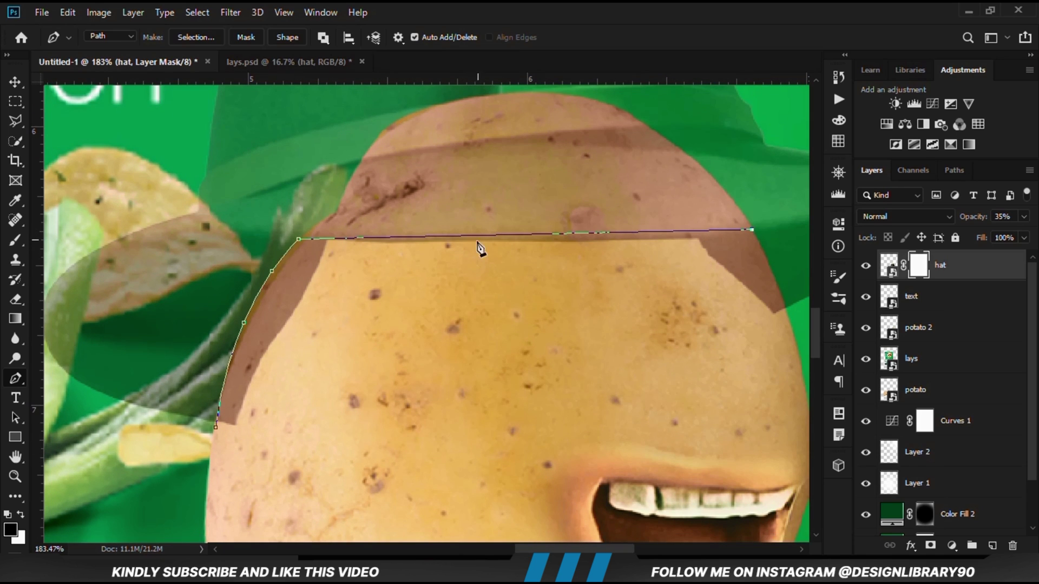
{"action": "left_click", "coordinate": [526, 239]}
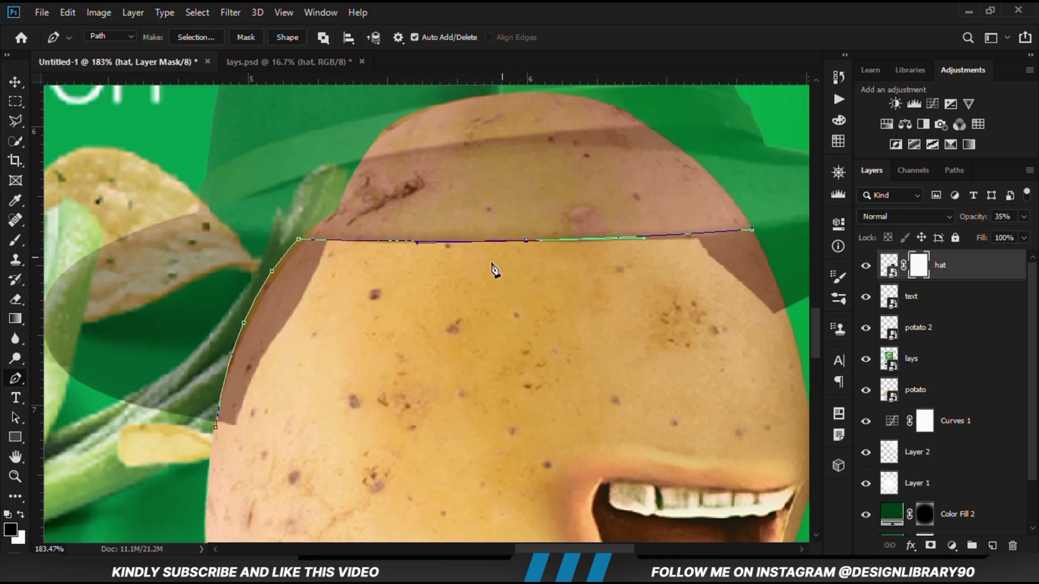
{"action": "scroll", "coordinate": [494, 267], "scroll_direction": "down", "scroll_amount": 2}
{"action": "scroll", "coordinate": [710, 233], "scroll_direction": "up", "scroll_amount": 2}
{"action": "scroll", "coordinate": [710, 240], "scroll_direction": "down", "scroll_amount": 2}
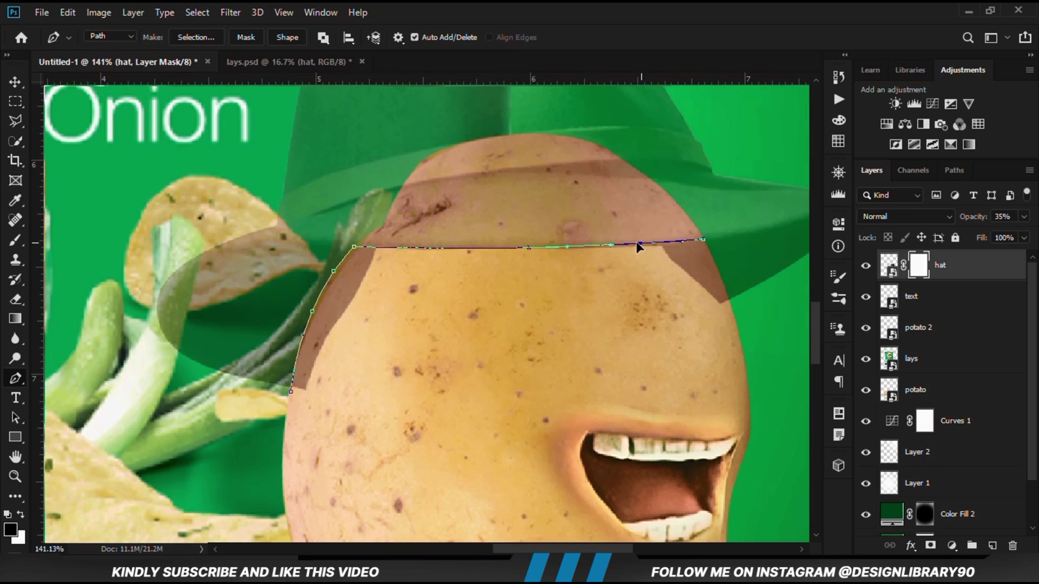
{"action": "left_click_drag", "start_coordinate": [635, 242], "coordinate": [634, 245]}
Step: Continue the path down the potato's right edge, close it across the face above the mouth, and convert it to a selection
{"action": "left_click", "coordinate": [738, 336]}
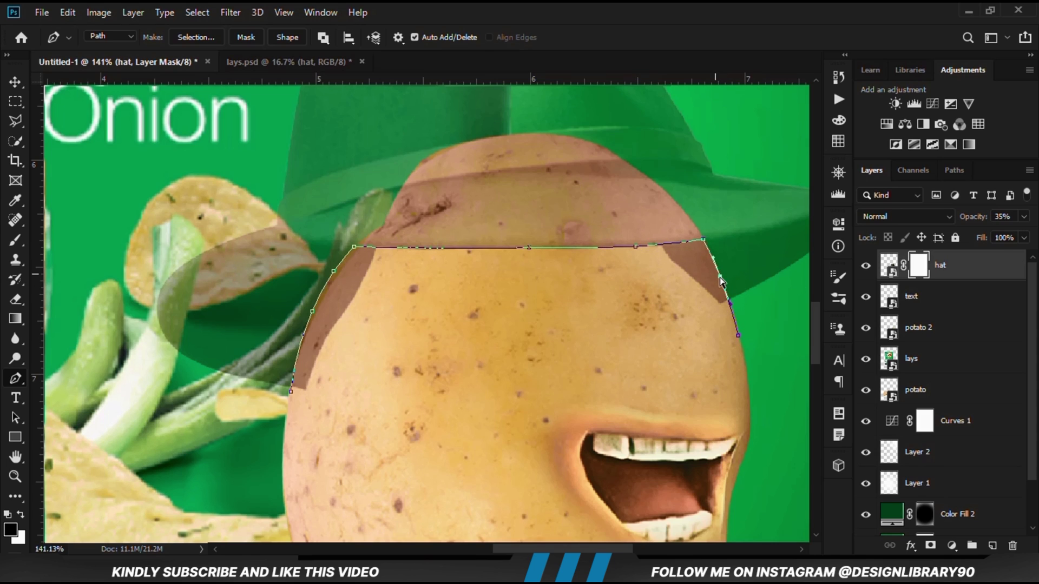
{"action": "left_click", "coordinate": [625, 376]}
{"action": "left_click", "coordinate": [454, 382]}
{"action": "left_click", "coordinate": [313, 432]}
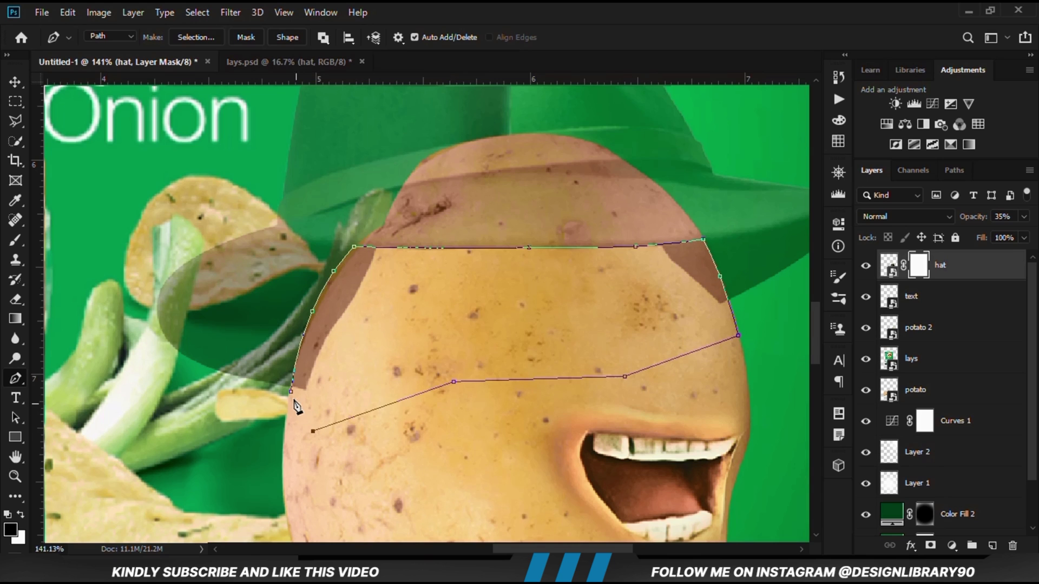
{"action": "left_click", "coordinate": [291, 391]}
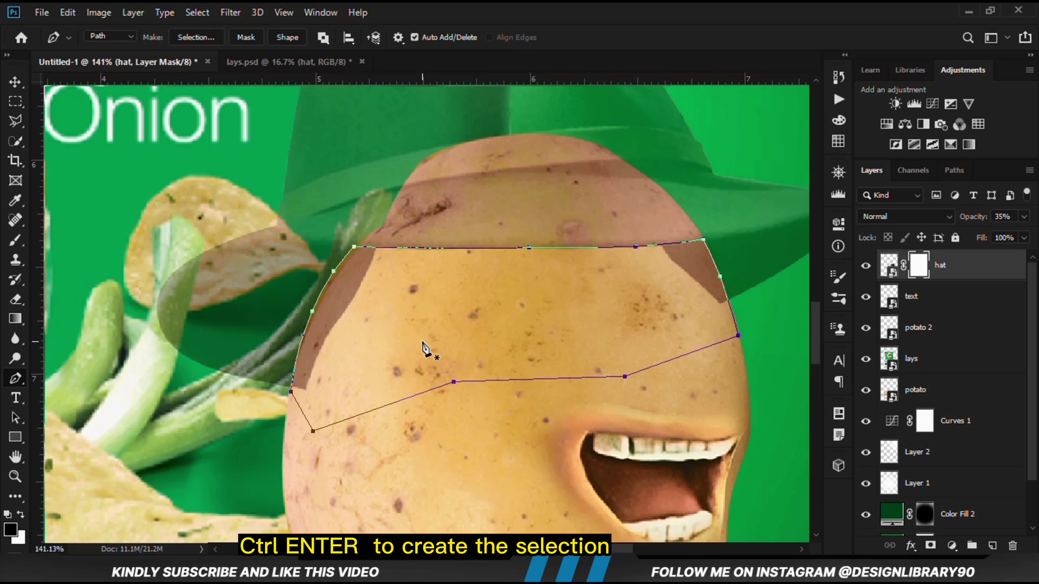
{"action": "key", "text": "ctrl+Return"}
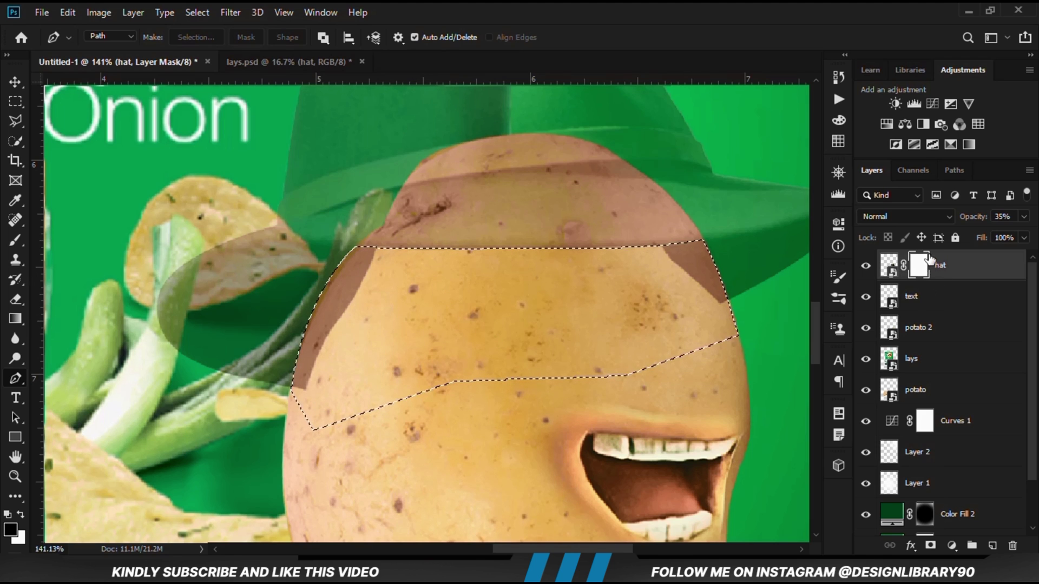
Step: Fill the selection on the hat's layer mask with the black foreground color at 100% opacity, and deselect
{"action": "left_click", "coordinate": [15, 101]}
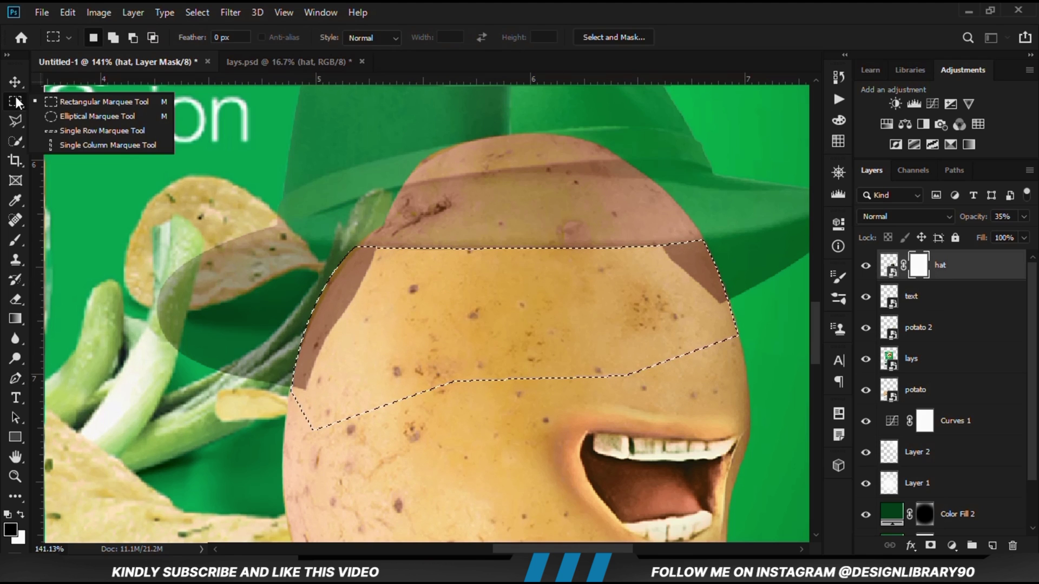
{"action": "left_click", "coordinate": [53, 100]}
{"action": "right_click", "coordinate": [428, 304]}
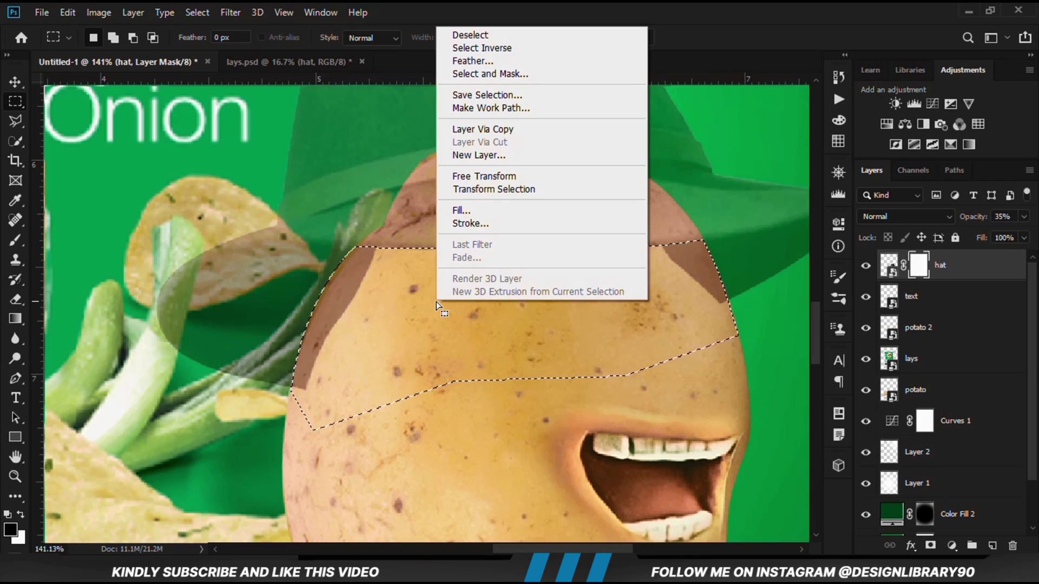
{"action": "left_click", "coordinate": [470, 211]}
{"action": "left_click", "coordinate": [506, 140]}
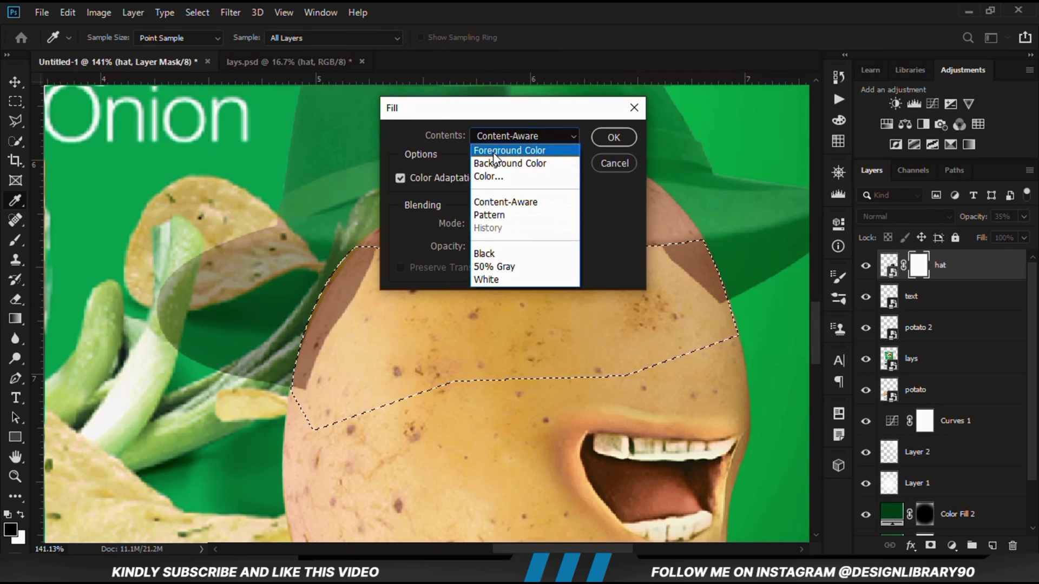
{"action": "left_click", "coordinate": [497, 153]}
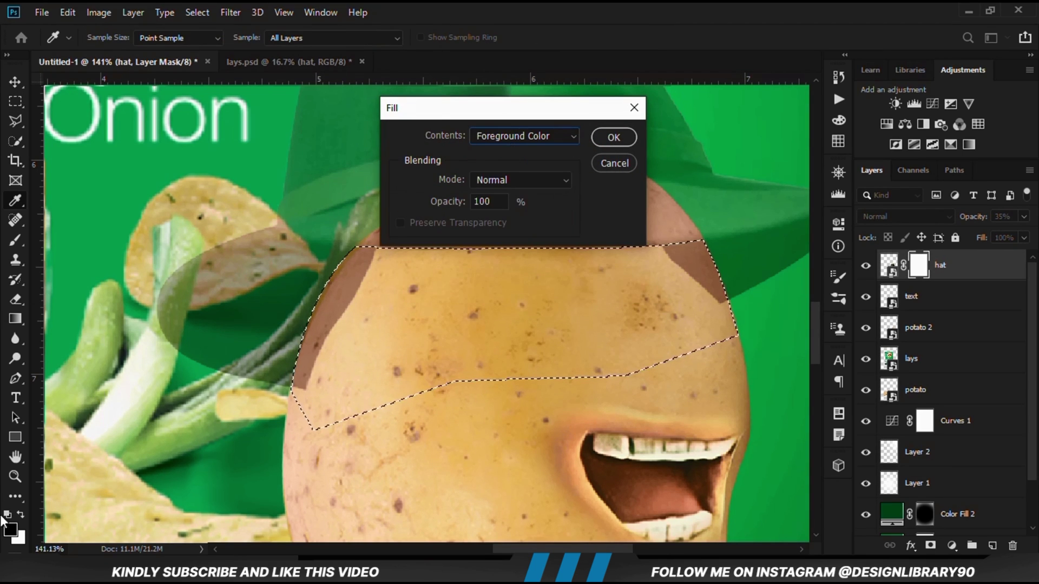
{"action": "left_click", "coordinate": [612, 138]}
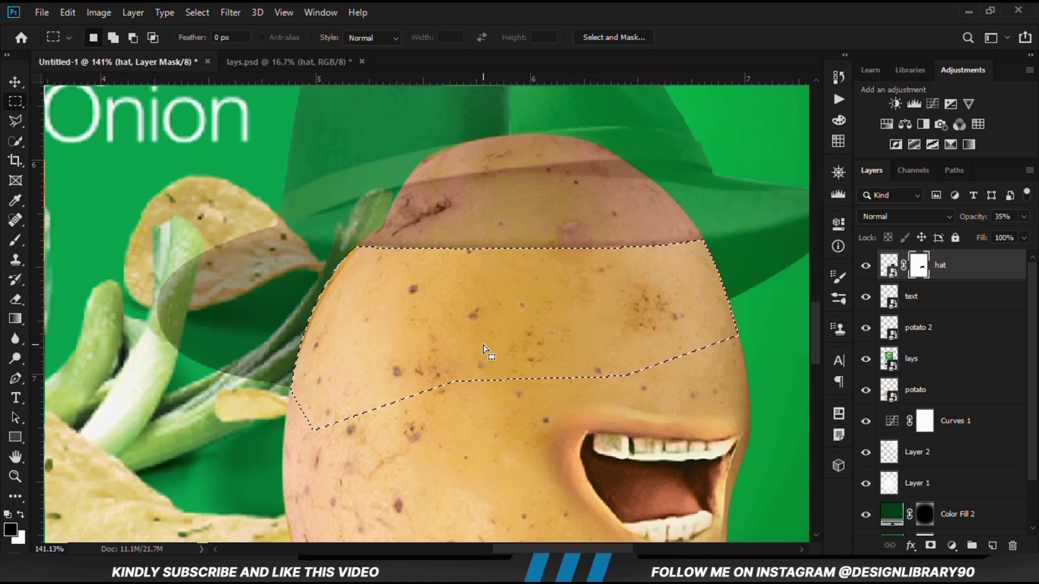
{"action": "key", "text": "ctrl+d"}
Step: Restore the hat layer's opacity to 100% and deselect the layer with the Move tool
{"action": "key", "text": "ctrl+0"}
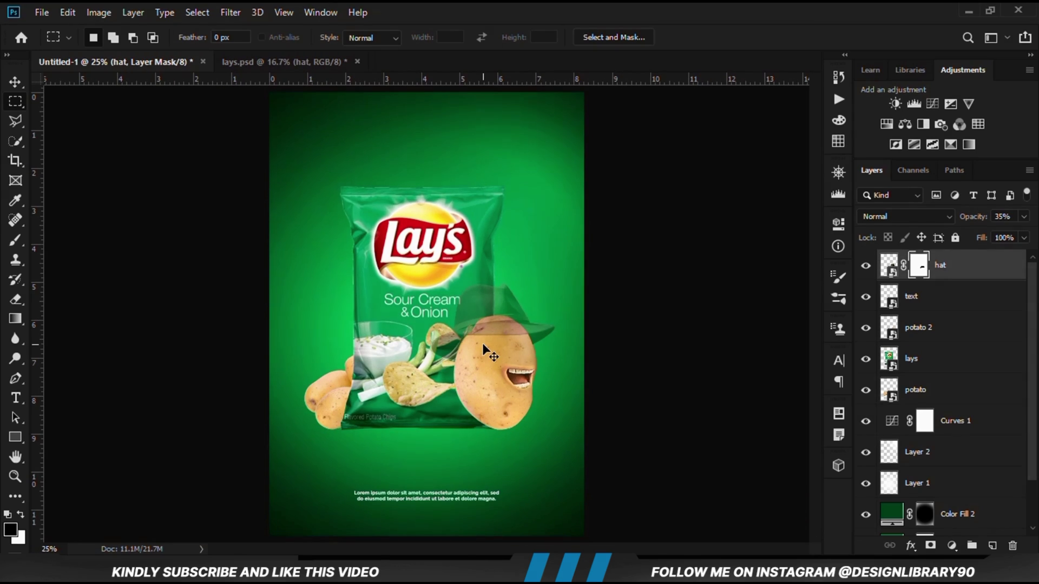
{"action": "left_click", "coordinate": [1024, 217]}
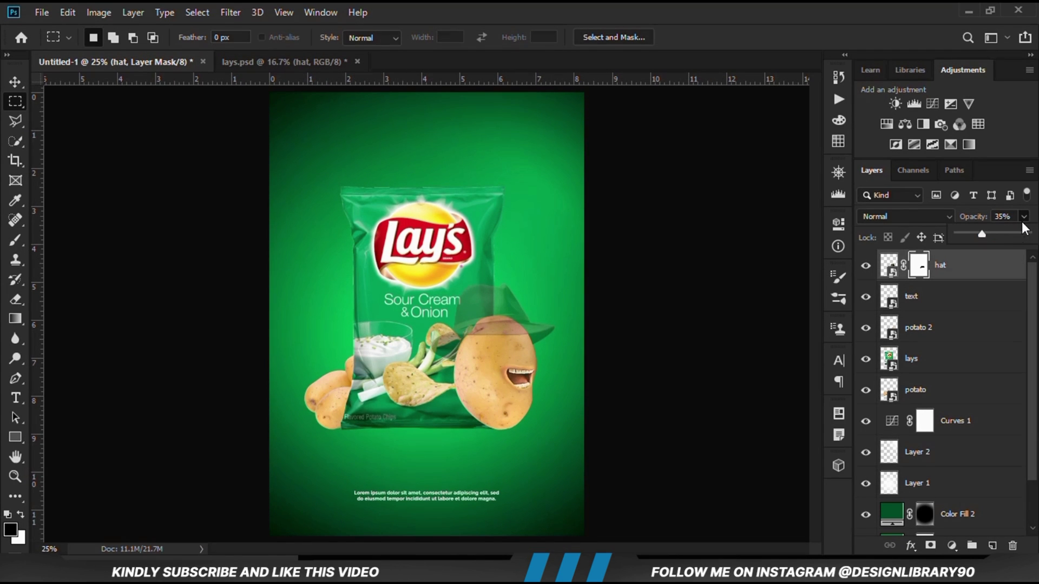
{"action": "left_click_drag", "start_coordinate": [995, 232], "coordinate": [1029, 233]}
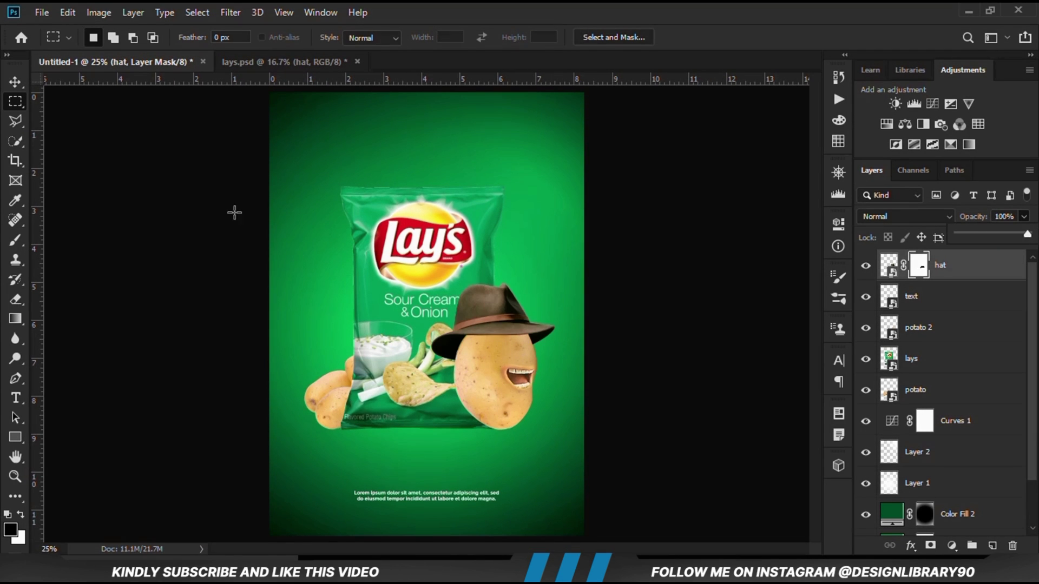
{"action": "left_click", "coordinate": [15, 82]}
{"action": "left_click", "coordinate": [252, 354]}
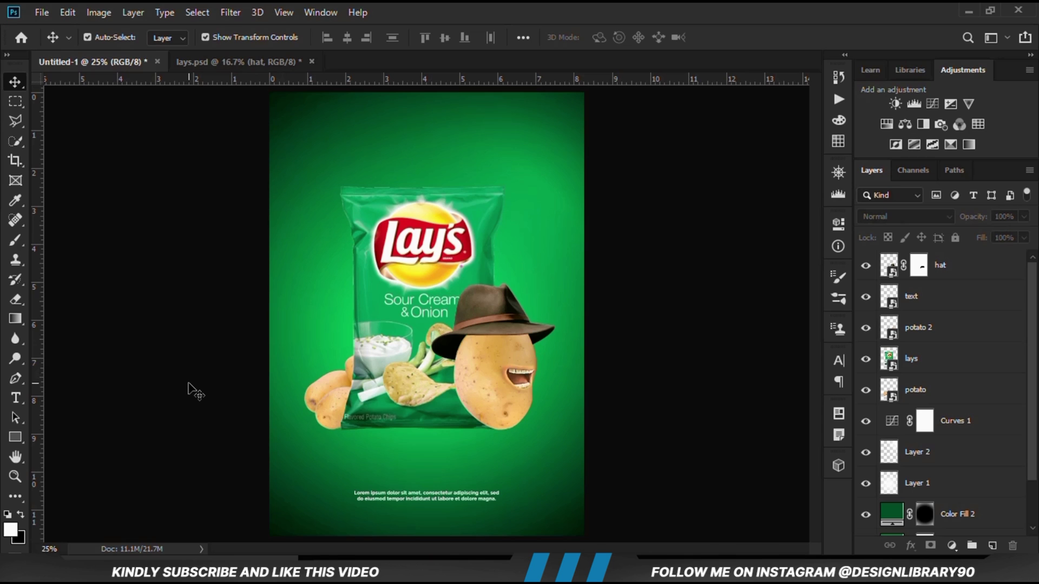
{"action": "key", "text": "ctrl+Tab"}
{"action": "key", "text": "ctrl+Tab"}
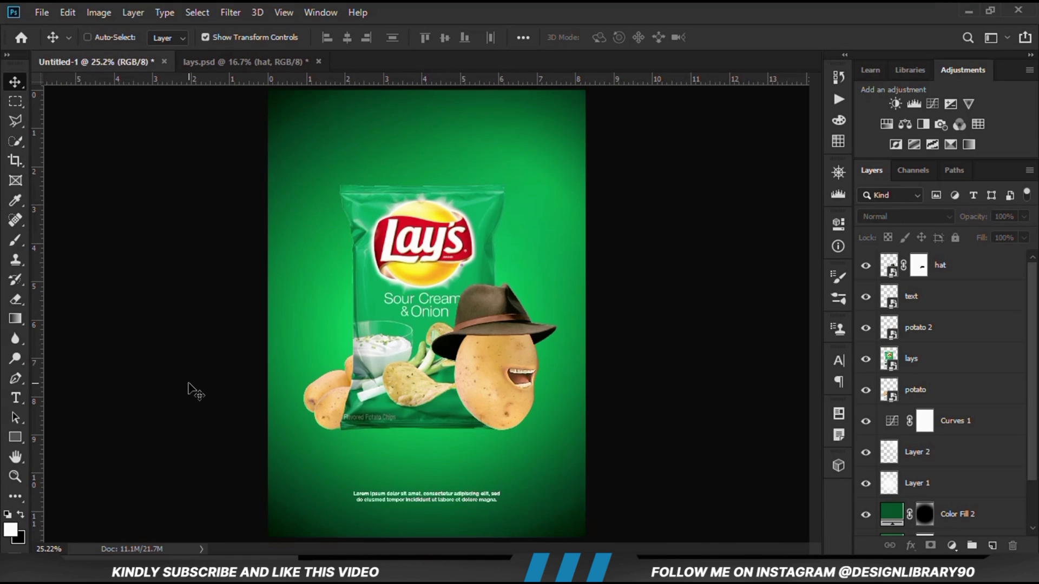
{"action": "key", "text": "ctrl"}
Step: Add a Curves adjustment clipped to the lays layer, slightly darkening its lower tones, and compare the bag with and without it
{"action": "left_click", "coordinate": [421, 401]}
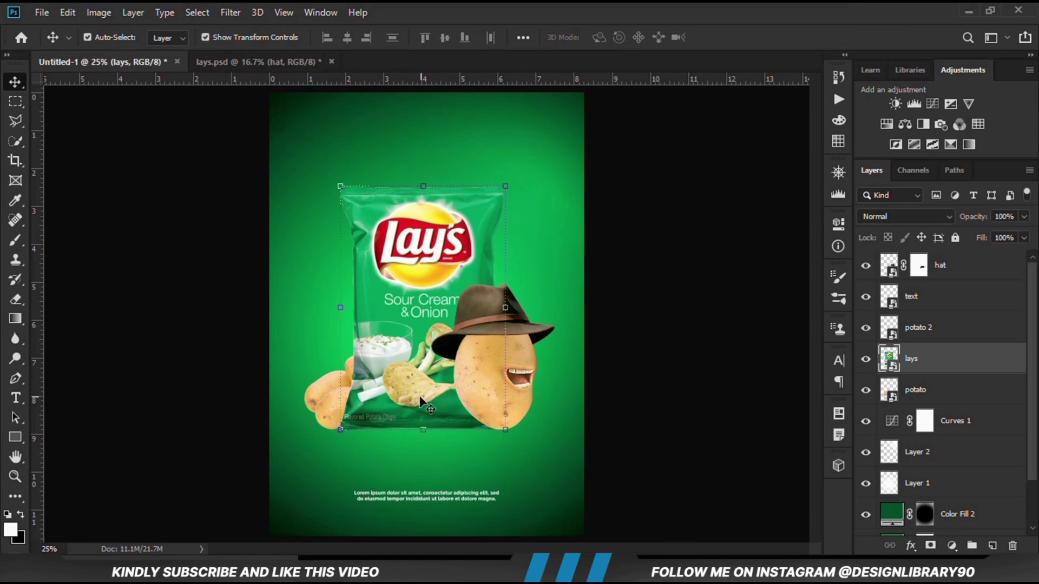
{"action": "left_click", "coordinate": [867, 360]}
{"action": "left_click", "coordinate": [867, 360]}
{"action": "left_click", "coordinate": [951, 545]}
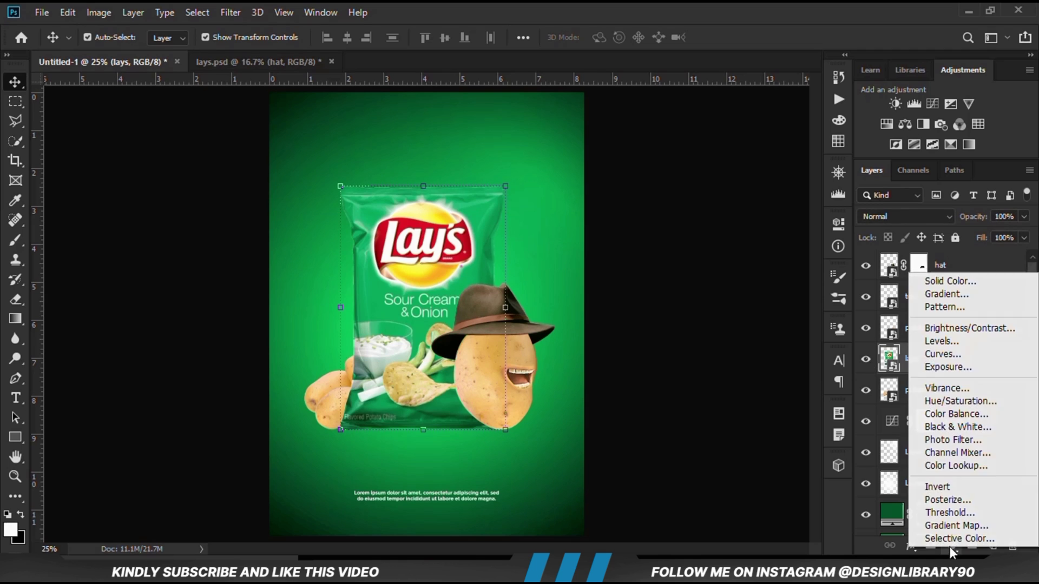
{"action": "left_click", "coordinate": [942, 354]}
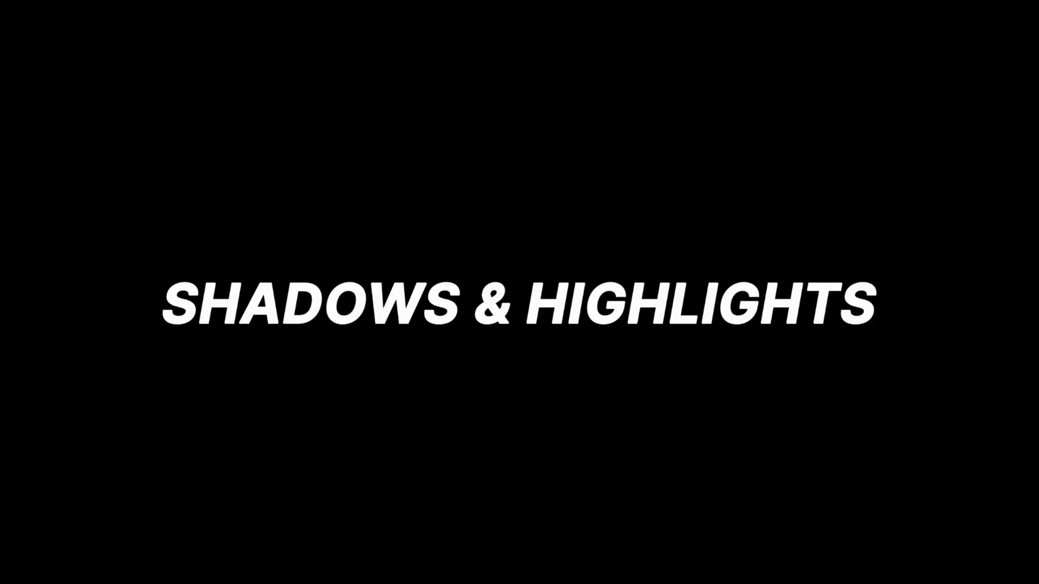
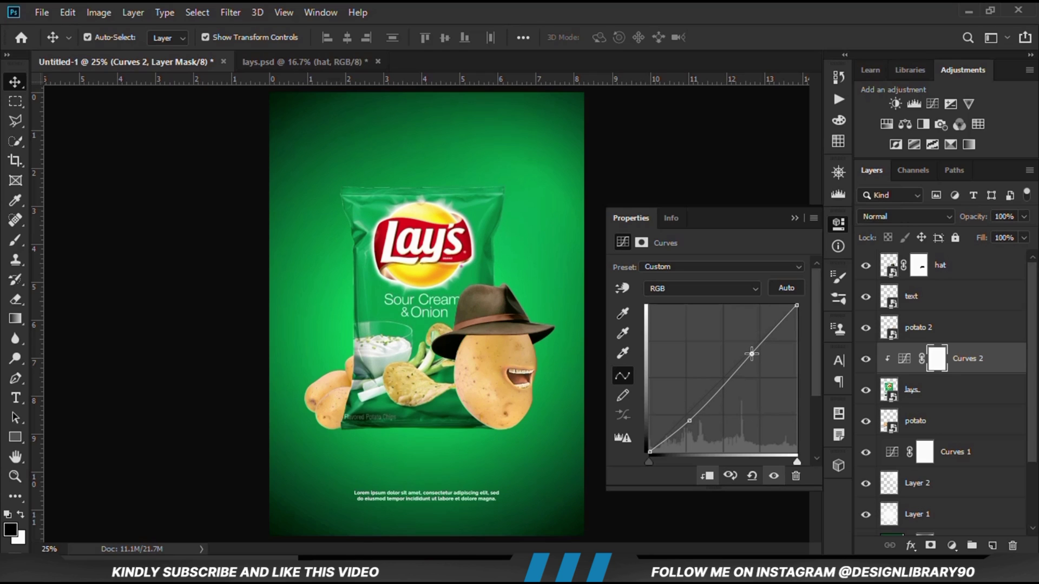
{"action": "left_click", "coordinate": [773, 476]}
{"action": "left_click", "coordinate": [773, 476]}
{"action": "left_click", "coordinate": [794, 218]}
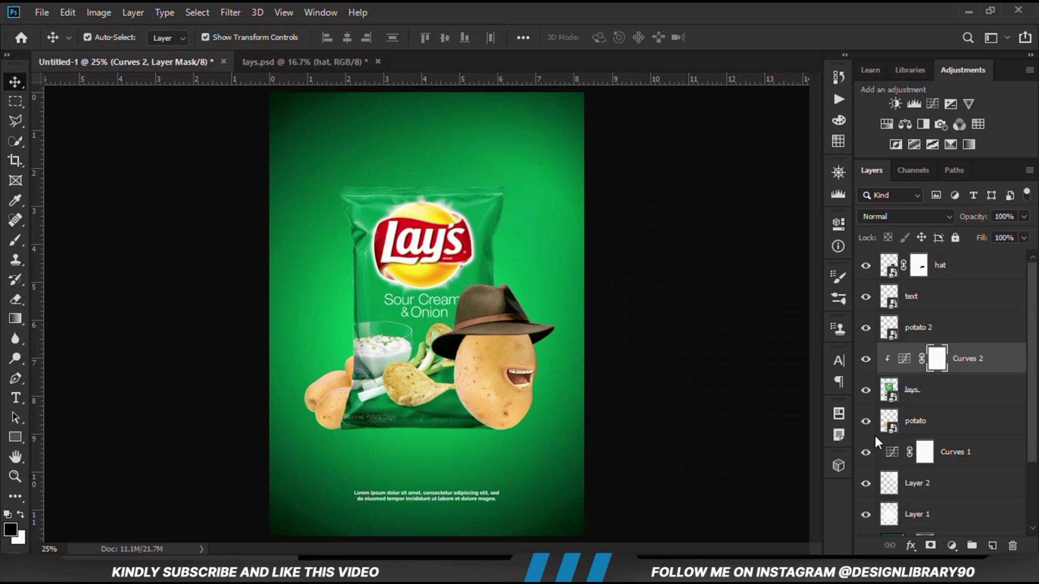
Step: Add an Exposure adjustment clipped to the lays layer, set Exposure to -3.78, and compare the bag with and without it
{"action": "left_click", "coordinate": [952, 545]}
{"action": "left_click", "coordinate": [945, 364]}
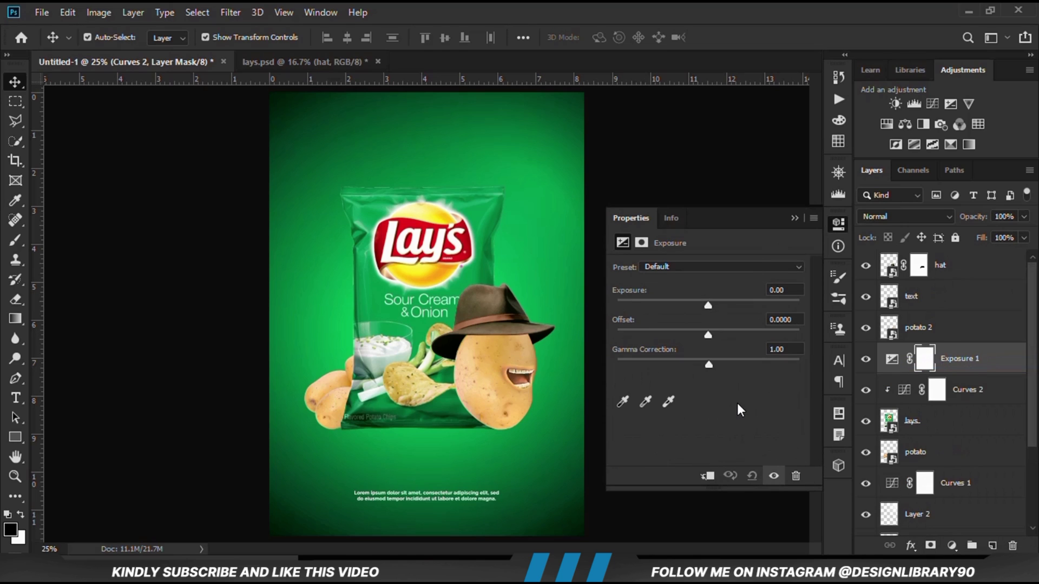
{"action": "left_click", "coordinate": [706, 476]}
{"action": "left_click_drag", "start_coordinate": [683, 305], "coordinate": [656, 301]}
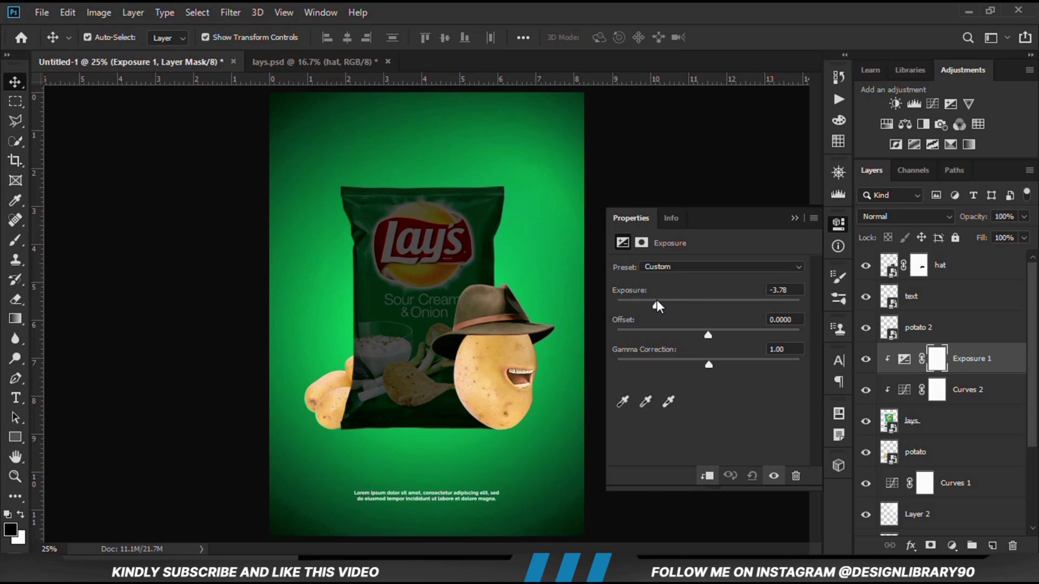
{"action": "left_click", "coordinate": [794, 218]}
{"action": "left_click", "coordinate": [864, 361]}
{"action": "left_click", "coordinate": [865, 360]}
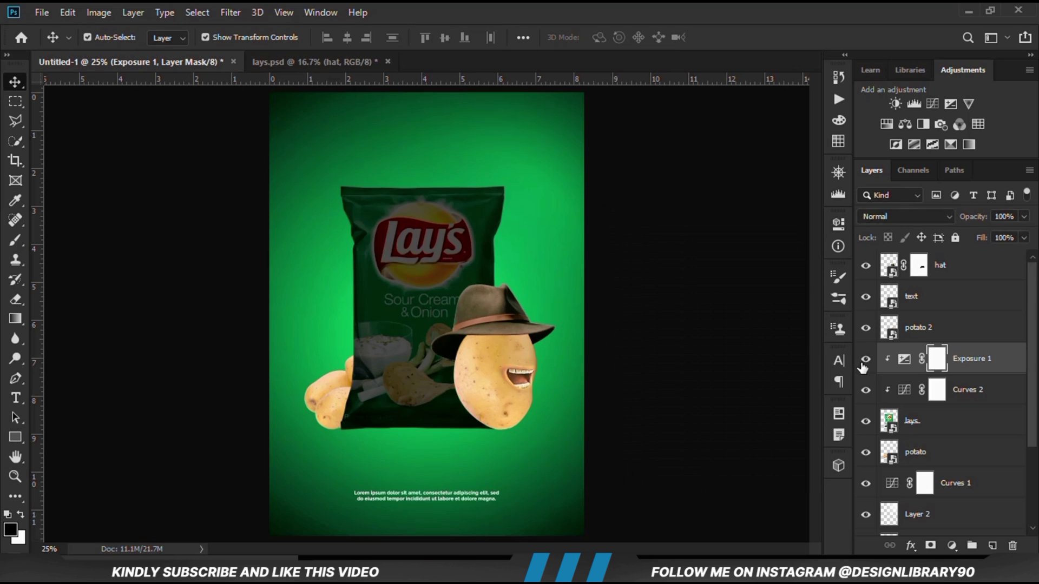
Step: Invert the Exposure 1 layer mask to black and ready a white brush at 14% opacity
{"action": "right_click", "coordinate": [16, 240]}
{"action": "left_click", "coordinate": [48, 241]}
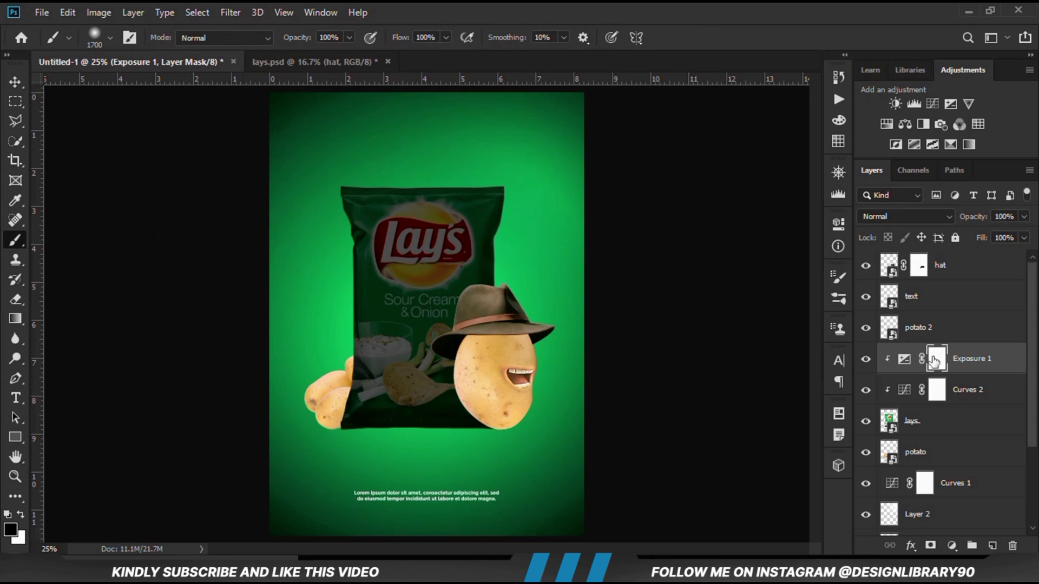
{"action": "key", "text": "ctrl+i"}
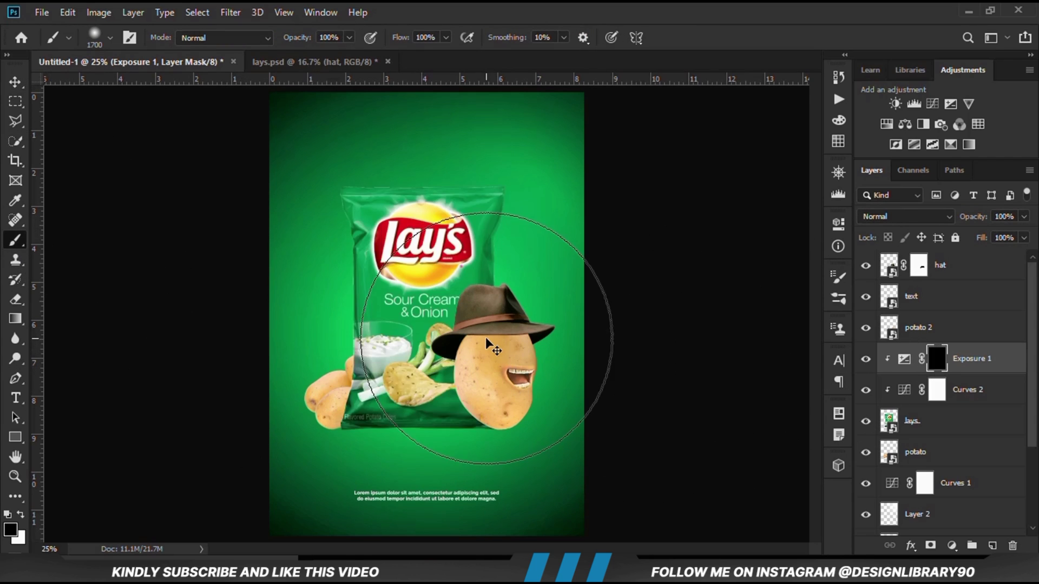
{"action": "left_click", "coordinate": [349, 37]}
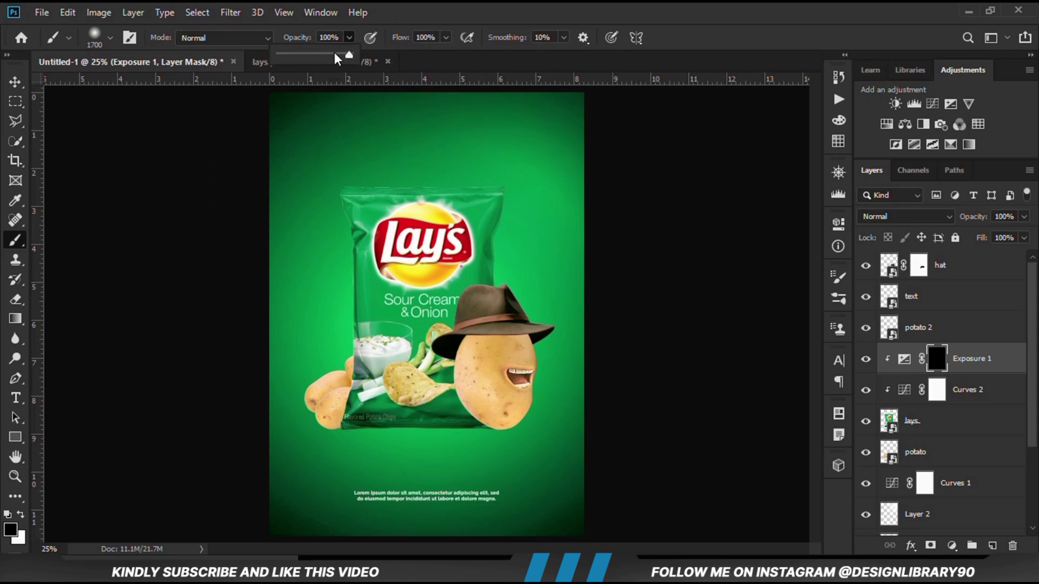
{"action": "left_click", "coordinate": [432, 15]}
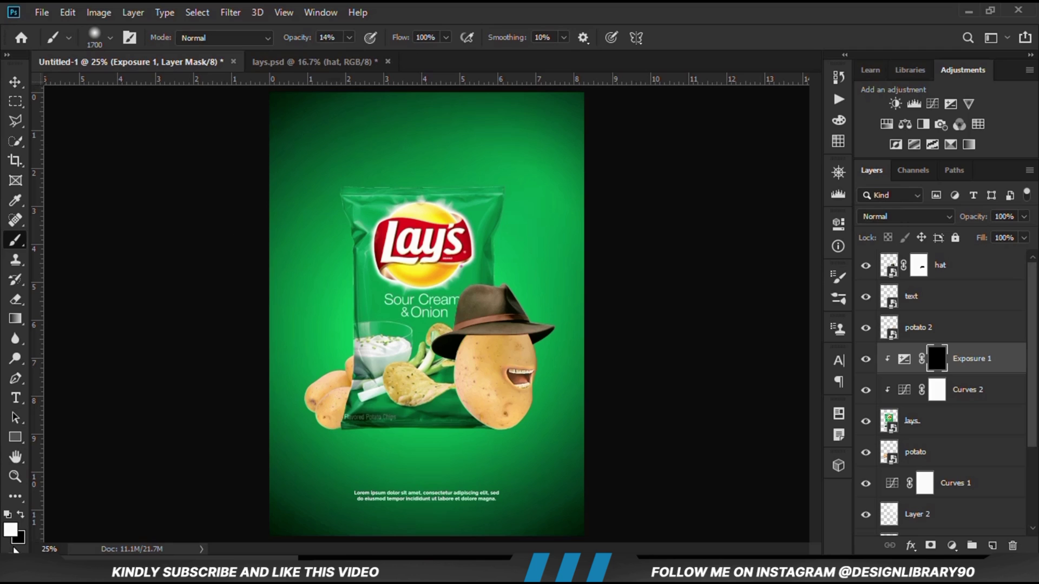
Step: Paint shading on the chip bag through the Exposure 1 mask with a 600 px brush at 9% opacity, and compare with and without it
{"action": "key", "text": "bracketleft"}
{"action": "key", "text": "bracketleft"}
{"action": "key", "text": "bracketleft"}
{"action": "key", "text": "bracketleft"}
{"action": "key", "text": "bracketleft"}
{"action": "left_click", "coordinate": [349, 38]}
{"action": "key", "text": "Return"}
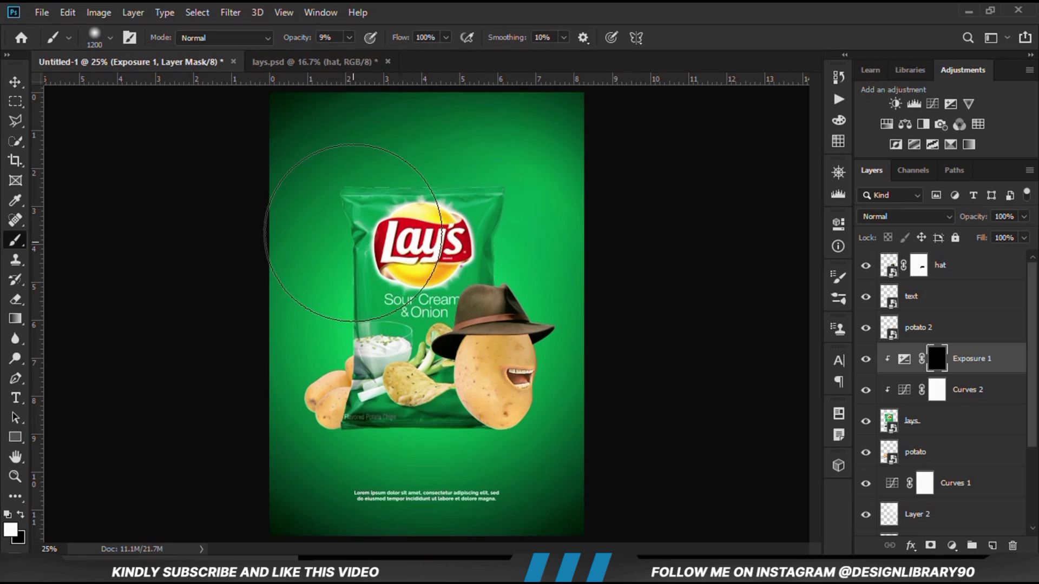
{"action": "key", "text": "bracketleft"}
{"action": "key", "text": "bracketleft"}
{"action": "key", "text": "bracketleft"}
{"action": "key", "text": "bracketleft"}
{"action": "key", "text": "bracketleft"}
{"action": "key", "text": "bracketleft"}
{"action": "mouse_move", "coordinate": [427, 316]}
{"action": "left_mouse_down"}
{"action": "mouse_move", "coordinate": [377, 396]}
{"action": "mouse_move", "coordinate": [349, 352]}
{"action": "left_mouse_up"}
{"action": "mouse_move", "coordinate": [339, 146]}
{"action": "left_mouse_down"}
{"action": "mouse_move", "coordinate": [429, 153]}
{"action": "mouse_move", "coordinate": [343, 324]}
{"action": "mouse_move", "coordinate": [467, 425]}
{"action": "mouse_move", "coordinate": [357, 373]}
{"action": "mouse_move", "coordinate": [341, 352]}
{"action": "mouse_move", "coordinate": [325, 305]}
{"action": "mouse_move", "coordinate": [346, 244]}
{"action": "mouse_move", "coordinate": [331, 241]}
{"action": "mouse_move", "coordinate": [336, 225]}
{"action": "mouse_move", "coordinate": [302, 204]}
{"action": "mouse_move", "coordinate": [400, 208]}
{"action": "mouse_move", "coordinate": [420, 265]}
{"action": "mouse_move", "coordinate": [325, 286]}
{"action": "mouse_move", "coordinate": [336, 346]}
{"action": "mouse_move", "coordinate": [422, 446]}
{"action": "left_mouse_up"}
{"action": "left_click", "coordinate": [864, 359]}
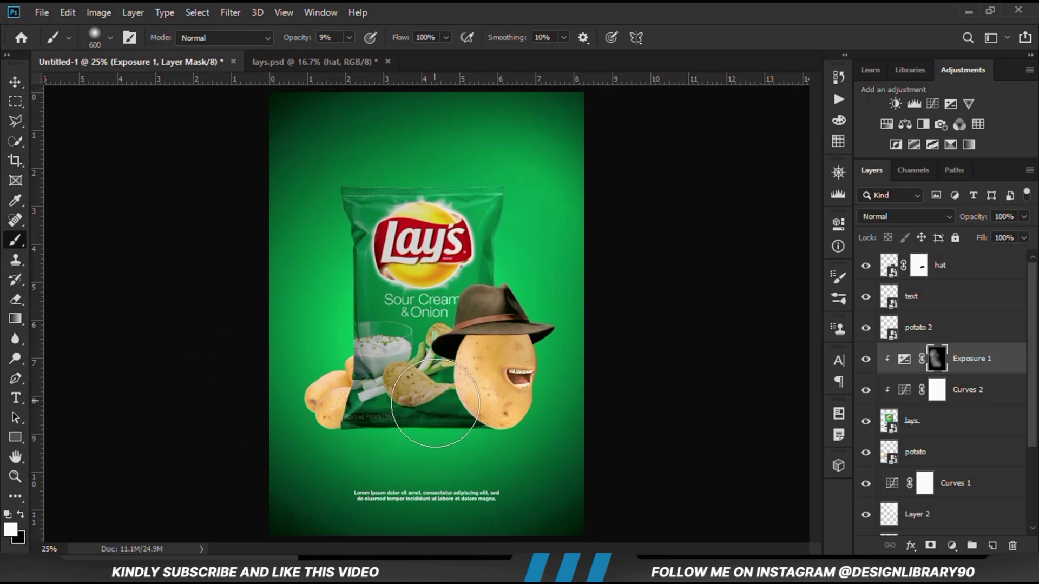
{"action": "left_click", "coordinate": [865, 359]}
{"action": "left_click", "coordinate": [866, 359]}
Step: Lower the Exposure 1 layer's opacity to 80%, compare the bag with and without it, and deselect the layer with the Move tool
{"action": "left_click", "coordinate": [1024, 216]}
{"action": "left_click_drag", "start_coordinate": [1025, 230], "coordinate": [1011, 232]}
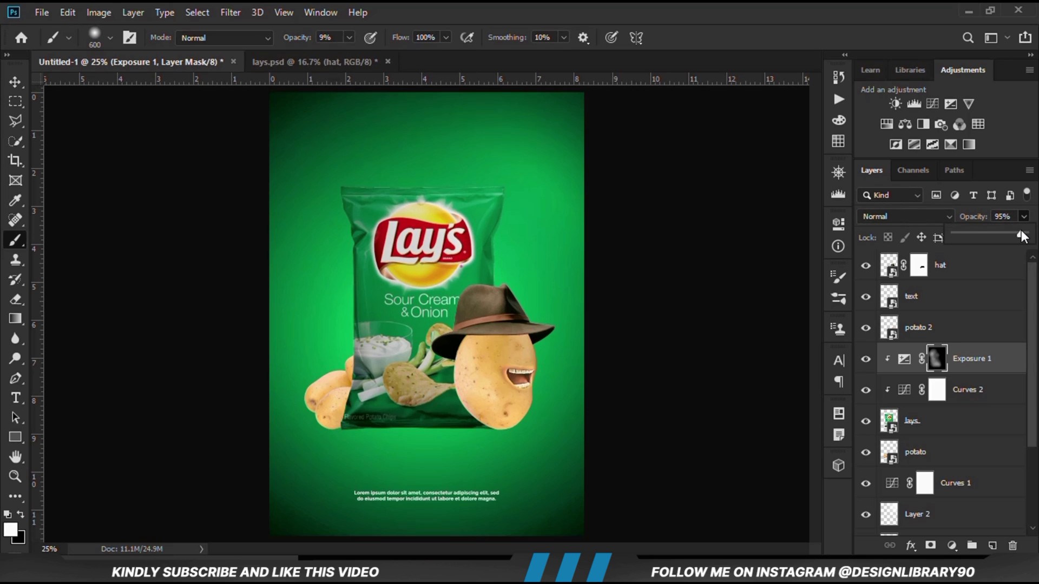
{"action": "left_click", "coordinate": [866, 360]}
{"action": "left_click", "coordinate": [866, 359]}
{"action": "left_click", "coordinate": [14, 87]}
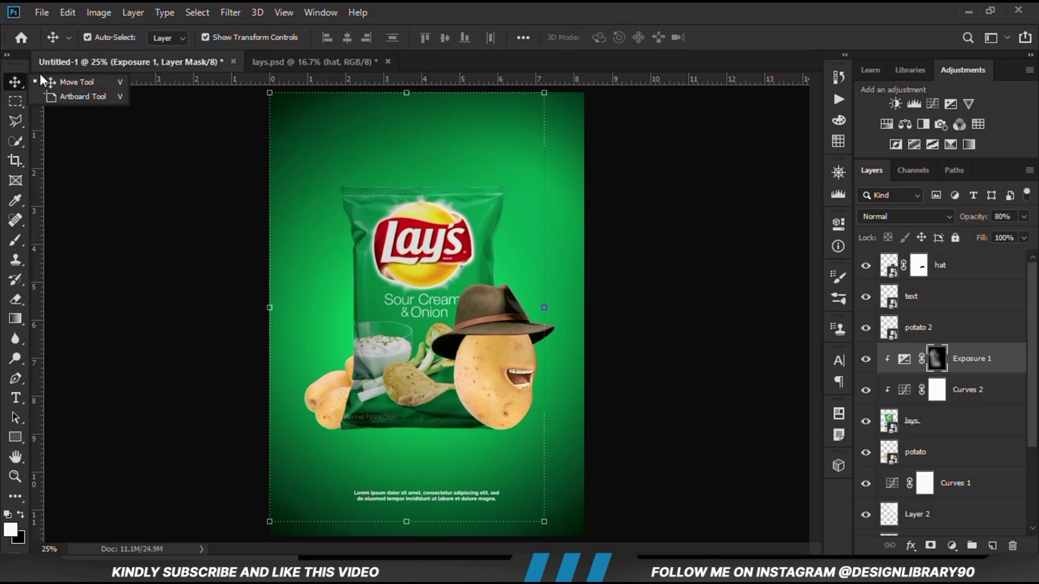
{"action": "left_click", "coordinate": [65, 81]}
{"action": "left_click", "coordinate": [157, 373]}
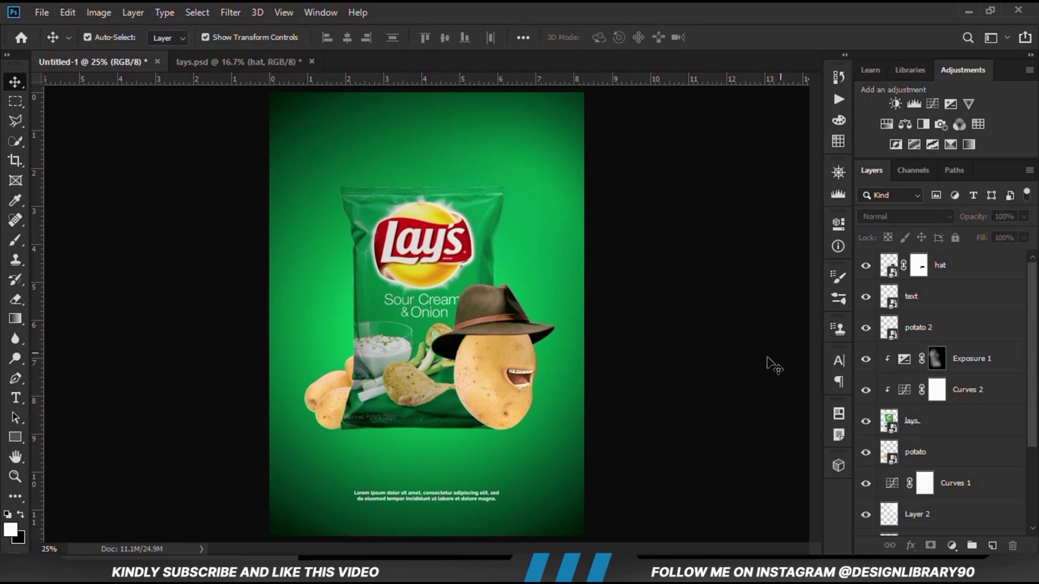
Step: Add a second Exposure adjustment above Exposure 1, clip it to the lays layer, set Exposure to -3.67, and compare the bag with and without it
{"action": "left_click", "coordinate": [970, 373]}
{"action": "left_click", "coordinate": [952, 546]}
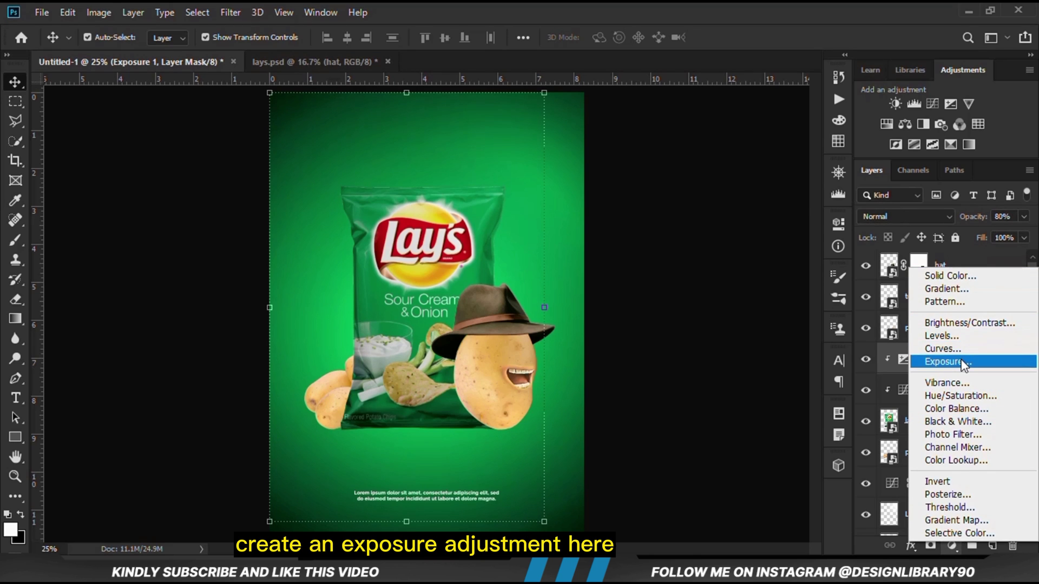
{"action": "left_click", "coordinate": [963, 364]}
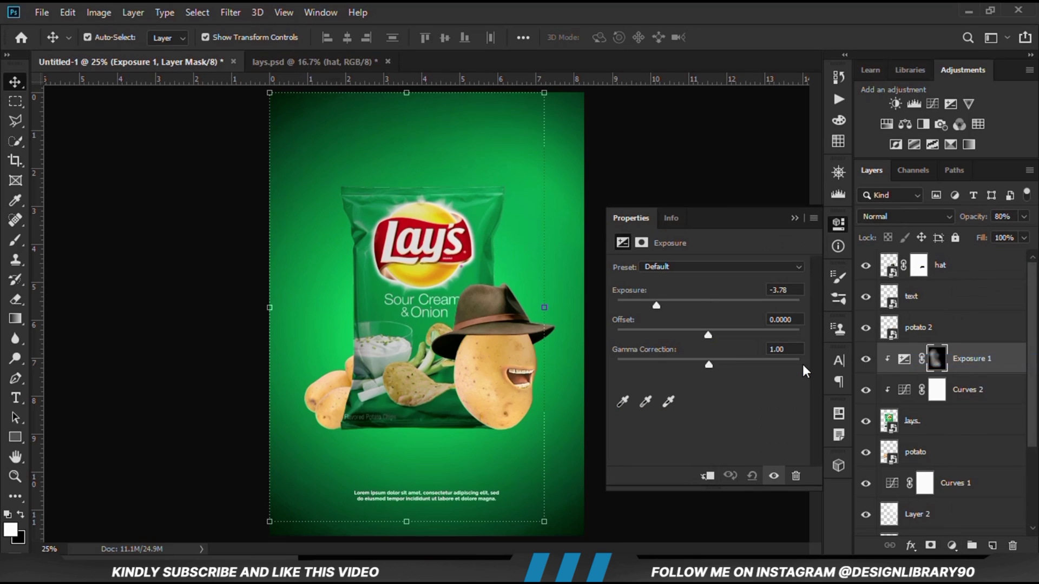
{"action": "left_click", "coordinate": [707, 476]}
{"action": "left_click_drag", "start_coordinate": [700, 310], "coordinate": [658, 302]}
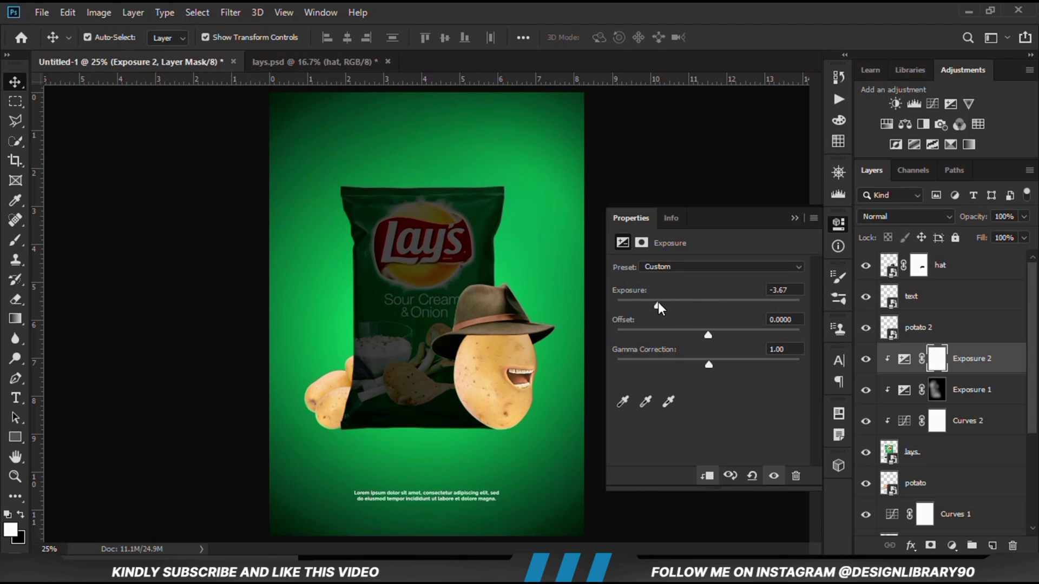
{"action": "left_click", "coordinate": [792, 217]}
{"action": "left_click", "coordinate": [866, 359]}
{"action": "left_click", "coordinate": [866, 359]}
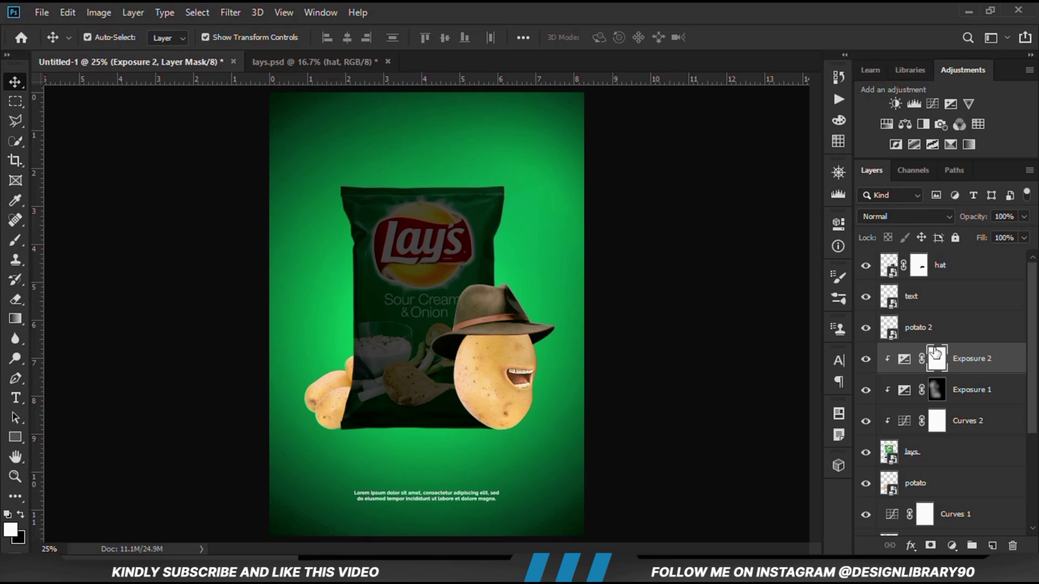
Step: Invert the Exposure 2 layer mask to black and set the brush to white at 13% opacity
{"action": "key", "text": "ctrl+i"}
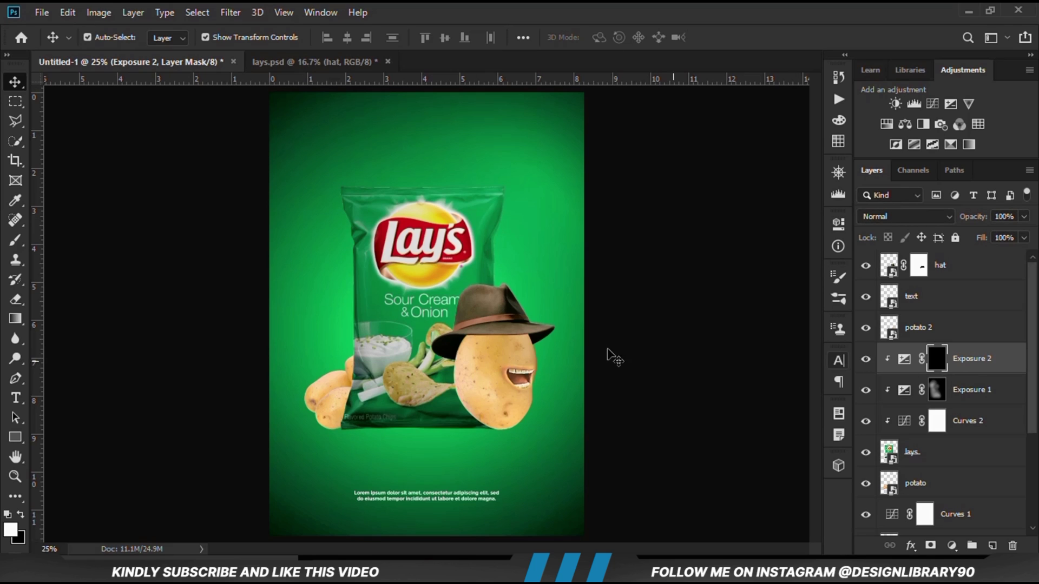
{"action": "right_click", "coordinate": [11, 238]}
{"action": "left_click", "coordinate": [97, 239]}
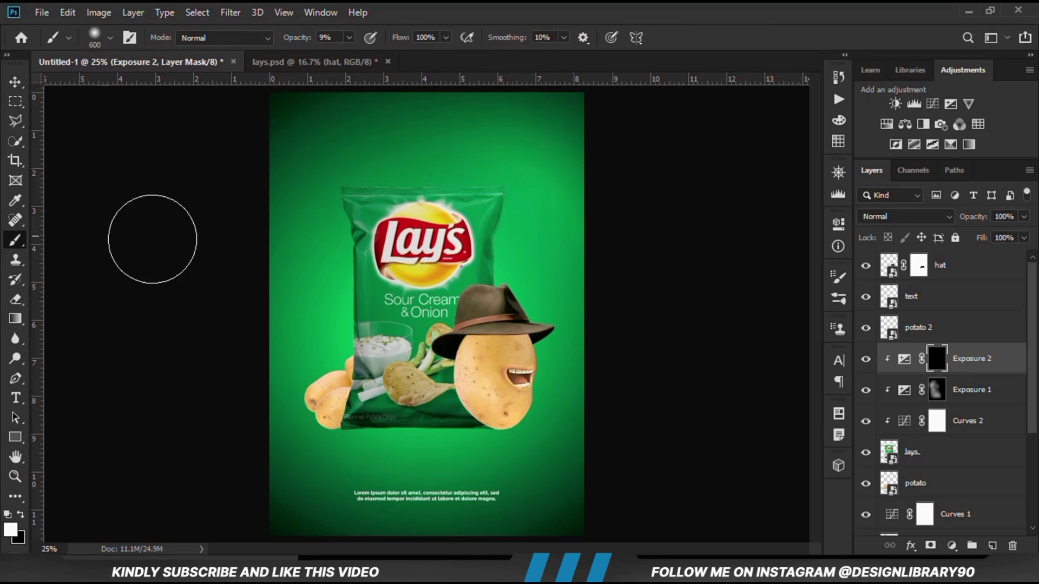
{"action": "left_click", "coordinate": [349, 38]}
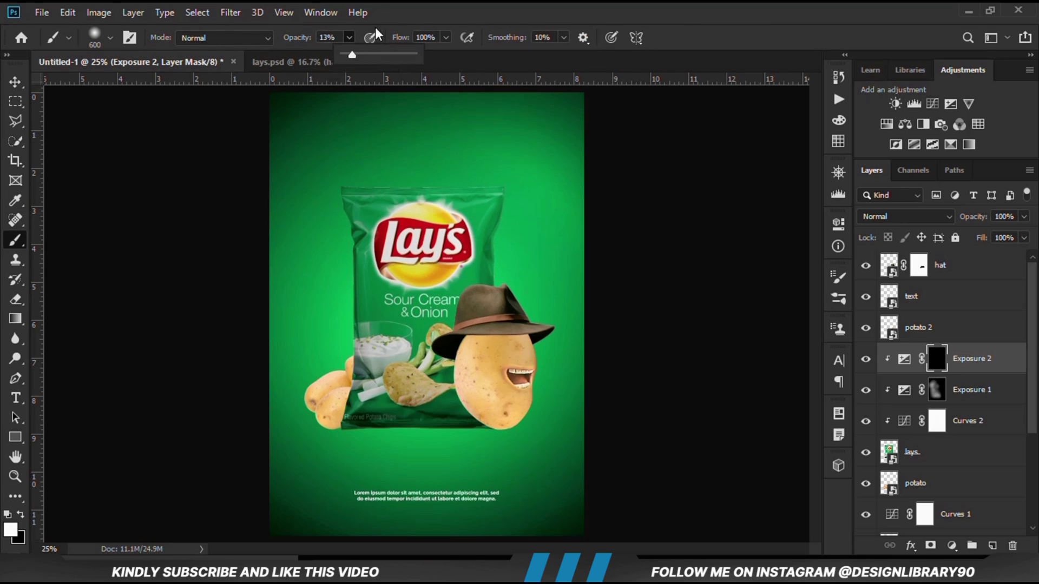
{"action": "left_click", "coordinate": [11, 530]}
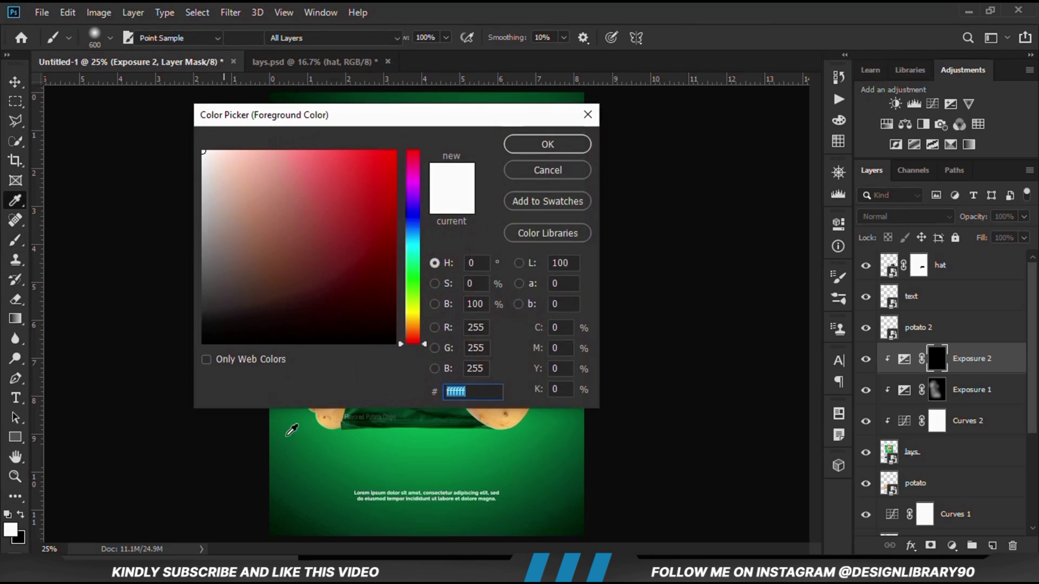
{"action": "left_click", "coordinate": [544, 145]}
Step: Paint a soft shadow on the bag around the hat-wearing potato on the Exposure 2 mask, reducing the brush from 600 to 300 px
{"action": "mouse_move", "coordinate": [498, 371]}
{"action": "left_mouse_down"}
{"action": "mouse_move", "coordinate": [502, 386]}
{"action": "mouse_move", "coordinate": [507, 356]}
{"action": "left_mouse_up"}
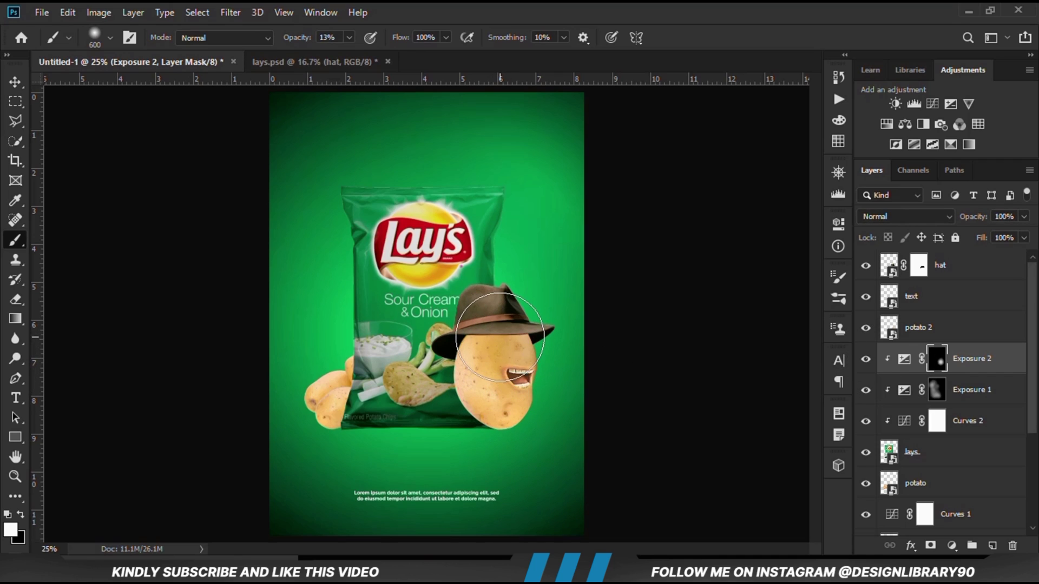
{"action": "key", "text": "bracketleft"}
{"action": "key", "text": "bracketleft"}
{"action": "key", "text": "bracketleft"}
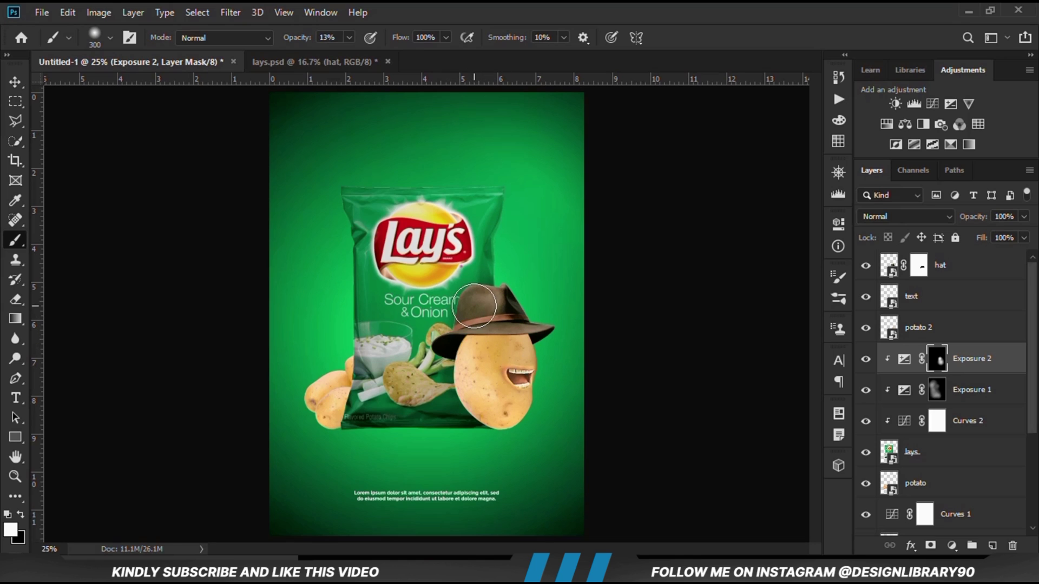
Step: Deepen the bag's shadow under the hat brim with 175 and 300 px brushes at 22% opacity, and compare with and without Exposure 2
{"action": "left_click", "coordinate": [349, 38]}
{"action": "scroll", "coordinate": [513, 287], "scroll_direction": "up", "scroll_amount": 3}
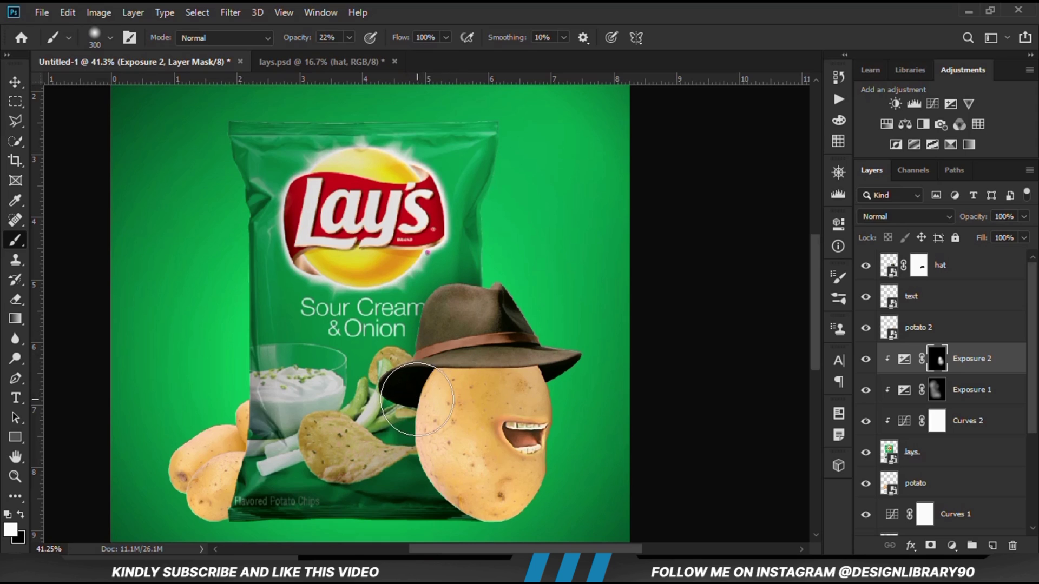
{"action": "key", "text": "p"}
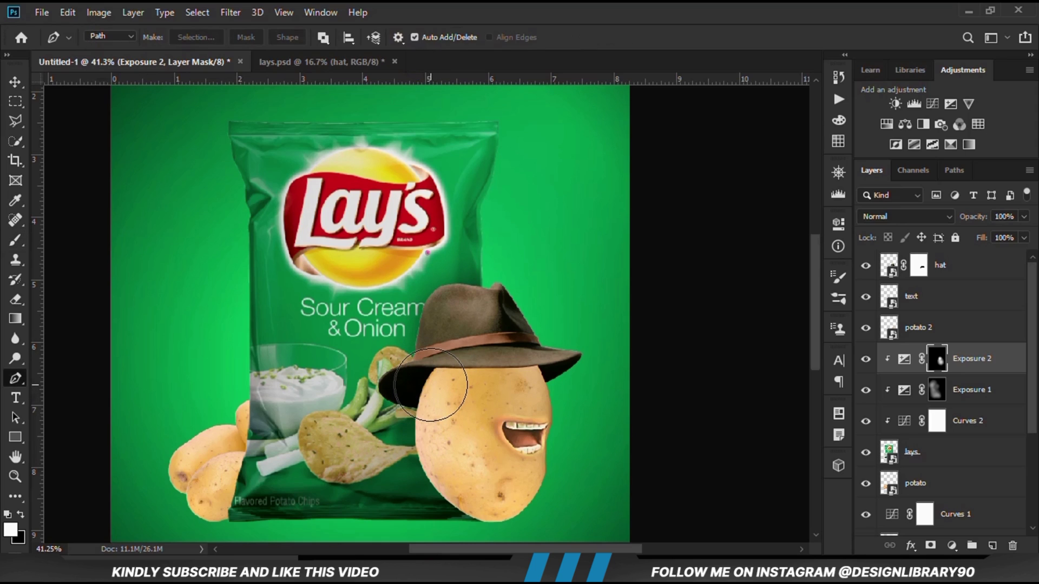
{"action": "key", "text": "b"}
{"action": "key", "text": "bracketleft"}
{"action": "key", "text": "bracketleft"}
{"action": "key", "text": "bracketleft"}
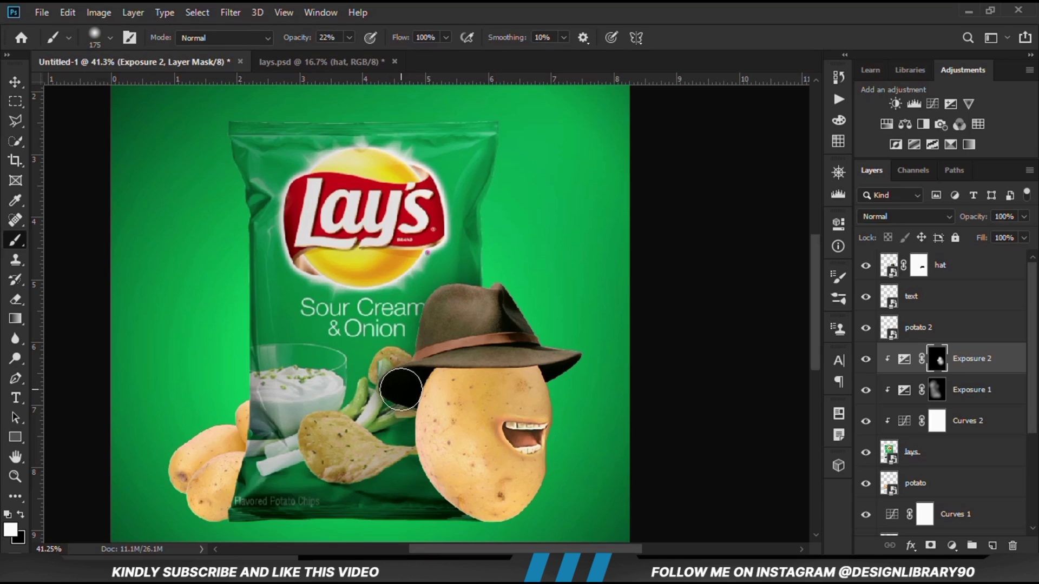
{"action": "left_click_drag", "start_coordinate": [410, 384], "coordinate": [440, 382]}
{"action": "key", "text": "bracketright"}
{"action": "key", "text": "bracketright"}
{"action": "key", "text": "bracketright"}
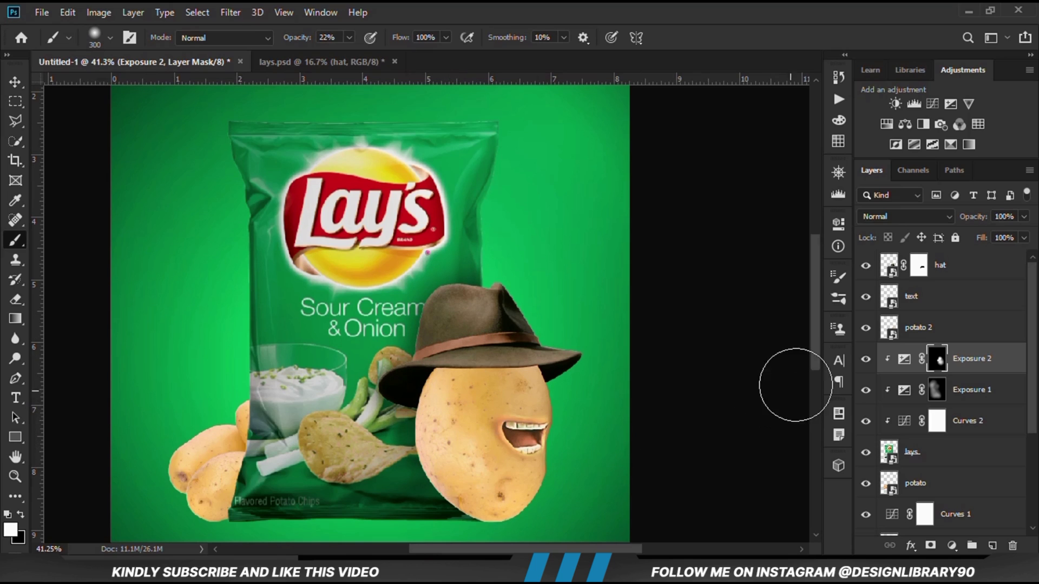
{"action": "left_click", "coordinate": [865, 361]}
{"action": "left_click", "coordinate": [865, 362]}
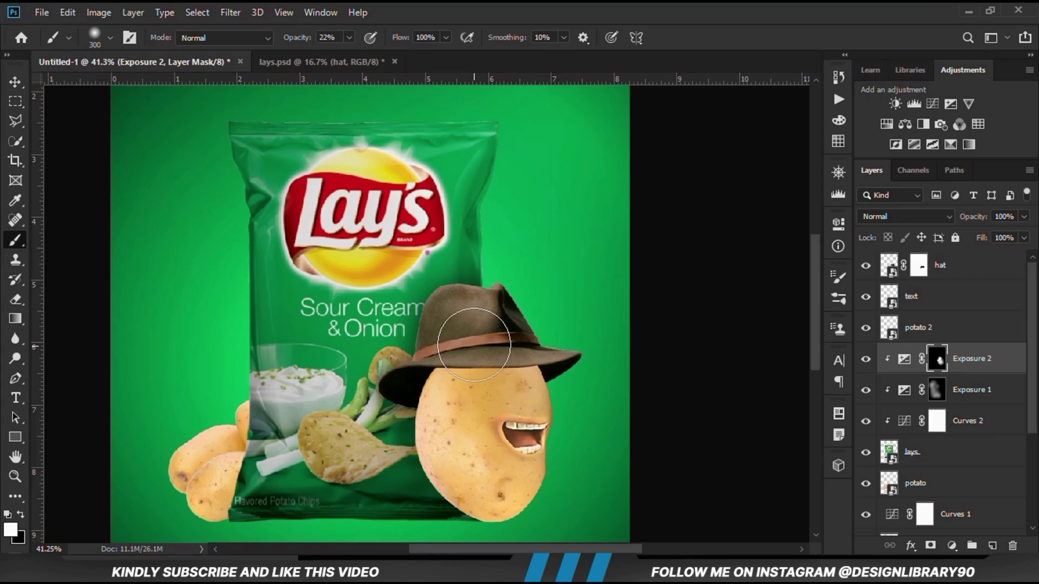
Step: Add an Exposure adjustment clipped to the potato layer behind the bag, set Exposure to -3.94, and compare the potatoes with and without it
{"action": "key", "text": "ctrl+minus"}
{"action": "key", "text": "ctrl+minus"}
{"action": "left_click_drag", "start_coordinate": [15, 82], "coordinate": [76, 87]}
{"action": "left_click", "coordinate": [251, 355]}
{"action": "left_click", "coordinate": [321, 391]}
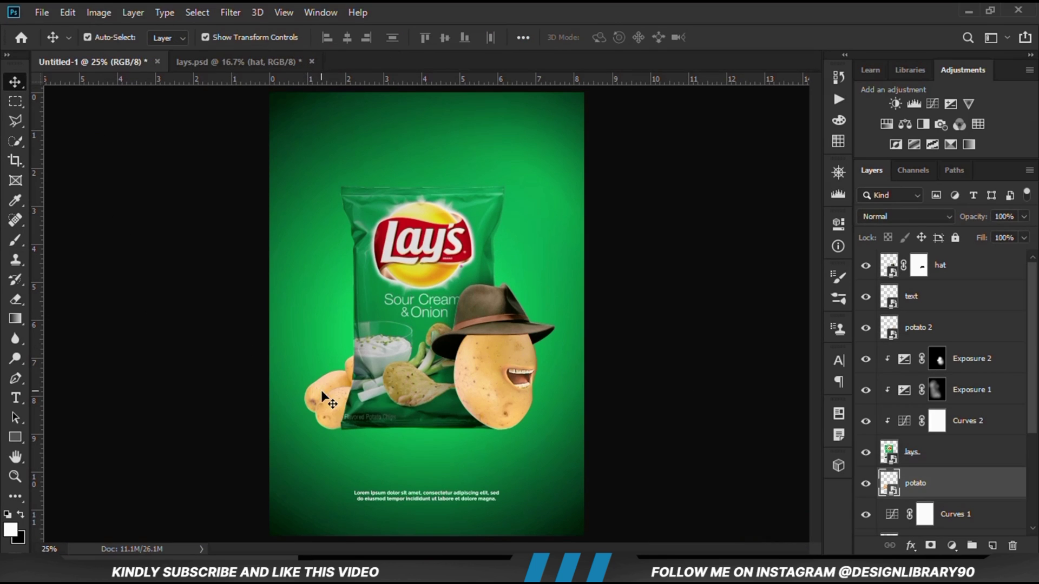
{"action": "left_click", "coordinate": [950, 546]}
{"action": "left_click", "coordinate": [948, 369]}
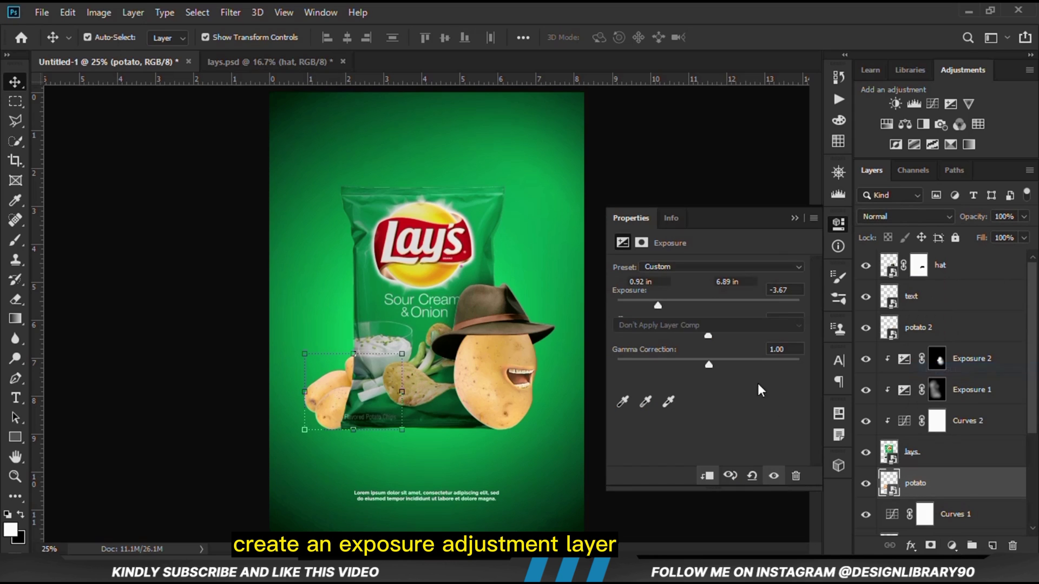
{"action": "left_click", "coordinate": [705, 476]}
{"action": "left_click_drag", "start_coordinate": [708, 306], "coordinate": [655, 310]}
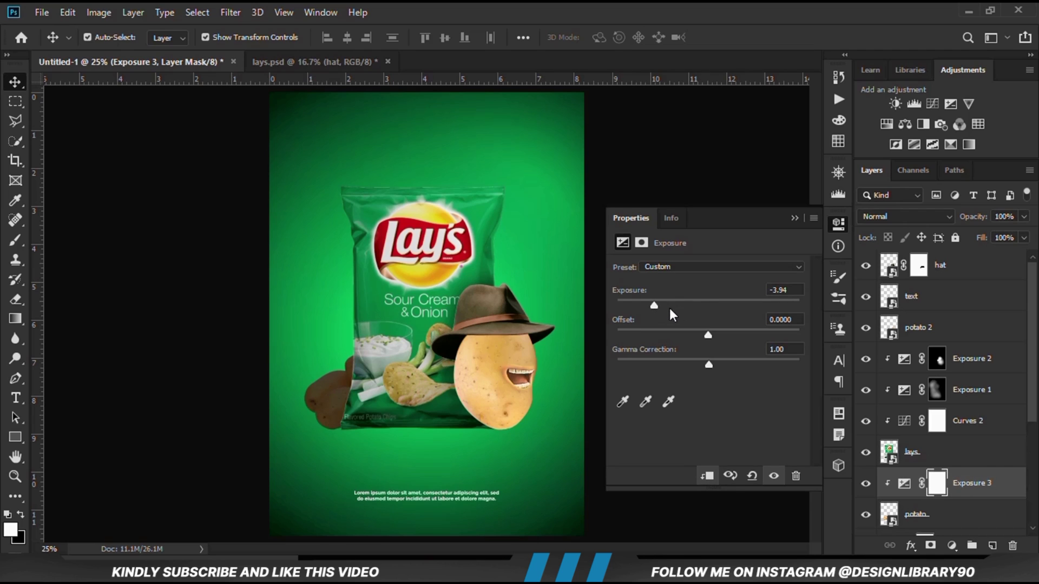
{"action": "left_click", "coordinate": [794, 218]}
{"action": "left_click", "coordinate": [866, 485]}
{"action": "left_click", "coordinate": [866, 493]}
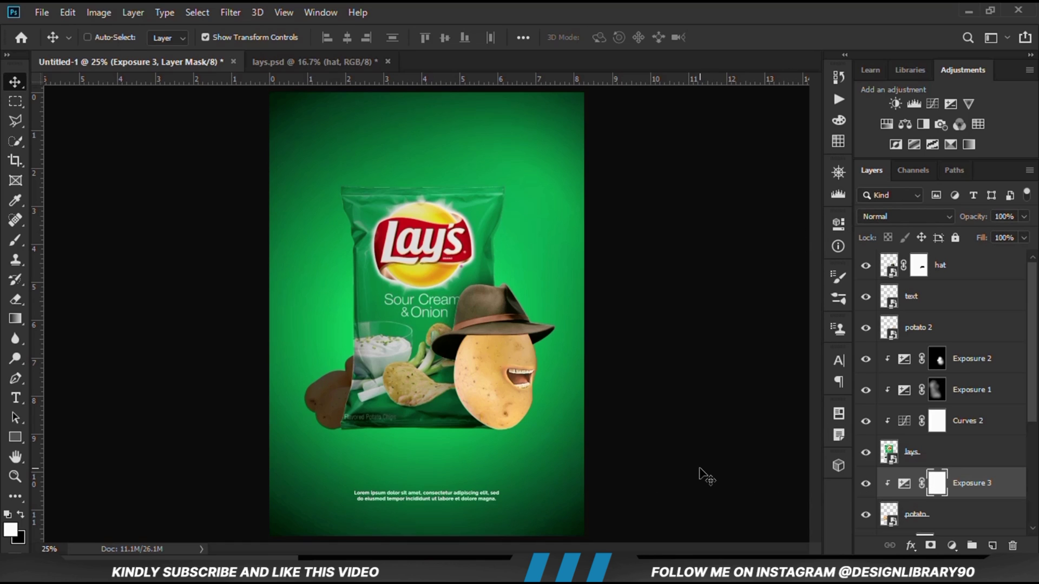
Step: Invert the Exposure 3 mask to black, paint shadows on the potatoes along the bag's edge with a 300 px white brush, and compare
{"action": "key", "text": "ctrl+i"}
{"action": "left_click", "coordinate": [16, 241]}
{"action": "left_click", "coordinate": [81, 251]}
{"action": "scroll", "coordinate": [324, 389], "scroll_direction": "up", "scroll_amount": 3}
{"action": "mouse_move", "coordinate": [349, 421]}
{"action": "left_mouse_down"}
{"action": "mouse_move", "coordinate": [417, 389]}
{"action": "mouse_move", "coordinate": [421, 356]}
{"action": "mouse_move", "coordinate": [408, 339]}
{"action": "mouse_move", "coordinate": [410, 397]}
{"action": "mouse_move", "coordinate": [399, 441]}
{"action": "mouse_move", "coordinate": [399, 417]}
{"action": "mouse_move", "coordinate": [389, 441]}
{"action": "mouse_move", "coordinate": [397, 447]}
{"action": "mouse_move", "coordinate": [419, 324]}
{"action": "mouse_move", "coordinate": [414, 404]}
{"action": "mouse_move", "coordinate": [408, 390]}
{"action": "mouse_move", "coordinate": [397, 439]}
{"action": "left_mouse_up"}
{"action": "mouse_move", "coordinate": [335, 470]}
{"action": "left_mouse_down"}
{"action": "mouse_move", "coordinate": [364, 462]}
{"action": "mouse_move", "coordinate": [411, 413]}
{"action": "mouse_move", "coordinate": [422, 347]}
{"action": "mouse_move", "coordinate": [405, 382]}
{"action": "mouse_move", "coordinate": [407, 417]}
{"action": "left_mouse_up"}
{"action": "left_click", "coordinate": [867, 487]}
{"action": "left_click", "coordinate": [864, 486]}
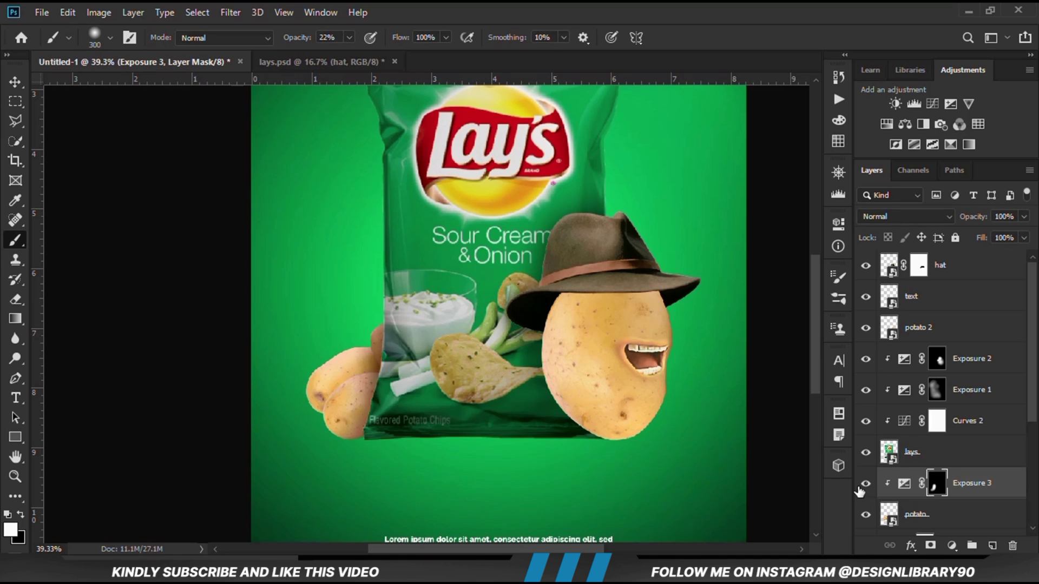
Step: Add another Exposure adjustment above Exposure 3, clip it to the potato layer, lower its exposure, and compare with and without it
{"action": "left_click", "coordinate": [952, 547]}
{"action": "left_click", "coordinate": [953, 363]}
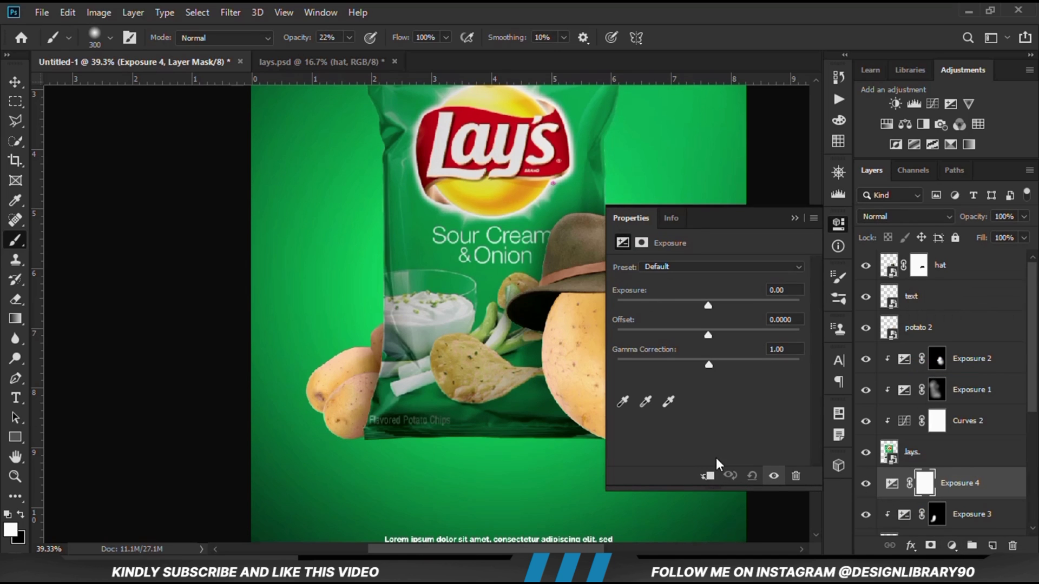
{"action": "left_click", "coordinate": [706, 476]}
{"action": "left_click_drag", "start_coordinate": [688, 302], "coordinate": [676, 308]}
{"action": "left_click", "coordinate": [794, 218]}
{"action": "left_click", "coordinate": [866, 484]}
{"action": "left_click", "coordinate": [866, 483]}
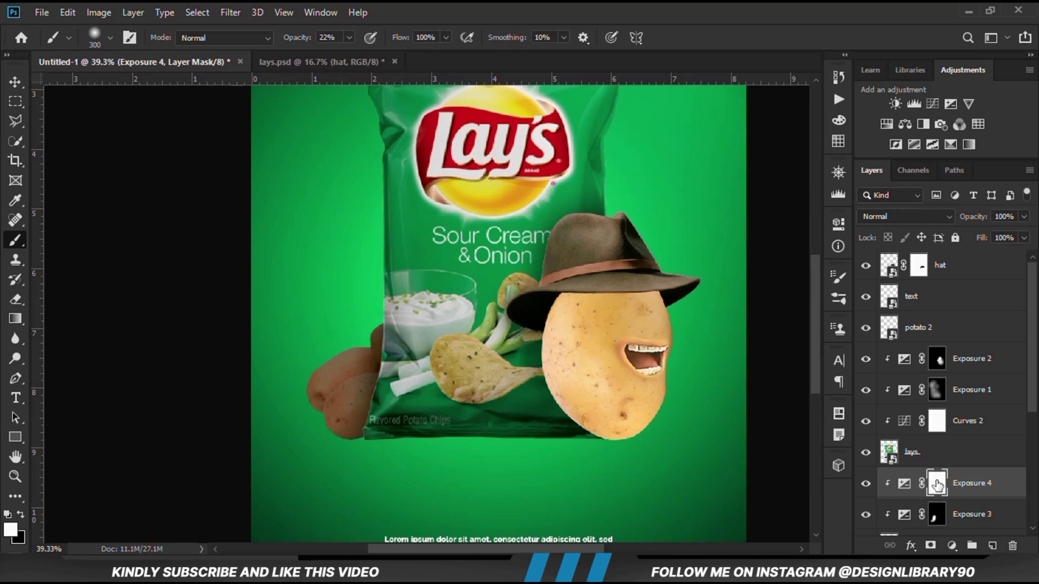
Step: Invert the Exposure 4 mask to black and paint soft shading over the potatoes behind the bag with a white brush at 11% opacity
{"action": "key", "text": "ctrl+i"}
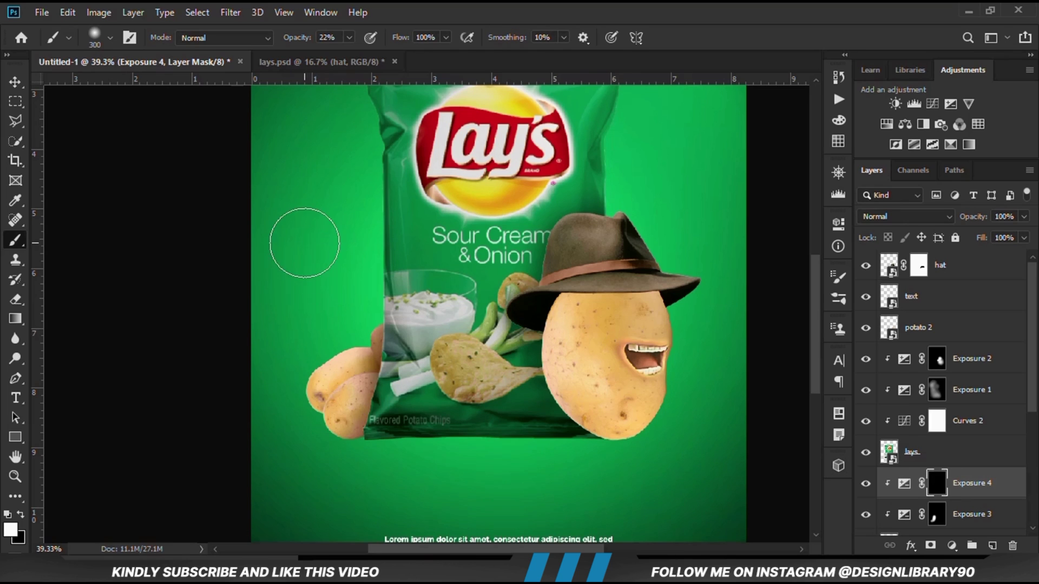
{"action": "left_click", "coordinate": [335, 40]}
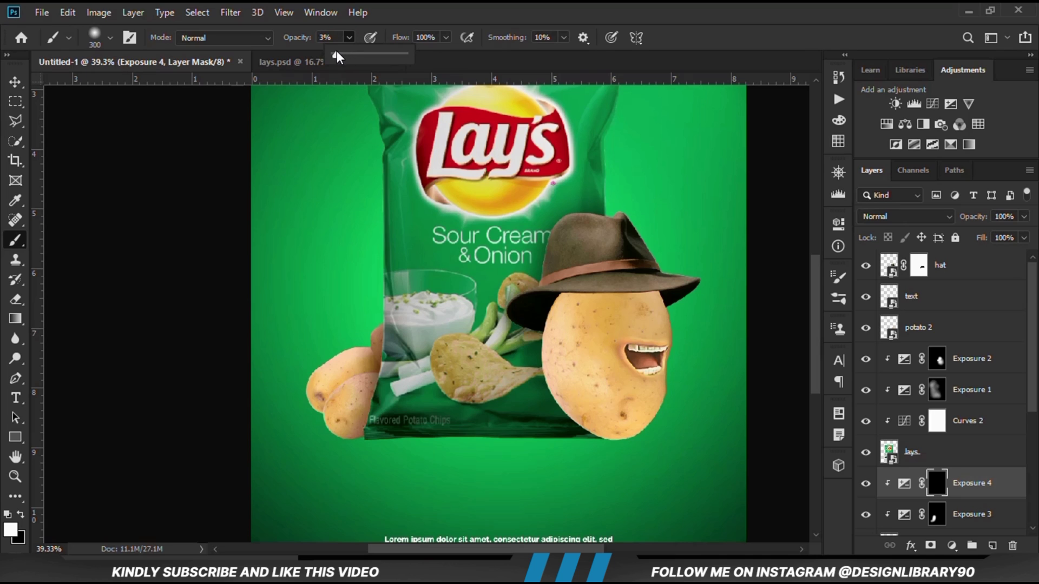
{"action": "left_click_drag", "start_coordinate": [337, 55], "coordinate": [342, 54]}
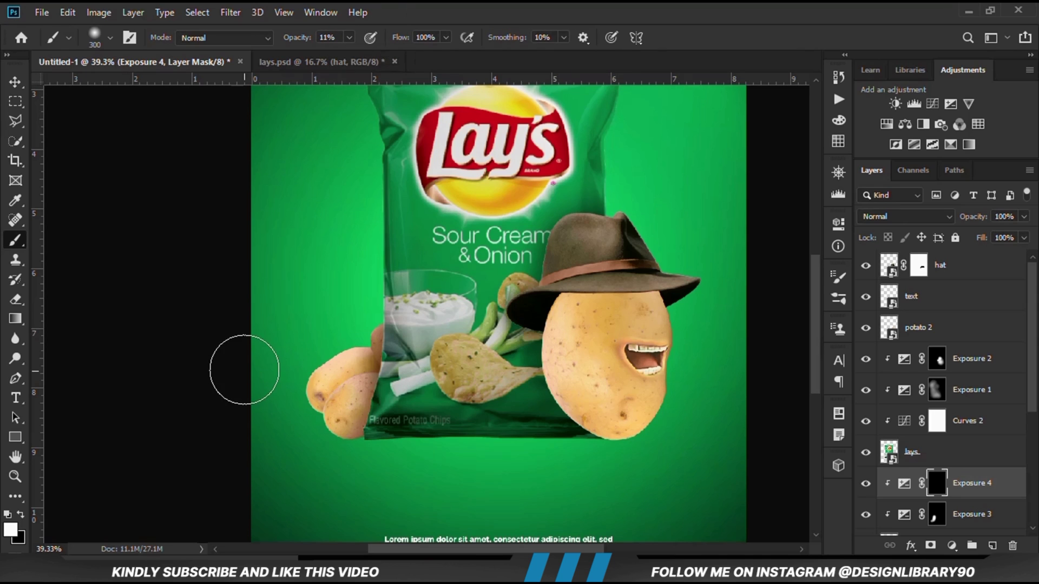
{"action": "mouse_move", "coordinate": [263, 367]}
{"action": "left_mouse_down"}
{"action": "mouse_move", "coordinate": [336, 341]}
{"action": "mouse_move", "coordinate": [267, 366]}
{"action": "mouse_move", "coordinate": [343, 348]}
{"action": "mouse_move", "coordinate": [304, 368]}
{"action": "mouse_move", "coordinate": [332, 346]}
{"action": "mouse_move", "coordinate": [301, 417]}
{"action": "mouse_move", "coordinate": [333, 319]}
{"action": "mouse_move", "coordinate": [295, 389]}
{"action": "mouse_move", "coordinate": [306, 409]}
{"action": "mouse_move", "coordinate": [276, 371]}
{"action": "mouse_move", "coordinate": [304, 395]}
{"action": "mouse_move", "coordinate": [302, 352]}
{"action": "mouse_move", "coordinate": [348, 320]}
{"action": "mouse_move", "coordinate": [350, 387]}
{"action": "left_mouse_up"}
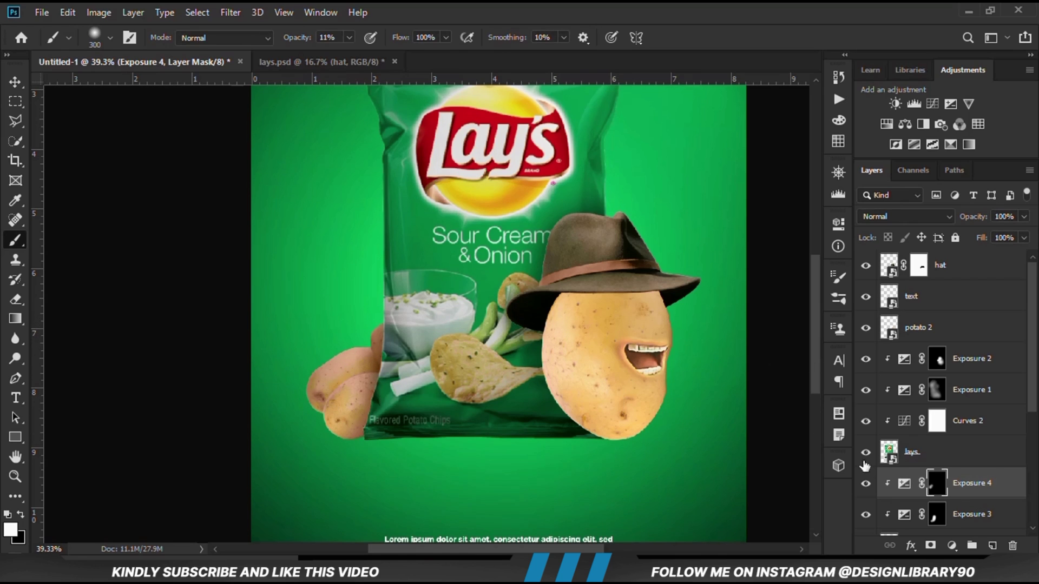
Step: Refine the soft shading on the Exposure 4 mask with white and black brush strokes at 11% opacity, and compare the potatoes with and without it
{"action": "left_click", "coordinate": [867, 483]}
{"action": "left_click_drag", "start_coordinate": [340, 393], "coordinate": [368, 386]}
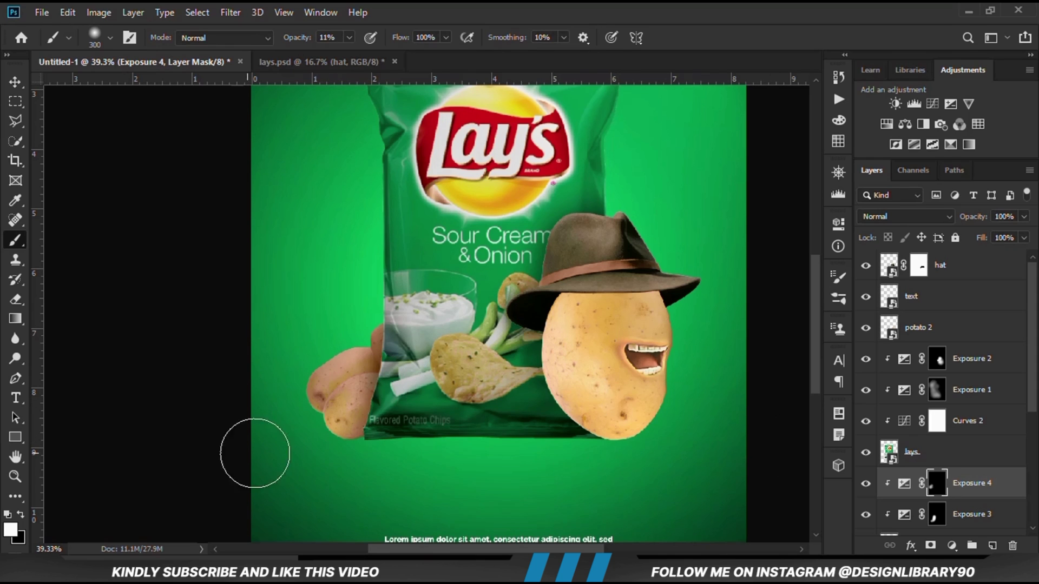
{"action": "mouse_move", "coordinate": [373, 416]}
{"action": "left_mouse_down"}
{"action": "mouse_move", "coordinate": [357, 386]}
{"action": "mouse_move", "coordinate": [342, 395]}
{"action": "mouse_move", "coordinate": [348, 407]}
{"action": "left_mouse_up"}
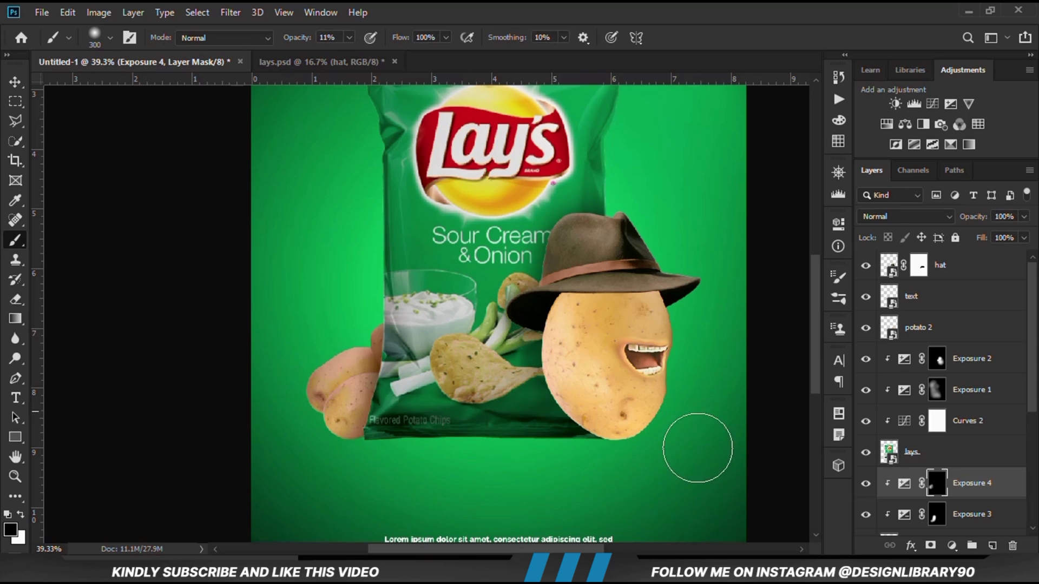
{"action": "left_click", "coordinate": [865, 483]}
{"action": "left_click", "coordinate": [866, 484]}
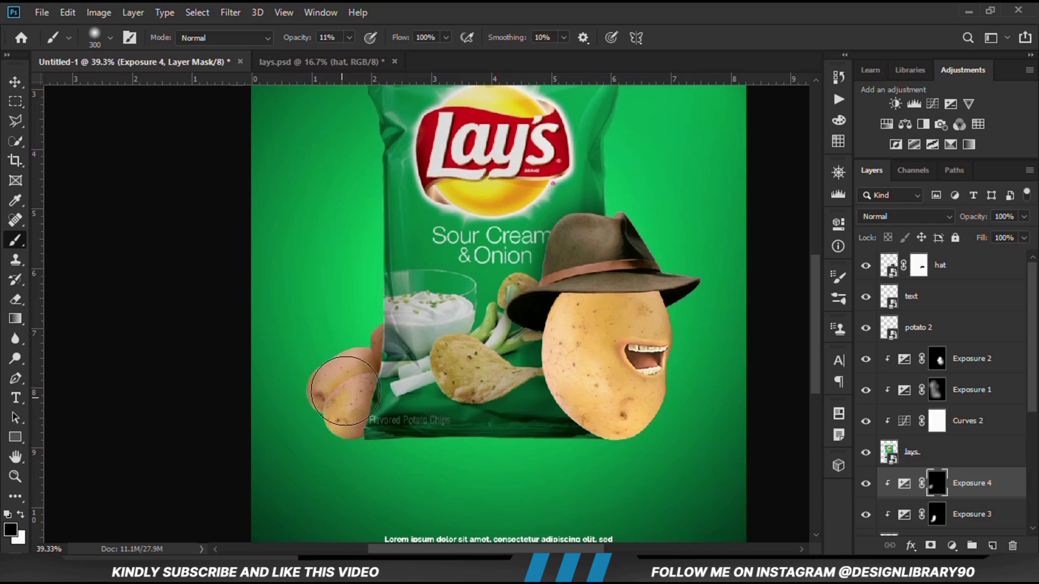
{"action": "mouse_move", "coordinate": [309, 369]}
{"action": "left_mouse_down"}
{"action": "mouse_move", "coordinate": [343, 371]}
{"action": "mouse_move", "coordinate": [362, 358]}
{"action": "left_mouse_up"}
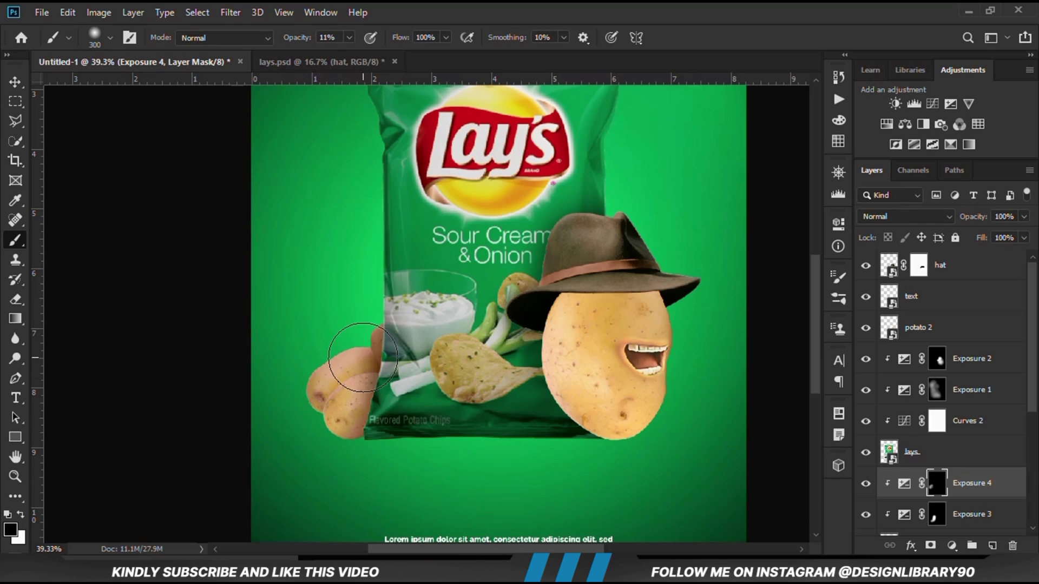
{"action": "left_click", "coordinate": [866, 483]}
Step: Add an Exposure adjustment above the potato 2 layer, clip it to that layer, and lower its exposure to darken the smiling potato
{"action": "left_click", "coordinate": [15, 83]}
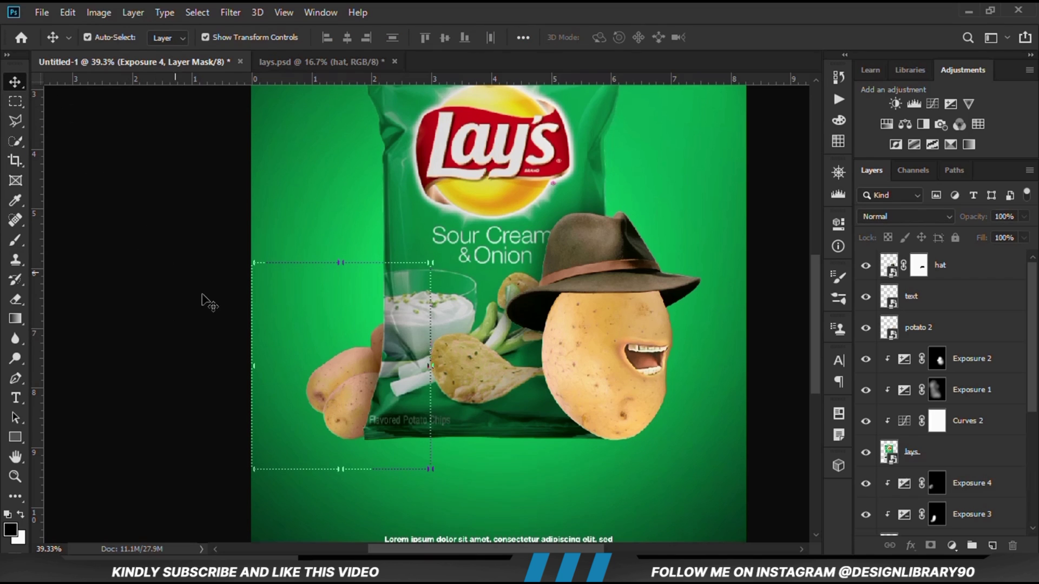
{"action": "left_click", "coordinate": [584, 375]}
{"action": "left_click", "coordinate": [866, 328]}
{"action": "left_click", "coordinate": [866, 328]}
{"action": "left_click", "coordinate": [953, 547]}
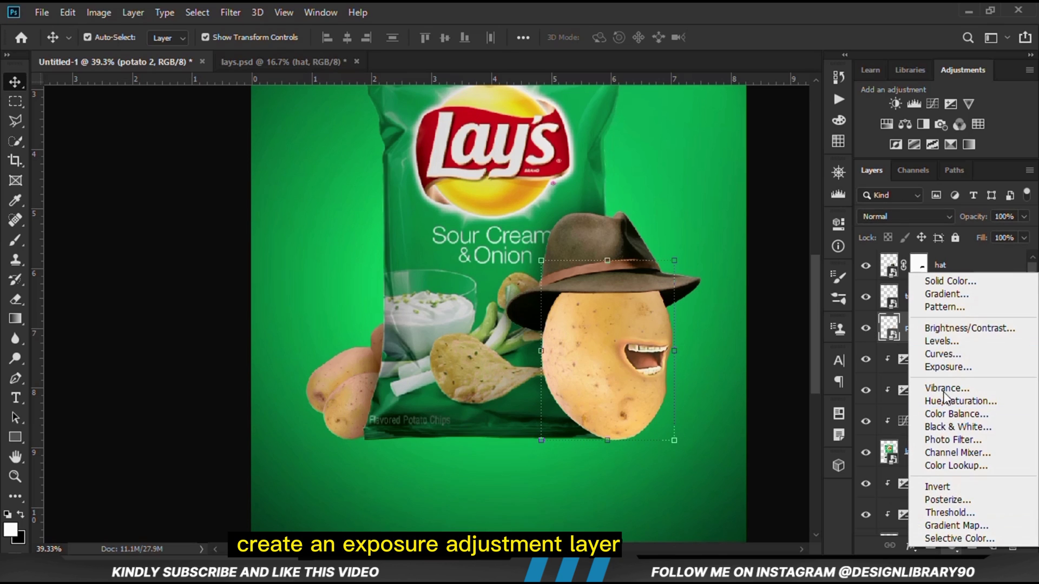
{"action": "left_click", "coordinate": [954, 360]}
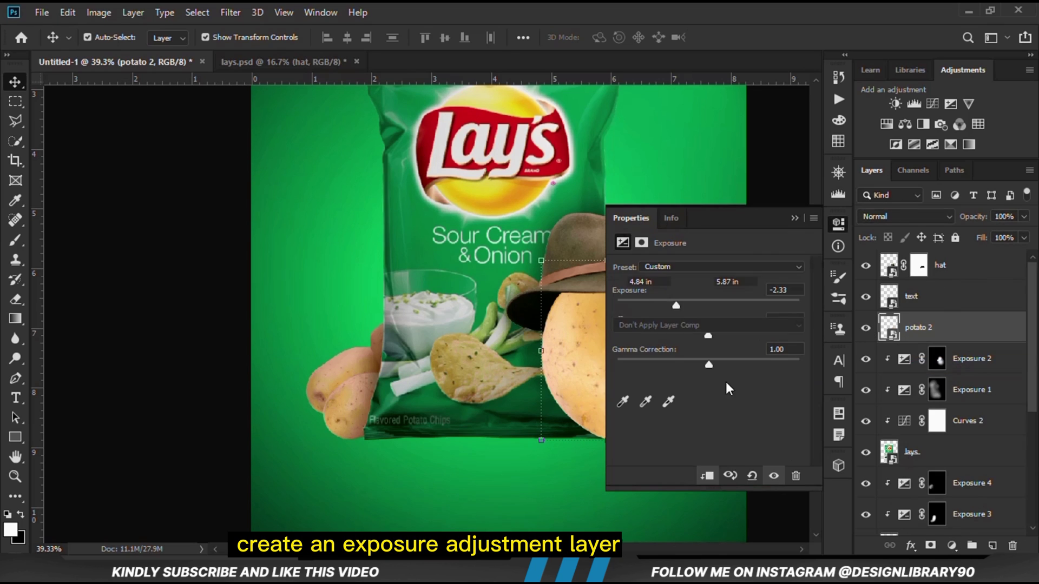
{"action": "left_click", "coordinate": [707, 476]}
{"action": "left_click_drag", "start_coordinate": [708, 306], "coordinate": [654, 320]}
{"action": "left_click", "coordinate": [795, 218]}
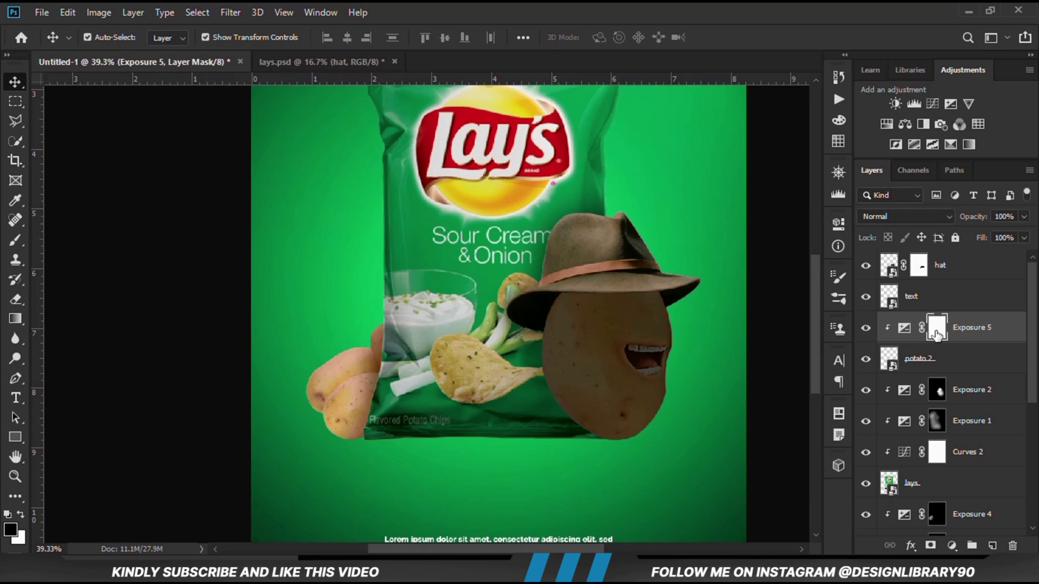
Step: Invert the Exposure 5 mask to black and paint a shadow along the smiling potato's lower-left edge with a 300 px white brush at 24% opacity
{"action": "key", "text": "ctrl"}
{"action": "key", "text": "ctrl+i"}
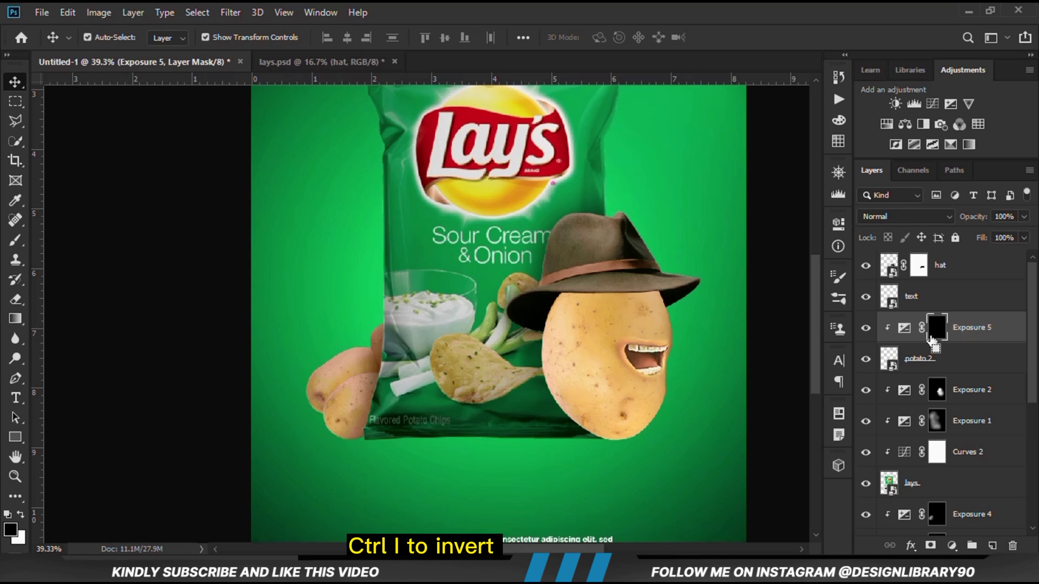
{"action": "right_click", "coordinate": [15, 240]}
{"action": "left_click", "coordinate": [70, 239]}
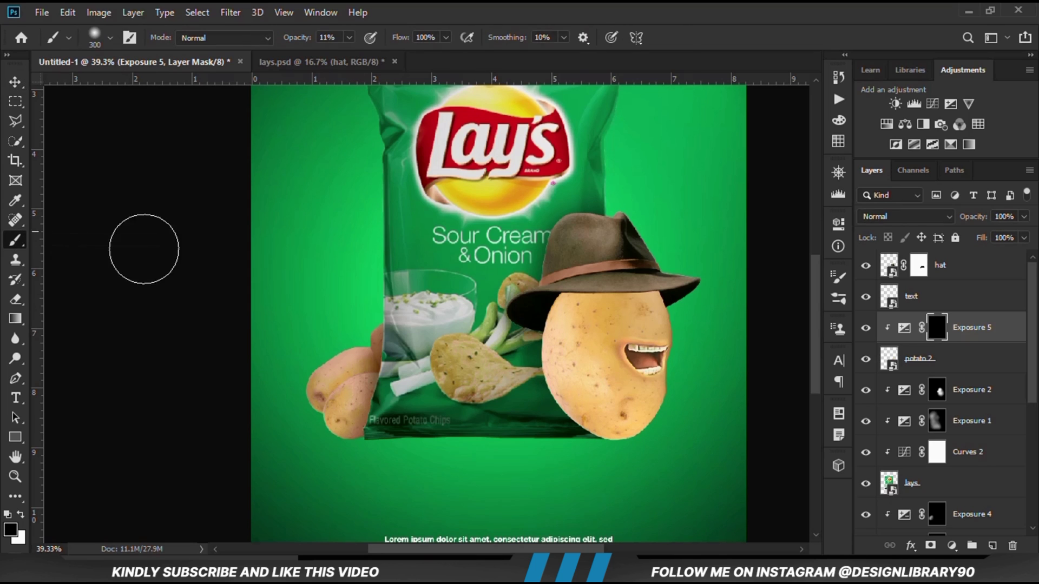
{"action": "left_click", "coordinate": [349, 37]}
{"action": "left_click", "coordinate": [349, 37]}
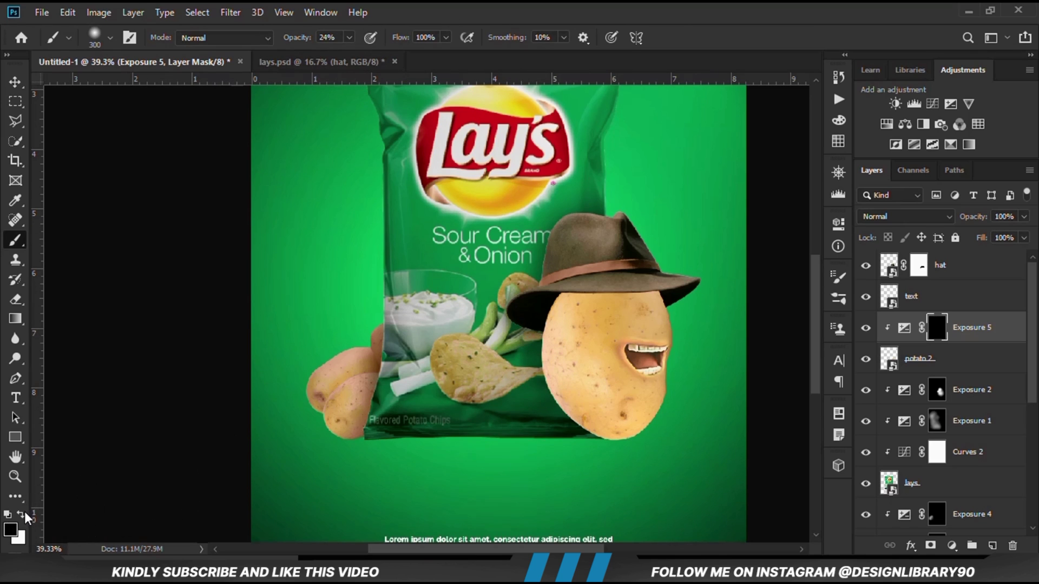
{"action": "mouse_move", "coordinate": [523, 342]}
{"action": "left_mouse_down"}
{"action": "mouse_move", "coordinate": [542, 403]}
{"action": "mouse_move", "coordinate": [601, 427]}
{"action": "mouse_move", "coordinate": [606, 447]}
{"action": "left_mouse_up"}
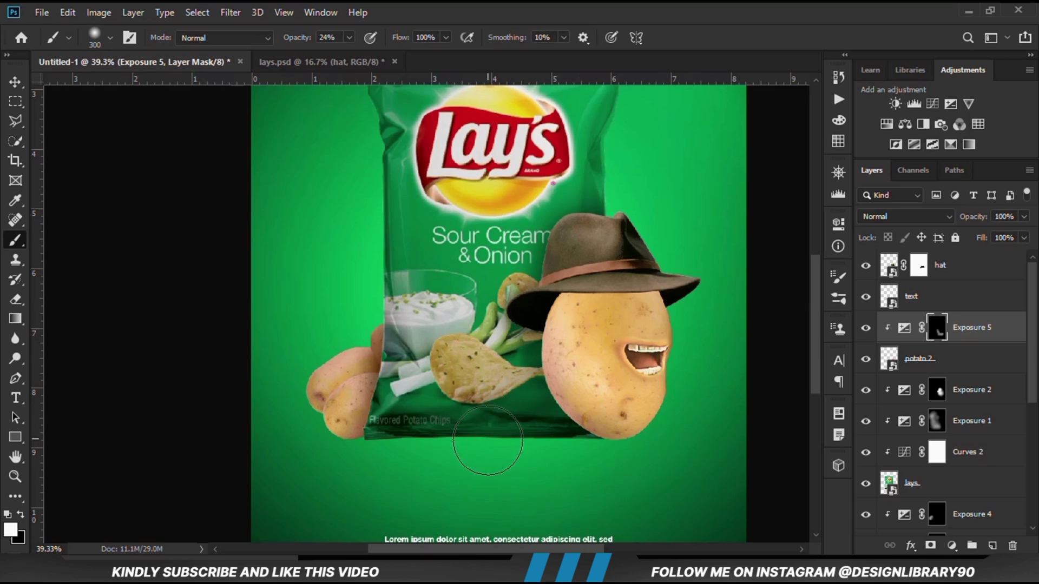
Step: Lower the brush opacity to 8%, paint softer shading over the smiling potato on the Exposure 5 mask, and compare with and without it
{"action": "left_click", "coordinate": [350, 38]}
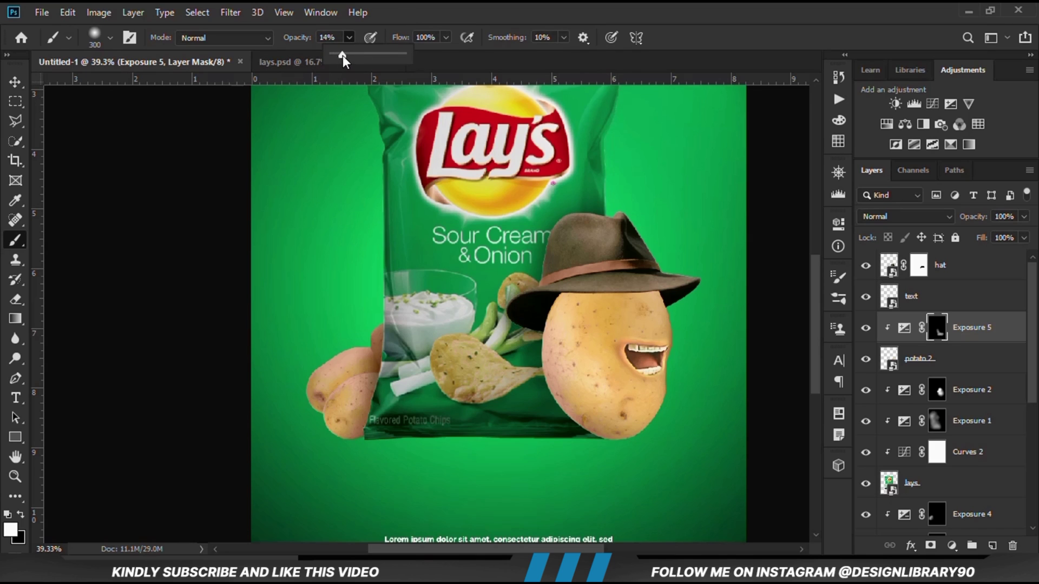
{"action": "left_click", "coordinate": [338, 57]}
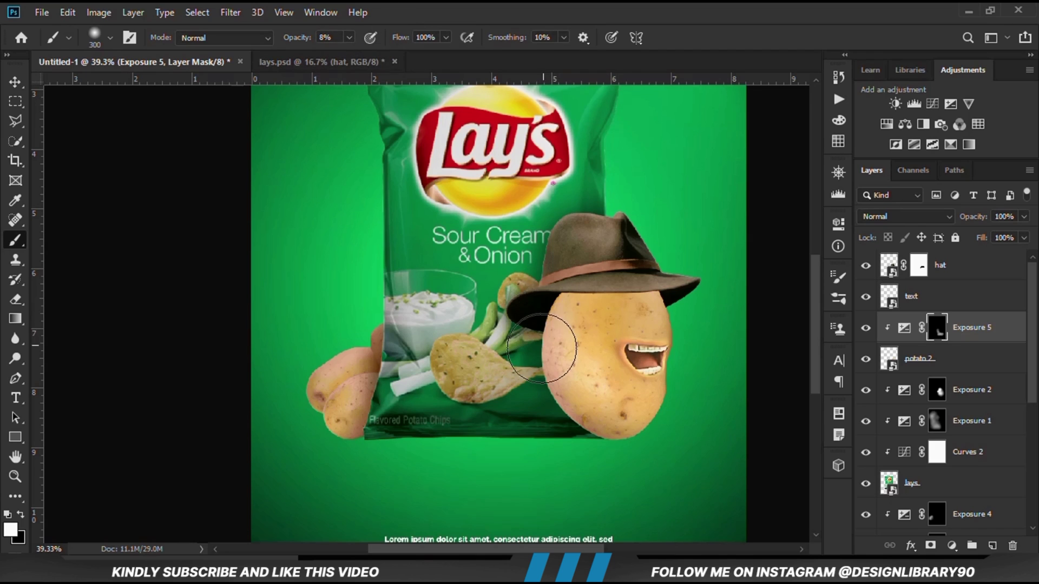
{"action": "mouse_move", "coordinate": [690, 381]}
{"action": "left_mouse_down"}
{"action": "mouse_move", "coordinate": [646, 413]}
{"action": "mouse_move", "coordinate": [593, 373]}
{"action": "left_mouse_up"}
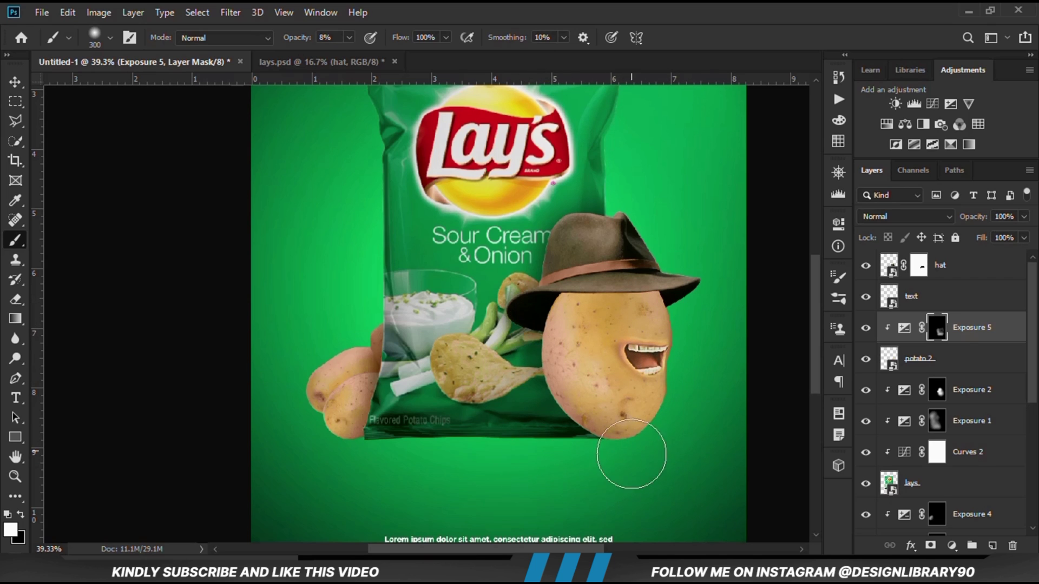
{"action": "mouse_move", "coordinate": [546, 328]}
{"action": "left_mouse_down"}
{"action": "mouse_move", "coordinate": [605, 387]}
{"action": "mouse_move", "coordinate": [670, 430]}
{"action": "left_mouse_up"}
{"action": "left_click", "coordinate": [866, 328]}
{"action": "left_click", "coordinate": [866, 328]}
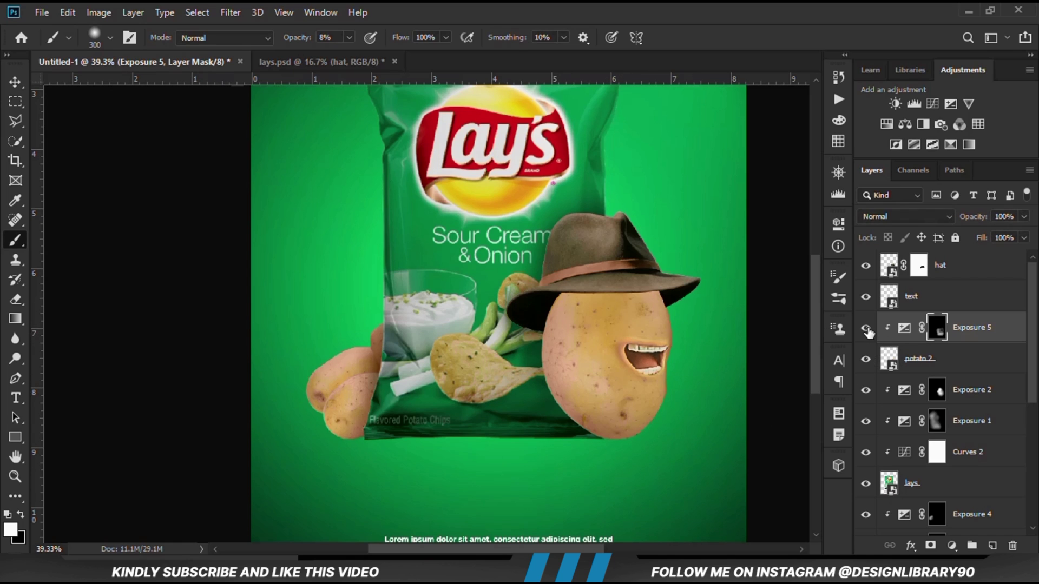
Step: Add another Exposure adjustment above Exposure 5, clip it to the potato 2 layer, and set Exposure to -6.67
{"action": "left_click", "coordinate": [952, 545]}
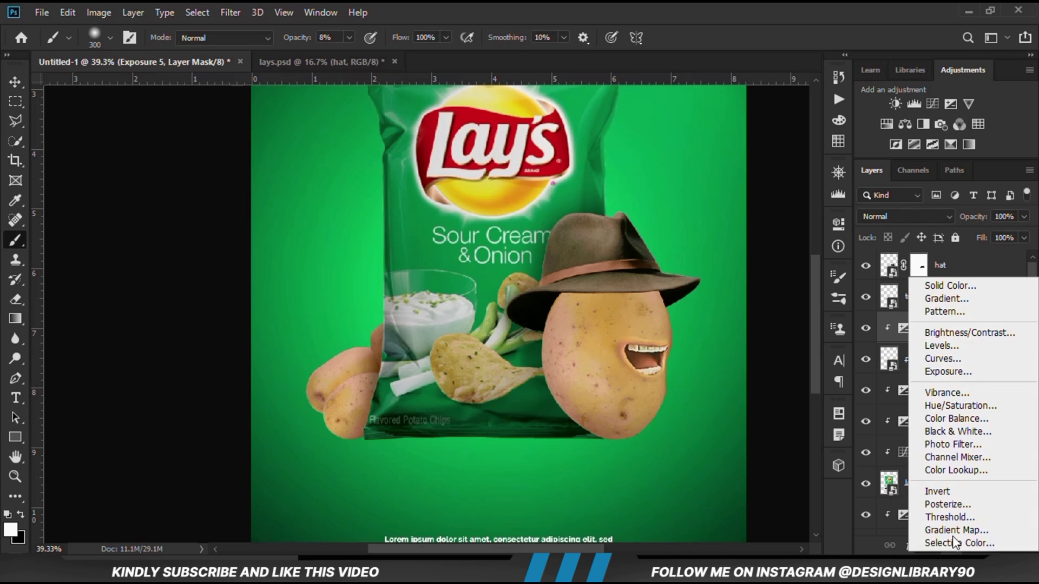
{"action": "left_click", "coordinate": [941, 373]}
{"action": "left_click", "coordinate": [706, 476]}
{"action": "left_click_drag", "start_coordinate": [708, 305], "coordinate": [647, 307]}
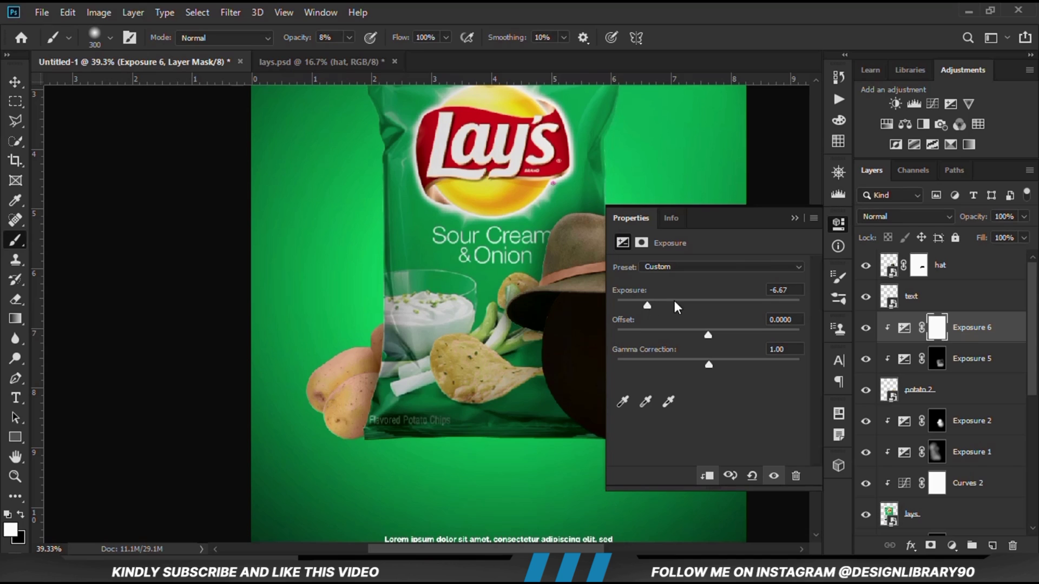
{"action": "left_click", "coordinate": [793, 219]}
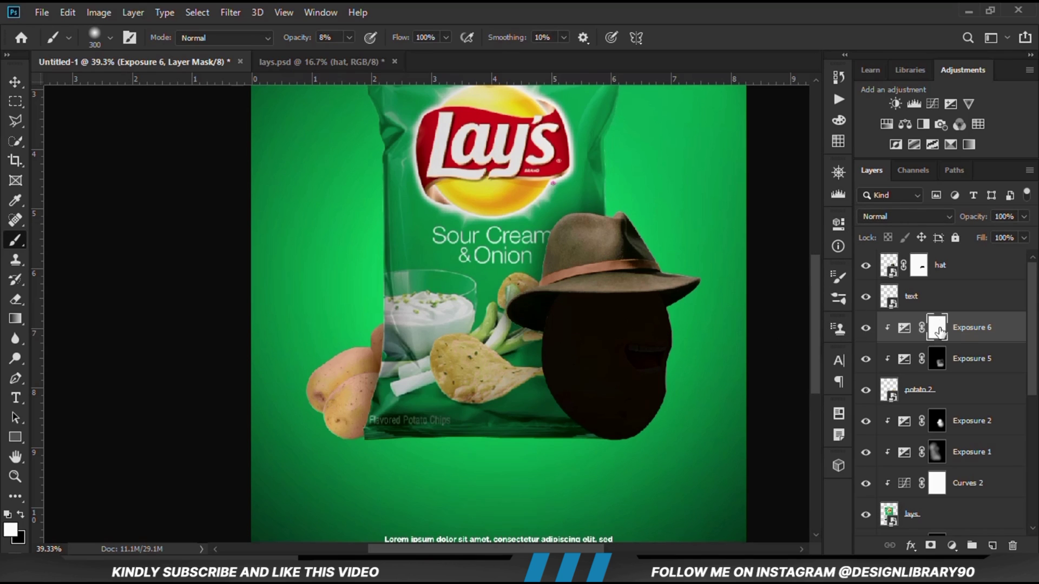
Step: Invert the Exposure 6 mask to black, paint the hat's shadow under the brim with a white brush at 23% opacity, and compare
{"action": "key", "text": "ctrl+i"}
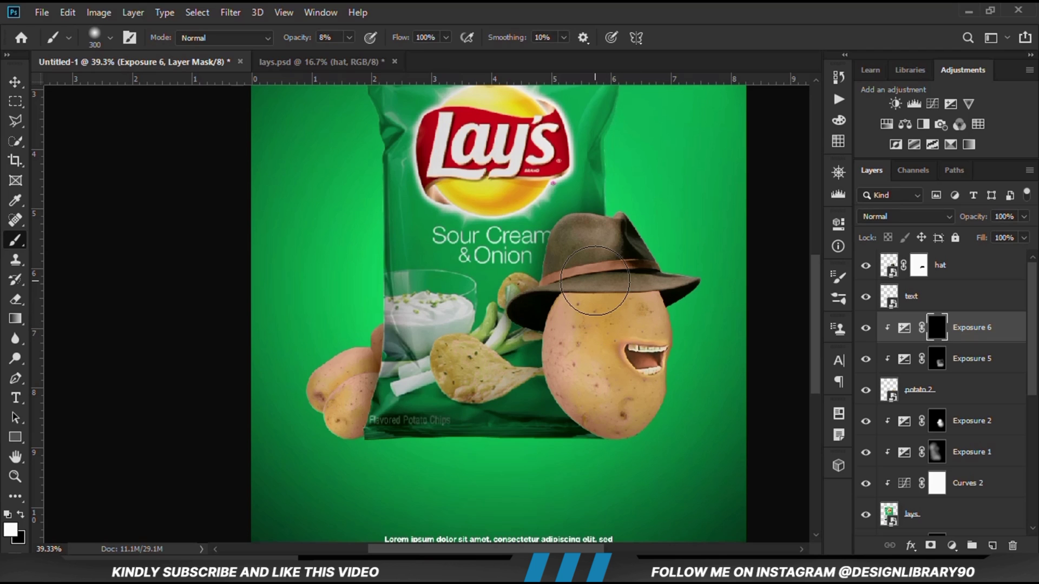
{"action": "left_click", "coordinate": [346, 37]}
{"action": "left_click_drag", "start_coordinate": [349, 54], "coordinate": [359, 55]}
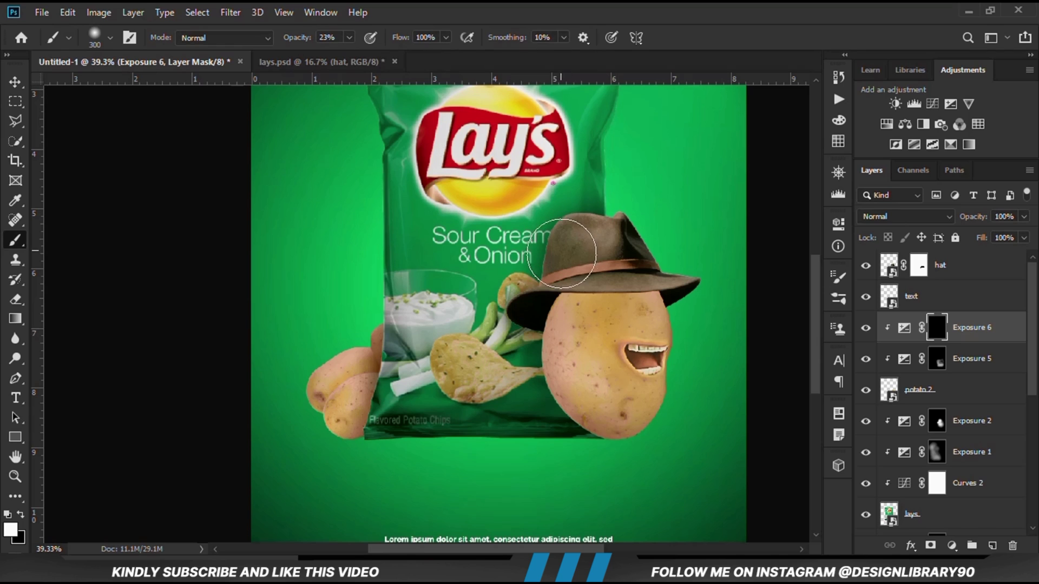
{"action": "mouse_move", "coordinate": [561, 250]}
{"action": "left_mouse_down"}
{"action": "mouse_move", "coordinate": [659, 259]}
{"action": "mouse_move", "coordinate": [558, 266]}
{"action": "mouse_move", "coordinate": [680, 255]}
{"action": "mouse_move", "coordinate": [695, 273]}
{"action": "mouse_move", "coordinate": [686, 260]}
{"action": "mouse_move", "coordinate": [663, 266]}
{"action": "mouse_move", "coordinate": [605, 251]}
{"action": "mouse_move", "coordinate": [538, 265]}
{"action": "mouse_move", "coordinate": [524, 285]}
{"action": "mouse_move", "coordinate": [585, 255]}
{"action": "mouse_move", "coordinate": [643, 257]}
{"action": "mouse_move", "coordinate": [577, 263]}
{"action": "mouse_move", "coordinate": [660, 260]}
{"action": "mouse_move", "coordinate": [695, 286]}
{"action": "mouse_move", "coordinate": [626, 253]}
{"action": "mouse_move", "coordinate": [546, 267]}
{"action": "mouse_move", "coordinate": [515, 289]}
{"action": "mouse_move", "coordinate": [561, 263]}
{"action": "mouse_move", "coordinate": [676, 268]}
{"action": "mouse_move", "coordinate": [566, 265]}
{"action": "mouse_move", "coordinate": [524, 302]}
{"action": "mouse_move", "coordinate": [656, 254]}
{"action": "mouse_move", "coordinate": [684, 263]}
{"action": "left_mouse_up"}
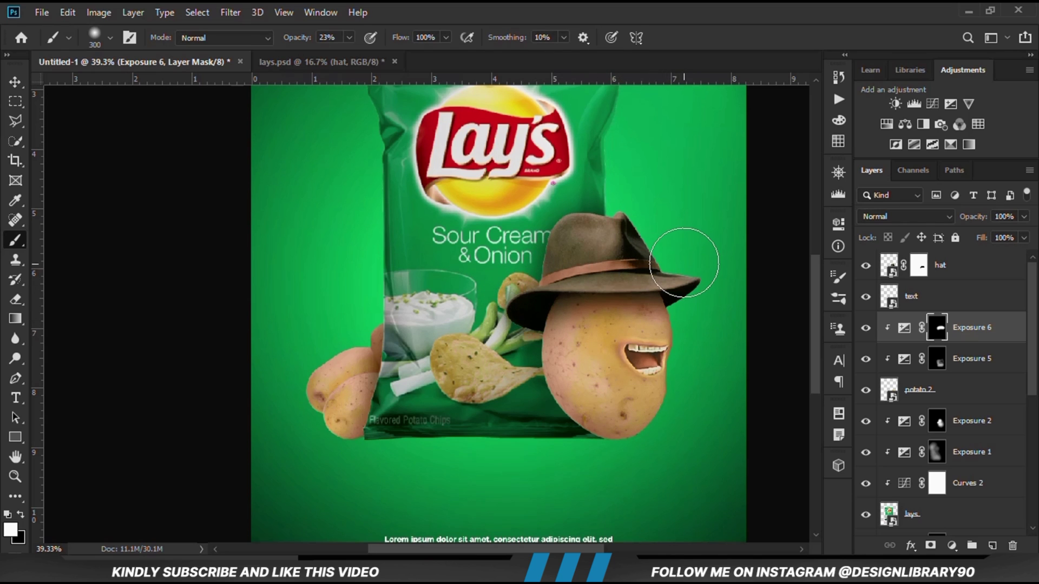
{"action": "key", "text": "ctrl+0"}
{"action": "left_click", "coordinate": [866, 328]}
{"action": "left_click", "coordinate": [865, 329]}
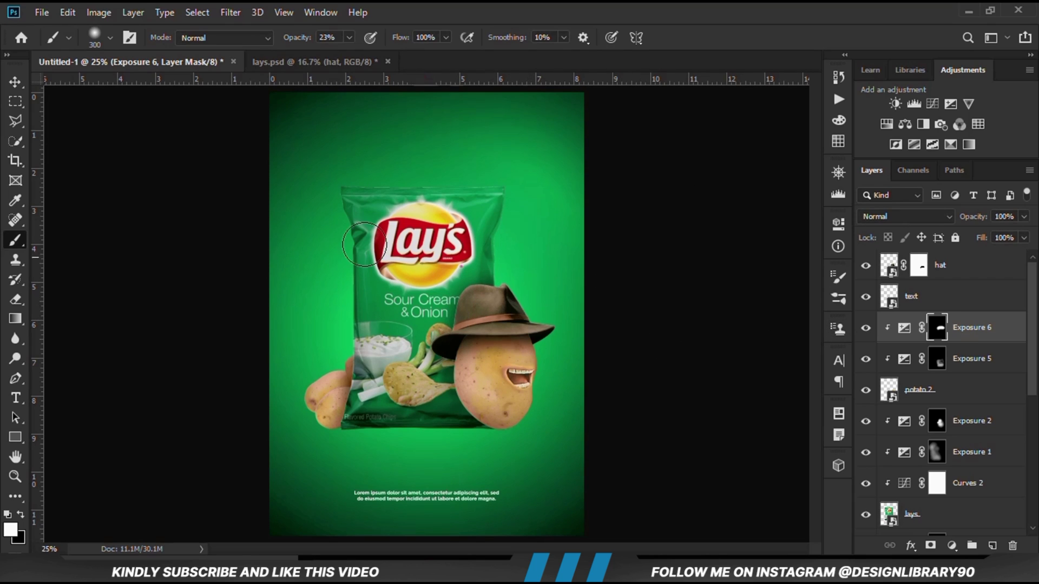
Step: Select the lays chip bag layer and check the poster with the bag hidden and shown
{"action": "left_click", "coordinate": [16, 82]}
{"action": "left_click", "coordinate": [172, 211]}
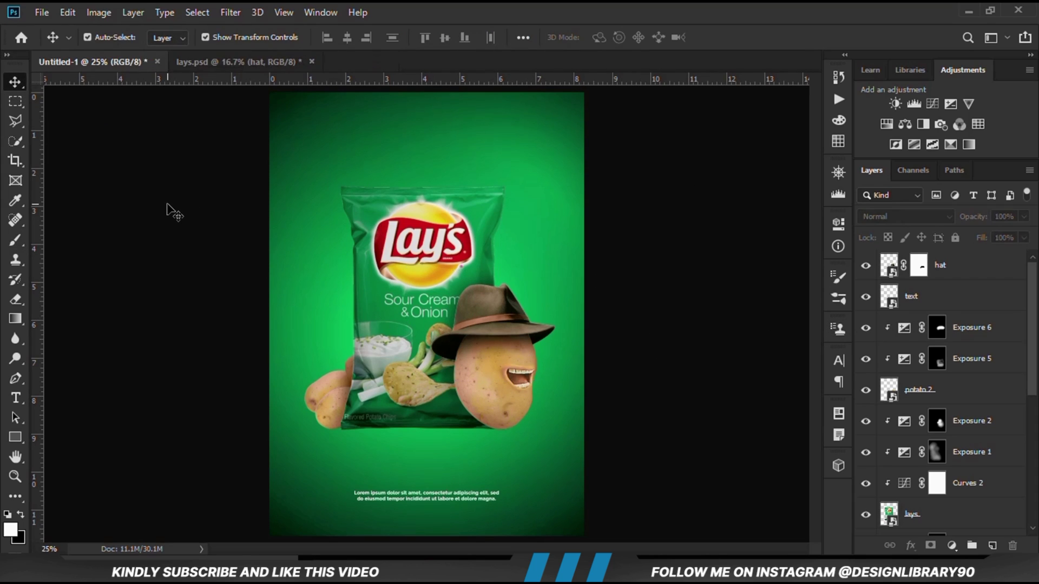
{"action": "left_click", "coordinate": [406, 219]}
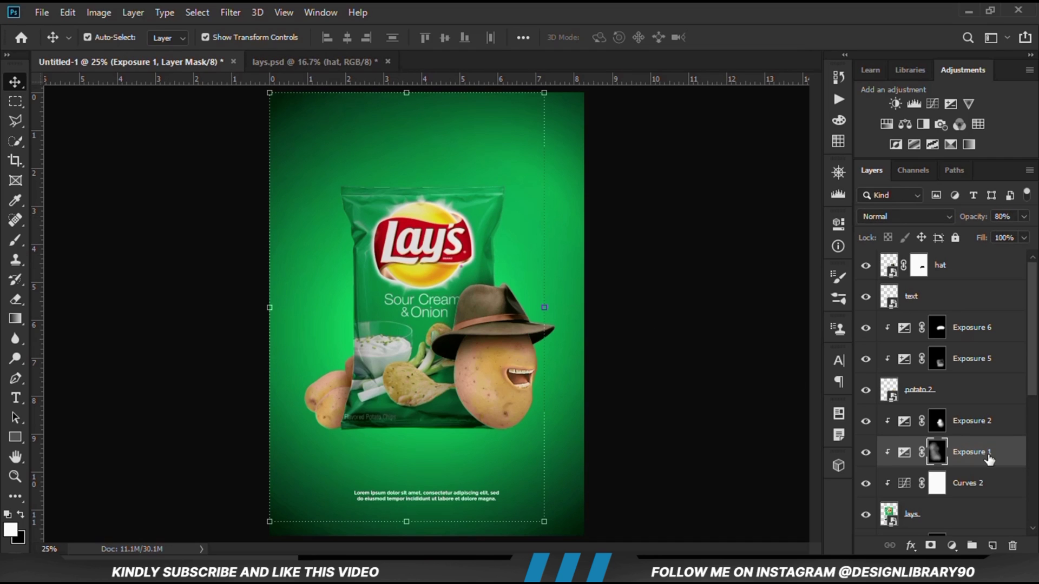
{"action": "scroll", "coordinate": [989, 459], "scroll_direction": "down", "scroll_amount": 1}
{"action": "left_click", "coordinate": [935, 487]}
{"action": "left_click", "coordinate": [866, 483]}
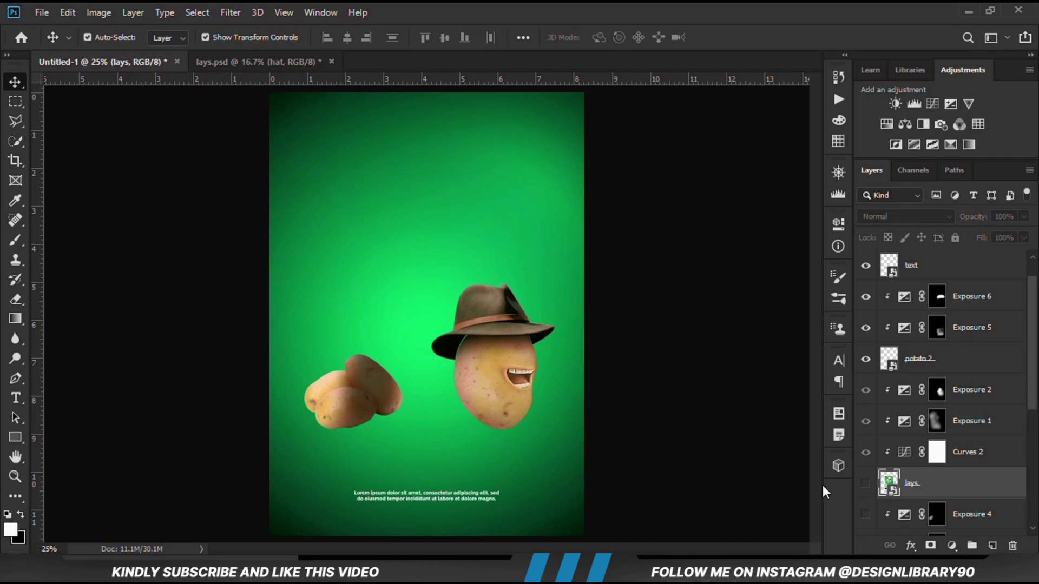
{"action": "left_click", "coordinate": [865, 484]}
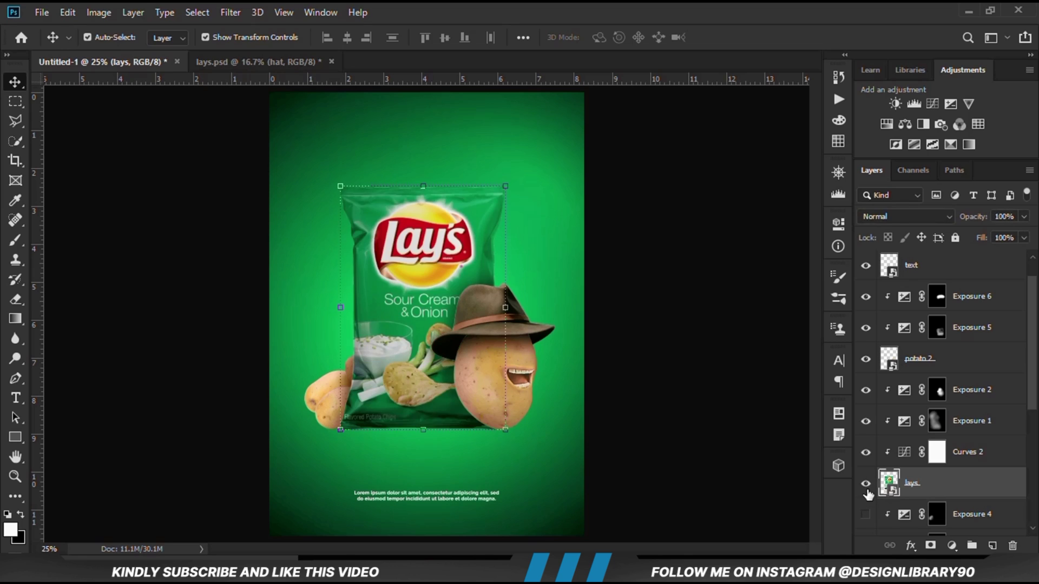
{"action": "left_click", "coordinate": [865, 483]}
{"action": "left_click", "coordinate": [865, 483]}
Step: Add an Exposure adjustment directly above the lays layer, set Exposure to +2.11, and compare the bag with and without it
{"action": "left_click", "coordinate": [951, 545]}
{"action": "left_click", "coordinate": [958, 367]}
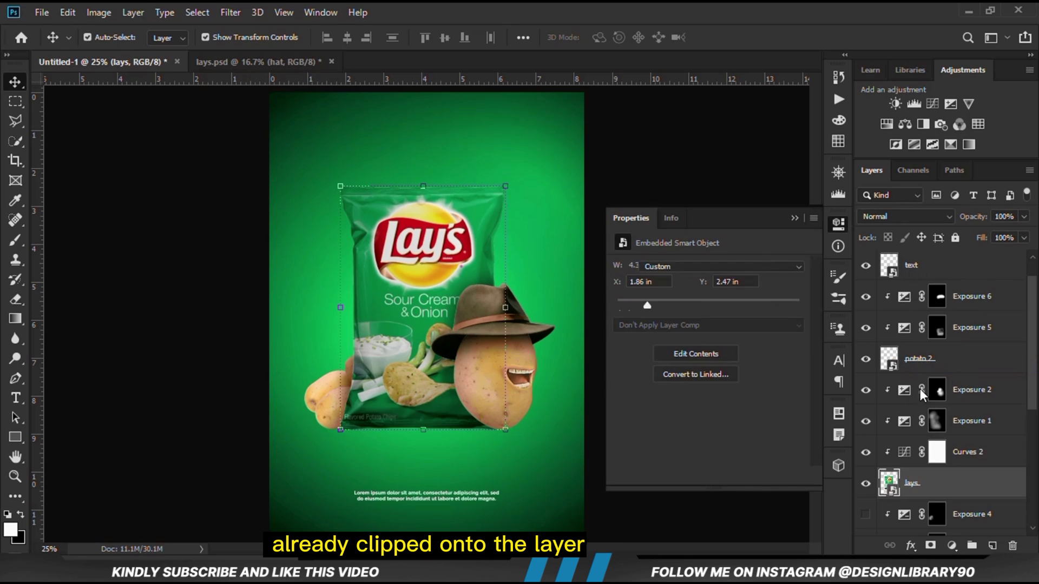
{"action": "left_click_drag", "start_coordinate": [712, 300], "coordinate": [737, 303]}
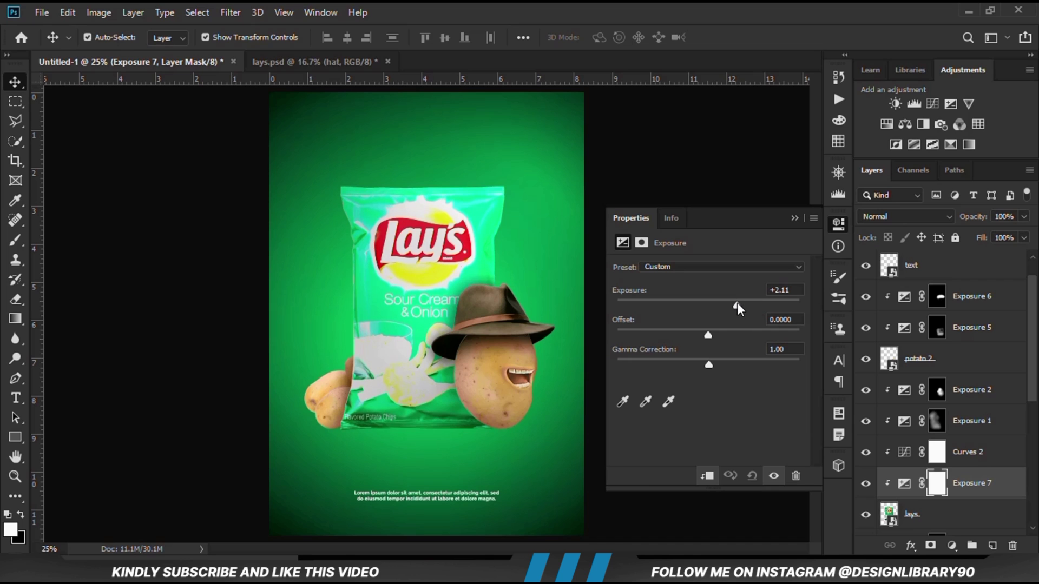
{"action": "left_click", "coordinate": [796, 216]}
{"action": "left_click", "coordinate": [866, 485]}
{"action": "left_click", "coordinate": [866, 485]}
Step: In Exposure 7's blending options, split the Blend If underlying-layer shadow threshold to 46 / 105, apply it, and compare the bag
{"action": "right_click", "coordinate": [973, 490]}
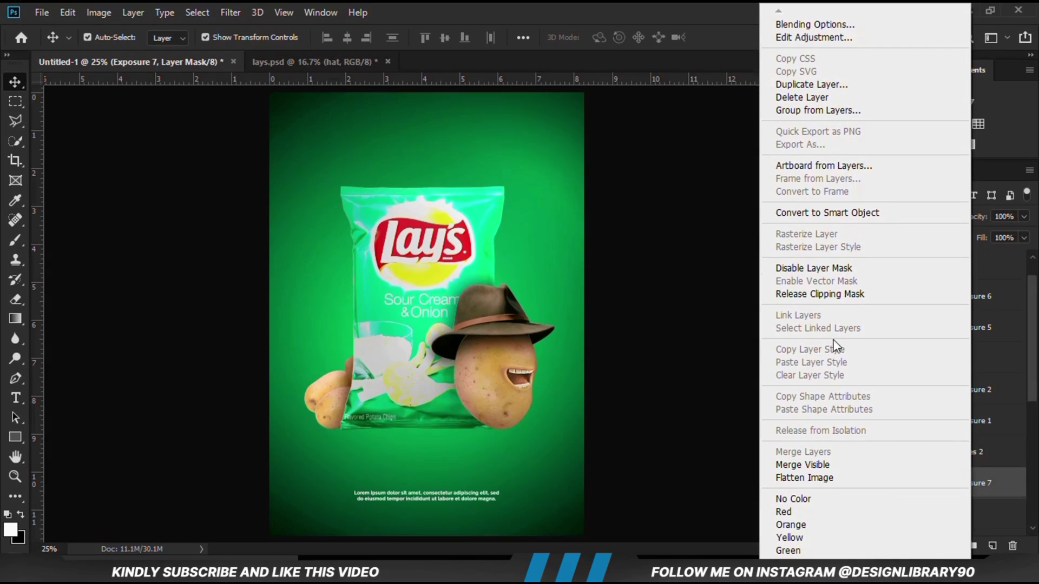
{"action": "left_click", "coordinate": [677, 347]}
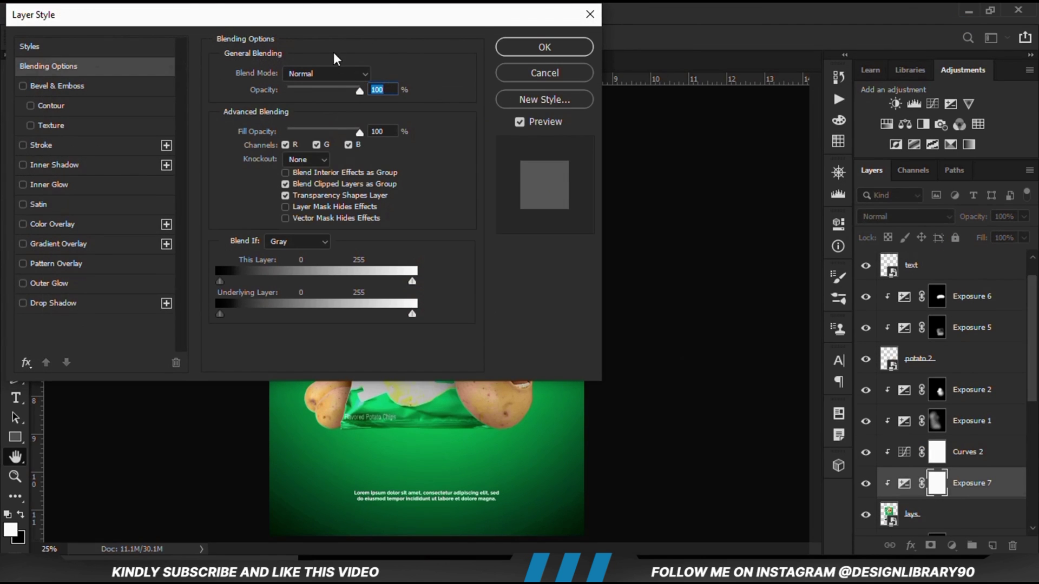
{"action": "left_click_drag", "start_coordinate": [414, 22], "coordinate": [438, 24]}
{"action": "left_click_drag", "start_coordinate": [364, 22], "coordinate": [781, 68]}
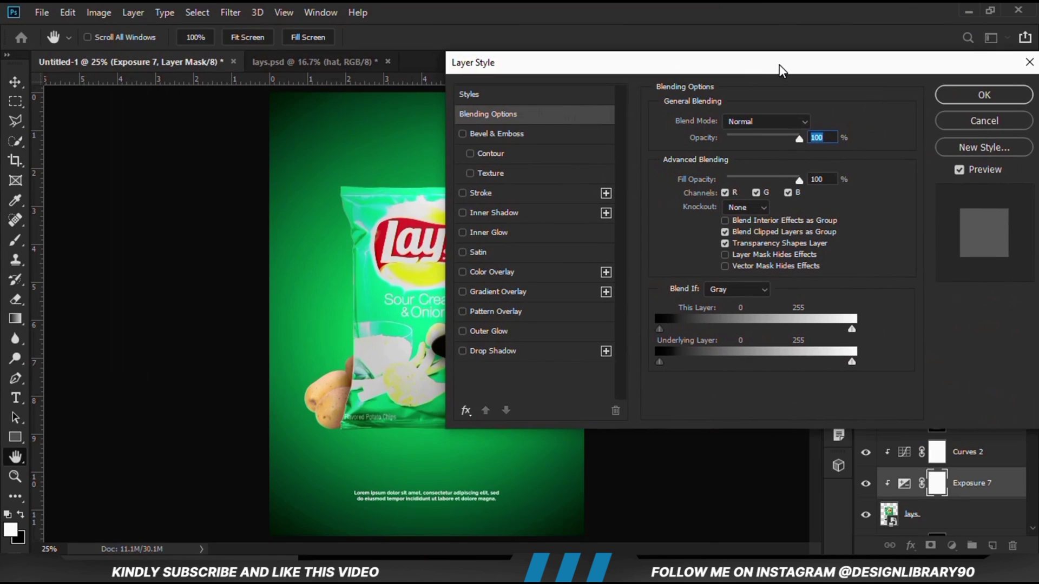
{"action": "left_click_drag", "start_coordinate": [660, 361], "coordinate": [739, 362]}
{"action": "key", "text": "alt"}
{"action": "key", "text": "alt"}
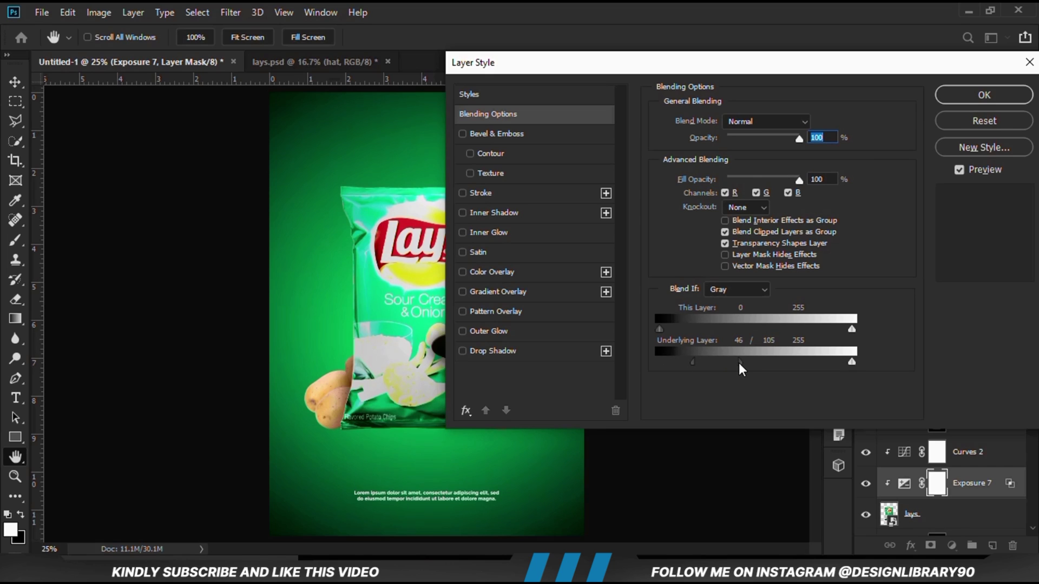
{"action": "left_click_drag", "start_coordinate": [605, 62], "coordinate": [518, 94]}
{"action": "left_click", "coordinate": [870, 125]}
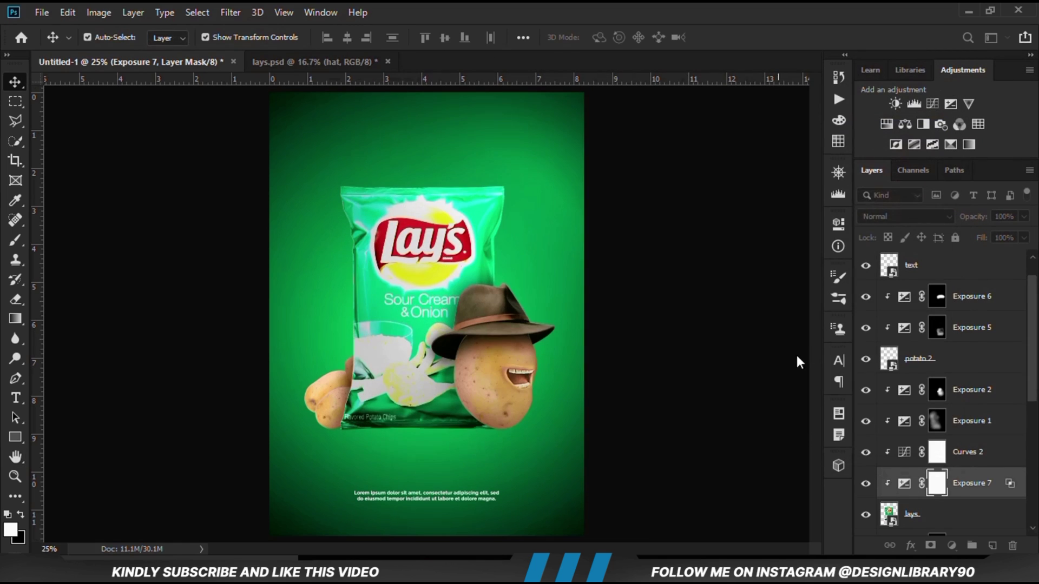
{"action": "left_click", "coordinate": [864, 485]}
{"action": "left_click", "coordinate": [866, 484]}
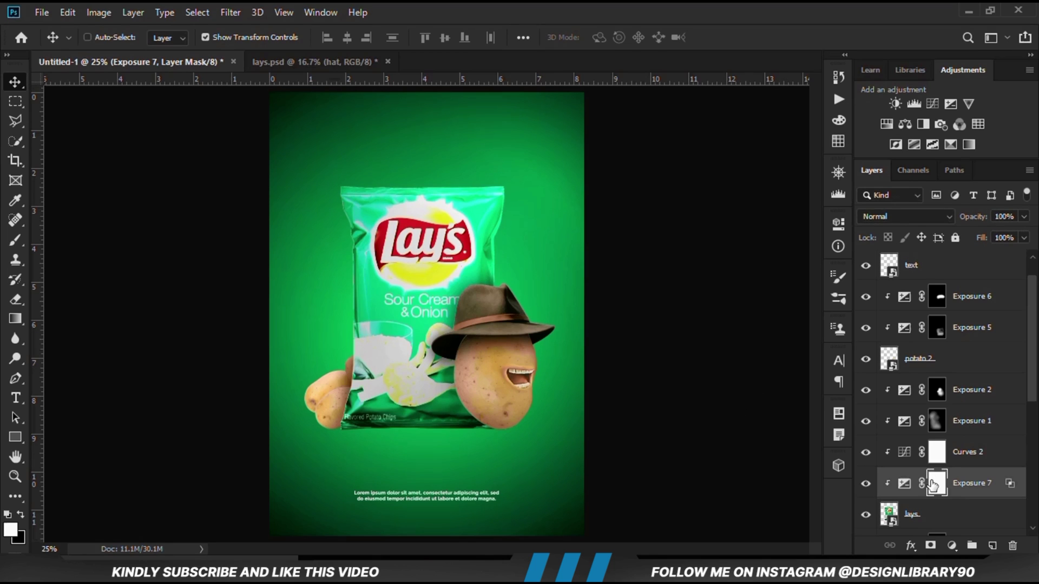
Step: Invert the Exposure 7 mask to black and paint highlights along the bag's right side with a larger white brush at 11% opacity
{"action": "key", "text": "ctrl+i"}
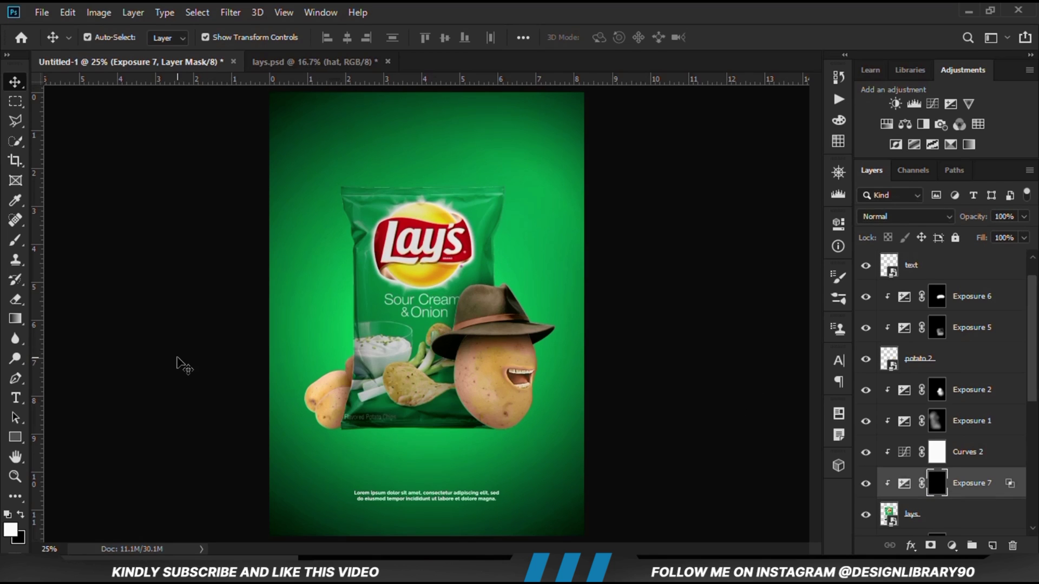
{"action": "left_click", "coordinate": [15, 240]}
{"action": "left_click", "coordinate": [94, 238]}
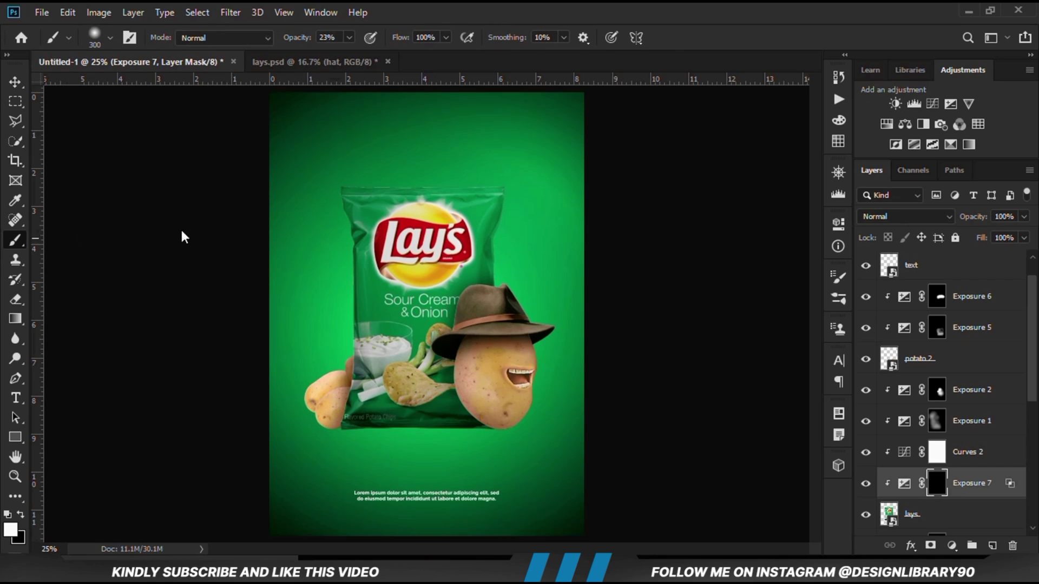
{"action": "left_click", "coordinate": [349, 37]}
{"action": "left_click_drag", "start_coordinate": [345, 56], "coordinate": [338, 55]}
{"action": "left_click", "coordinate": [11, 529]}
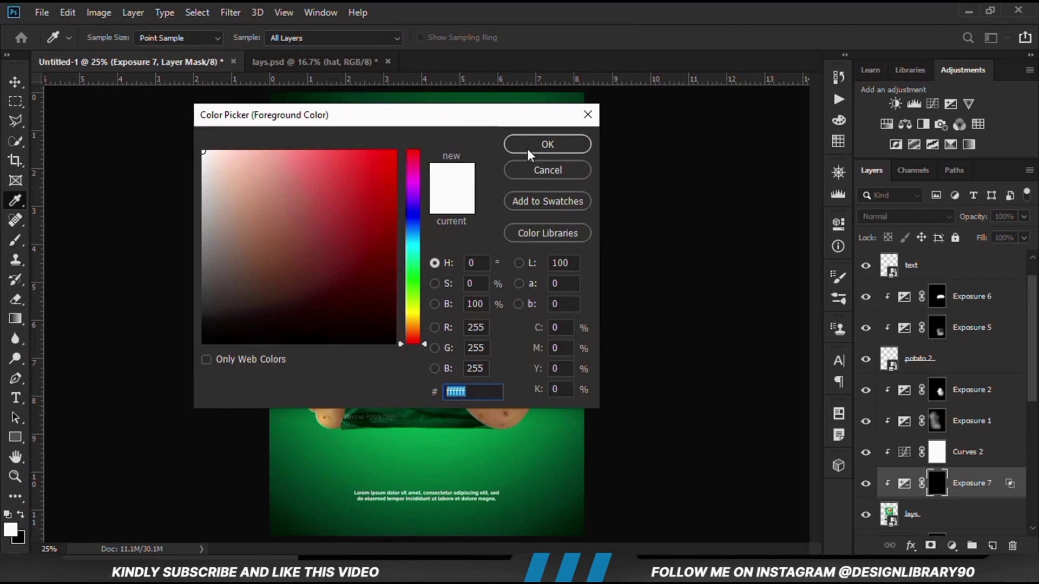
{"action": "left_click", "coordinate": [547, 144]}
{"action": "key", "text": "bracketright"}
{"action": "key", "text": "bracketright"}
{"action": "key", "text": "bracketright"}
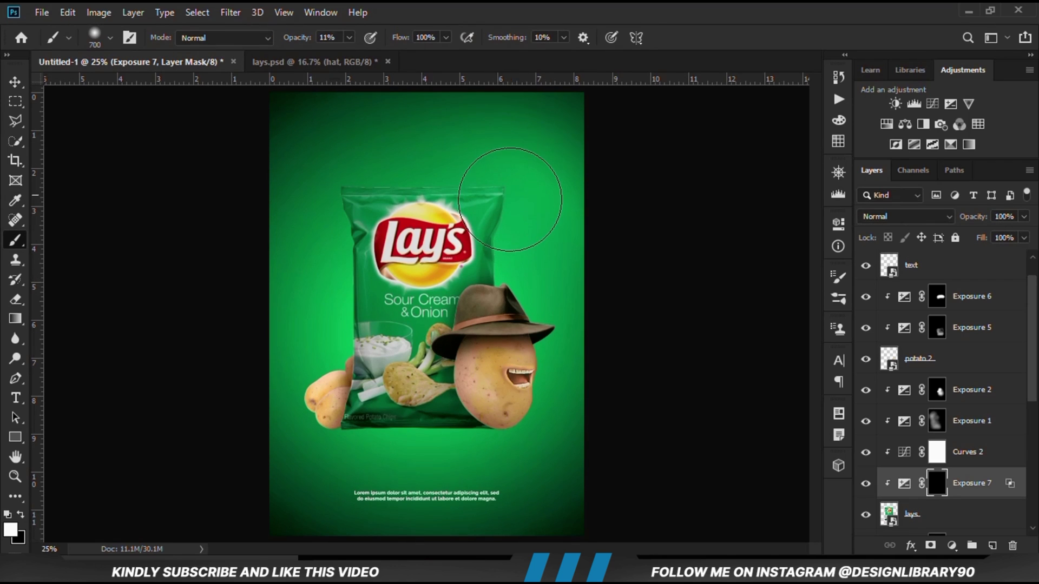
{"action": "mouse_move", "coordinate": [516, 191]}
{"action": "left_mouse_down"}
{"action": "mouse_move", "coordinate": [523, 318]}
{"action": "mouse_move", "coordinate": [510, 274]}
{"action": "mouse_move", "coordinate": [507, 298]}
{"action": "mouse_move", "coordinate": [486, 161]}
{"action": "mouse_move", "coordinate": [314, 164]}
{"action": "mouse_move", "coordinate": [527, 157]}
{"action": "mouse_move", "coordinate": [530, 312]}
{"action": "mouse_move", "coordinate": [506, 304]}
{"action": "left_mouse_up"}
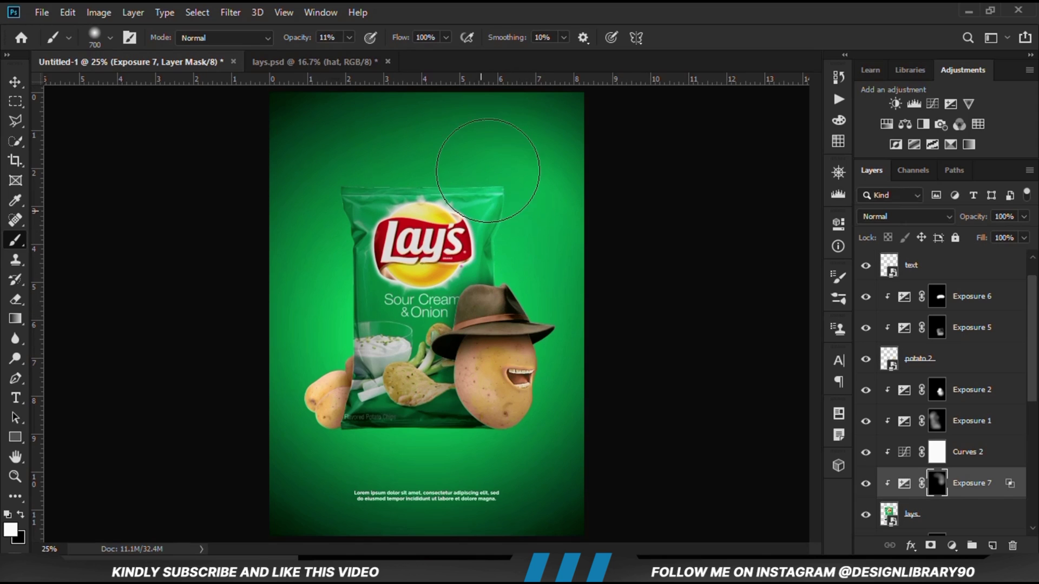
Step: Compare the bag with and without the Exposure 7 highlight, leaving no layer selected
{"action": "left_click", "coordinate": [866, 483]}
{"action": "left_click", "coordinate": [866, 483]}
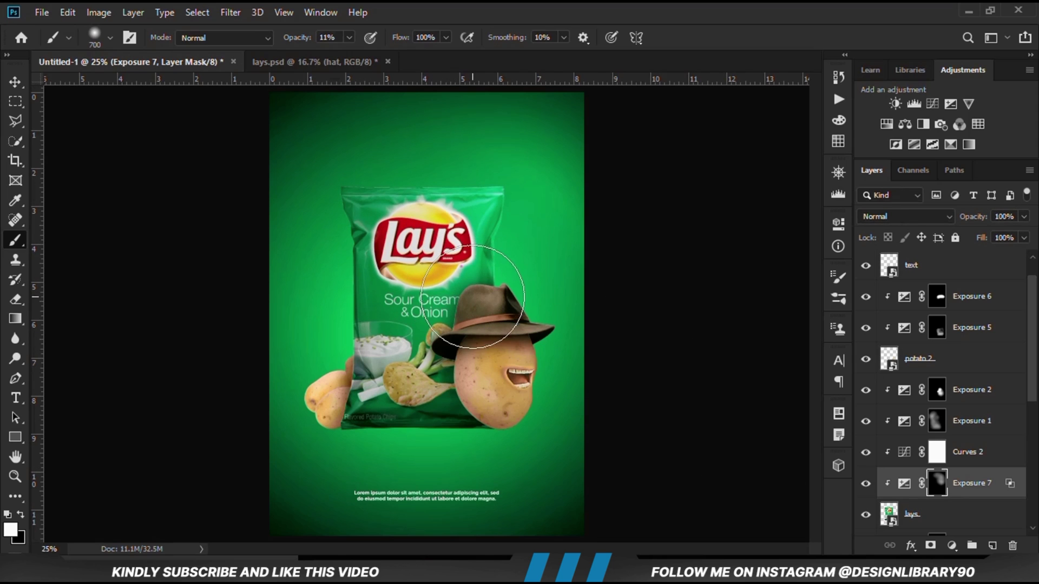
{"action": "left_click", "coordinate": [866, 483]}
{"action": "left_click", "coordinate": [866, 483]}
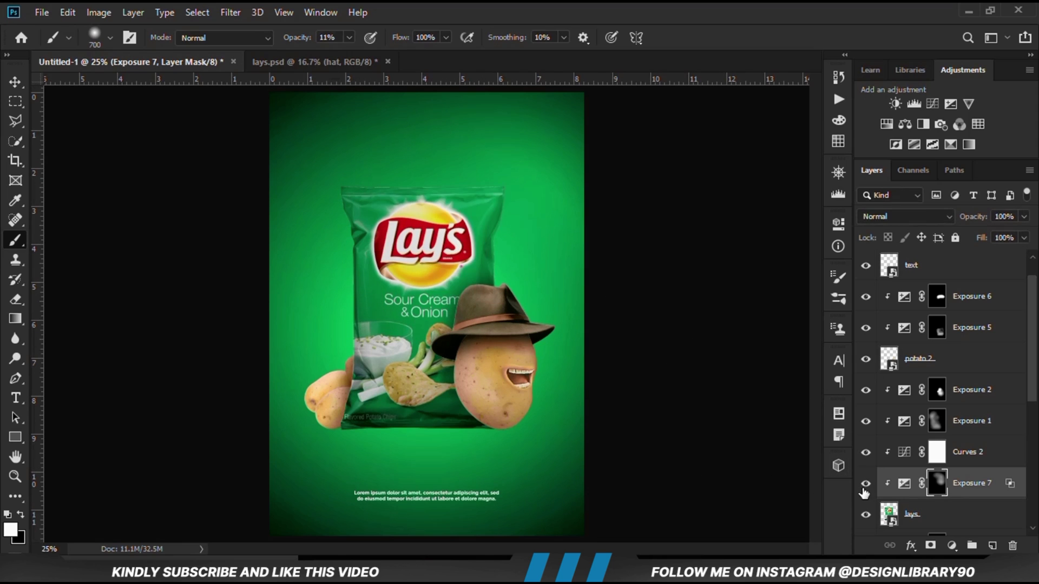
{"action": "left_click", "coordinate": [19, 80]}
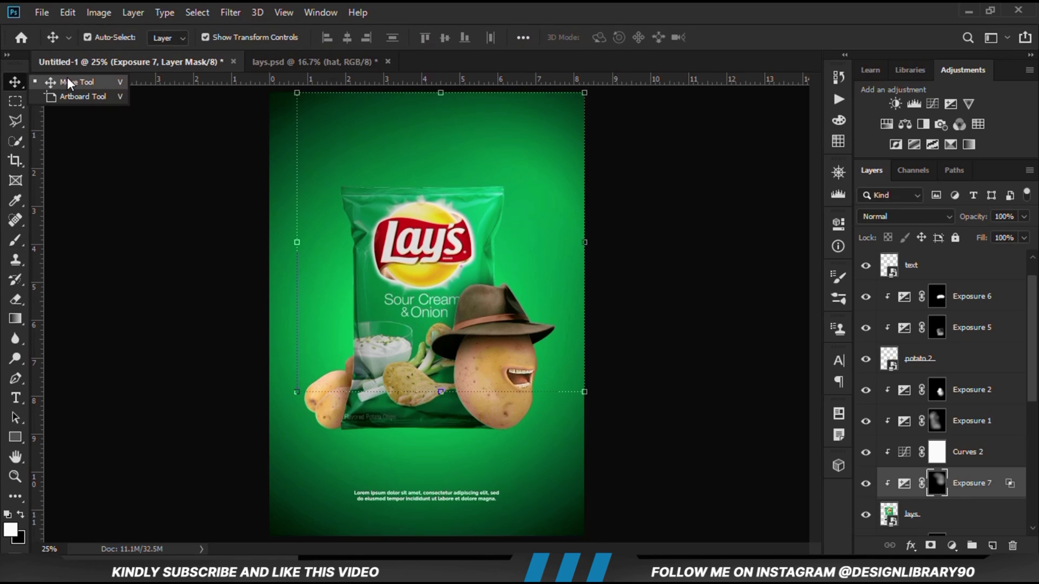
{"action": "left_click", "coordinate": [130, 249]}
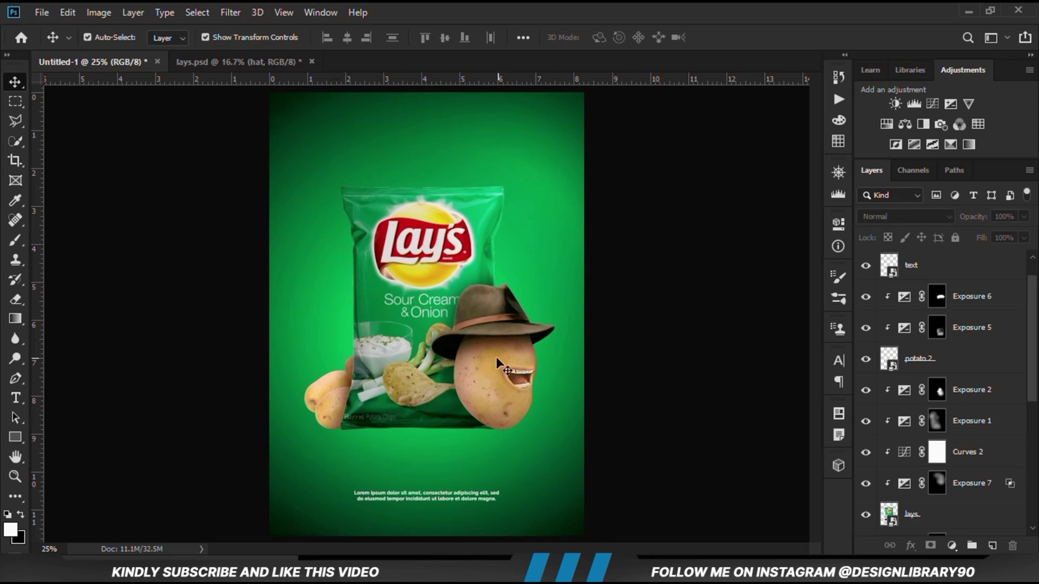
Step: Select the hat layer and add a Solid Color fill layer directly above it
{"action": "left_click_drag", "start_coordinate": [514, 372], "coordinate": [494, 329]}
{"action": "left_click", "coordinate": [866, 266]}
{"action": "left_click", "coordinate": [866, 267]}
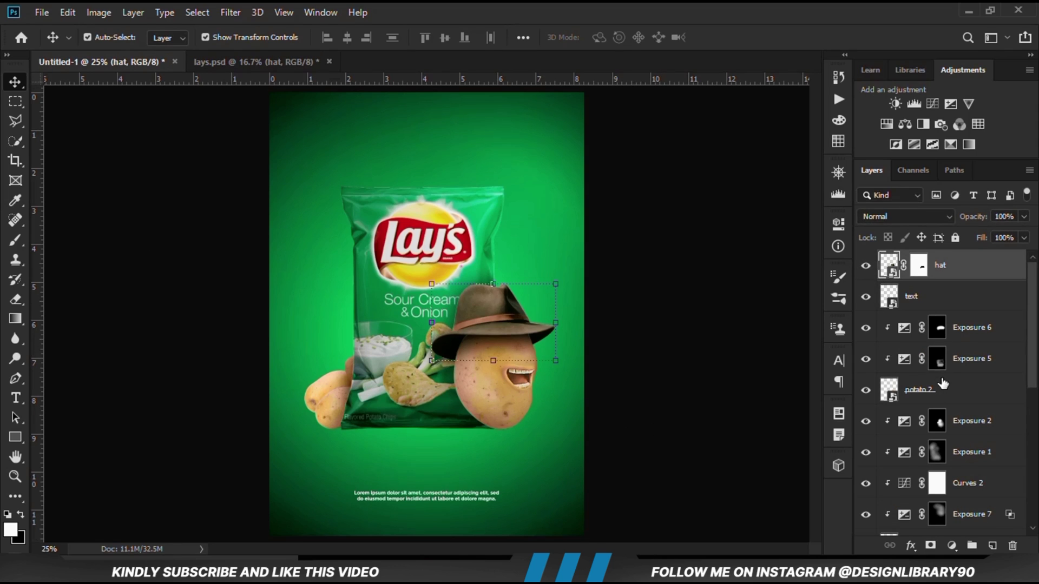
{"action": "left_click", "coordinate": [952, 546]}
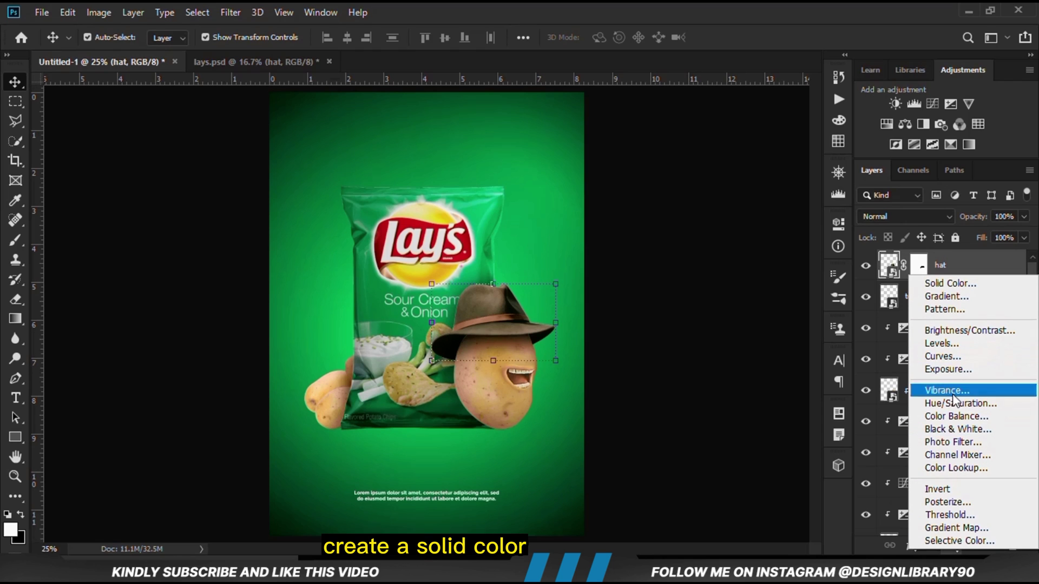
{"action": "left_click", "coordinate": [942, 283]}
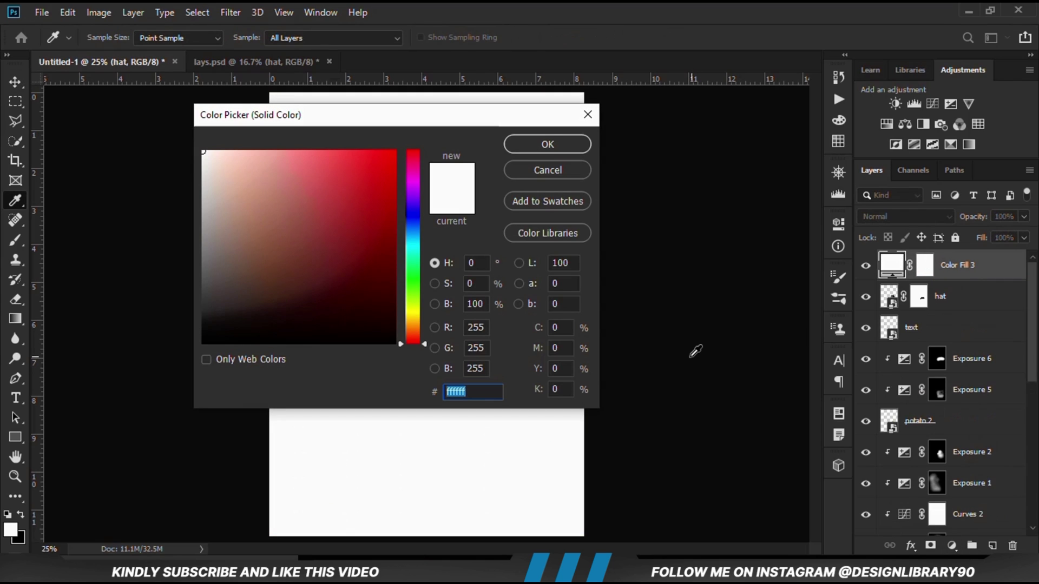
Step: Copy the hex code 00d382 from the Notepad list and apply it as the solid fill's colour in Photoshop
{"action": "key", "text": "alt+Tab"}
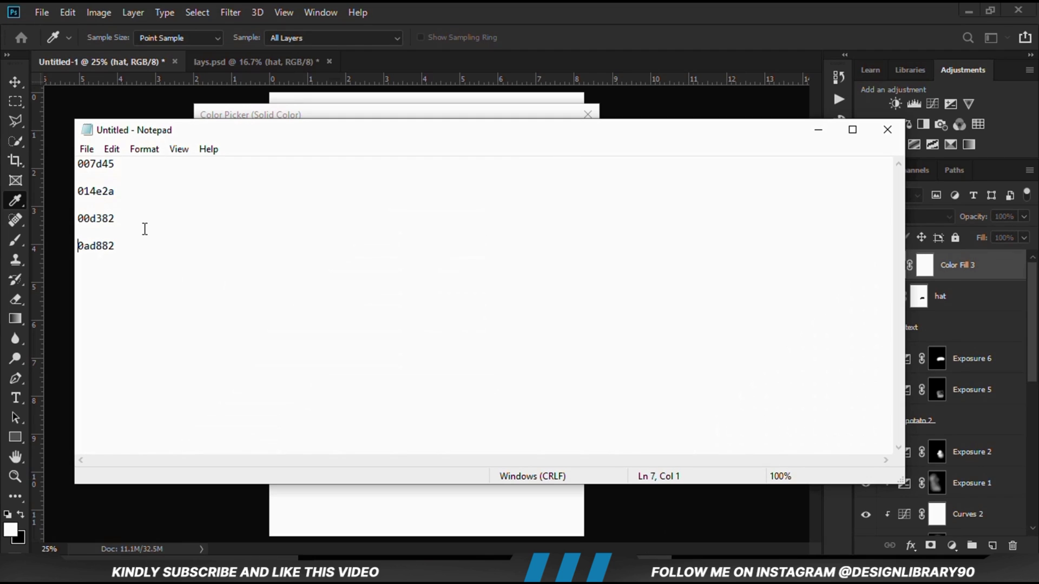
{"action": "right_click", "coordinate": [95, 221]}
{"action": "left_click", "coordinate": [138, 278]}
{"action": "key", "text": "alt+Tab"}
{"action": "right_click", "coordinate": [457, 400]}
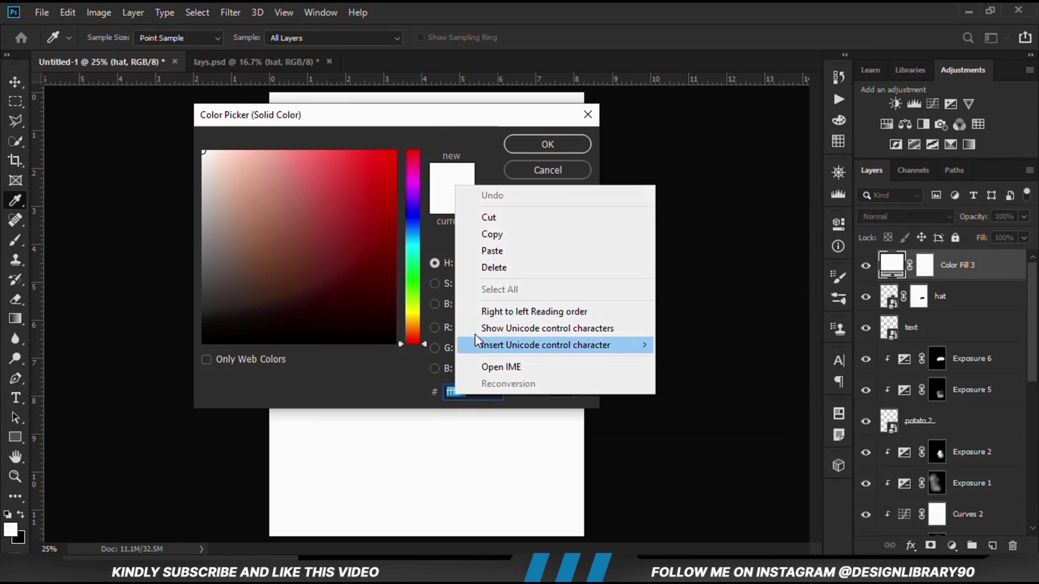
{"action": "left_click", "coordinate": [494, 250]}
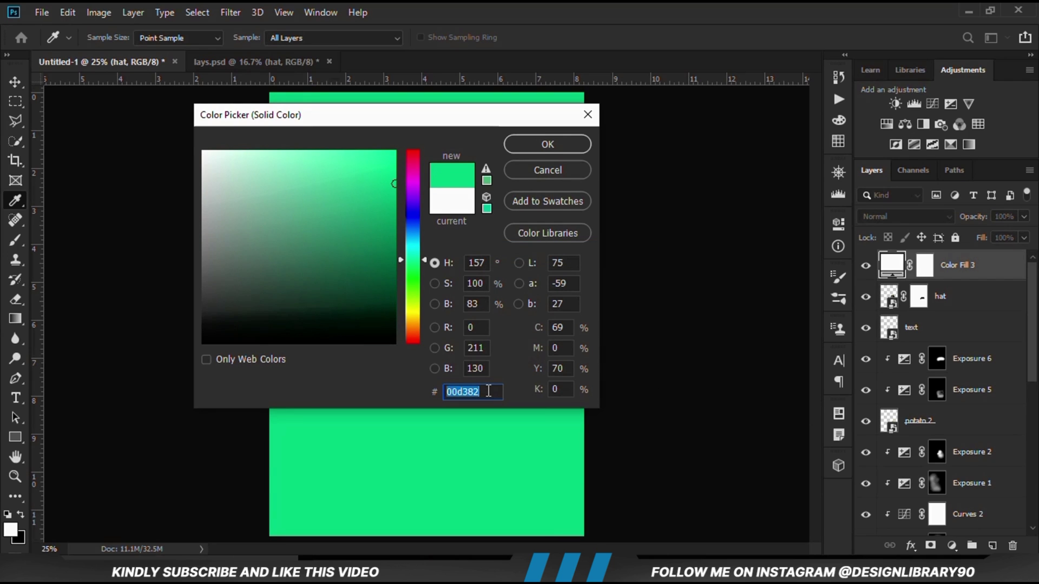
{"action": "left_click", "coordinate": [528, 145]}
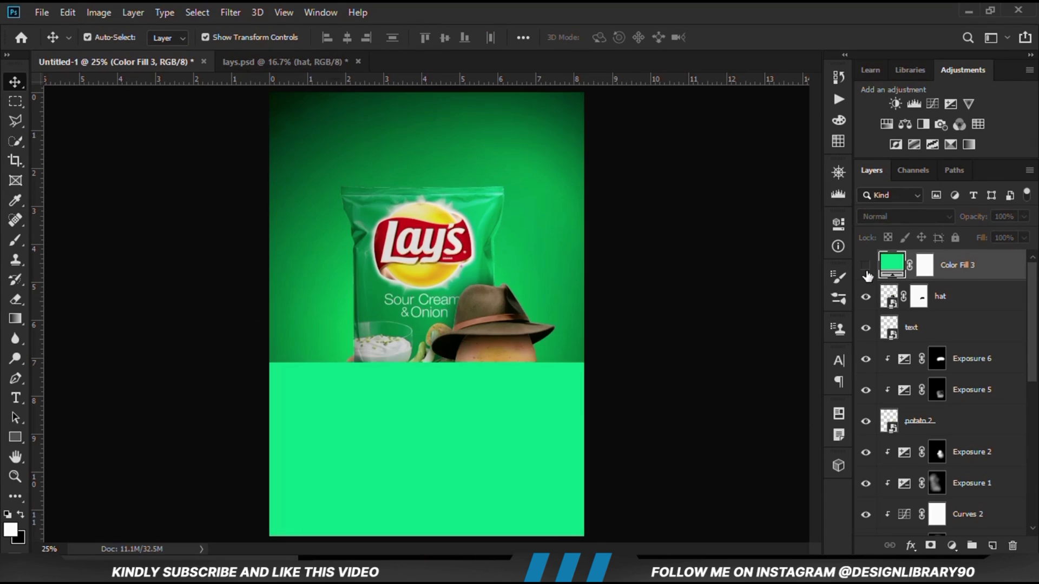
Step: Clip Color Fill 3 to the hat, set its blend mode to Linear Dodge (Add), and compare the hat with and without it
{"action": "right_click", "coordinate": [954, 276]}
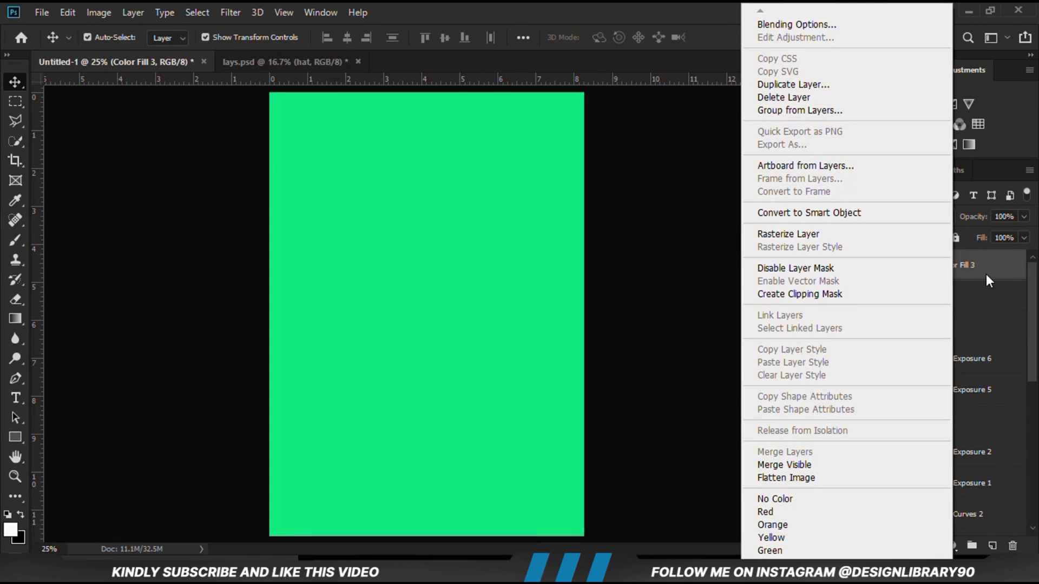
{"action": "left_click", "coordinate": [798, 295]}
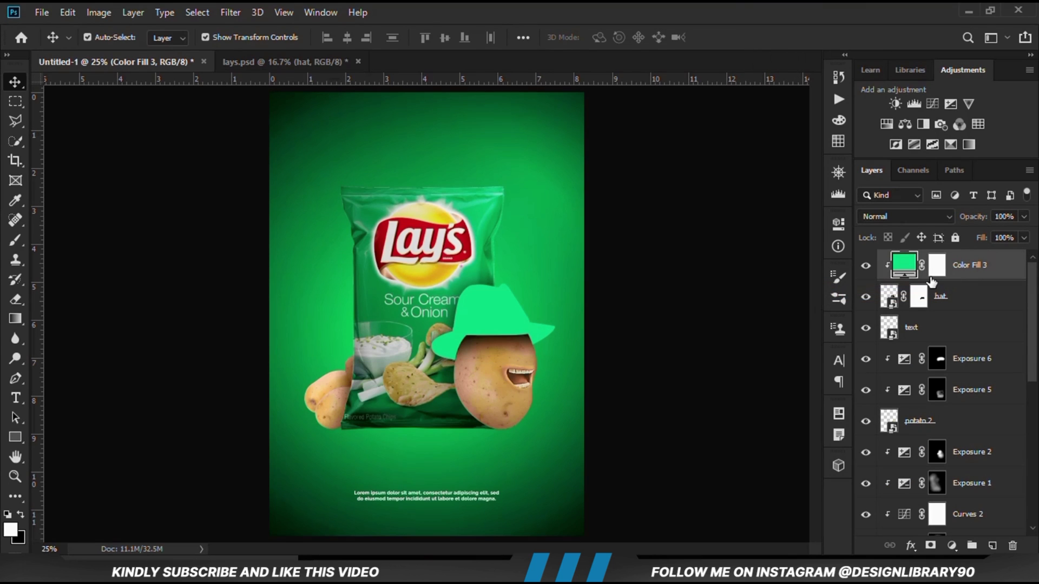
{"action": "left_click", "coordinate": [865, 266]}
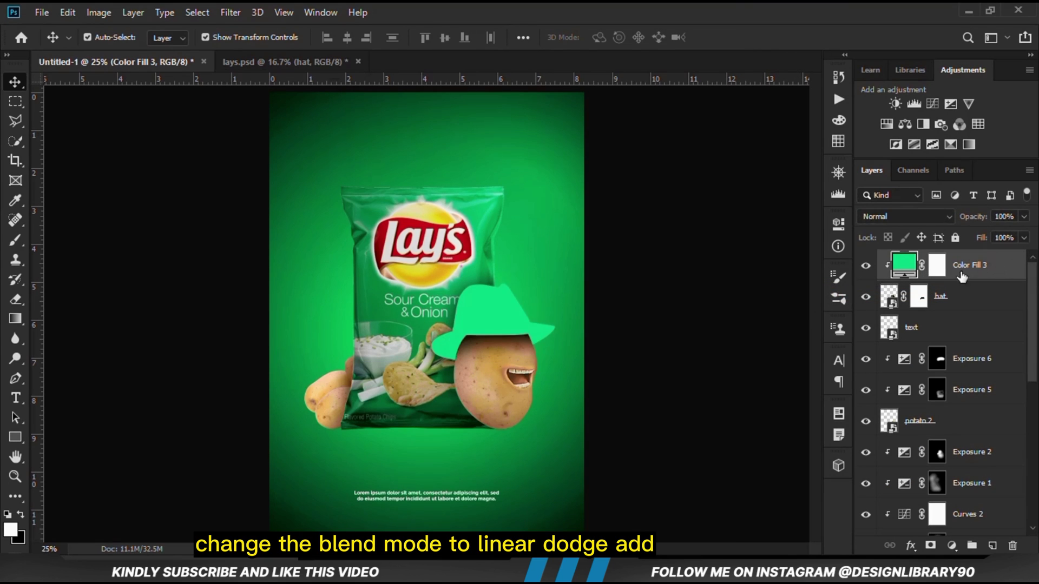
{"action": "left_click", "coordinate": [917, 218]}
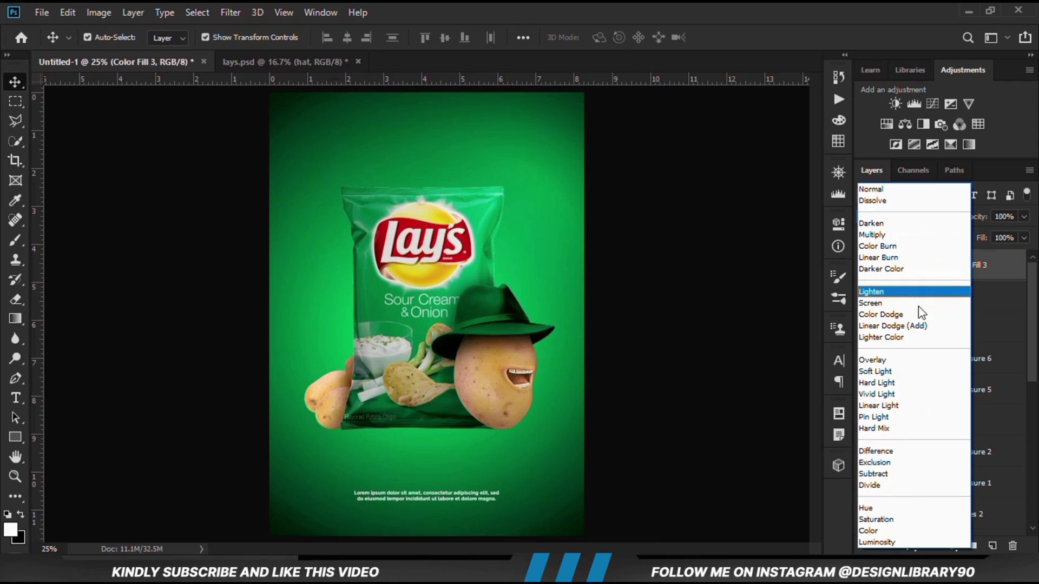
{"action": "left_click", "coordinate": [921, 326]}
{"action": "left_click", "coordinate": [866, 266]}
{"action": "left_click", "coordinate": [866, 266]}
Step: In Color Fill 3's blending options, raise the Blend If underlying-layer shadow threshold to 15, split it toward the highlights, apply, and compare the hat
{"action": "right_click", "coordinate": [989, 274]}
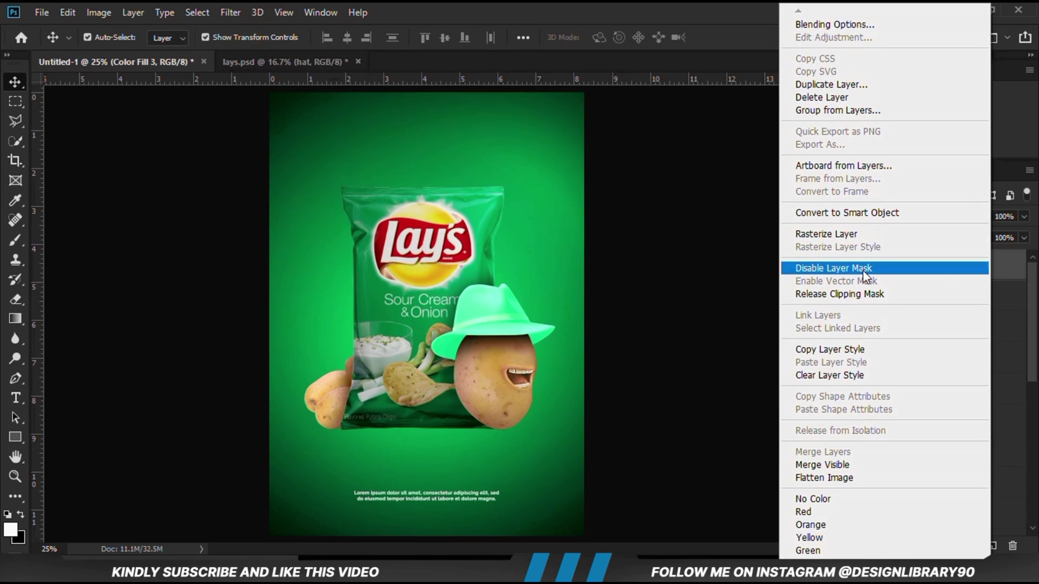
{"action": "left_click", "coordinate": [818, 24]}
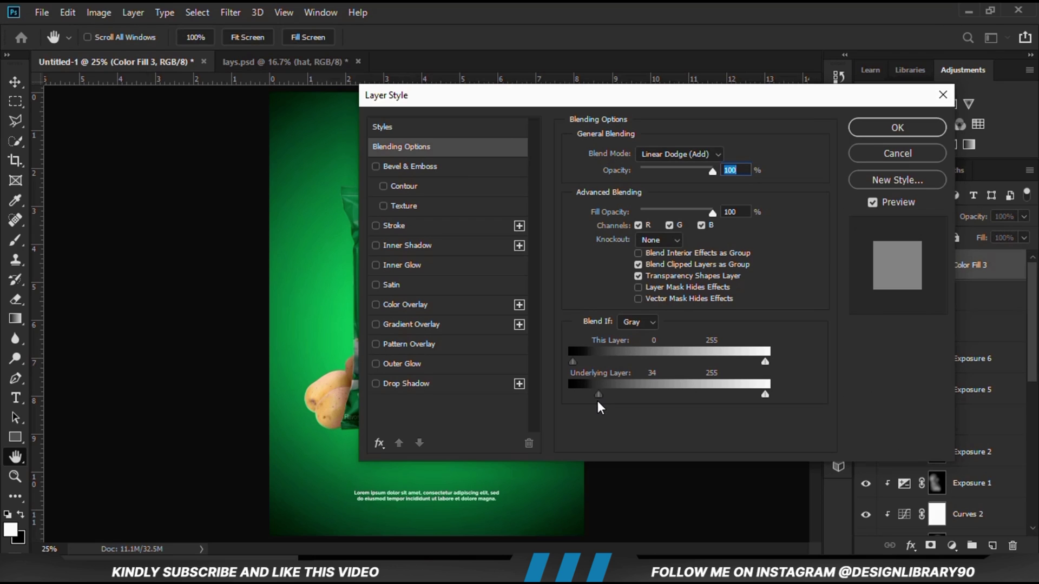
{"action": "left_click_drag", "start_coordinate": [590, 401], "coordinate": [585, 401]}
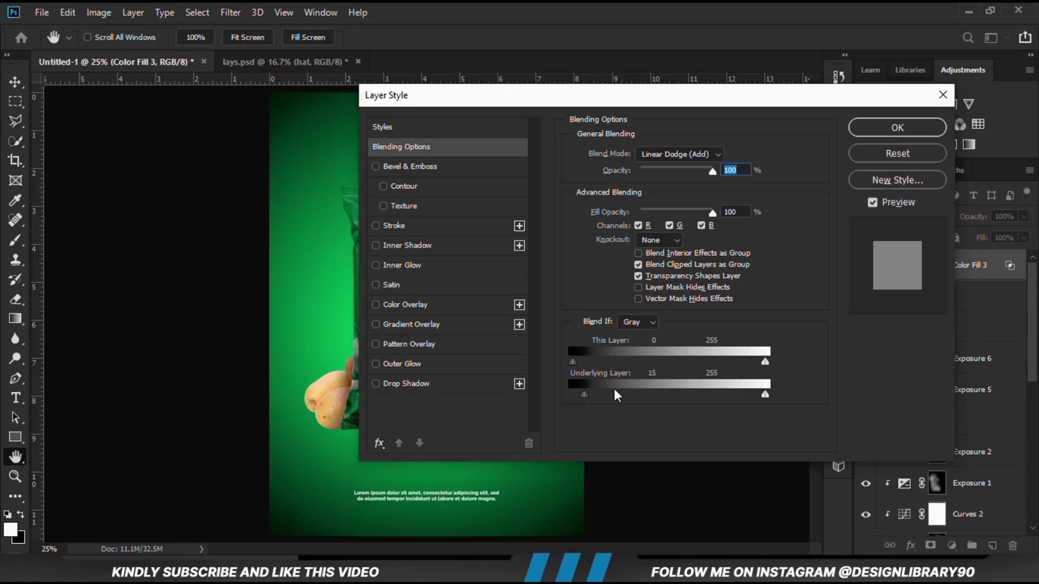
{"action": "left_click_drag", "start_coordinate": [586, 394], "coordinate": [622, 401]}
{"action": "left_click", "coordinate": [880, 129]}
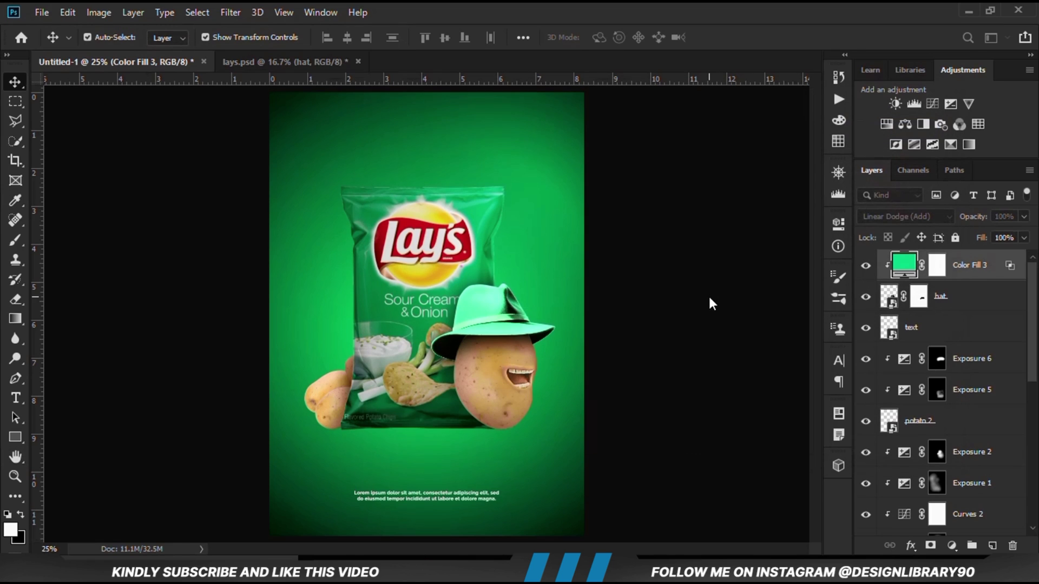
{"action": "left_click", "coordinate": [866, 265]}
{"action": "left_click", "coordinate": [866, 265]}
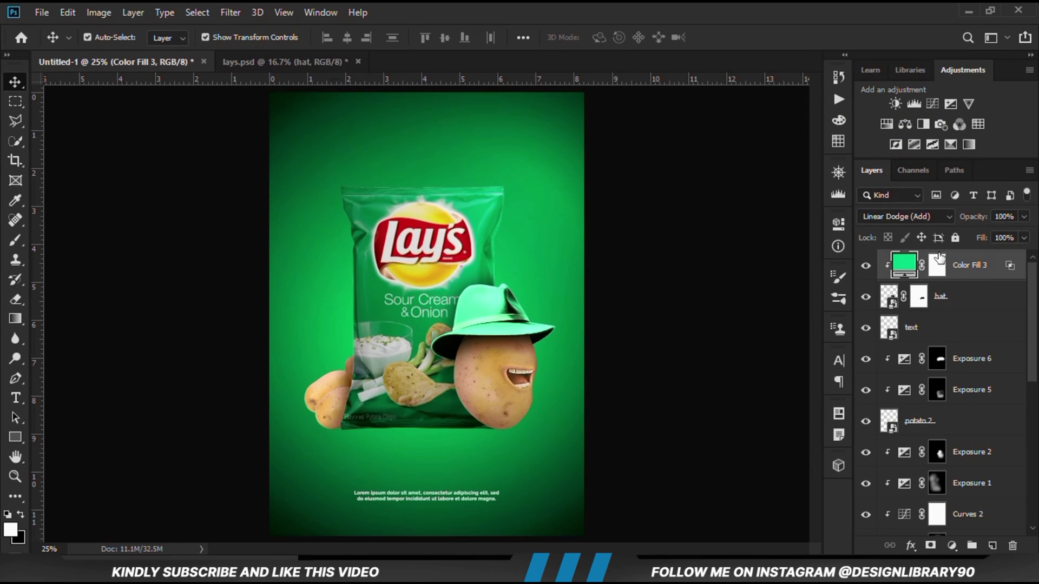
Step: Invert the Color Fill 3 mask to black and paint the green rim light onto the hat's right side with a low-opacity white brush
{"action": "left_click", "coordinate": [941, 268]}
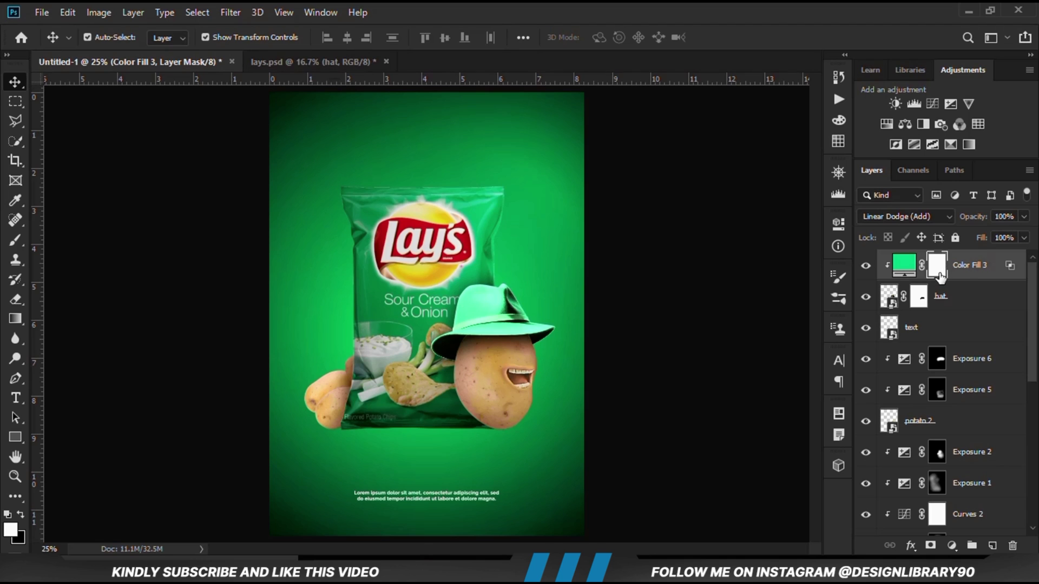
{"action": "key", "text": "ctrl+i"}
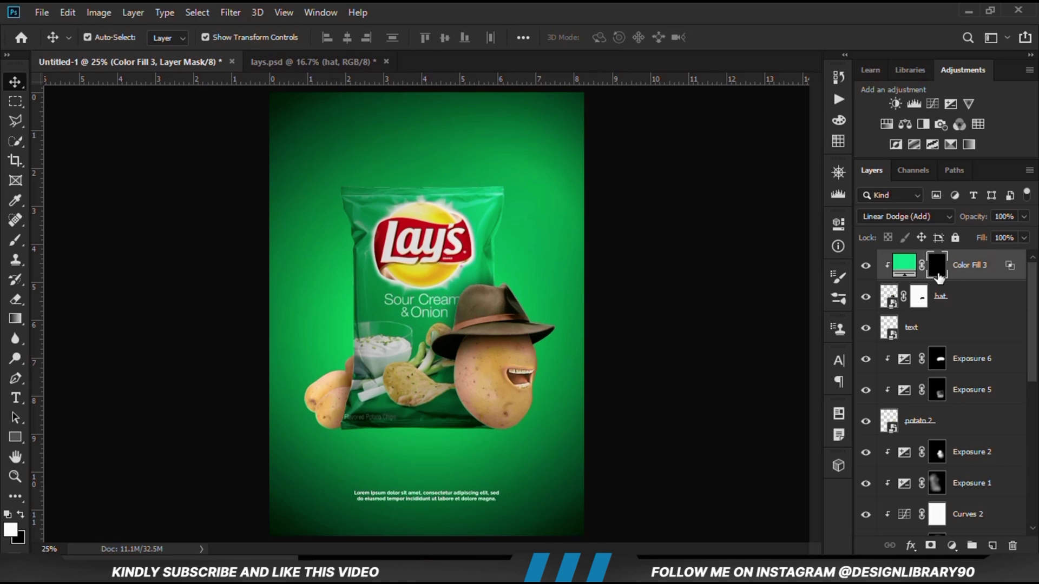
{"action": "left_click", "coordinate": [16, 240]}
{"action": "left_click", "coordinate": [54, 241]}
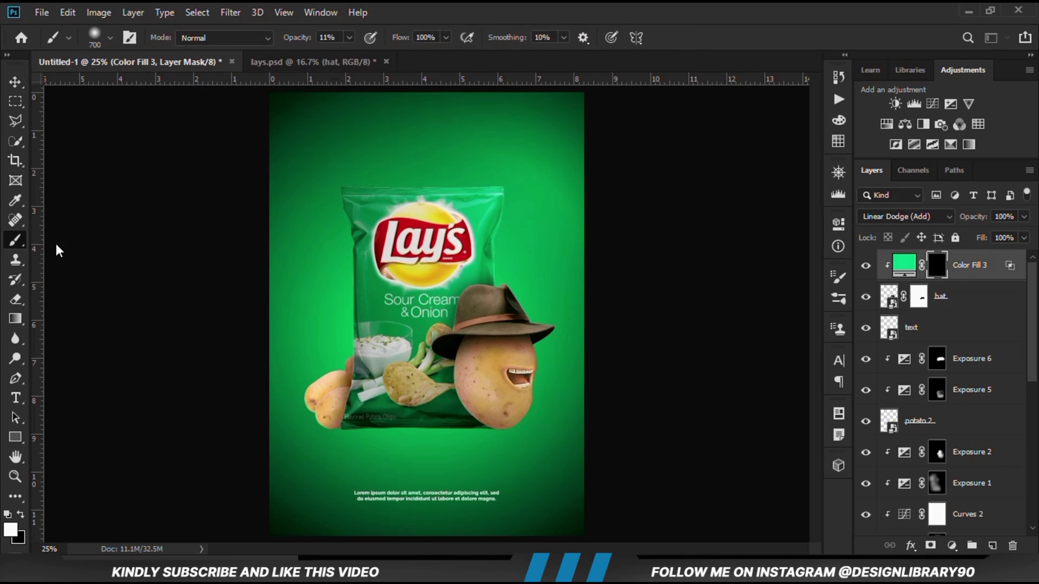
{"action": "left_click", "coordinate": [349, 37]}
{"action": "left_click", "coordinate": [350, 56]}
{"action": "left_click", "coordinate": [10, 532]}
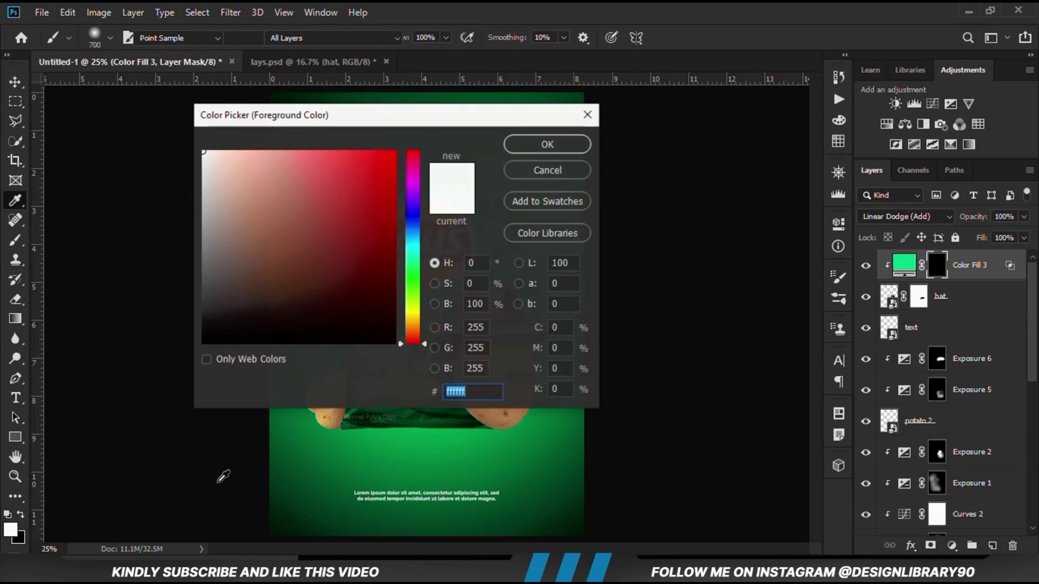
{"action": "left_click", "coordinate": [541, 150]}
{"action": "mouse_move", "coordinate": [531, 214]}
{"action": "left_mouse_down"}
{"action": "mouse_move", "coordinate": [536, 293]}
{"action": "mouse_move", "coordinate": [509, 261]}
{"action": "mouse_move", "coordinate": [522, 284]}
{"action": "mouse_move", "coordinate": [483, 260]}
{"action": "mouse_move", "coordinate": [439, 277]}
{"action": "mouse_move", "coordinate": [457, 292]}
{"action": "mouse_move", "coordinate": [371, 305]}
{"action": "mouse_move", "coordinate": [495, 276]}
{"action": "mouse_move", "coordinate": [504, 258]}
{"action": "mouse_move", "coordinate": [537, 297]}
{"action": "mouse_move", "coordinate": [533, 285]}
{"action": "mouse_move", "coordinate": [546, 292]}
{"action": "mouse_move", "coordinate": [511, 288]}
{"action": "mouse_move", "coordinate": [508, 240]}
{"action": "mouse_move", "coordinate": [483, 277]}
{"action": "mouse_move", "coordinate": [420, 295]}
{"action": "mouse_move", "coordinate": [492, 278]}
{"action": "mouse_move", "coordinate": [529, 310]}
{"action": "mouse_move", "coordinate": [568, 308]}
{"action": "mouse_move", "coordinate": [539, 285]}
{"action": "mouse_move", "coordinate": [566, 323]}
{"action": "mouse_move", "coordinate": [547, 311]}
{"action": "mouse_move", "coordinate": [574, 315]}
{"action": "mouse_move", "coordinate": [535, 300]}
{"action": "mouse_move", "coordinate": [577, 316]}
{"action": "mouse_move", "coordinate": [455, 313]}
{"action": "mouse_move", "coordinate": [479, 319]}
{"action": "mouse_move", "coordinate": [591, 301]}
{"action": "mouse_move", "coordinate": [499, 298]}
{"action": "mouse_move", "coordinate": [444, 333]}
{"action": "mouse_move", "coordinate": [505, 313]}
{"action": "mouse_move", "coordinate": [492, 321]}
{"action": "mouse_move", "coordinate": [552, 322]}
{"action": "left_mouse_up"}
Step: Refine the green light on the hat's mask with a smaller brush, alternating between black and white, and deselect the layer
{"action": "key", "text": "bracketleft"}
{"action": "key", "text": "bracketleft"}
{"action": "key", "text": "bracketleft"}
{"action": "key", "text": "bracketleft"}
{"action": "key", "text": "x"}
{"action": "key", "text": "x"}
{"action": "left_click_drag", "start_coordinate": [16, 81], "coordinate": [56, 88]}
{"action": "left_click", "coordinate": [173, 208]}
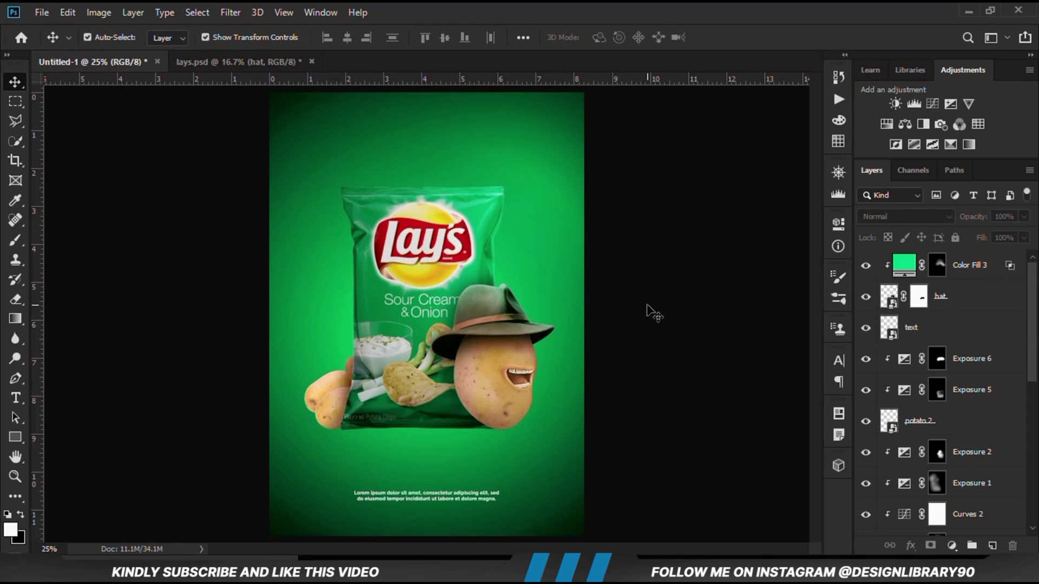
Step: Select the Curves 1 layer, check the back potatoes with their layer and Exposure 3 hidden and shown, and make Exposure 4 visible
{"action": "key", "text": "ctrl+minus"}
{"action": "key", "text": "ctrl+plus"}
{"action": "scroll", "coordinate": [983, 431], "scroll_direction": "down", "scroll_amount": 5}
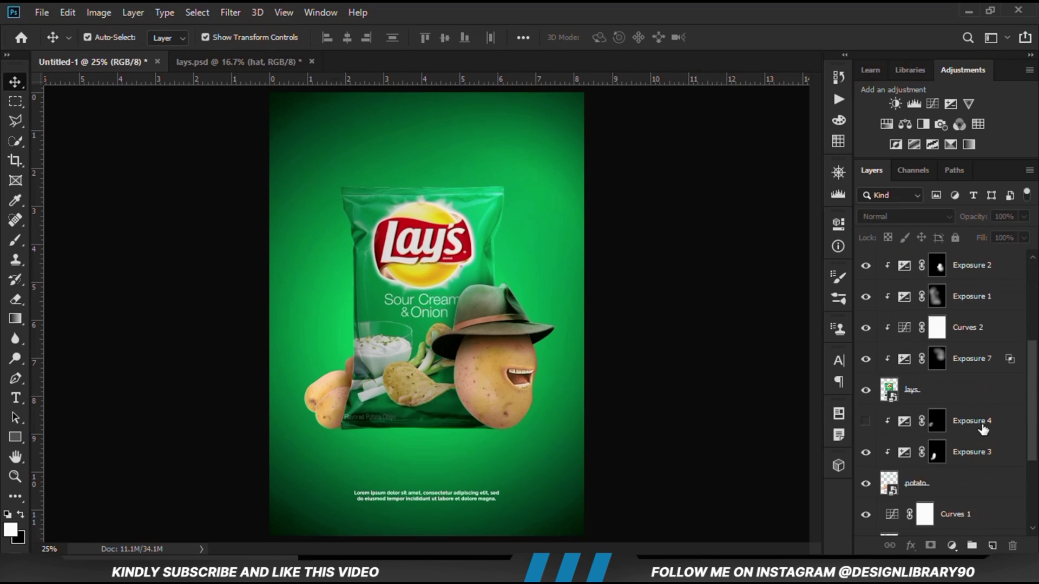
{"action": "left_click", "coordinate": [960, 370]}
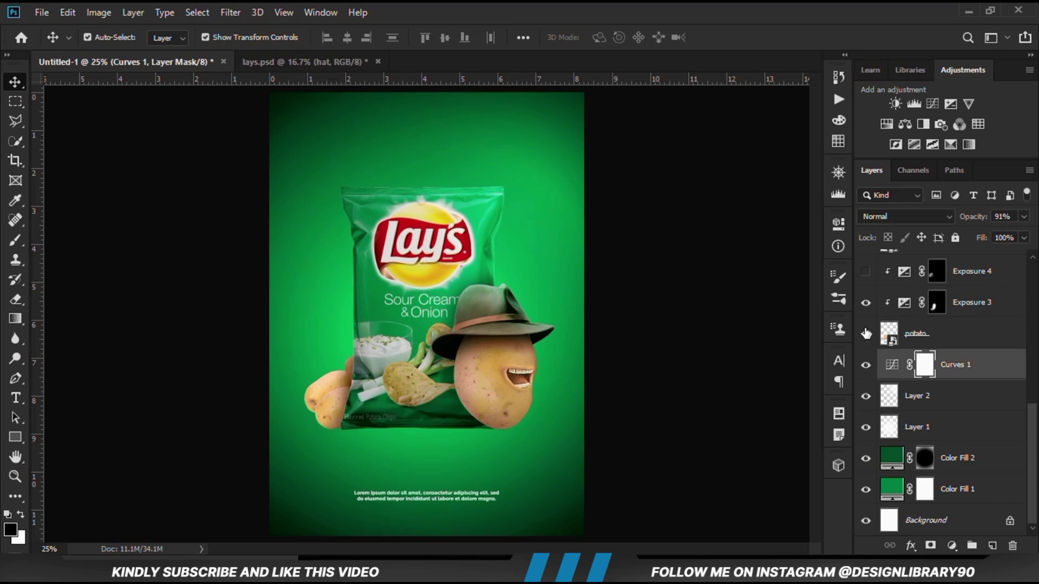
{"action": "left_click", "coordinate": [866, 334]}
{"action": "left_click", "coordinate": [865, 303]}
{"action": "left_click", "coordinate": [866, 334]}
{"action": "left_click", "coordinate": [867, 334]}
{"action": "left_click", "coordinate": [866, 334]}
{"action": "left_click", "coordinate": [866, 302]}
{"action": "left_click", "coordinate": [866, 303]}
{"action": "left_click", "coordinate": [866, 272]}
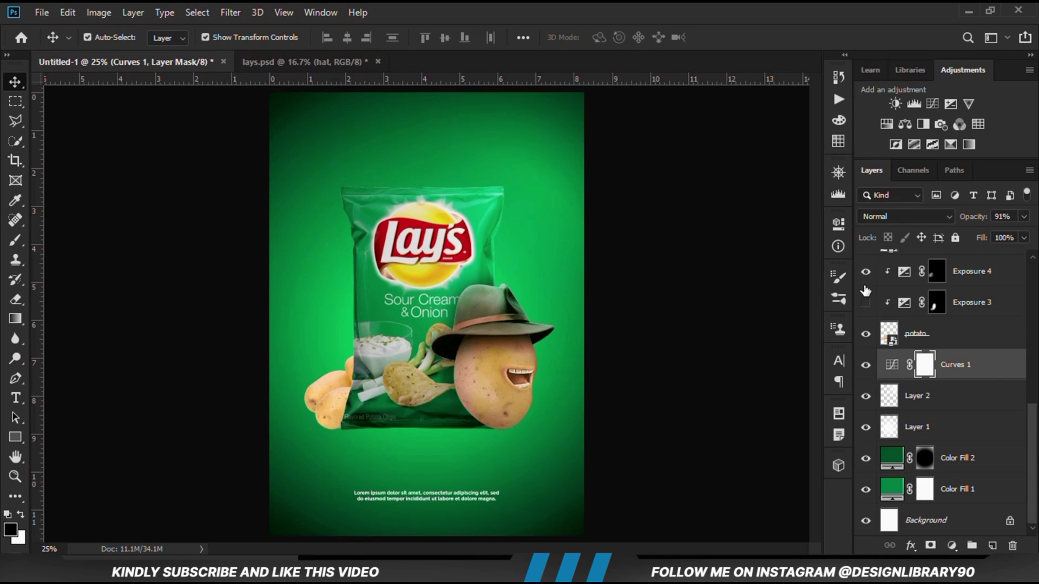
{"action": "left_click", "coordinate": [866, 303]}
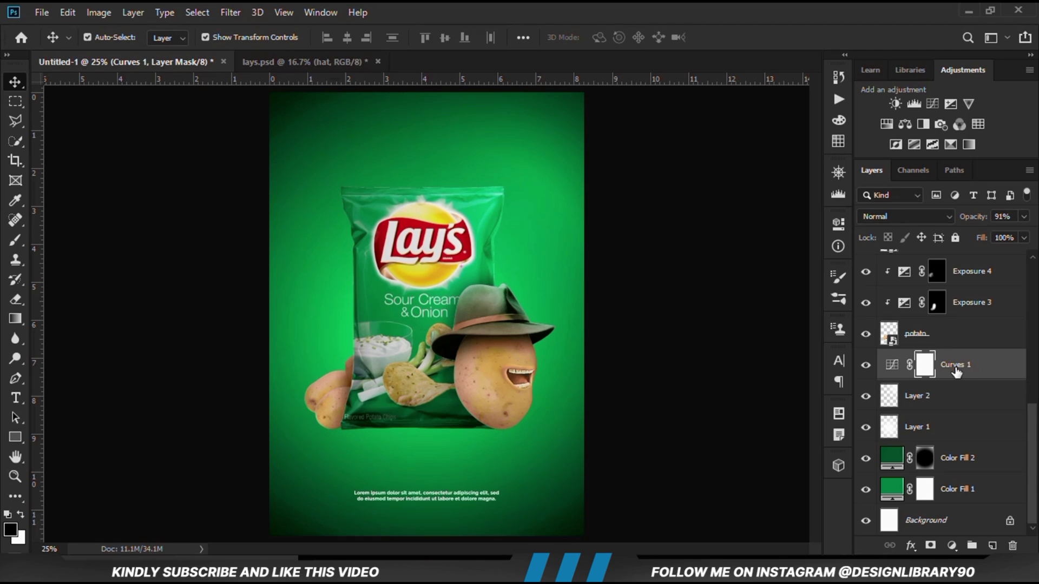
Step: Add a new layer above Curves 1 and ready a black brush at 100% opacity
{"action": "left_click", "coordinate": [992, 545]}
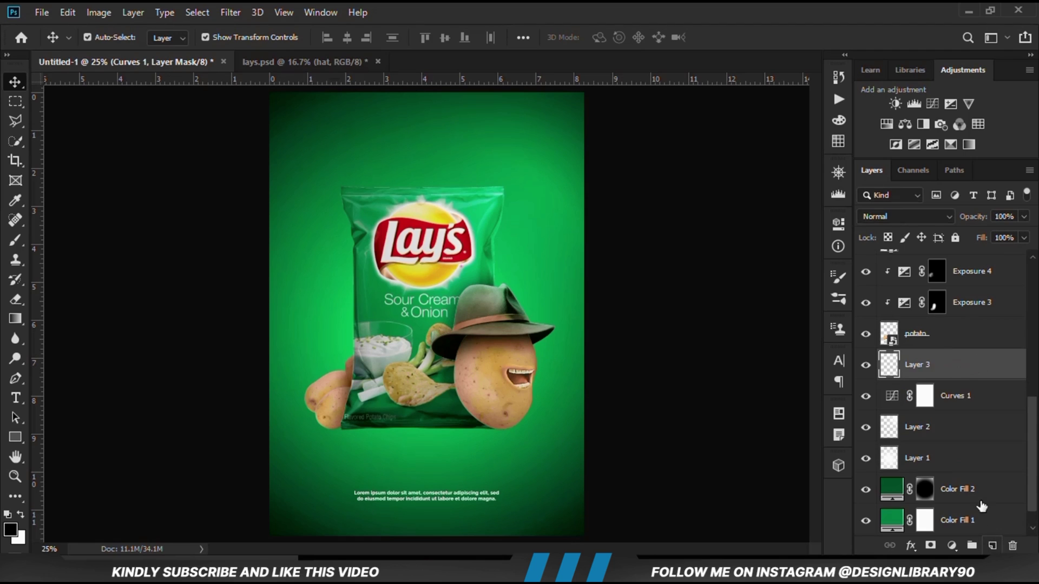
{"action": "left_click", "coordinate": [915, 343]}
{"action": "left_click", "coordinate": [914, 364]}
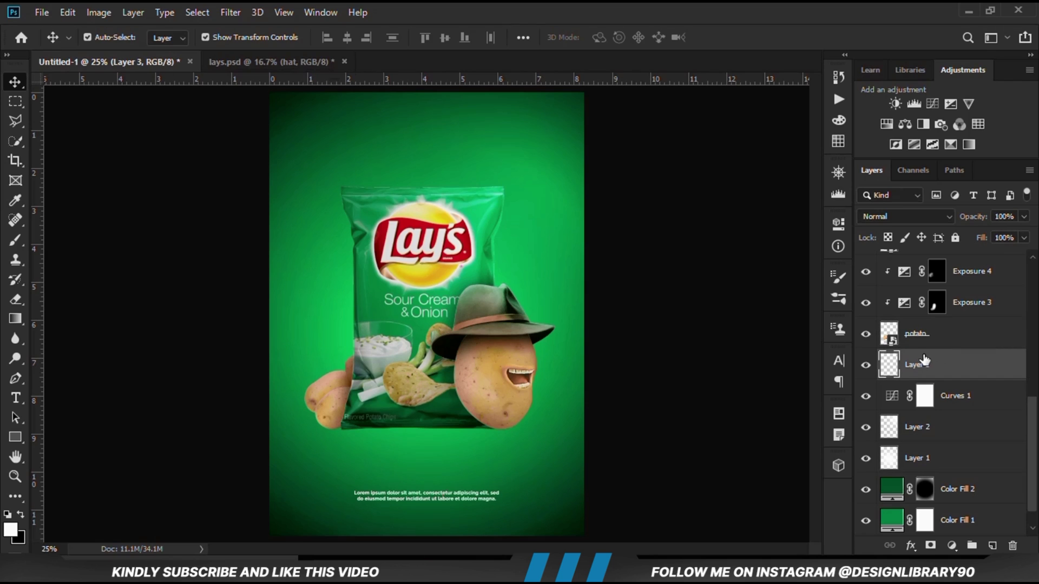
{"action": "right_click", "coordinate": [16, 239]}
{"action": "left_click", "coordinate": [54, 243]}
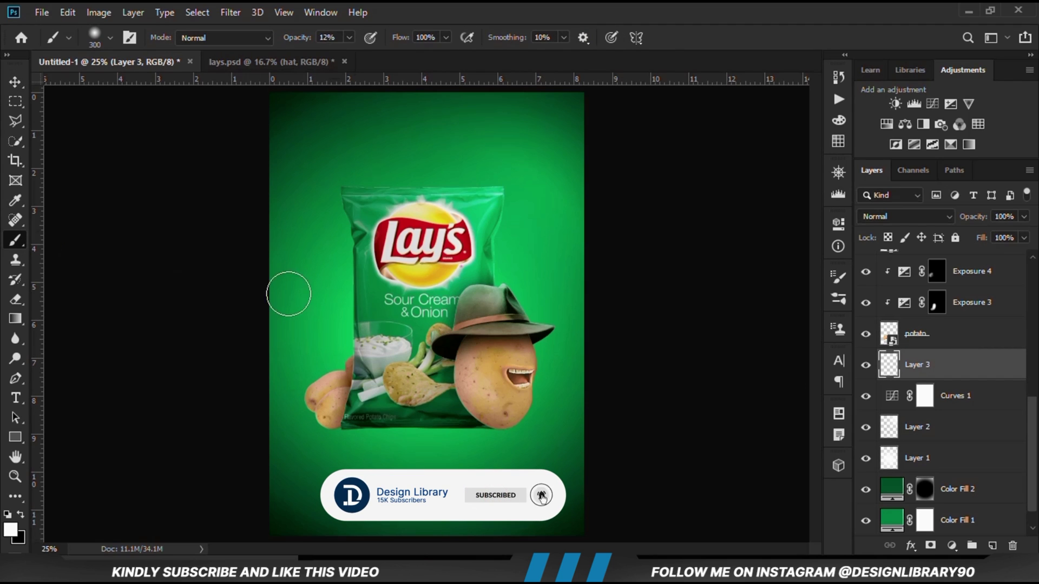
{"action": "left_click", "coordinate": [349, 37]}
{"action": "left_click", "coordinate": [412, 55]}
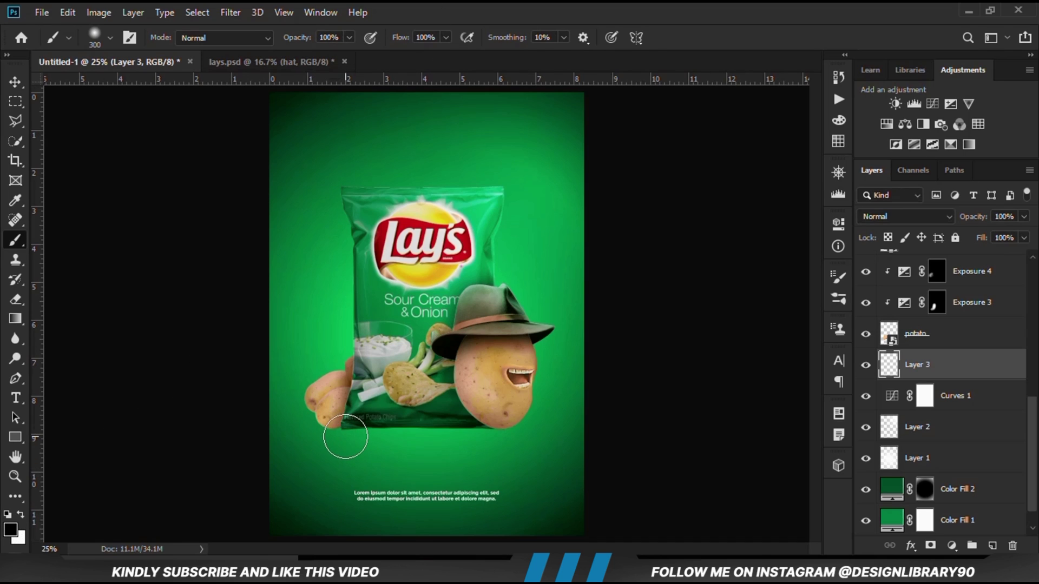
Step: Flatten the soft 300 px brush tip into a thin horizontal ellipse and paint contact shadows beneath the two back potatoes
{"action": "right_click", "coordinate": [345, 439]}
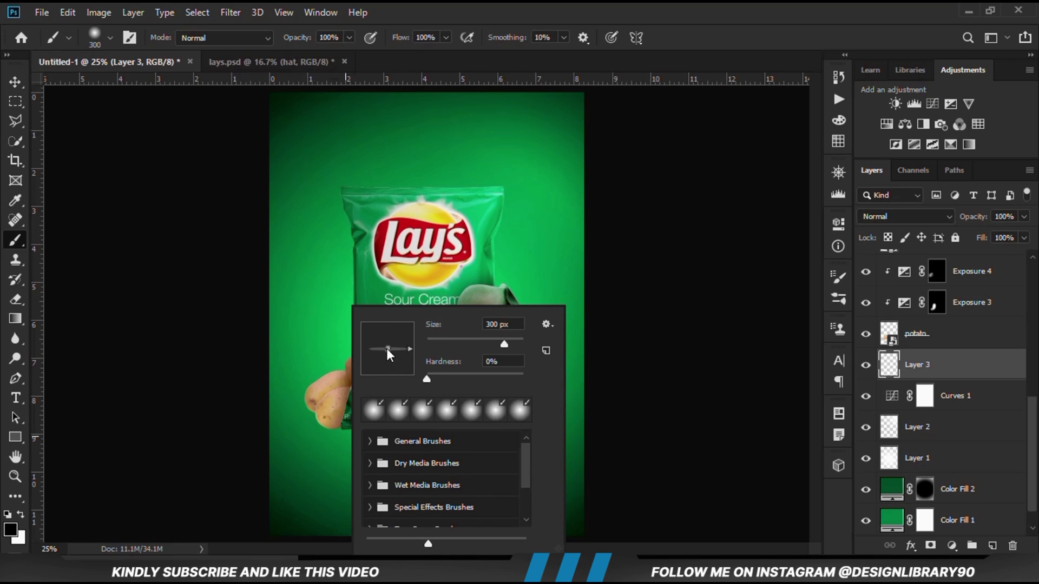
{"action": "left_click_drag", "start_coordinate": [388, 351], "coordinate": [388, 348]}
{"action": "key", "text": "Return"}
{"action": "scroll", "coordinate": [372, 417], "scroll_direction": "up", "scroll_amount": 3}
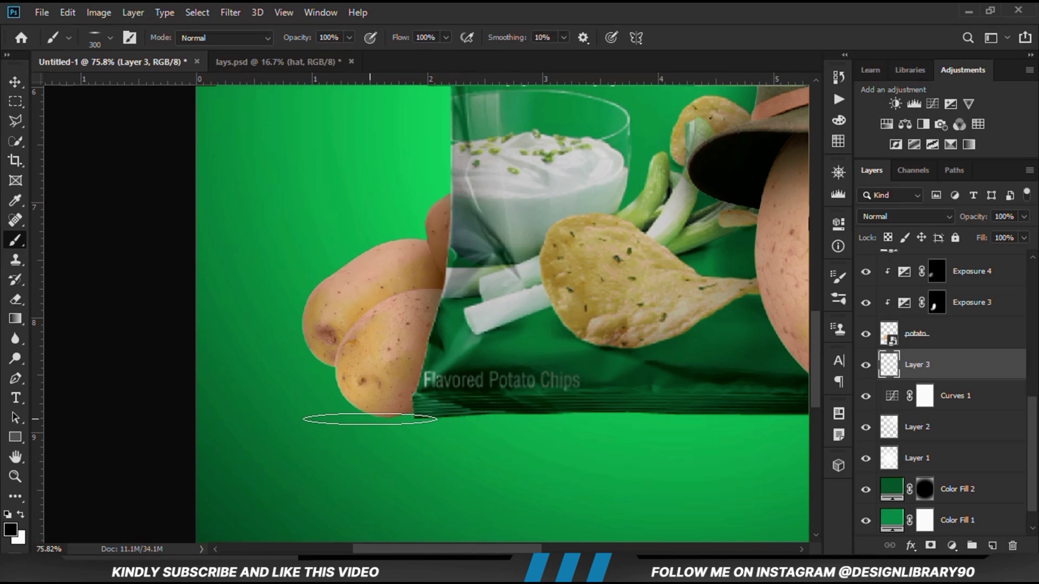
{"action": "left_click_drag", "start_coordinate": [370, 419], "coordinate": [349, 421]}
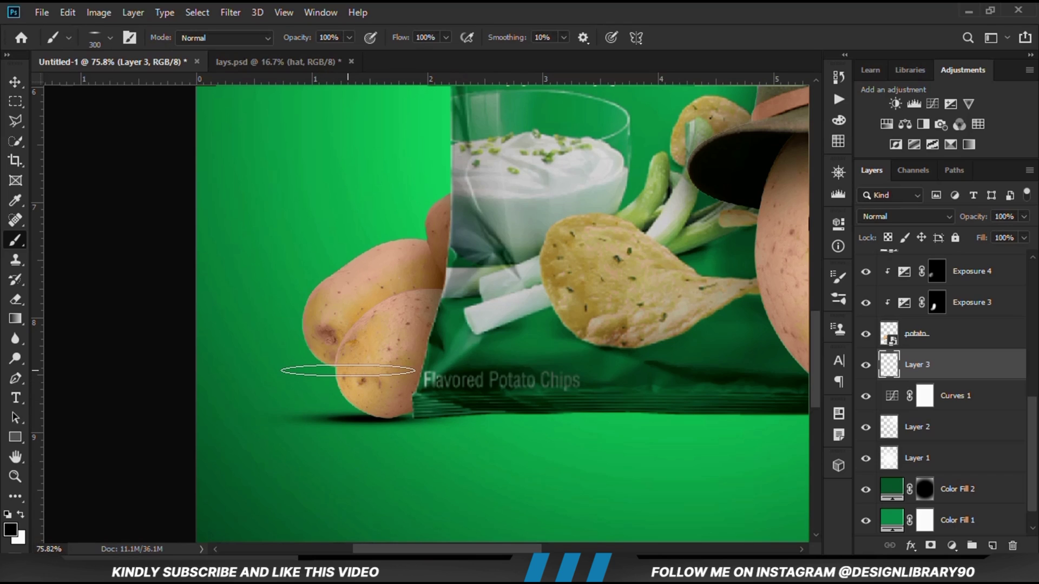
{"action": "left_click_drag", "start_coordinate": [348, 370], "coordinate": [336, 367]}
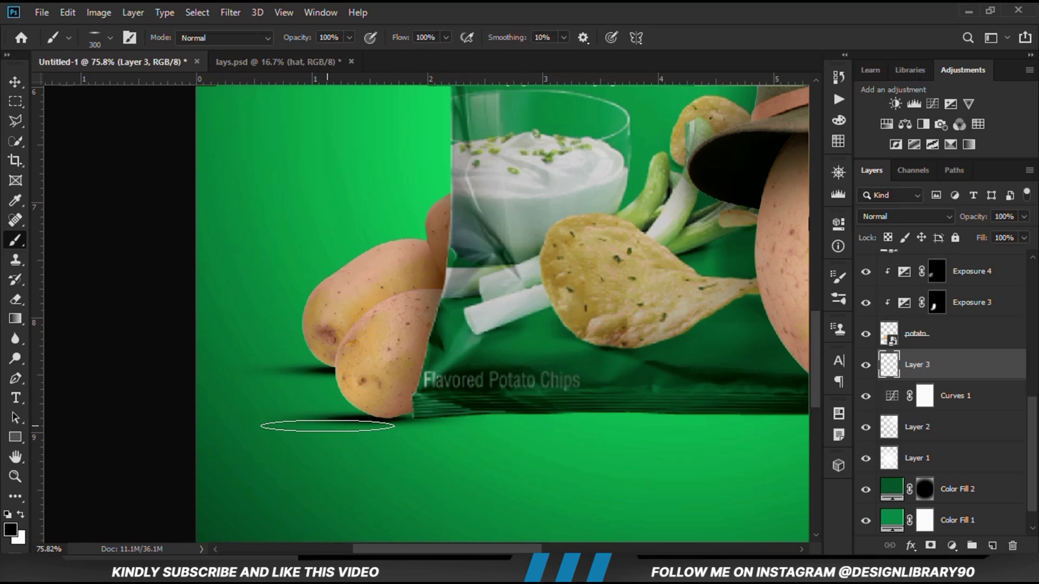
Step: Lower the opacity of the back potatoes' shadow layer to about 57%
{"action": "left_click", "coordinate": [1024, 217]}
{"action": "left_click_drag", "start_coordinate": [1003, 234], "coordinate": [1001, 237]}
{"action": "scroll", "coordinate": [255, 303], "scroll_direction": "down", "scroll_amount": 3}
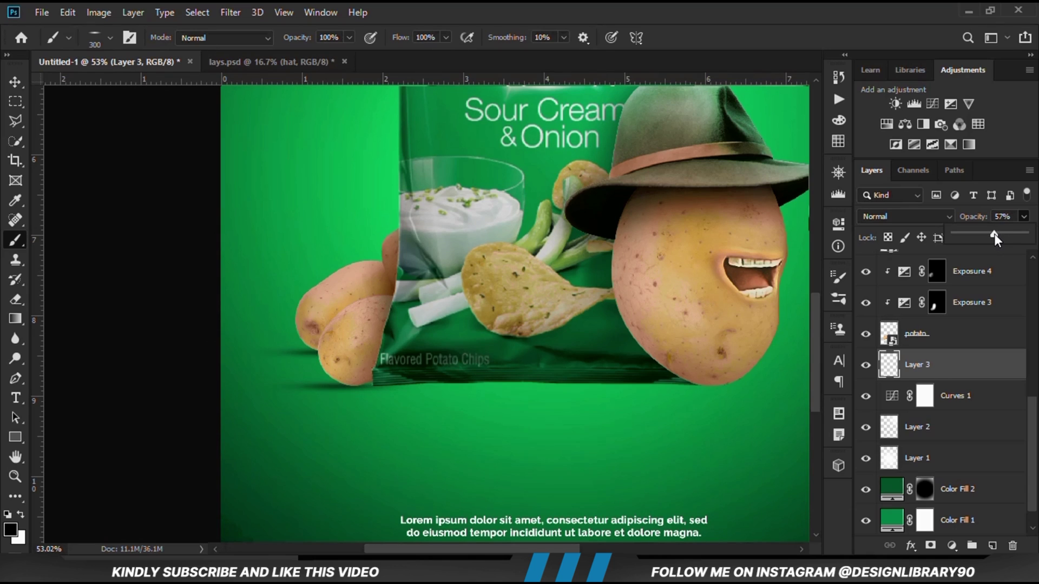
Step: On a new layer, paint a shadow under the hat-wearing potato with a 400 px flattened brush and lower the layer's opacity to 85%
{"action": "left_click", "coordinate": [992, 542]}
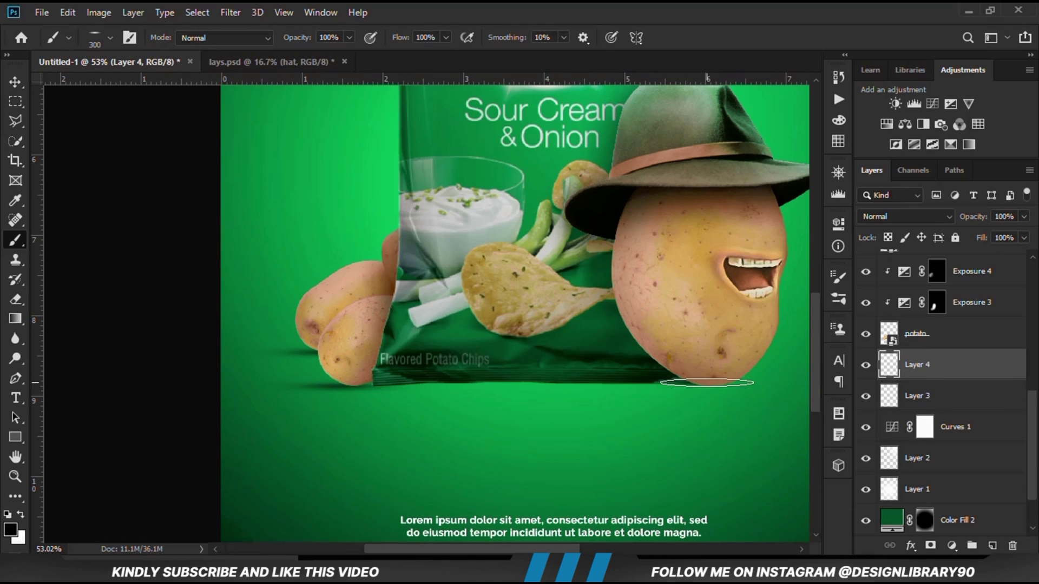
{"action": "key", "text": "bracketright"}
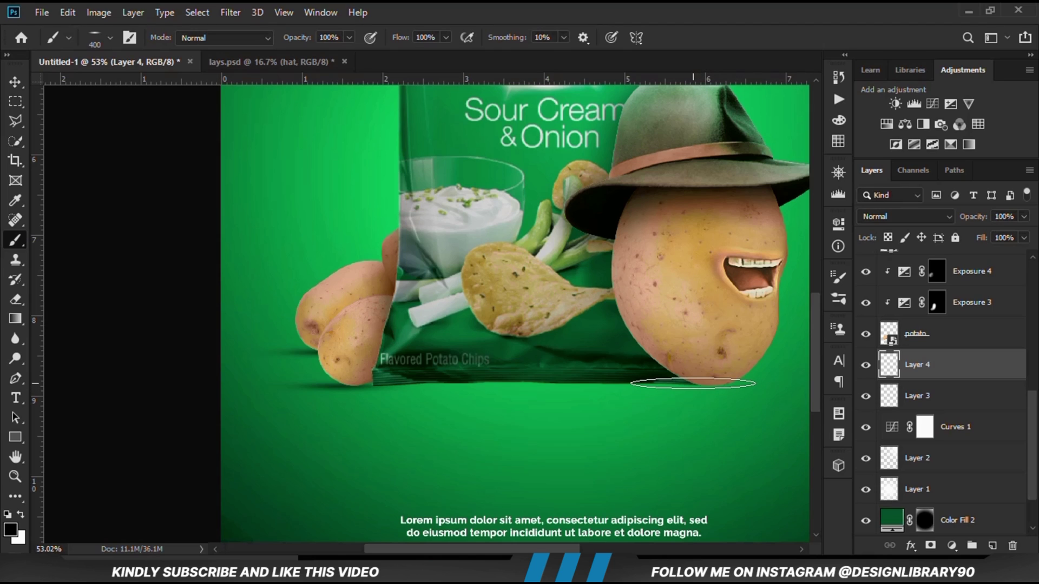
{"action": "left_click", "coordinate": [693, 384]}
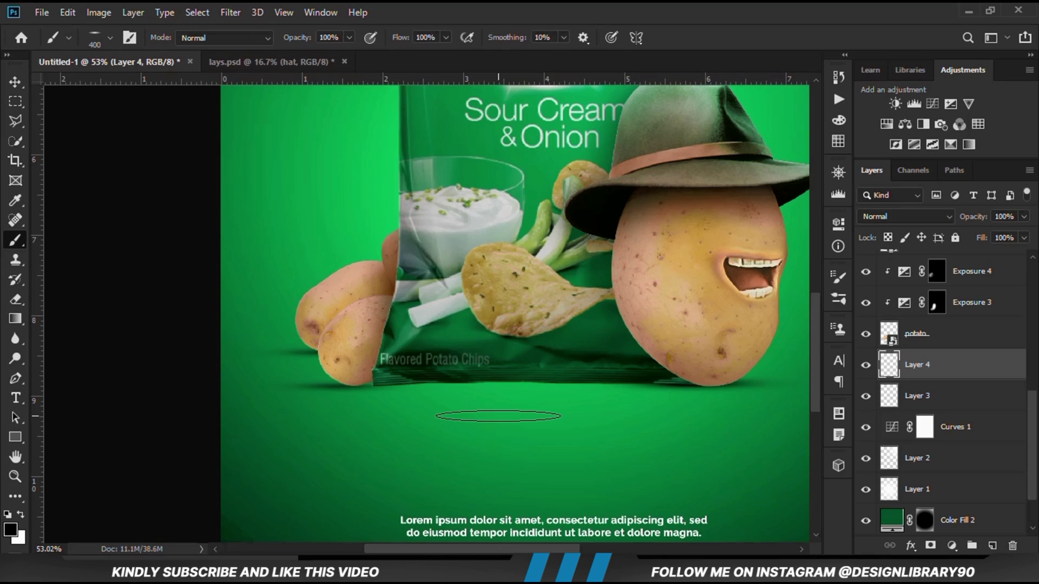
{"action": "left_click", "coordinate": [1023, 217]}
{"action": "left_click_drag", "start_coordinate": [1026, 234], "coordinate": [1013, 235]}
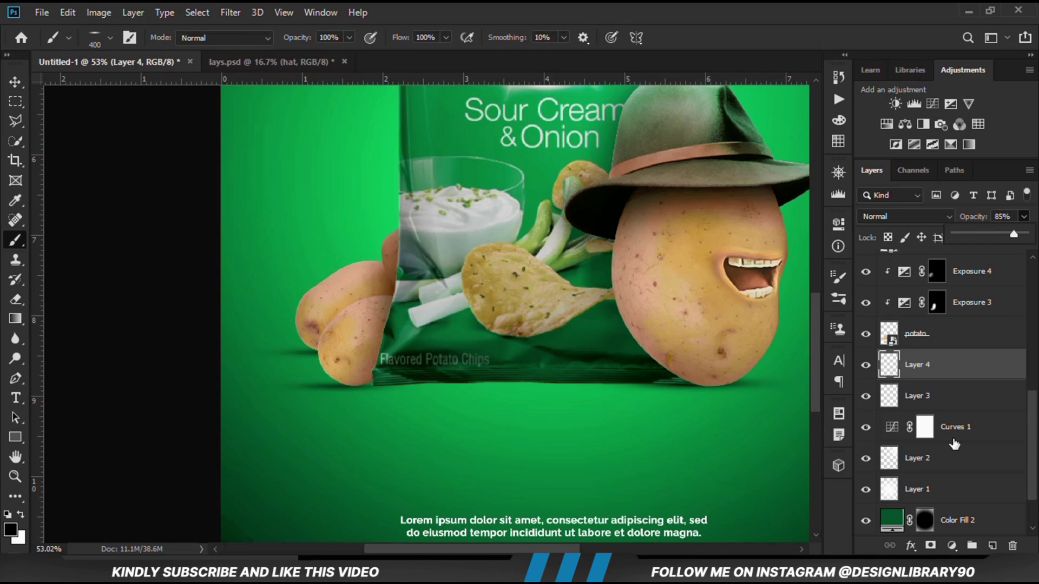
Step: Add another layer and paint a wide shadow along the chip bag's bottom edge with the flattened brush enlarged to about 1000 px
{"action": "left_click", "coordinate": [990, 545]}
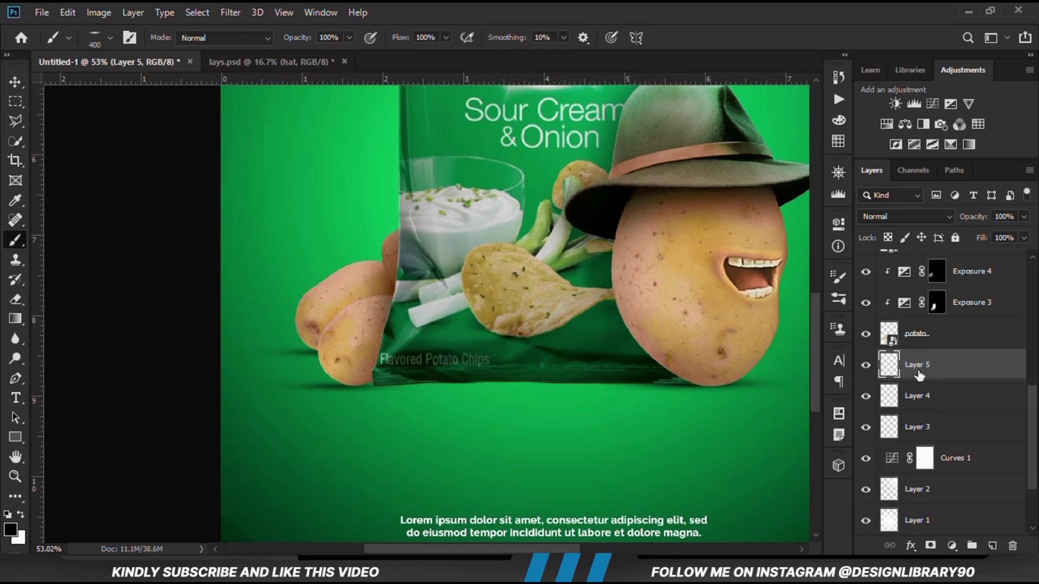
{"action": "key", "text": "bracketright"}
{"action": "key", "text": "bracketright"}
{"action": "key", "text": "bracketright"}
{"action": "key", "text": "bracketright"}
{"action": "key", "text": "bracketright"}
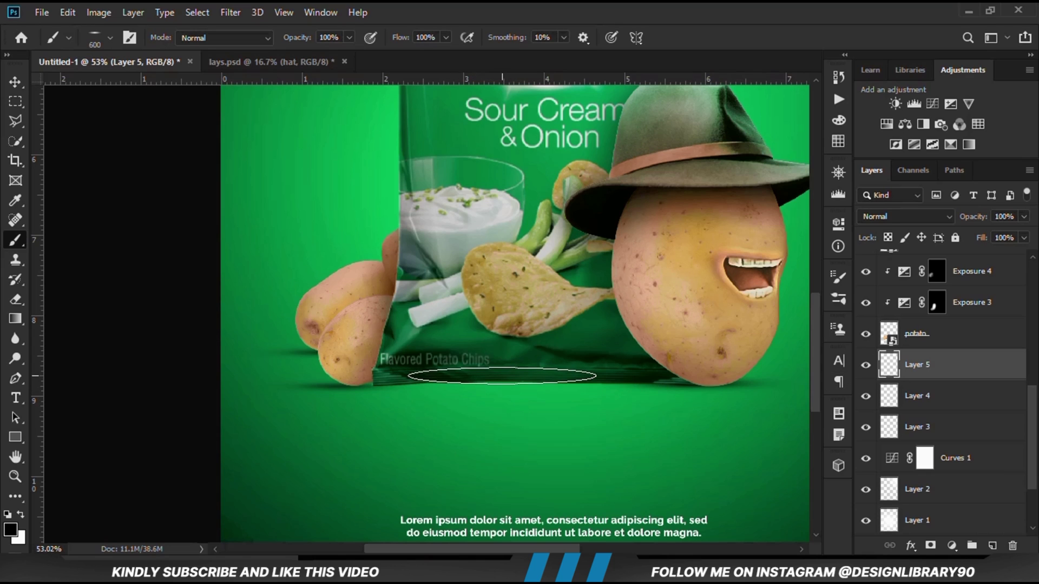
{"action": "key", "text": "bracketright"}
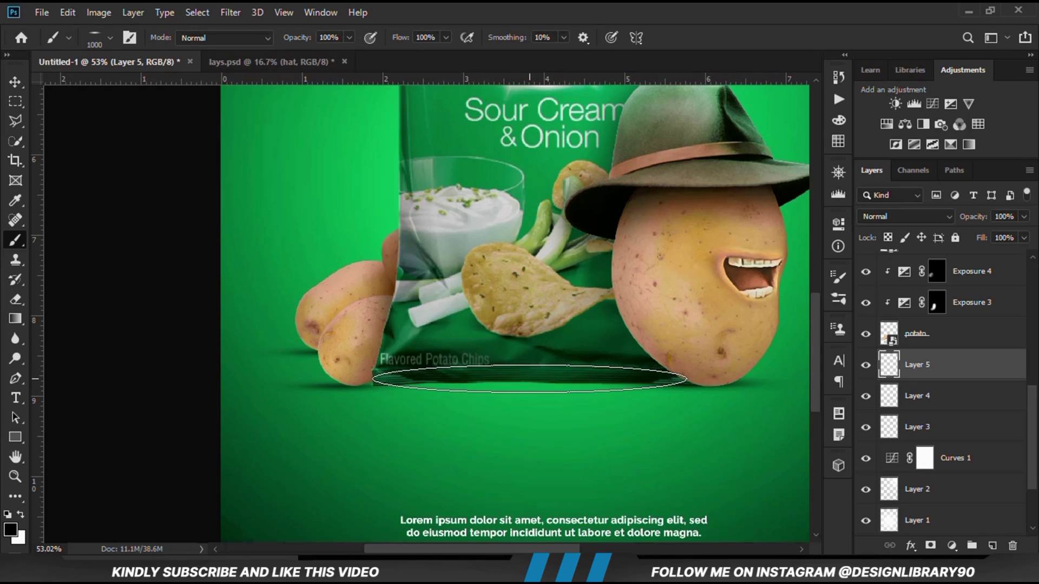
Step: On a new layer, paint a small shadow under the bag's lower-left corner, undoing the 250 px attempt and repainting at 175 px
{"action": "key", "text": "bracketleft"}
{"action": "key", "text": "bracketleft"}
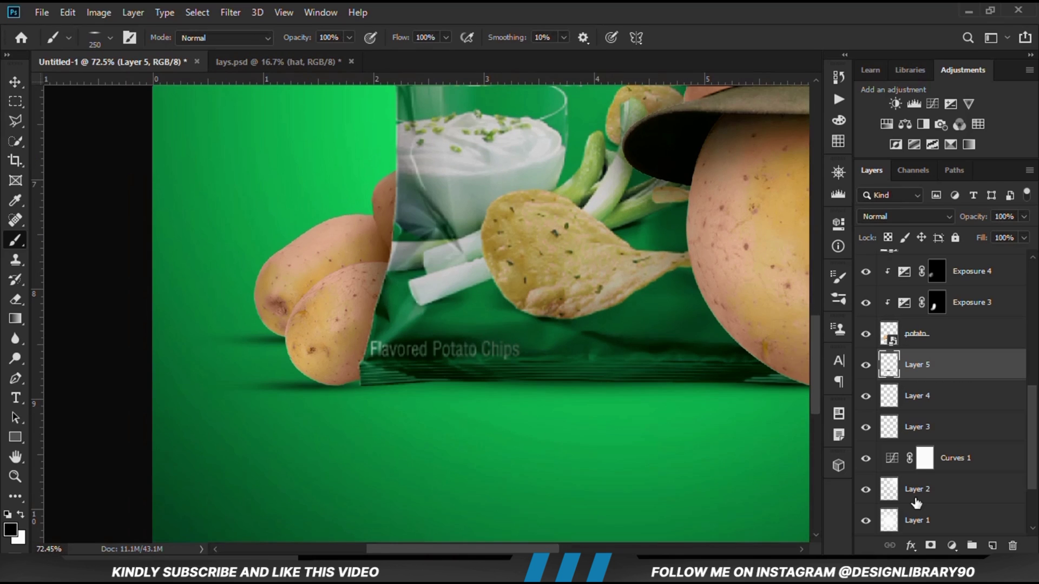
{"action": "left_click", "coordinate": [985, 543]}
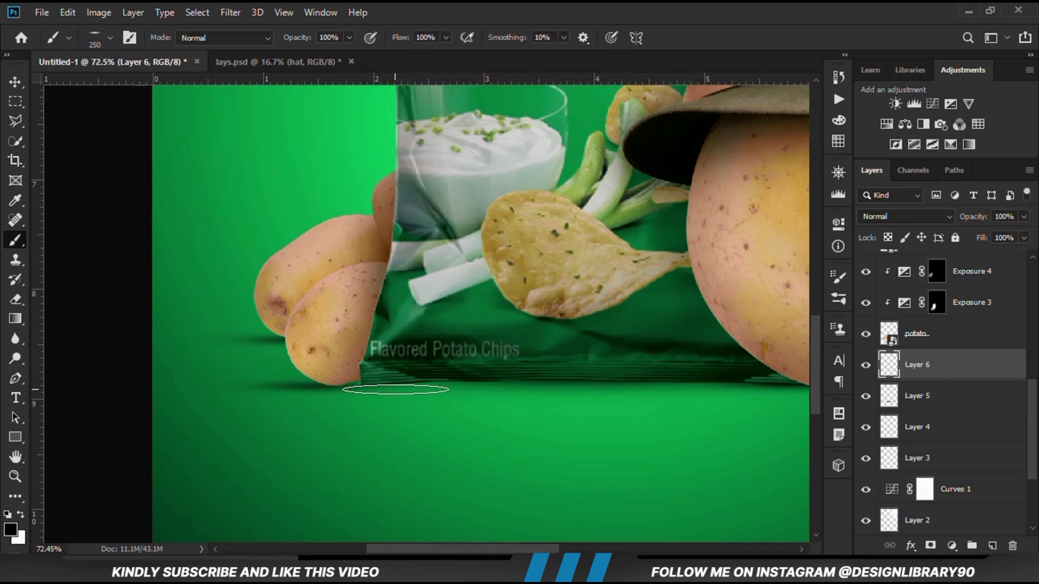
{"action": "left_click", "coordinate": [390, 388]}
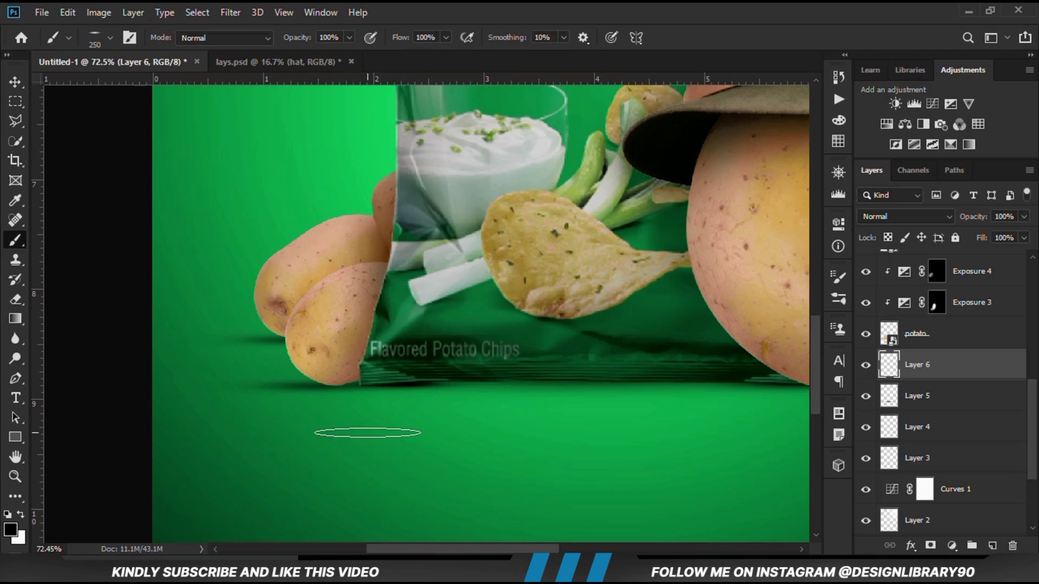
{"action": "scroll", "coordinate": [378, 407], "scroll_direction": "up", "scroll_amount": 3}
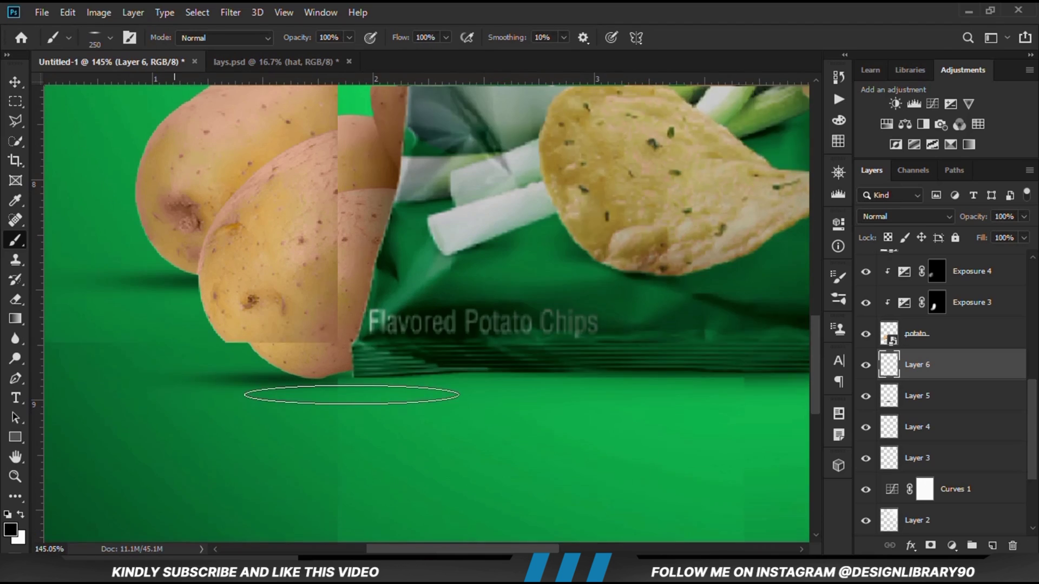
{"action": "key", "text": "ctrl+z"}
{"action": "key", "text": "bracketleft"}
{"action": "key", "text": "bracketleft"}
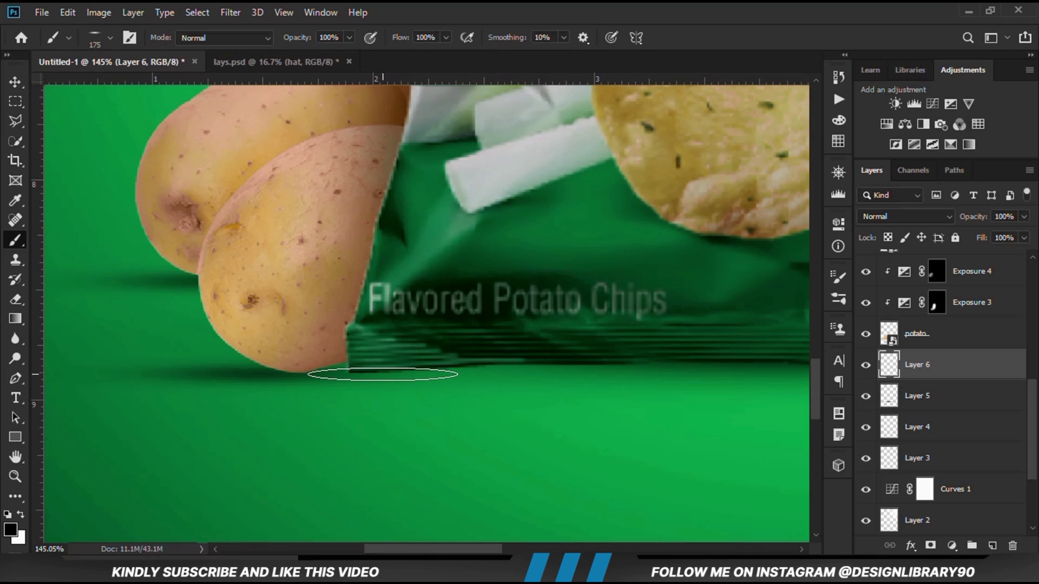
{"action": "left_click", "coordinate": [383, 374]}
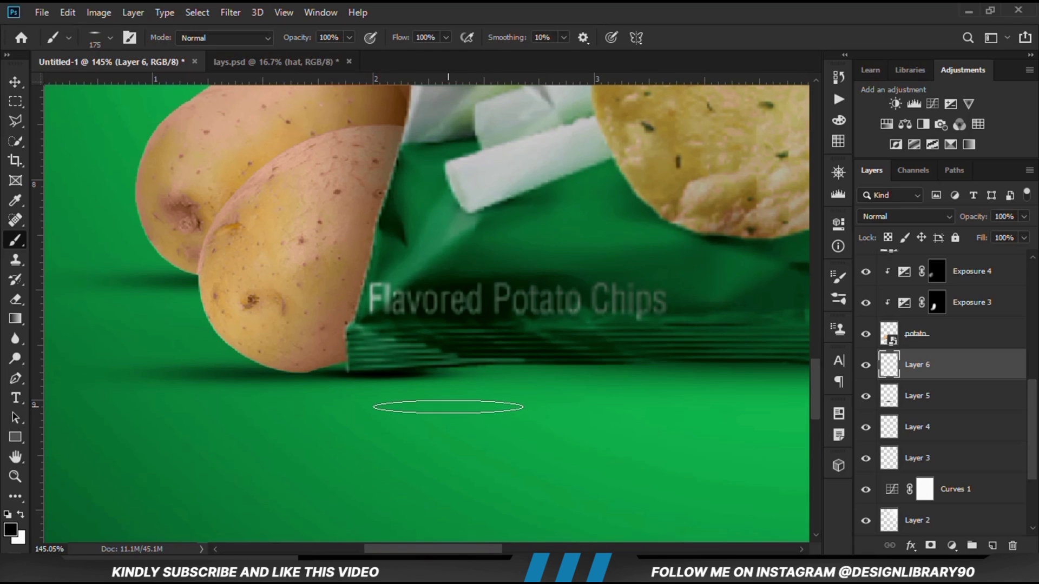
Step: Compare the bag corner shadow hidden and shown, and lower the opacity of Layer 6
{"action": "left_click", "coordinate": [16, 81]}
{"action": "left_click", "coordinate": [866, 365]}
{"action": "left_click", "coordinate": [866, 366]}
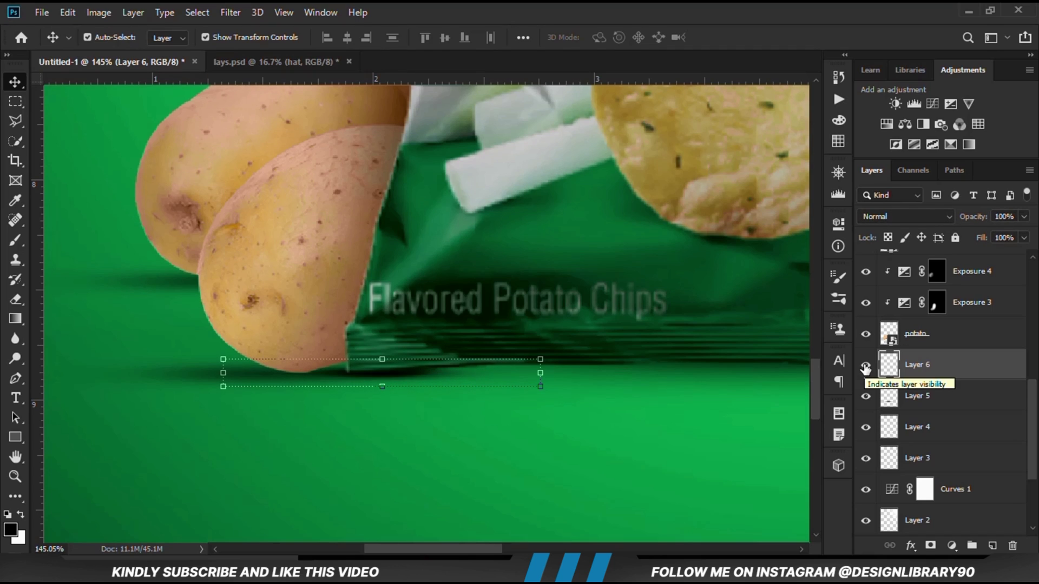
{"action": "left_click", "coordinate": [1024, 216]}
{"action": "left_click_drag", "start_coordinate": [1012, 236], "coordinate": [1004, 238]}
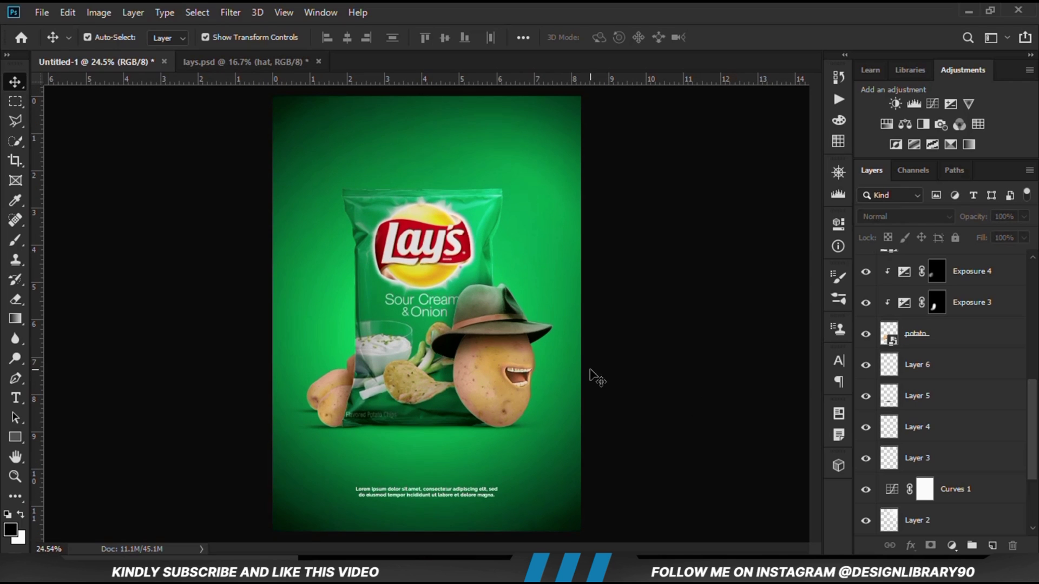
Step: Create a Solid Color fill layer on top of the stack using the green hex code 0ad882 copied from the other window
{"action": "left_click", "coordinate": [951, 546]}
{"action": "left_click", "coordinate": [951, 280]}
{"action": "key", "text": "alt+Tab"}
{"action": "double_click", "coordinate": [124, 245]}
{"action": "right_click", "coordinate": [96, 248]}
{"action": "left_click", "coordinate": [146, 296]}
{"action": "left_click", "coordinate": [508, 33]}
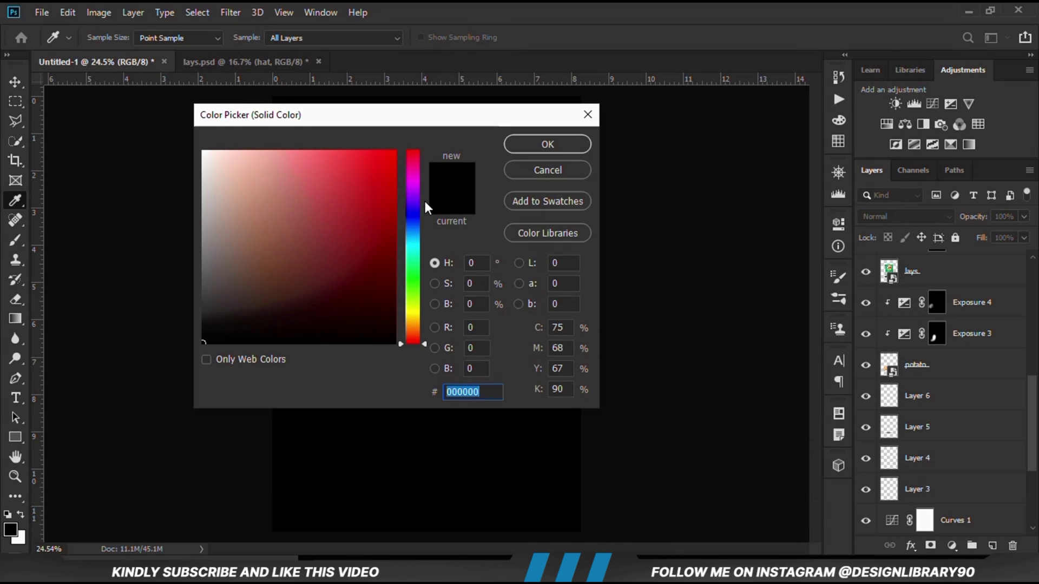
{"action": "right_click", "coordinate": [470, 386]}
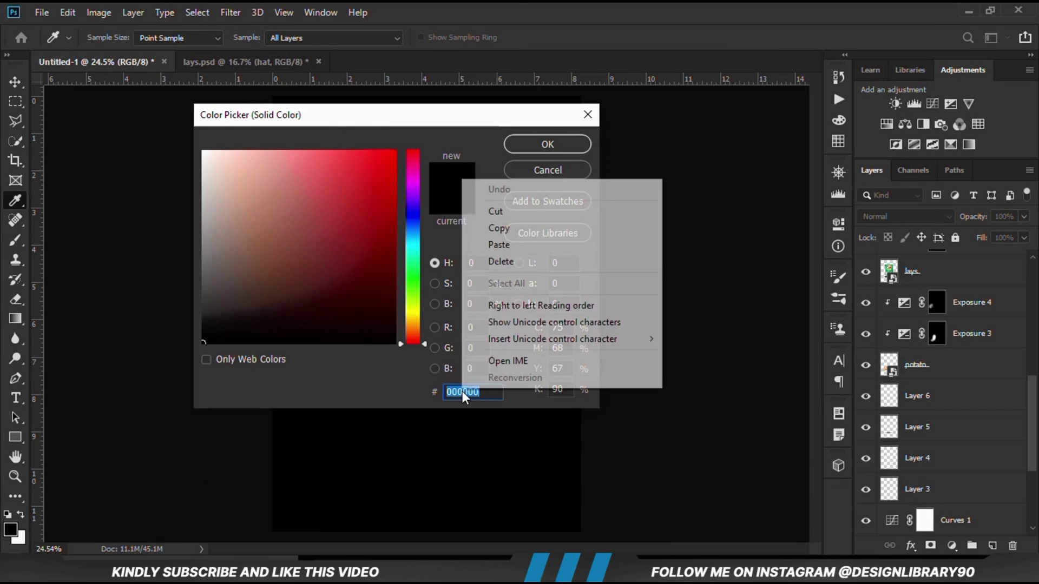
{"action": "left_click", "coordinate": [499, 244]}
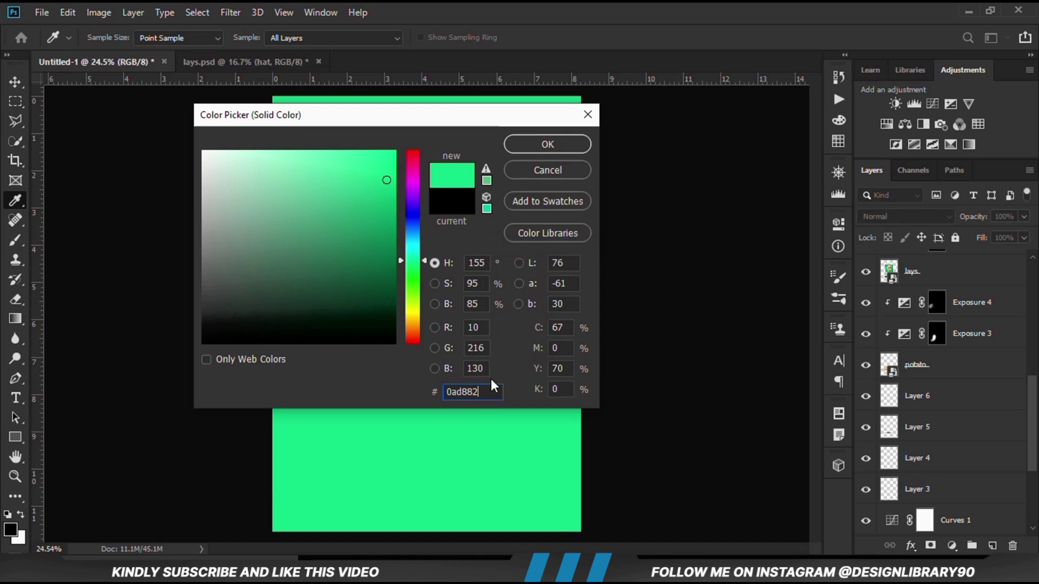
{"action": "left_click", "coordinate": [548, 145]}
Step: Set Color Fill 4's blend mode to Overlay and compare the poster with the fill hidden and shown
{"action": "left_click", "coordinate": [864, 266]}
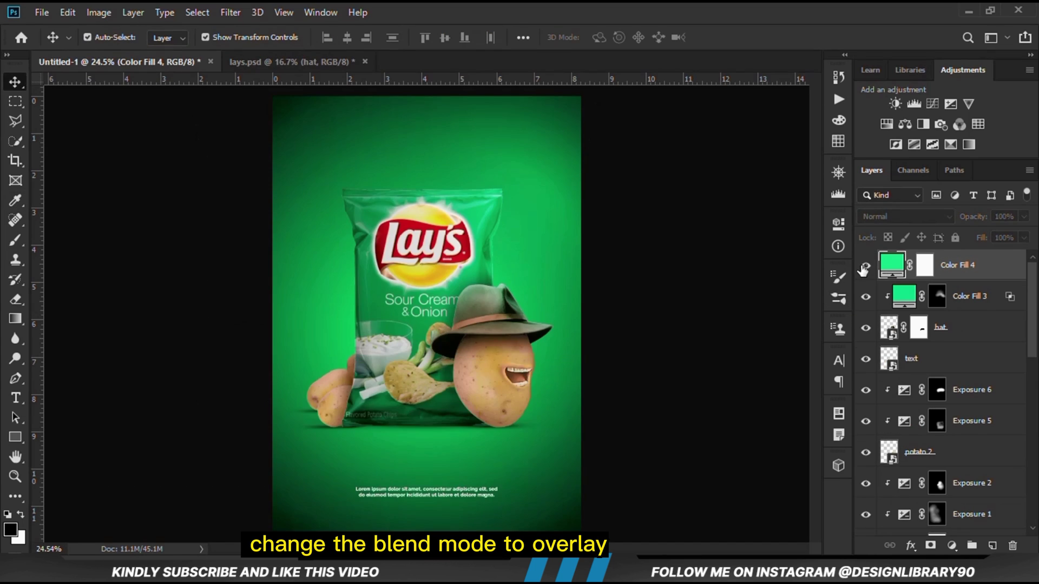
{"action": "left_click", "coordinate": [864, 267]}
{"action": "left_click", "coordinate": [895, 217]}
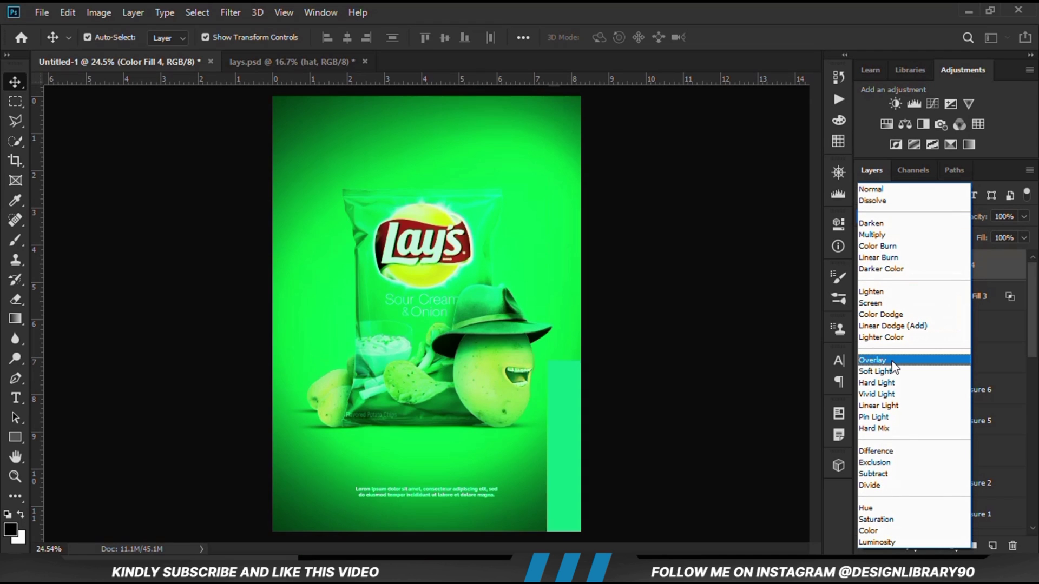
{"action": "left_click", "coordinate": [895, 361]}
{"action": "left_click", "coordinate": [864, 266]}
{"action": "left_click", "coordinate": [864, 266]}
Step: Select Color Fill 4's layer mask and set up the Gradient tool with the black Foreground to Transparent preset
{"action": "left_click", "coordinate": [925, 264]}
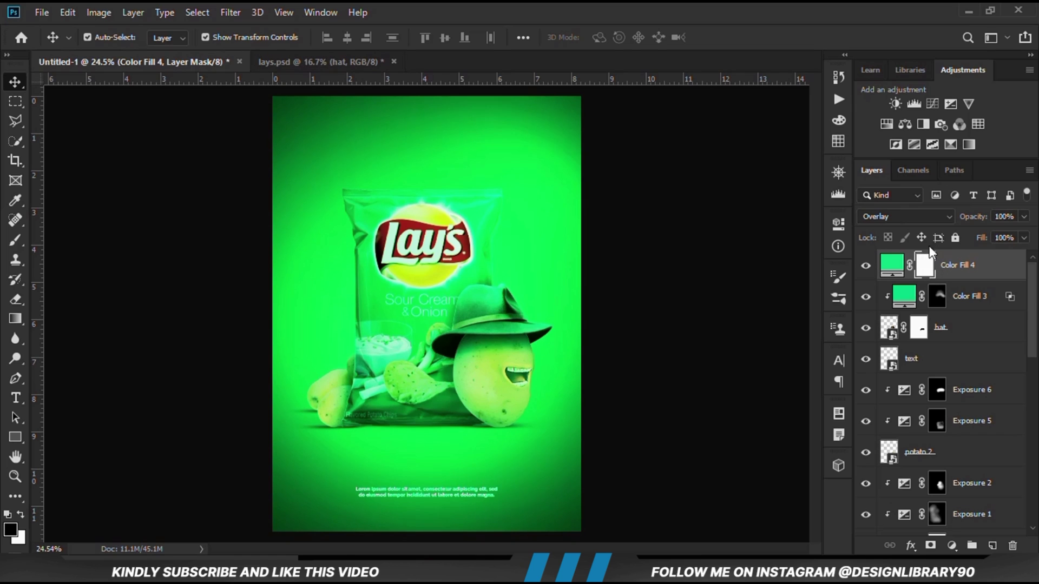
{"action": "left_click_drag", "start_coordinate": [17, 317], "coordinate": [67, 315]}
{"action": "left_click", "coordinate": [67, 315]}
{"action": "left_click", "coordinate": [125, 41]}
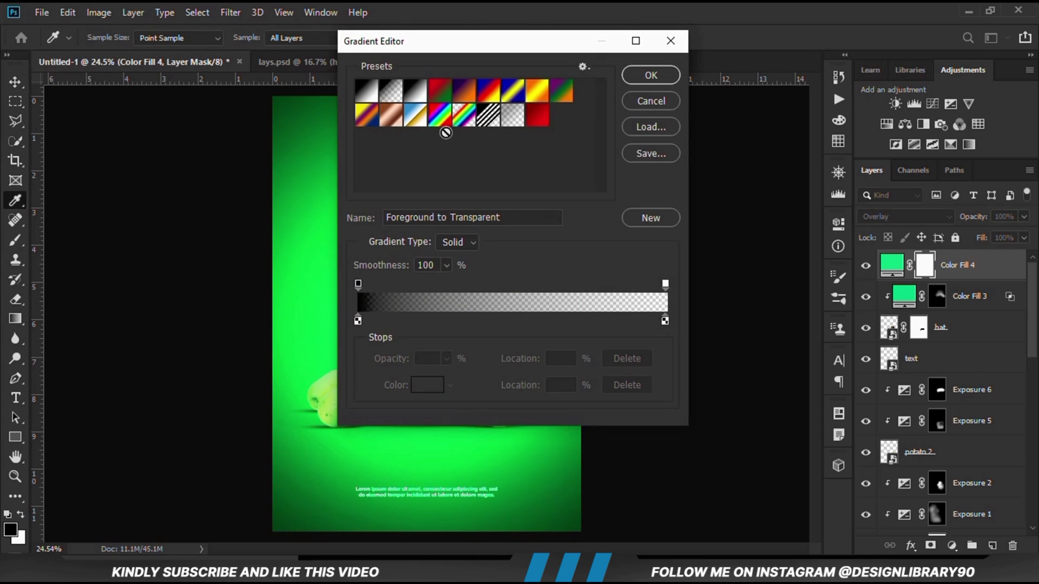
{"action": "left_click_drag", "start_coordinate": [389, 94], "coordinate": [499, 180]}
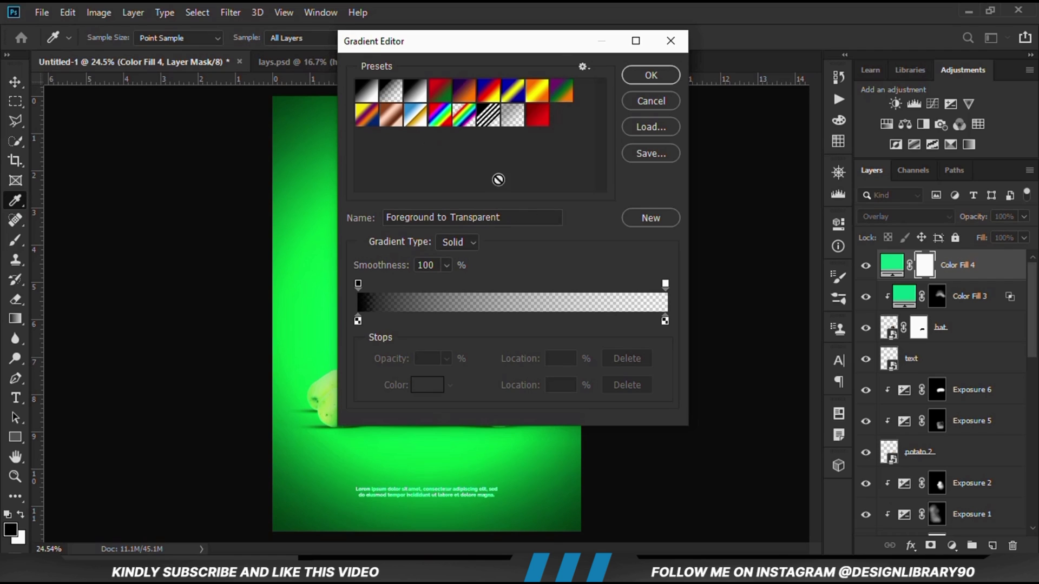
{"action": "triple_click", "coordinate": [520, 217]}
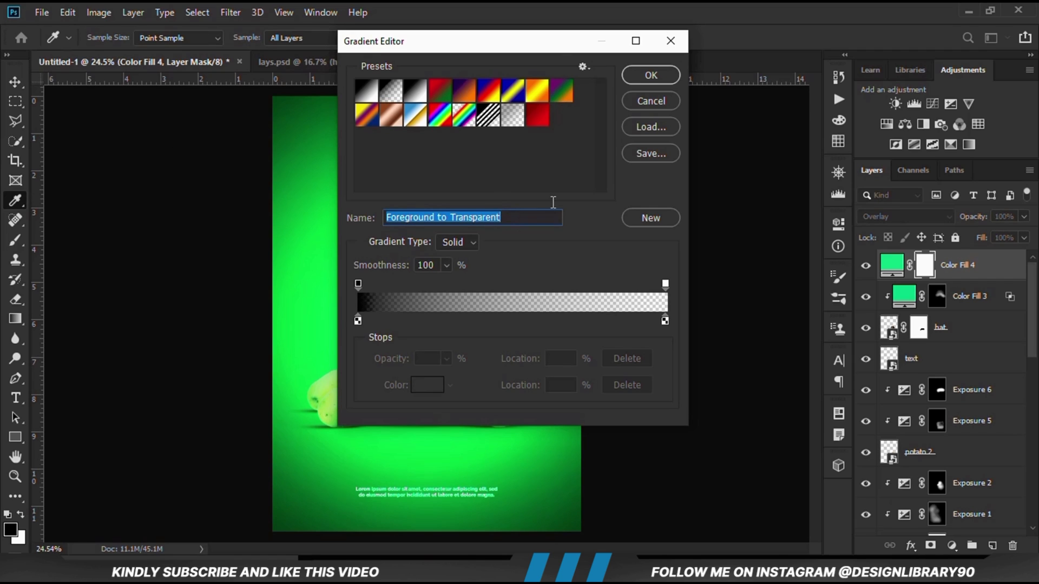
{"action": "left_click", "coordinate": [650, 75]}
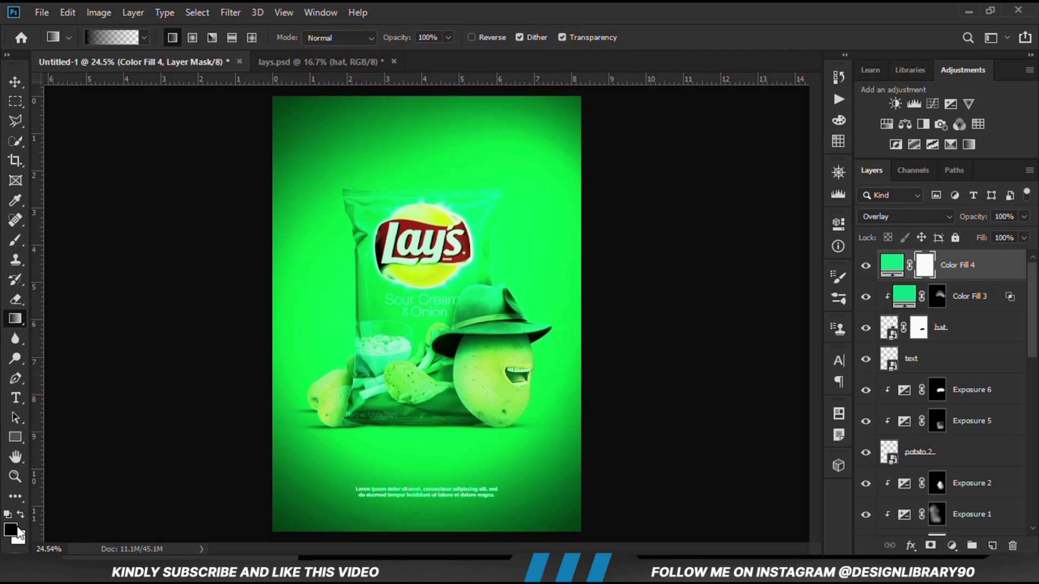
Step: Fade Color Fill 4 with diagonal mask gradients, keeping the glow at the poster's upper-right, and compare it hidden and shown
{"action": "scroll", "coordinate": [282, 401], "scroll_direction": "down", "scroll_amount": 2}
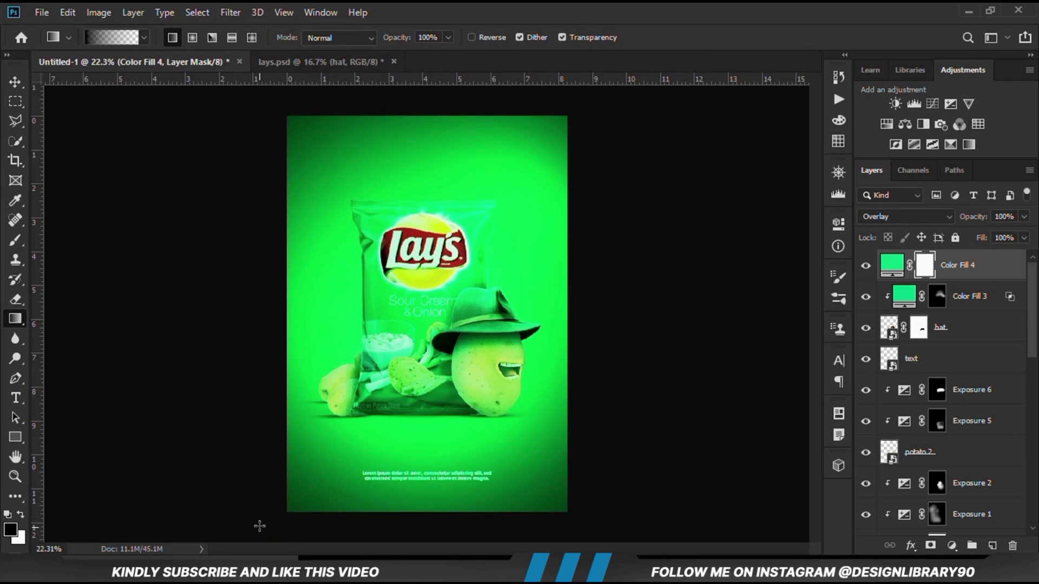
{"action": "left_click_drag", "start_coordinate": [534, 121], "coordinate": [343, 476]}
{"action": "left_click_drag", "start_coordinate": [531, 149], "coordinate": [325, 476]}
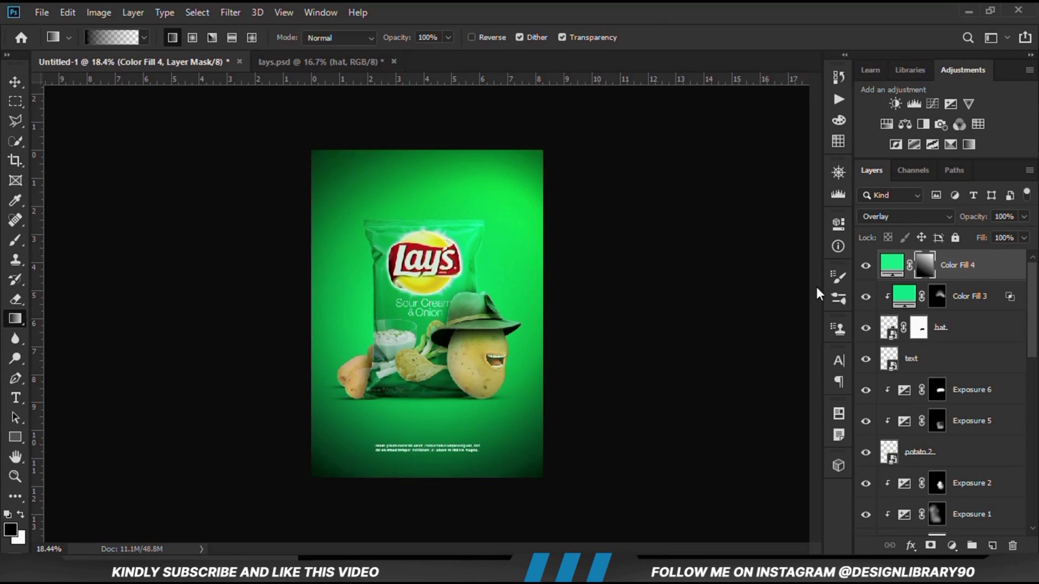
{"action": "left_click", "coordinate": [870, 270]}
{"action": "left_click", "coordinate": [869, 269]}
Step: Add further mask gradients from the poster's lower-left towards its upper-right corner and lower Color Fill 4's opacity to about 72%
{"action": "left_click_drag", "start_coordinate": [289, 507], "coordinate": [528, 116]}
{"action": "left_click_drag", "start_coordinate": [325, 471], "coordinate": [533, 132]}
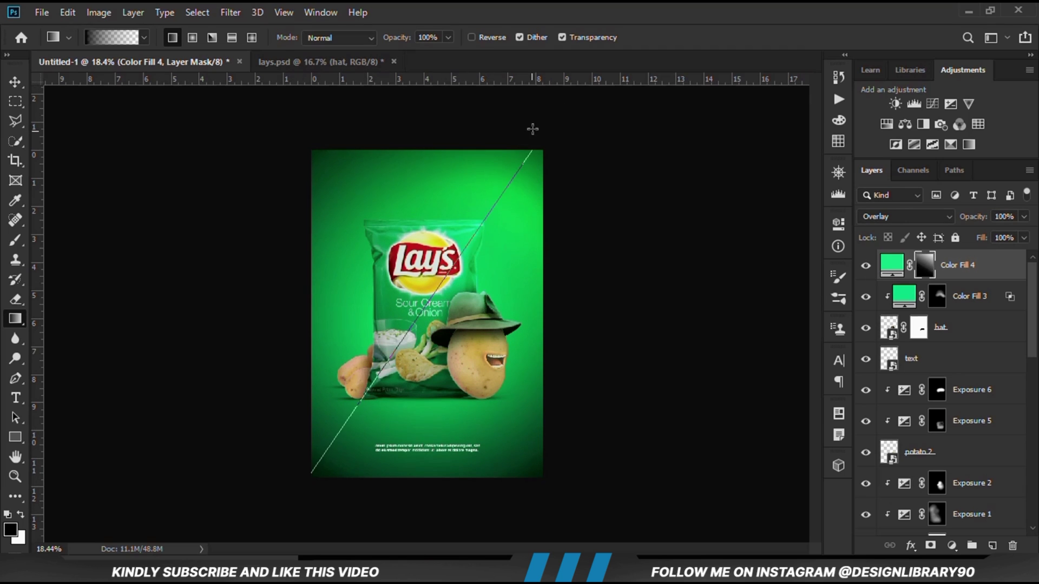
{"action": "left_click", "coordinate": [866, 265]}
{"action": "left_click", "coordinate": [866, 266]}
{"action": "left_click", "coordinate": [1024, 217]}
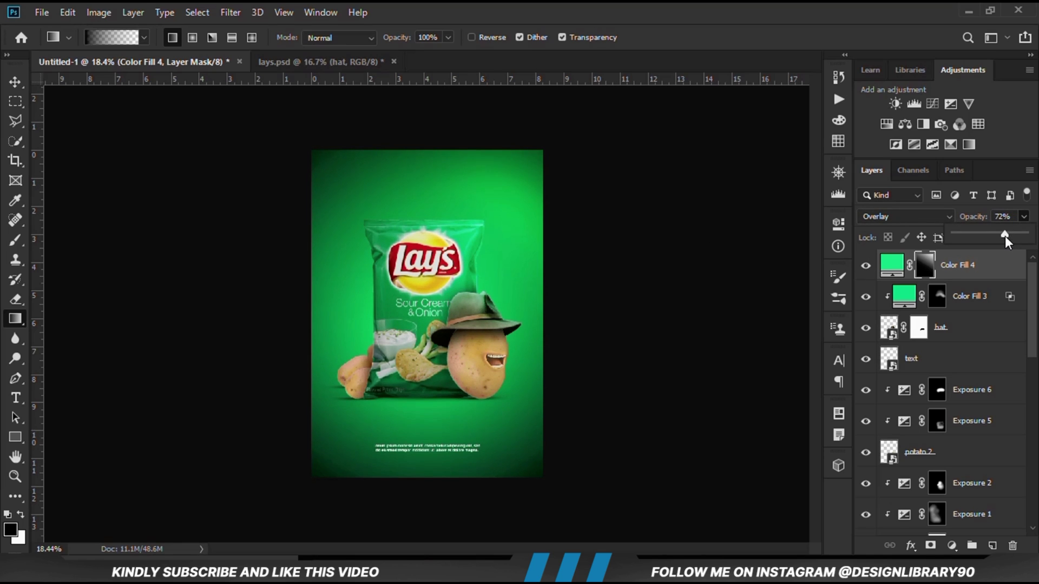
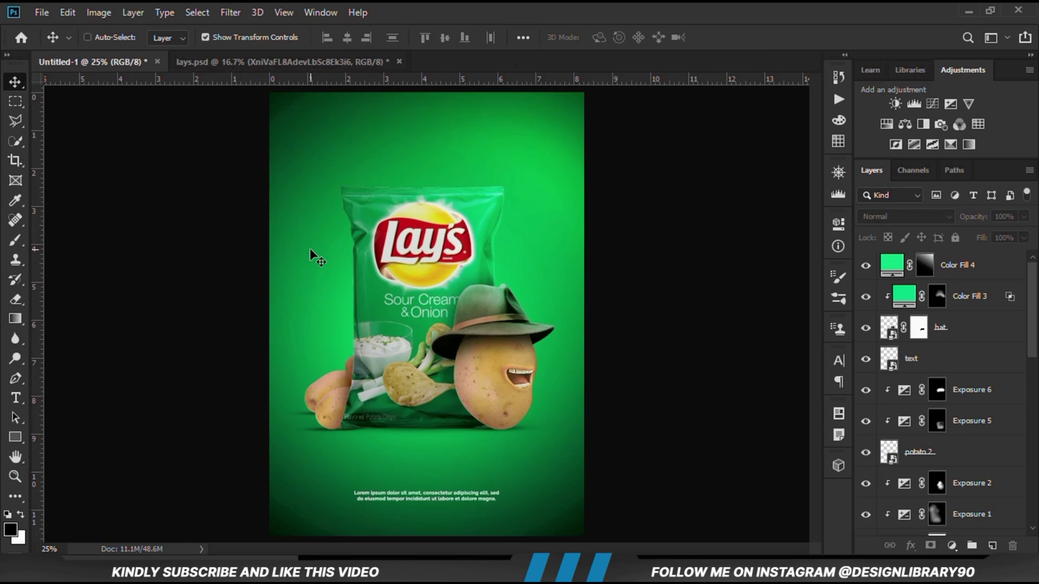
Step: Paste the dark light-particle image from lays.psd as the top layer and position it to cover the poster
{"action": "key", "text": "ctrl+v"}
{"action": "scroll", "coordinate": [378, 244], "scroll_direction": "down", "scroll_amount": 3}
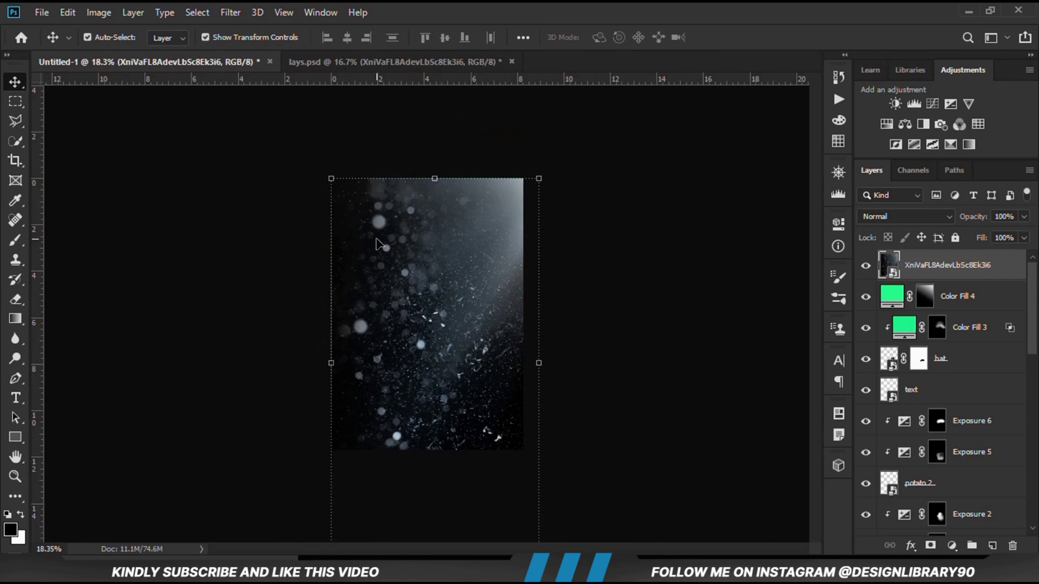
{"action": "left_click_drag", "start_coordinate": [495, 265], "coordinate": [484, 264]}
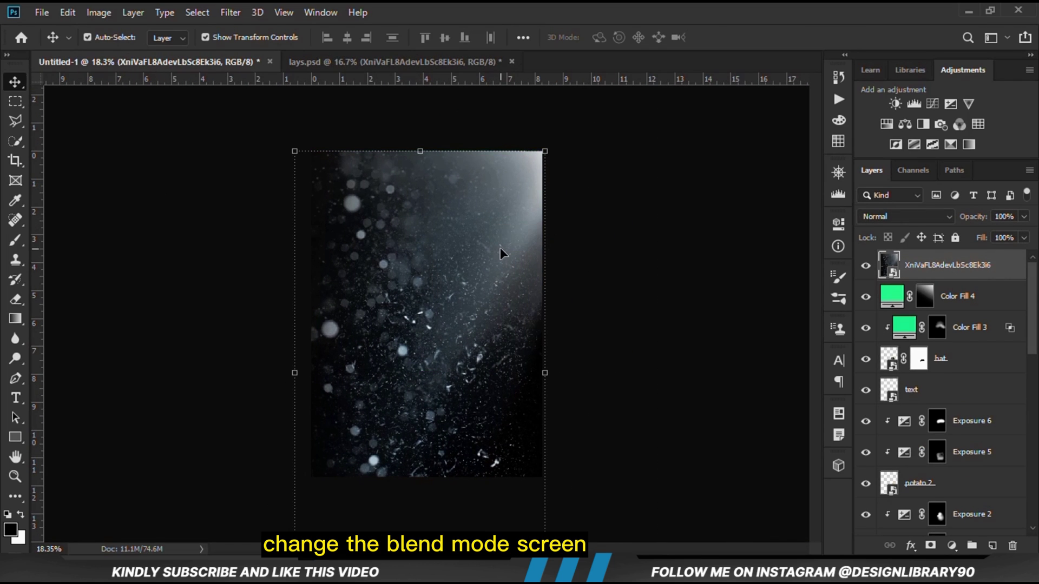
Step: Set the particle image's blend mode to Screen and compare the poster with the layer hidden and shown
{"action": "left_click", "coordinate": [907, 216]}
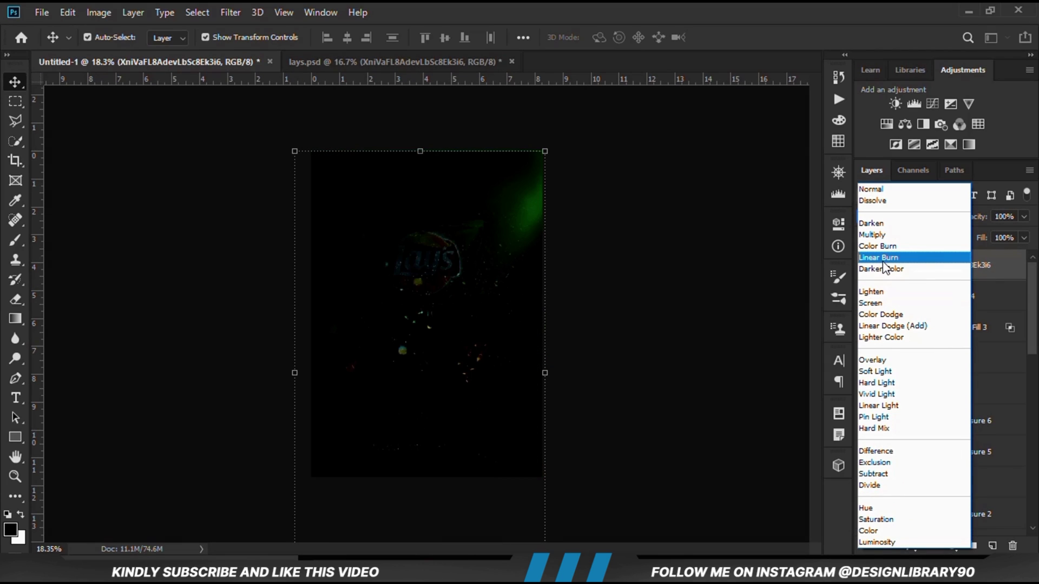
{"action": "left_click", "coordinate": [875, 304]}
{"action": "left_click", "coordinate": [867, 268]}
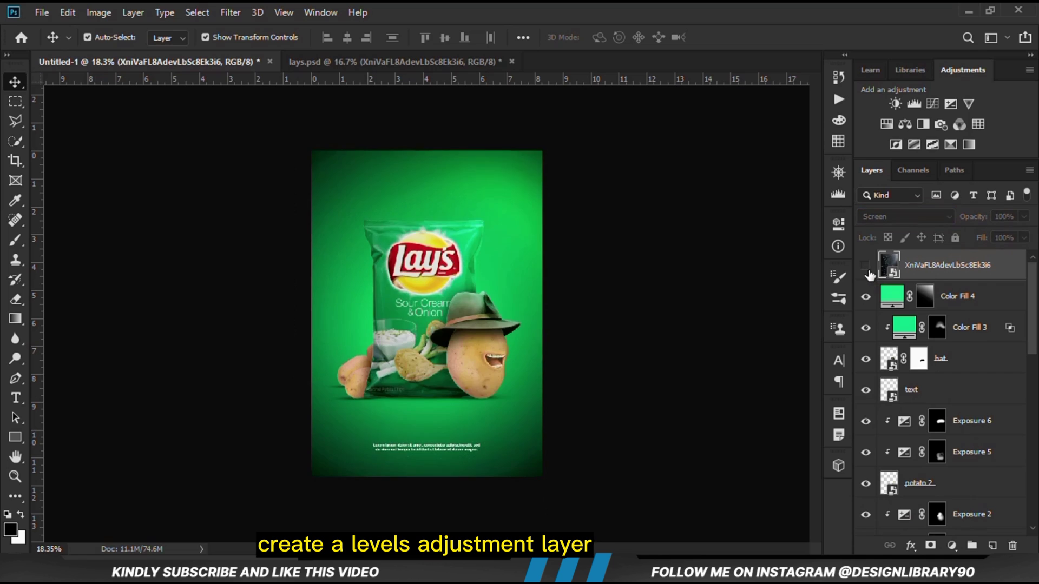
{"action": "left_click", "coordinate": [867, 266]}
Step: Add a Levels adjustment clipped to the particle image, set the black input level to 58, and compare the effect
{"action": "left_click", "coordinate": [952, 547]}
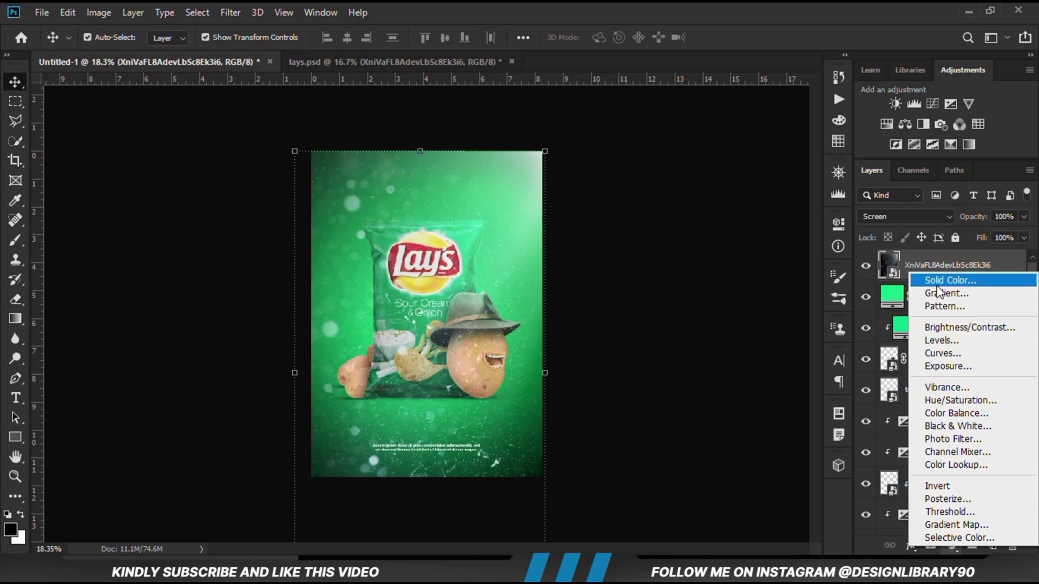
{"action": "left_click", "coordinate": [942, 340]}
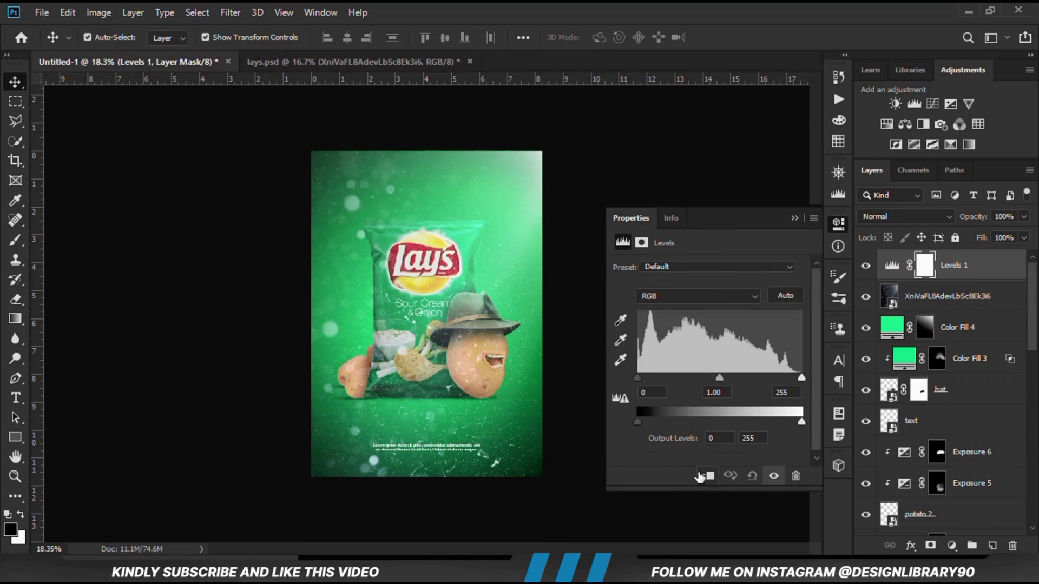
{"action": "left_click", "coordinate": [706, 476]}
{"action": "left_click_drag", "start_coordinate": [638, 376], "coordinate": [675, 377]}
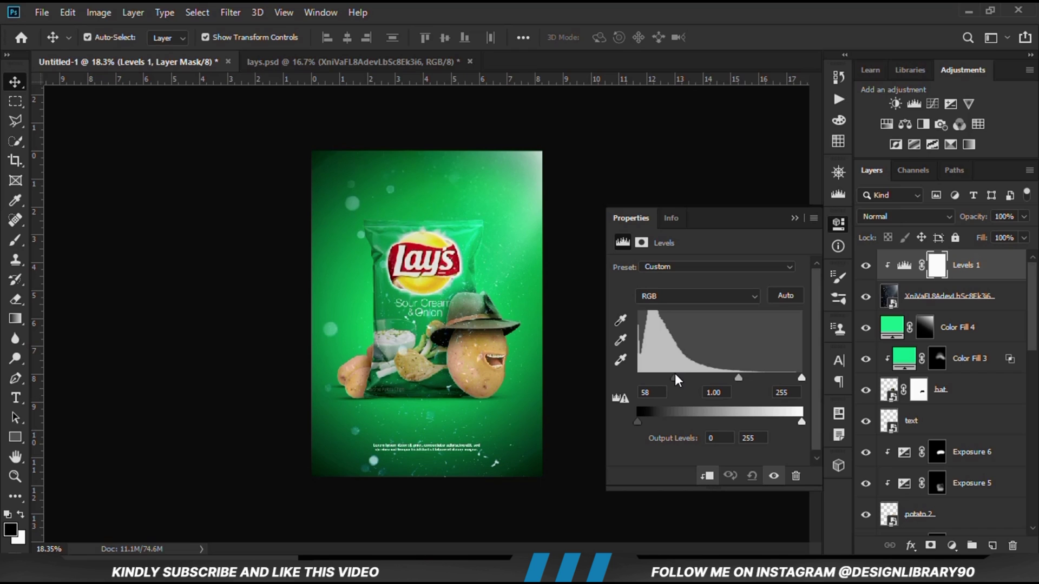
{"action": "left_click", "coordinate": [838, 223]}
{"action": "left_click", "coordinate": [866, 266]}
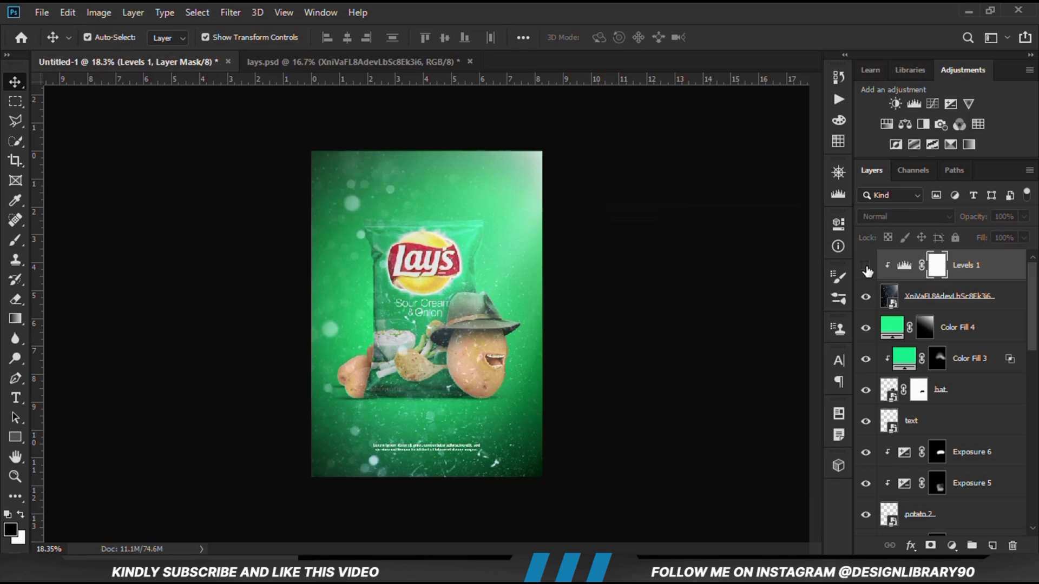
{"action": "left_click", "coordinate": [866, 266]}
Step: Add a clipped Hue/Saturation adjustment above Levels 1 with Colorize on, Hue 122, Saturation 74 and Lightness -33
{"action": "left_click", "coordinate": [951, 546]}
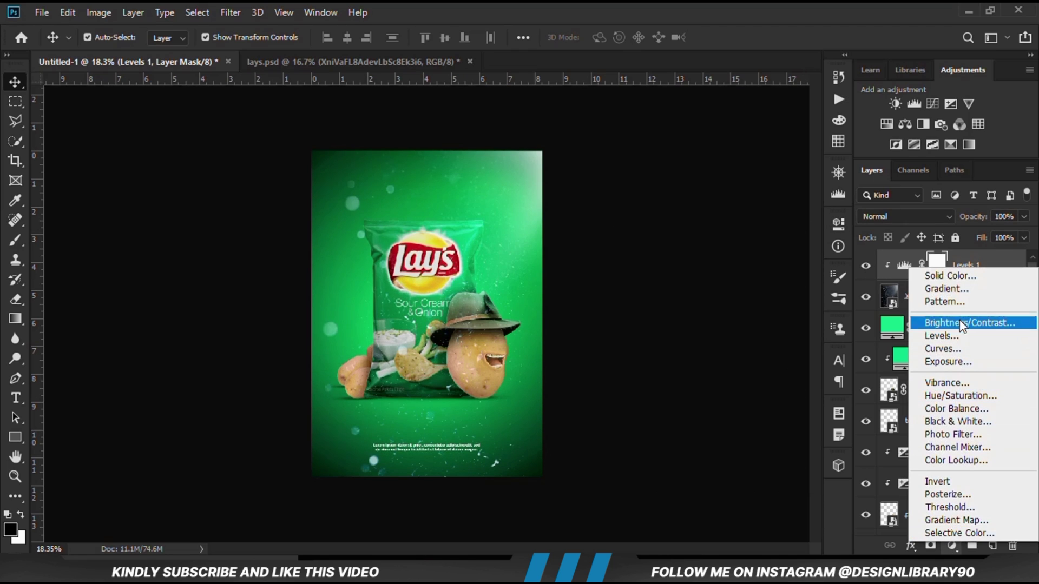
{"action": "left_click", "coordinate": [958, 396]}
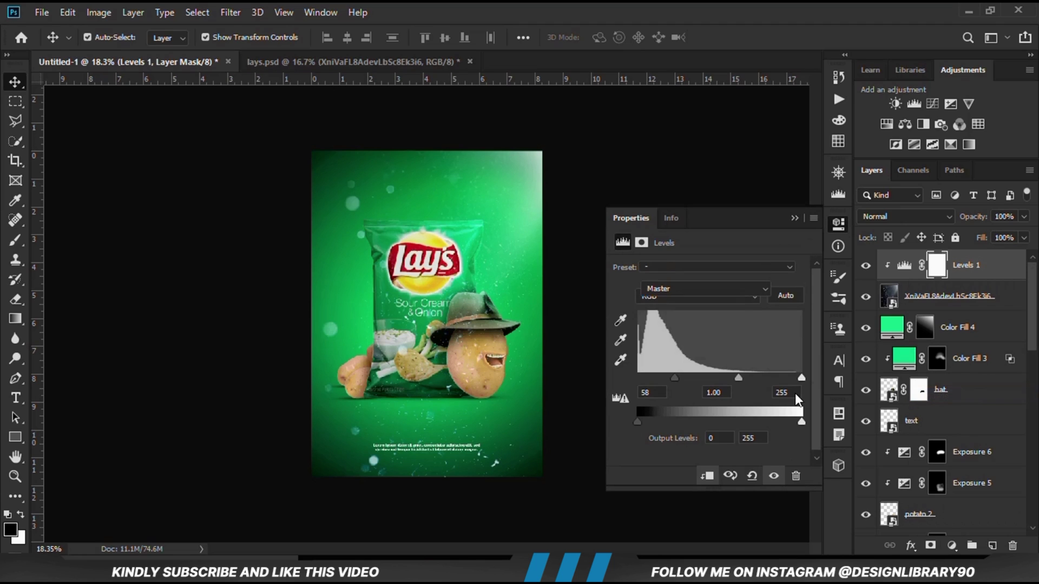
{"action": "left_click", "coordinate": [707, 475]}
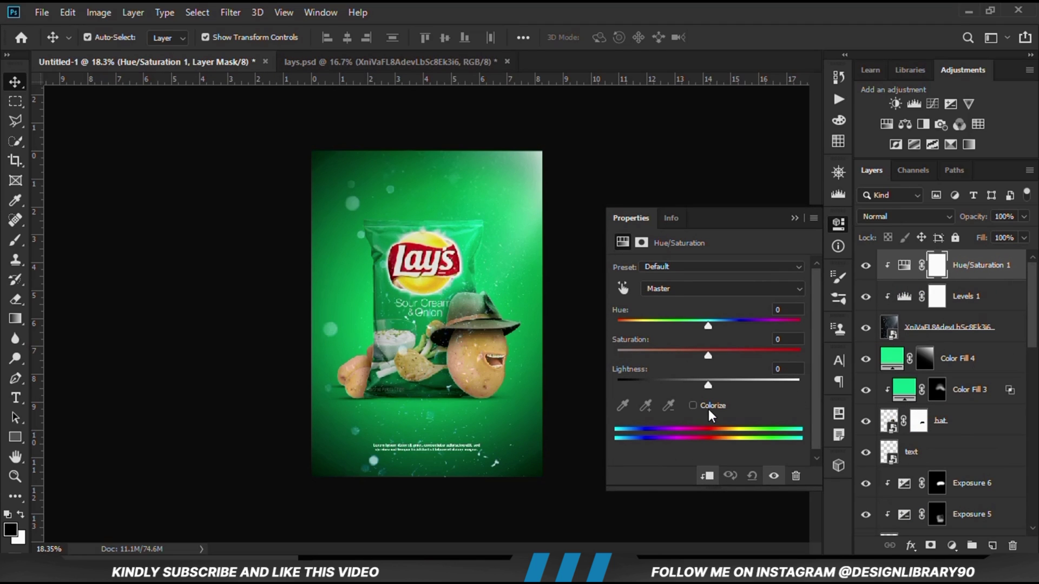
{"action": "left_click", "coordinate": [693, 406]}
{"action": "left_click_drag", "start_coordinate": [671, 325], "coordinate": [703, 351]}
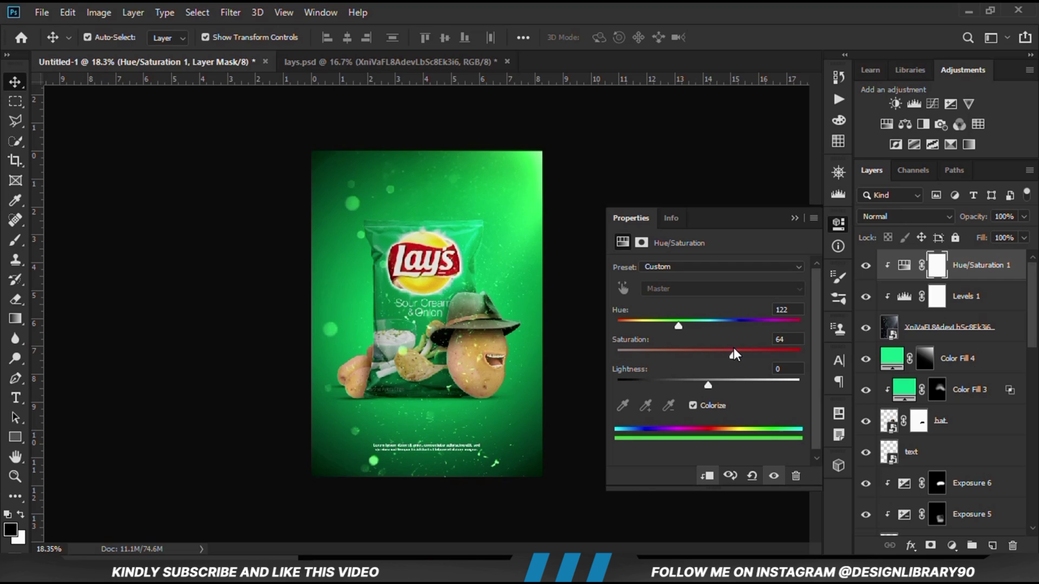
{"action": "left_click_drag", "start_coordinate": [735, 351], "coordinate": [750, 354]}
{"action": "left_click_drag", "start_coordinate": [703, 386], "coordinate": [682, 393]}
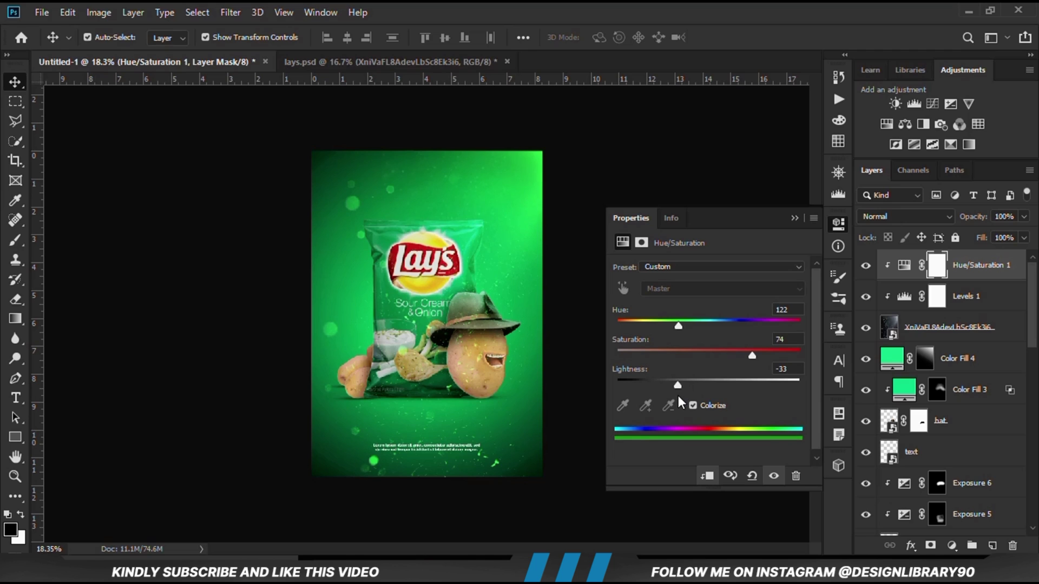
{"action": "left_click", "coordinate": [794, 218]}
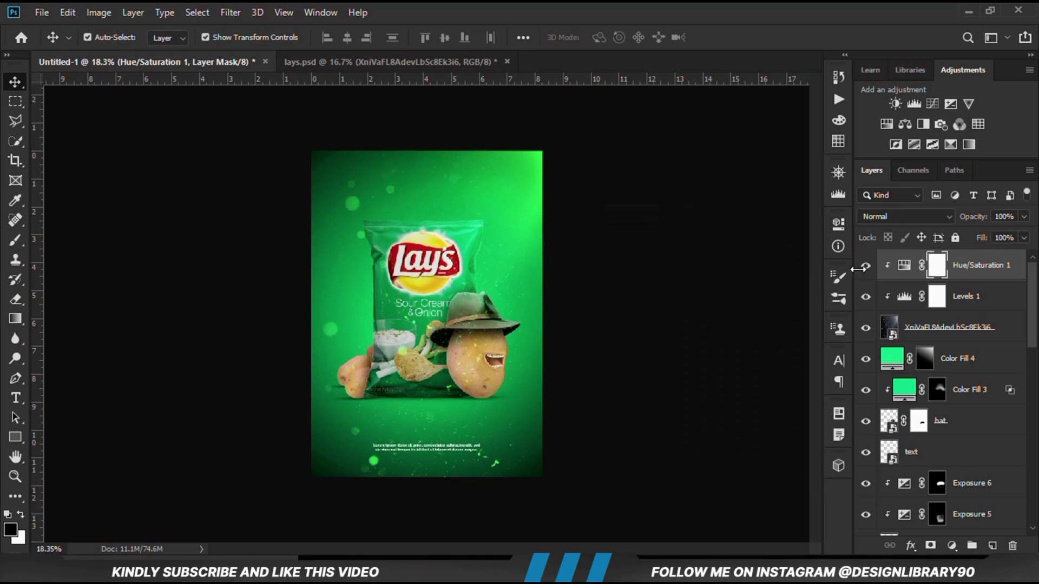
Step: Compare the particle layer hidden and shown, and add an inverted black layer mask to it
{"action": "left_click", "coordinate": [898, 338]}
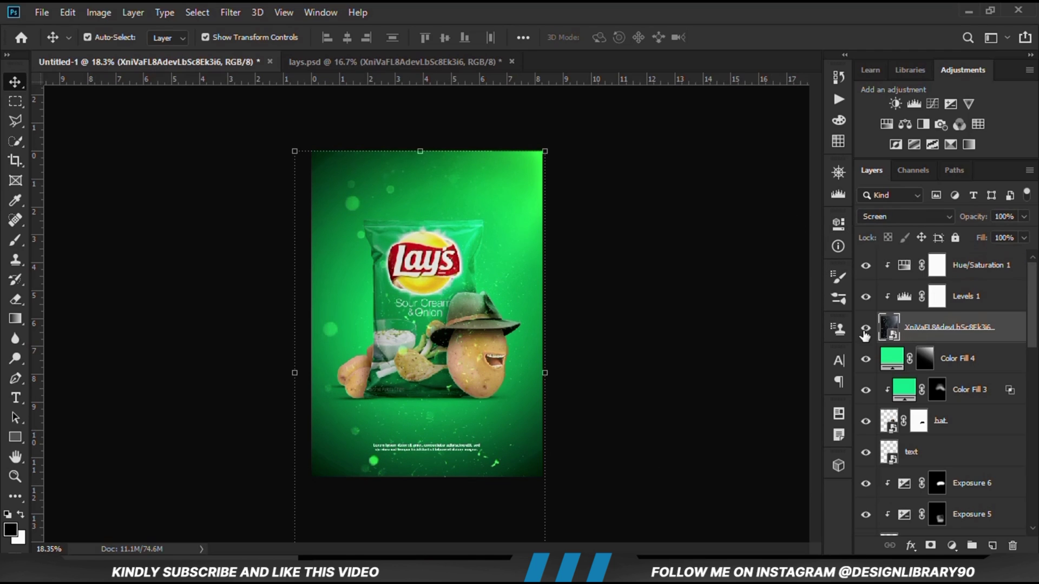
{"action": "left_click", "coordinate": [866, 328]}
{"action": "left_click", "coordinate": [866, 329]}
{"action": "left_click", "coordinate": [931, 546]}
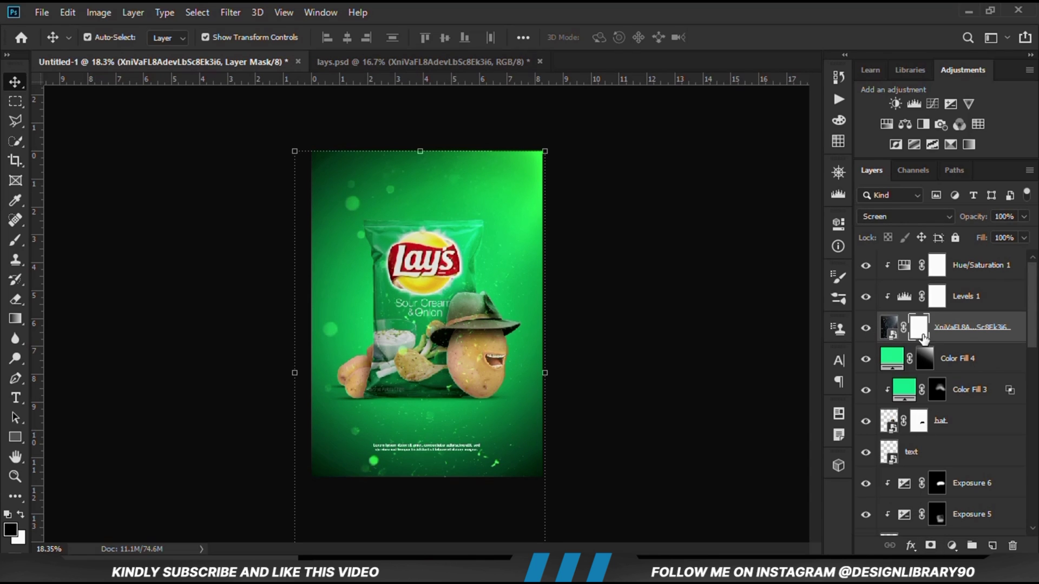
{"action": "key", "text": "ctrl+i"}
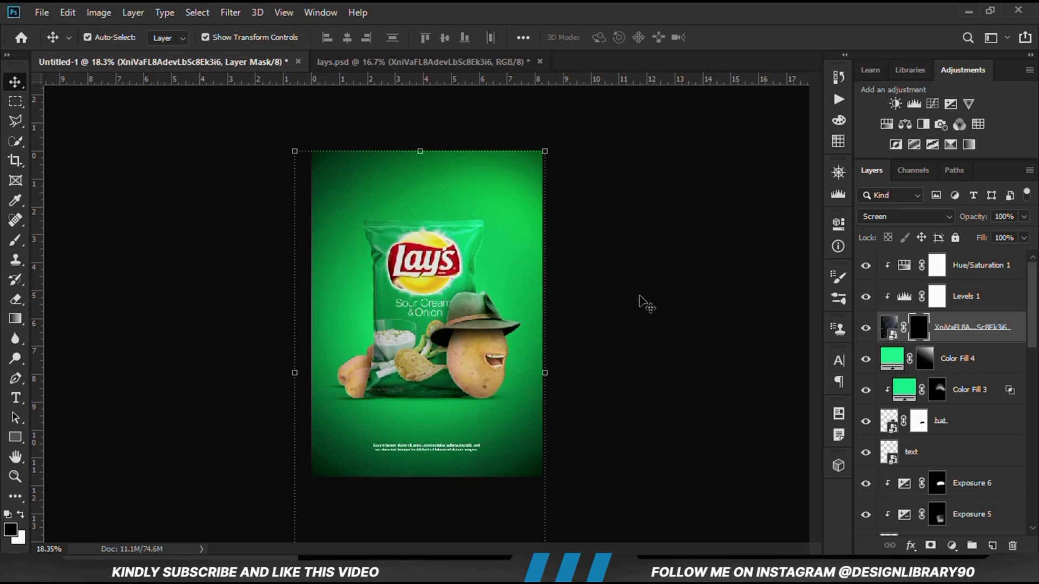
Step: Choose the Brush tool at 25% opacity and reshape its 175 px, 0% hardness tip to round
{"action": "right_click", "coordinate": [15, 240]}
{"action": "left_click", "coordinate": [84, 239]}
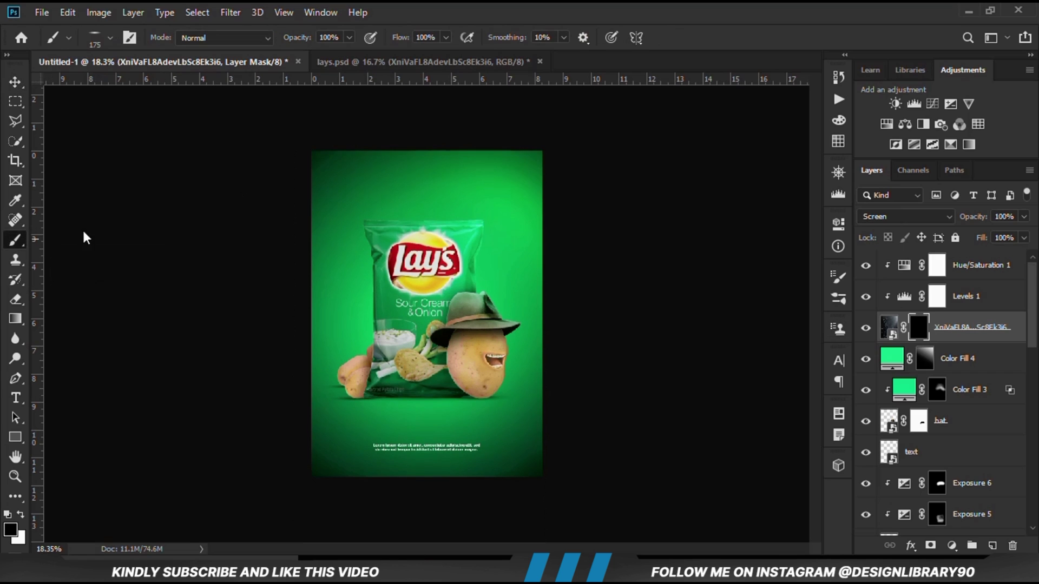
{"action": "left_click", "coordinate": [350, 38]}
{"action": "left_click_drag", "start_coordinate": [319, 54], "coordinate": [295, 54]}
{"action": "right_click", "coordinate": [398, 204]}
{"action": "left_click_drag", "start_coordinate": [435, 249], "coordinate": [443, 275]}
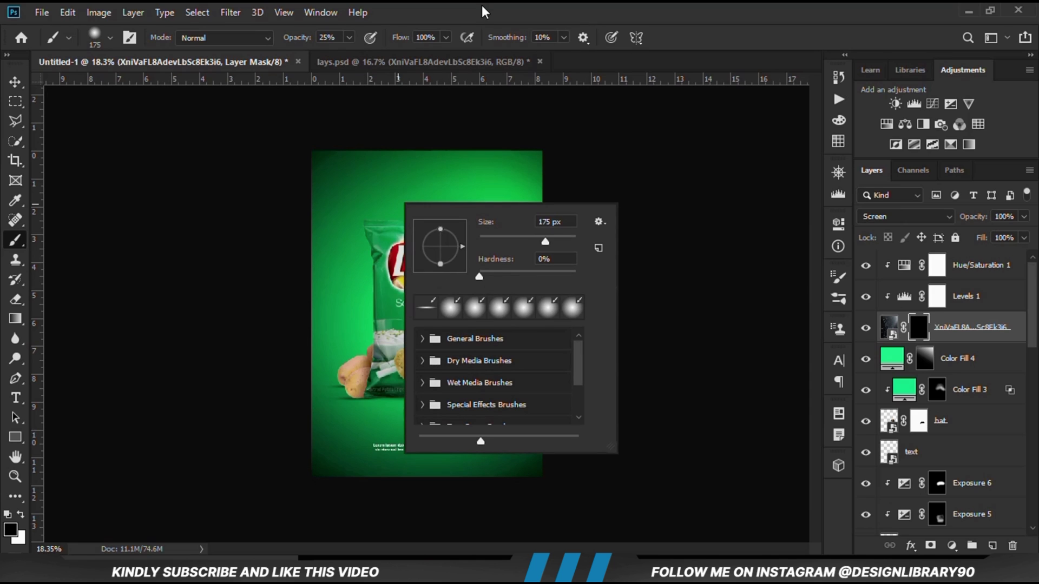
{"action": "key", "text": "Return"}
Step: Set the brush to 900 px and 12% opacity, with white as the foreground color
{"action": "key", "text": "bracketright"}
{"action": "key", "text": "bracketright"}
{"action": "key", "text": "bracketright"}
{"action": "key", "text": "bracketright"}
{"action": "key", "text": "bracketright"}
{"action": "key", "text": "bracketright"}
{"action": "key", "text": "bracketright"}
{"action": "key", "text": "bracketright"}
{"action": "key", "text": "bracketright"}
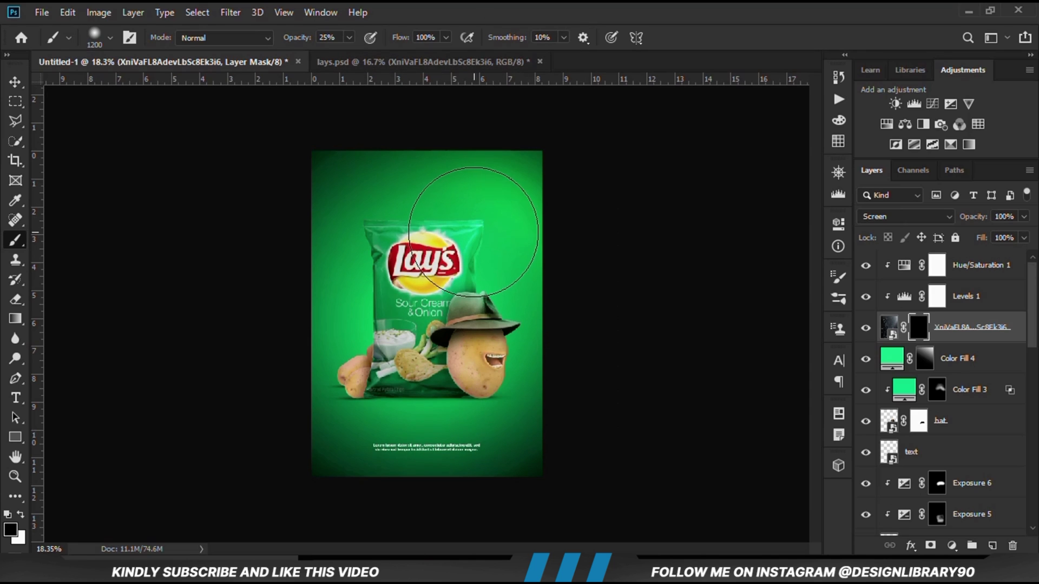
{"action": "left_click", "coordinate": [350, 37]}
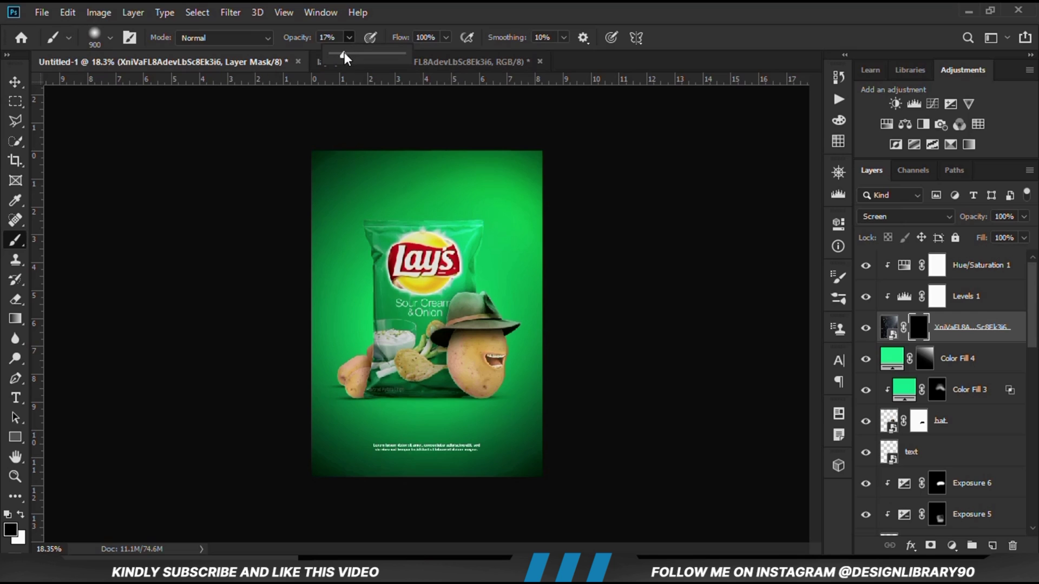
{"action": "left_click_drag", "start_coordinate": [343, 52], "coordinate": [340, 54]}
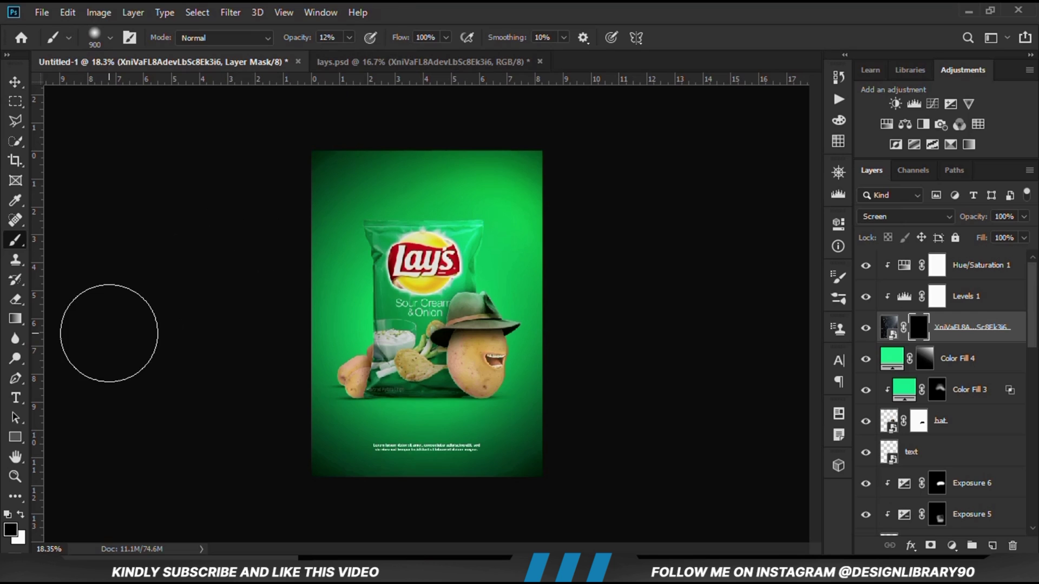
{"action": "left_click", "coordinate": [22, 516]}
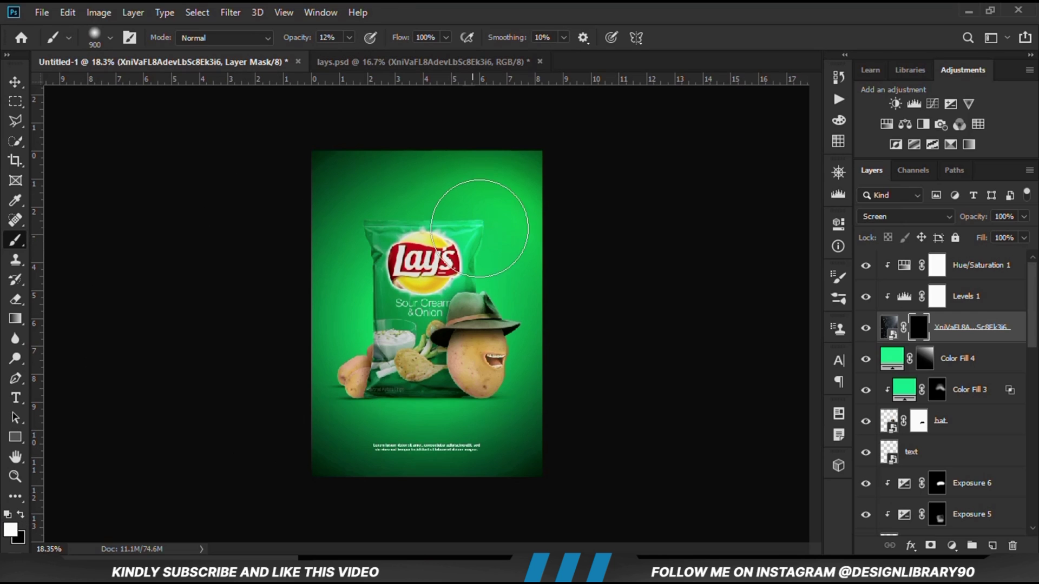
Step: Enlarge the brush to 1500 px, paint white on the particle layer's mask at the poster's upper-right, and compare the effect
{"action": "key", "text": "bracketright"}
{"action": "key", "text": "bracketright"}
{"action": "key", "text": "bracketright"}
{"action": "mouse_move", "coordinate": [524, 174]}
{"action": "left_mouse_down"}
{"action": "mouse_move", "coordinate": [533, 208]}
{"action": "mouse_move", "coordinate": [497, 213]}
{"action": "mouse_move", "coordinate": [435, 182]}
{"action": "mouse_move", "coordinate": [479, 282]}
{"action": "mouse_move", "coordinate": [505, 301]}
{"action": "mouse_move", "coordinate": [512, 325]}
{"action": "mouse_move", "coordinate": [525, 300]}
{"action": "mouse_move", "coordinate": [505, 204]}
{"action": "mouse_move", "coordinate": [453, 182]}
{"action": "mouse_move", "coordinate": [407, 200]}
{"action": "mouse_move", "coordinate": [482, 186]}
{"action": "left_mouse_up"}
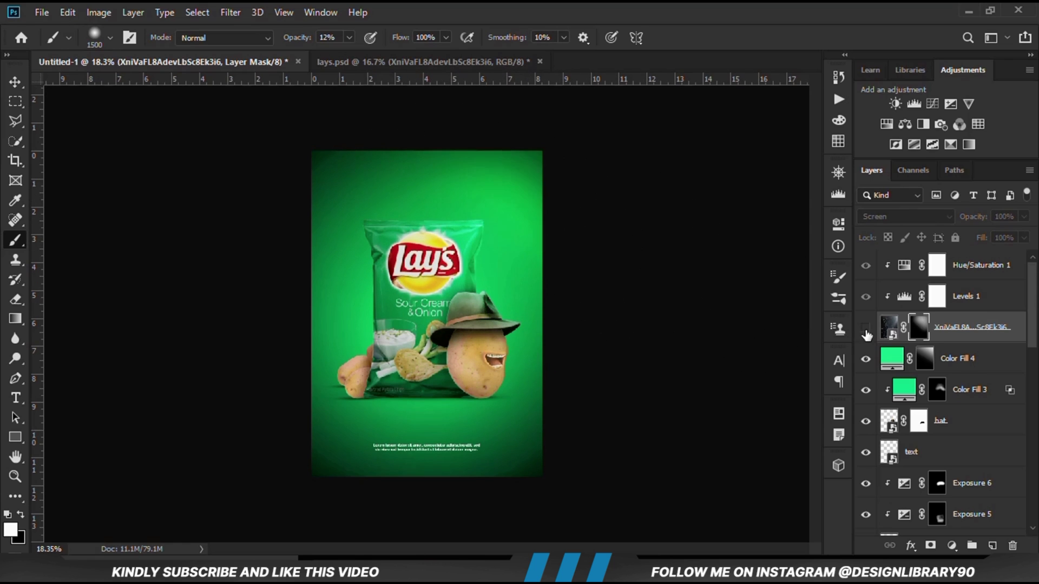
{"action": "scroll", "coordinate": [475, 263], "scroll_direction": "up", "scroll_amount": 3}
{"action": "scroll", "coordinate": [475, 263], "scroll_direction": "down", "scroll_amount": 2}
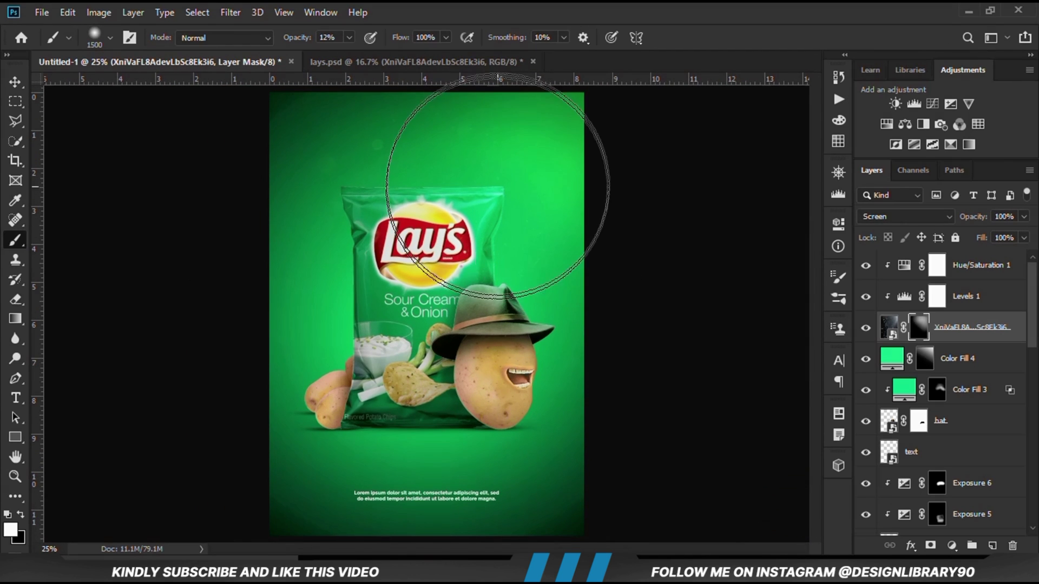
Step: Paint white on the particle layer's mask between the bag's center and the poster's right edge, and reduce the brush to 1200 px
{"action": "left_click_drag", "start_coordinate": [457, 263], "coordinate": [557, 258]}
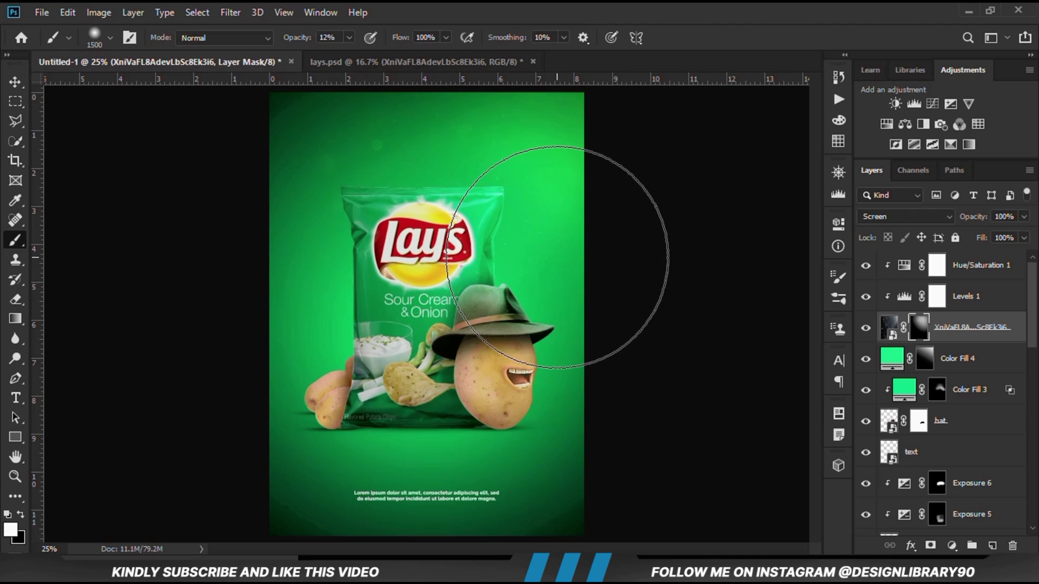
{"action": "key", "text": "bracketleft"}
{"action": "key", "text": "bracketleft"}
{"action": "key", "text": "bracketleft"}
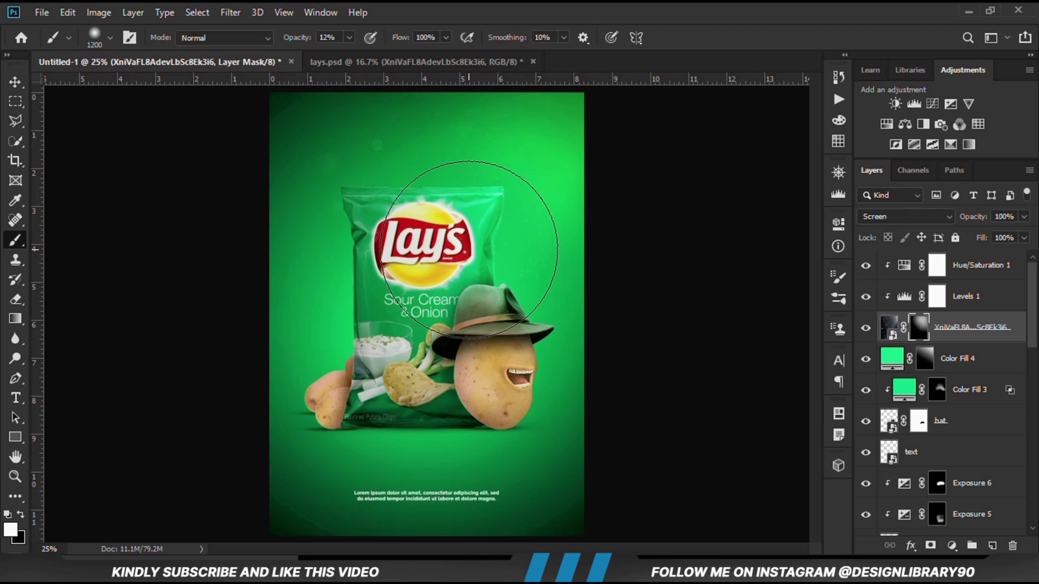
Step: Compare the poster with the particle layer hidden and shown using the Move tool, leaving no layer selected
{"action": "left_click", "coordinate": [15, 81]}
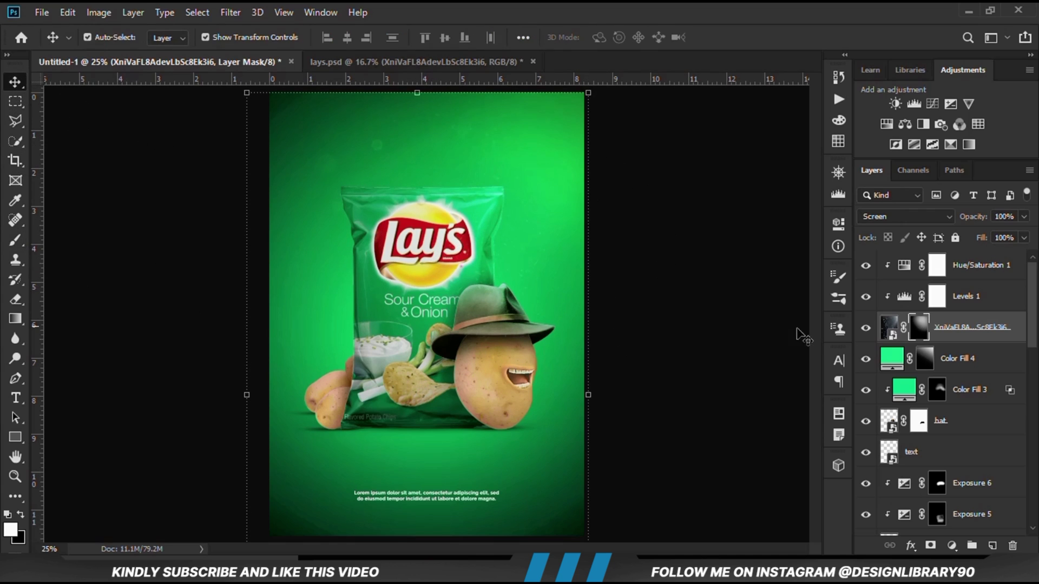
{"action": "left_click", "coordinate": [866, 333]}
{"action": "left_click", "coordinate": [865, 332]}
{"action": "left_click", "coordinate": [666, 374]}
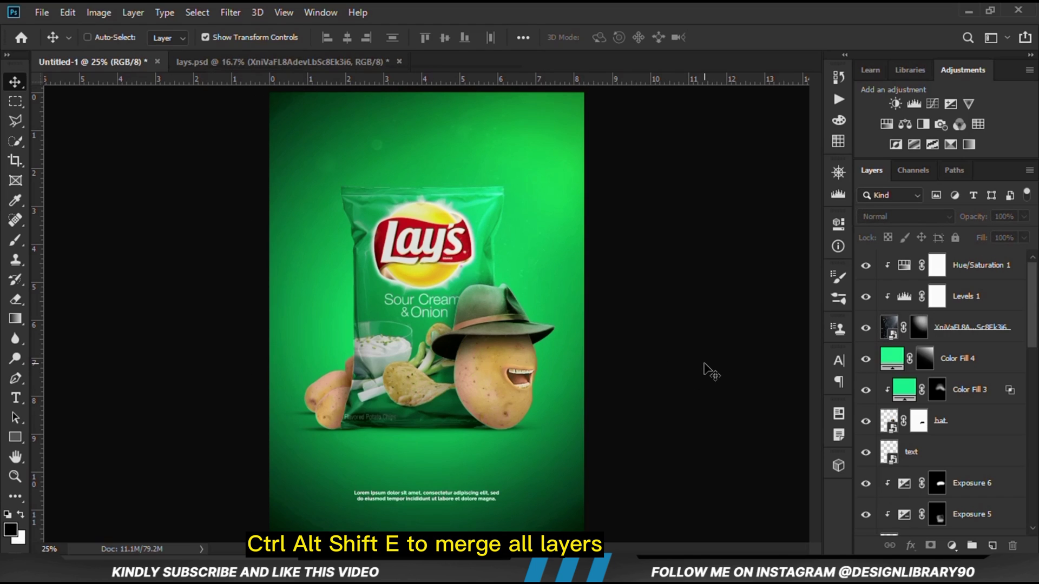
Step: Stamp all visible layers into a new top layer and convert it to a smart object
{"action": "key", "text": "ctrl+alt+shift+e"}
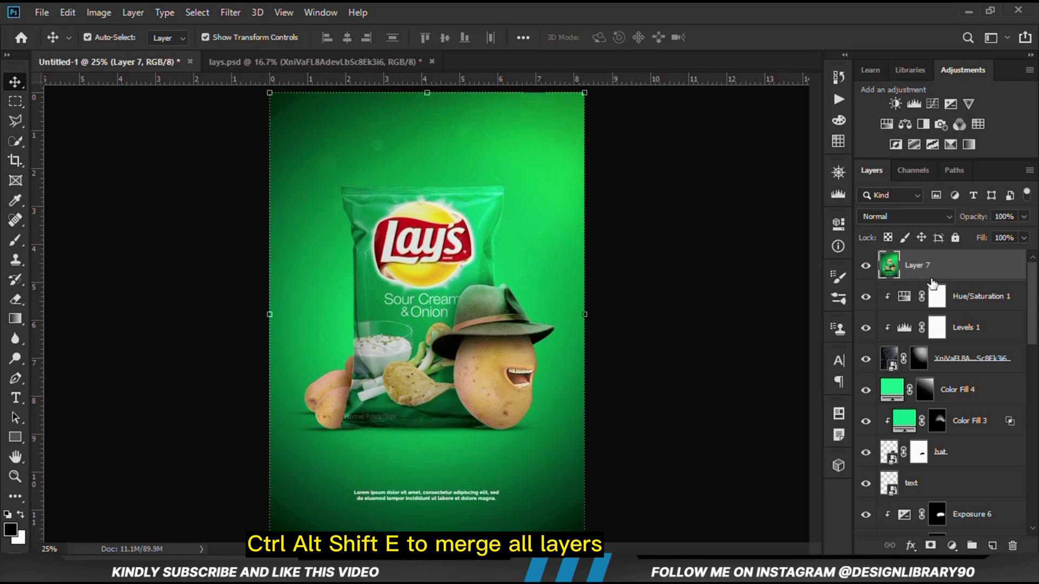
{"action": "right_click", "coordinate": [946, 279]}
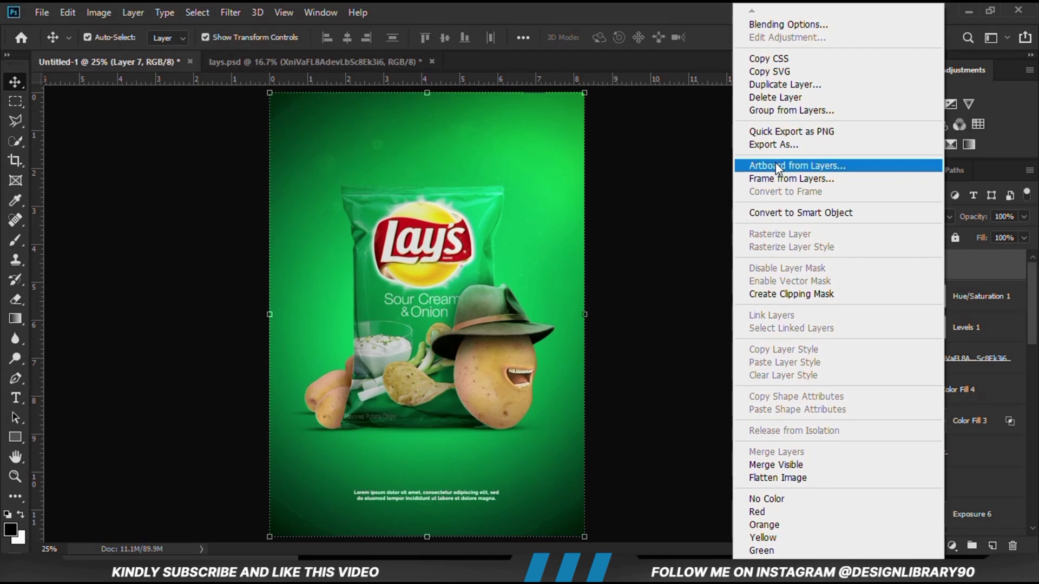
{"action": "left_click", "coordinate": [768, 212]}
Step: Start a Camera Raw Filter on the merged layer with Exposure +0.25, Contrast +23, Highlights +13 and Shadows -23
{"action": "left_click", "coordinate": [231, 12]}
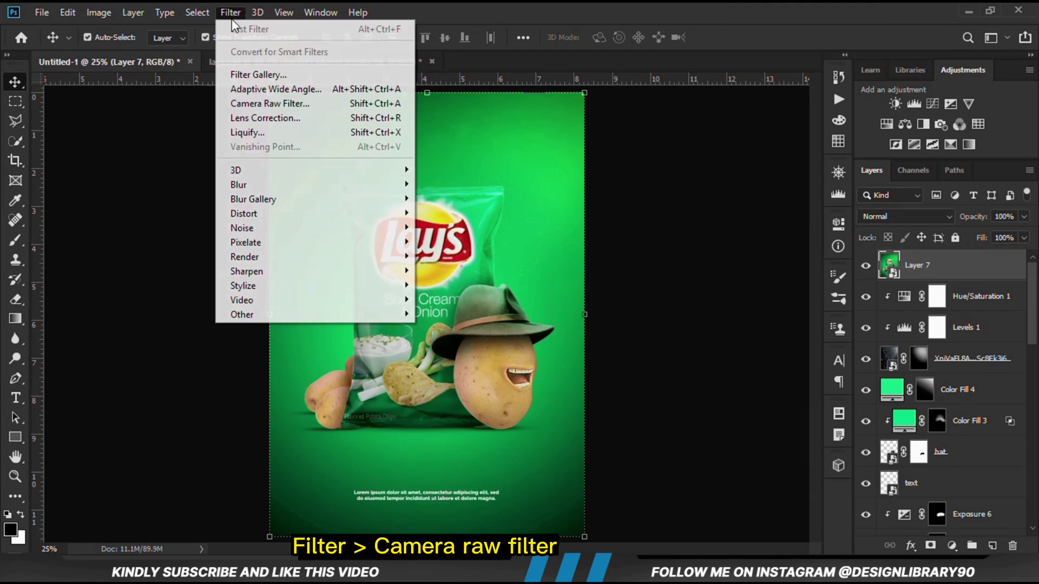
{"action": "left_click", "coordinate": [262, 103]}
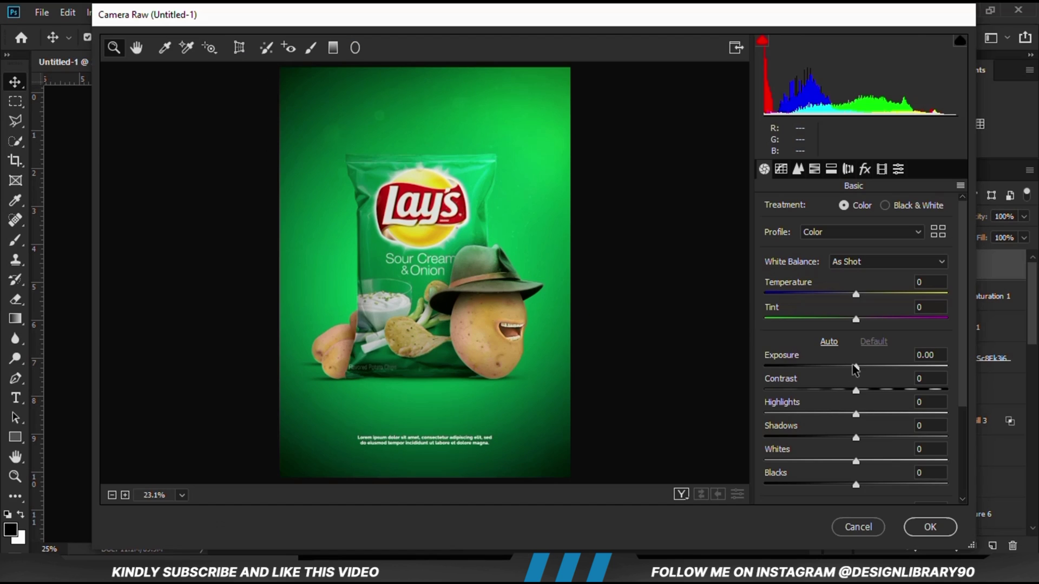
{"action": "left_click", "coordinate": [859, 366]}
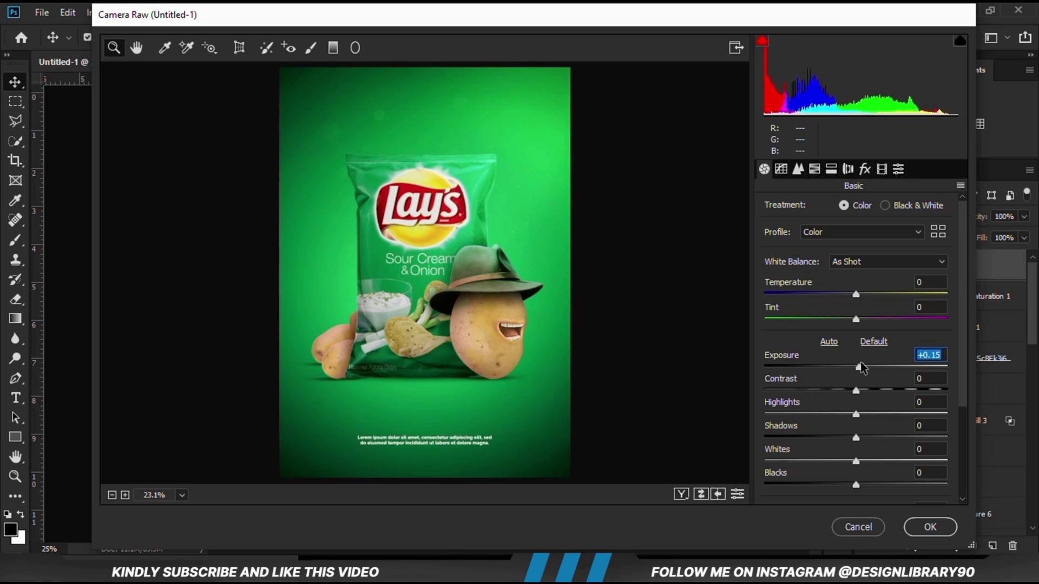
{"action": "left_click_drag", "start_coordinate": [860, 366], "coordinate": [877, 391]}
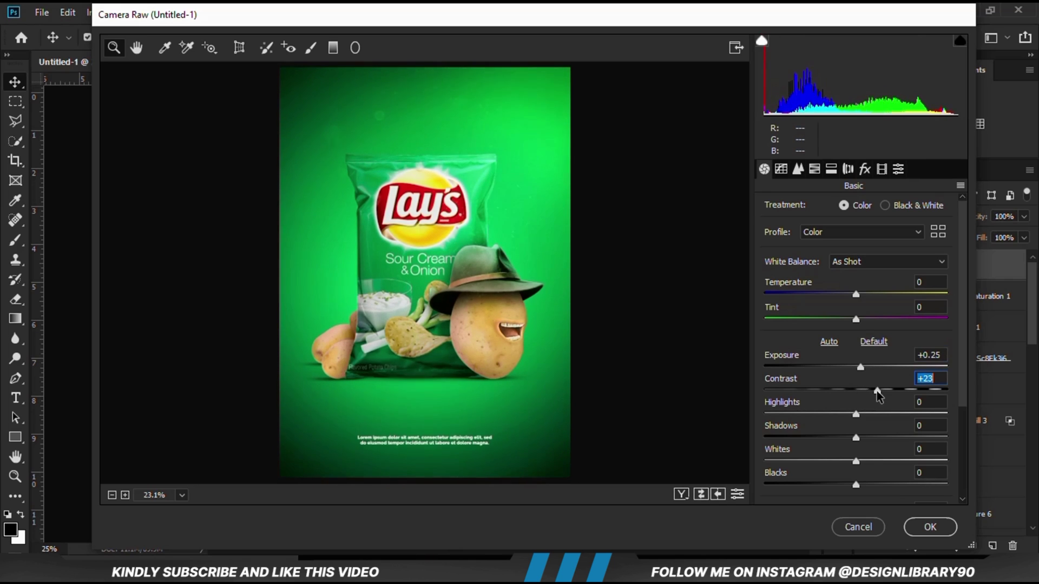
{"action": "left_click", "coordinate": [864, 414]}
{"action": "left_click_drag", "start_coordinate": [864, 417], "coordinate": [834, 444]}
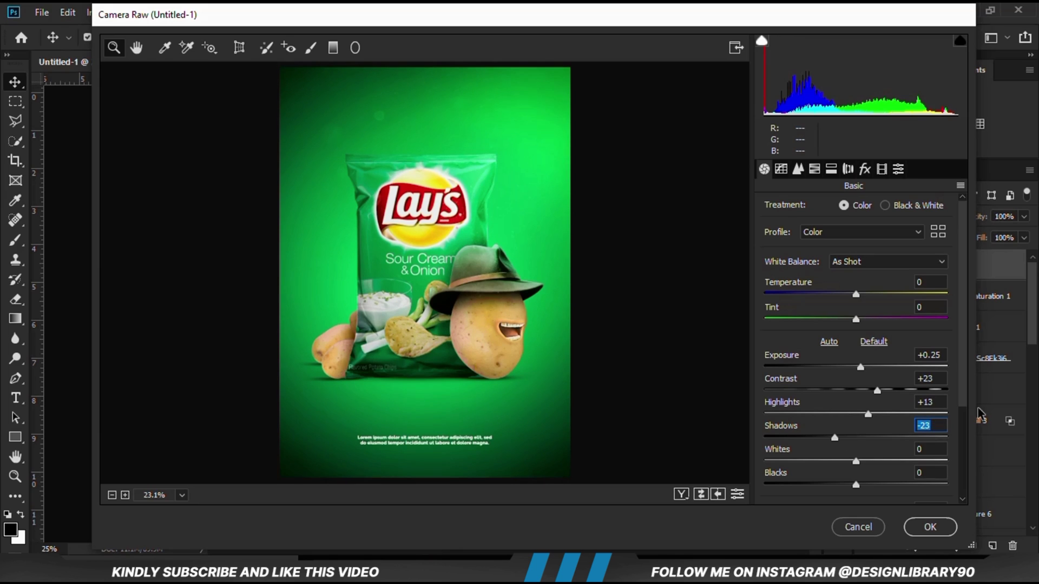
Step: Set Whites to +8, Blacks to -15, Texture to +18 and Clarity to +5, and apply the Camera Raw adjustments
{"action": "scroll", "coordinate": [960, 408], "scroll_direction": "down", "scroll_amount": 2}
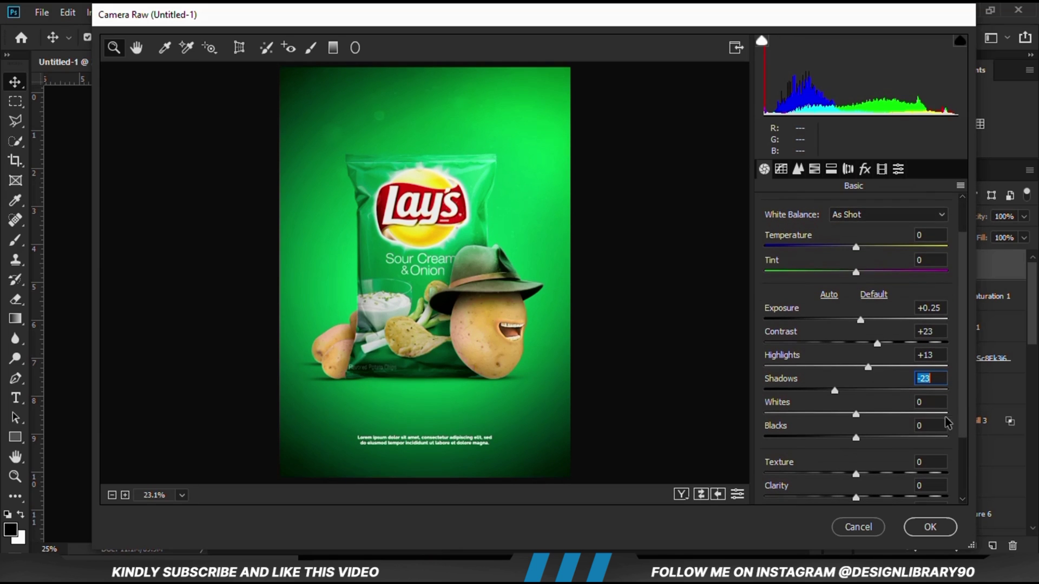
{"action": "left_click", "coordinate": [864, 413]}
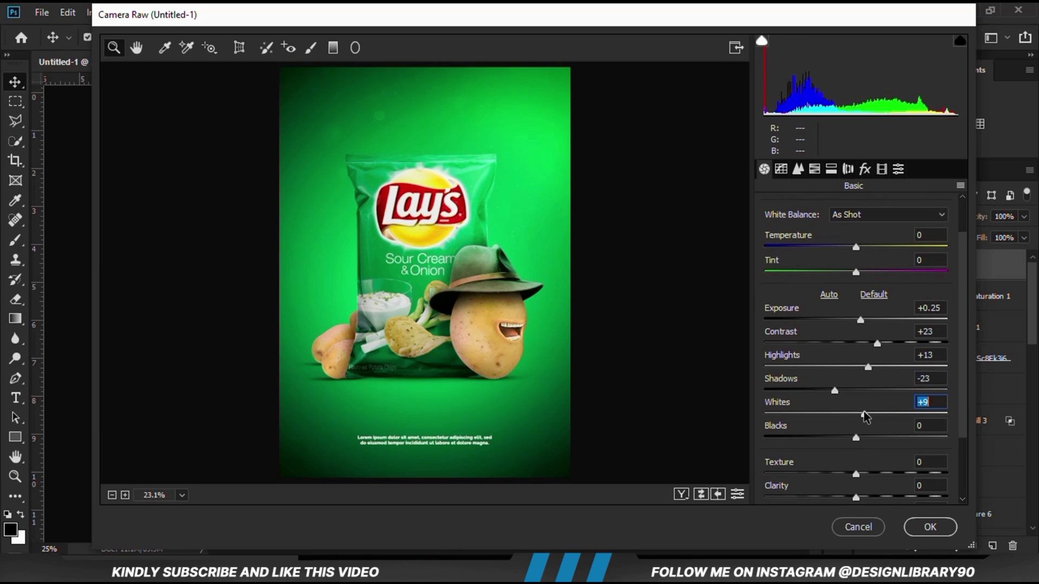
{"action": "left_click_drag", "start_coordinate": [864, 413], "coordinate": [846, 443]}
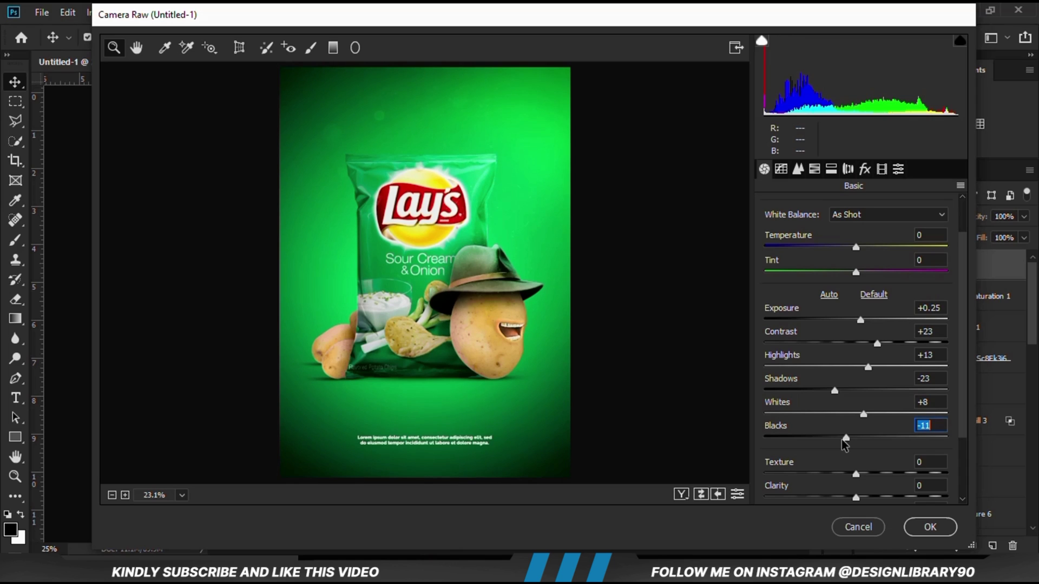
{"action": "left_click_drag", "start_coordinate": [847, 445], "coordinate": [872, 476]}
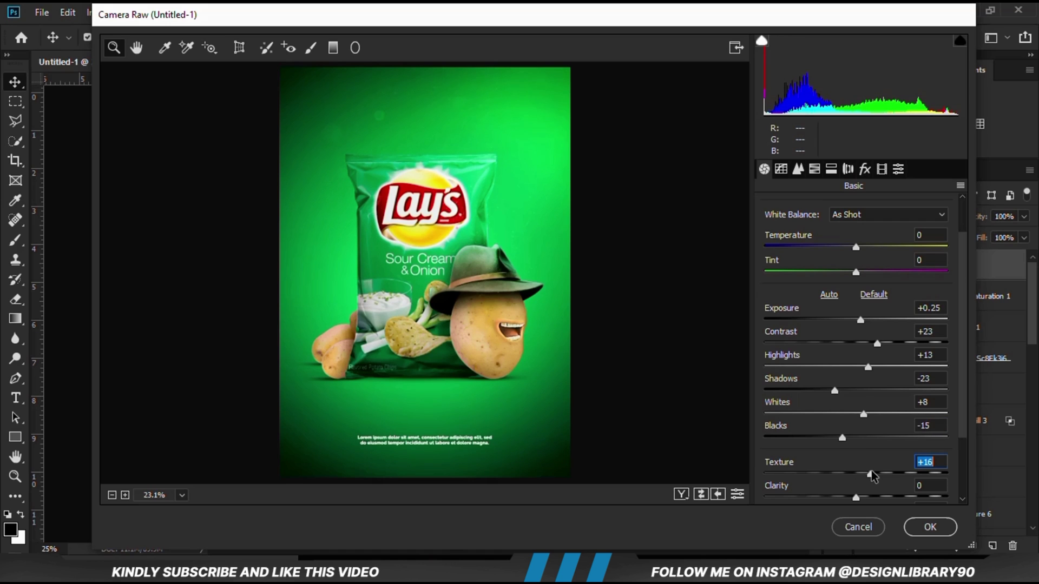
{"action": "scroll", "coordinate": [964, 427], "scroll_direction": "down", "scroll_amount": 1}
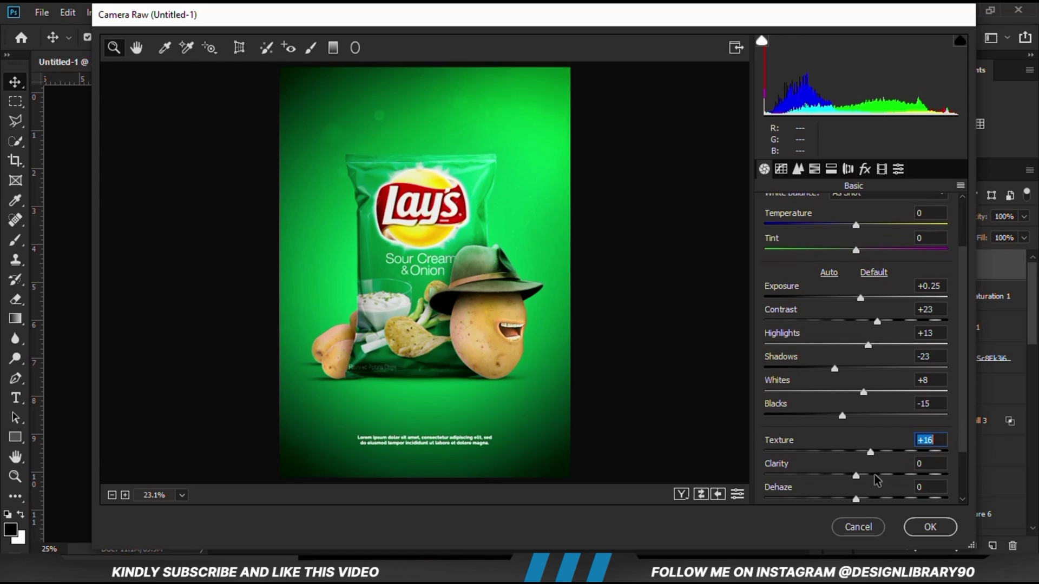
{"action": "left_click_drag", "start_coordinate": [855, 475], "coordinate": [876, 454]}
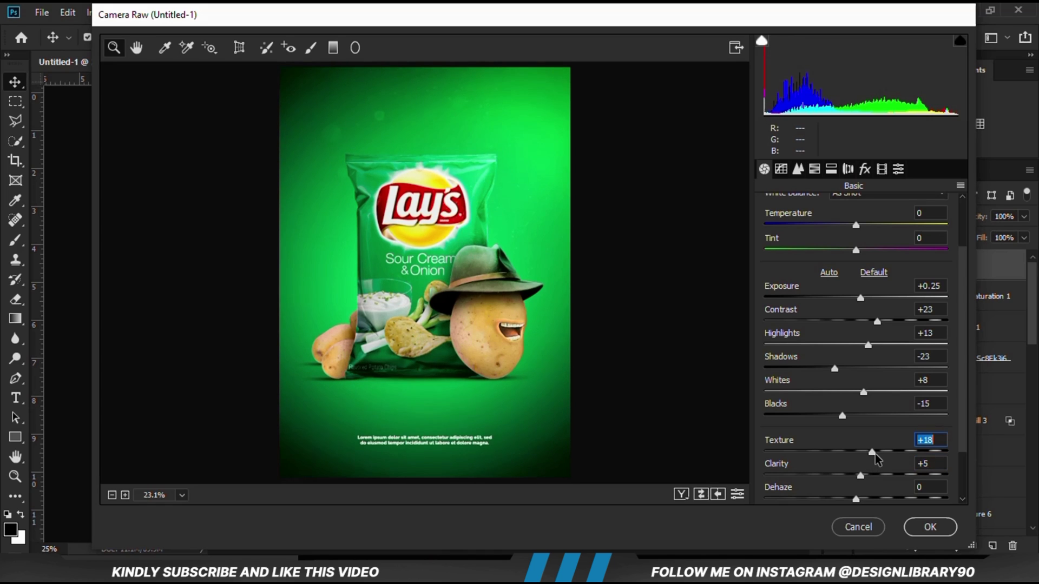
{"action": "left_click", "coordinate": [931, 527]}
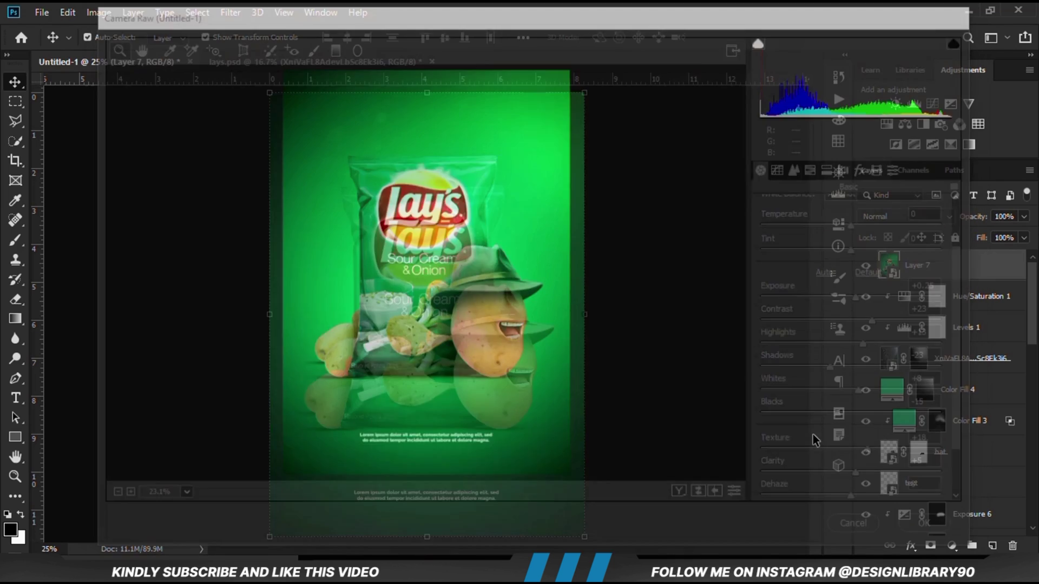
Step: Compare the finished poster with the Camera Raw-filtered top layer hidden and shown
{"action": "left_click", "coordinate": [866, 266]}
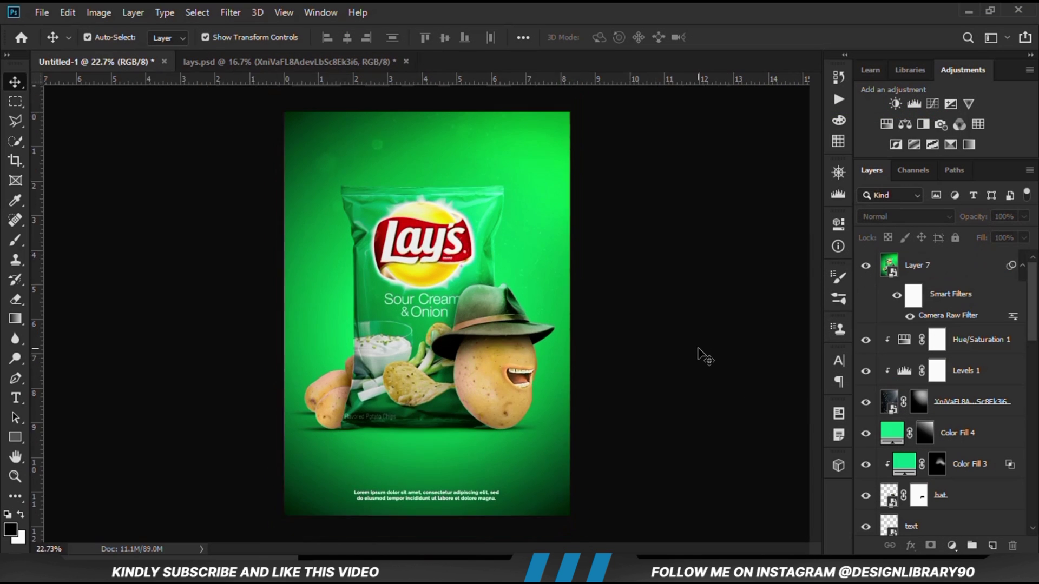
{"action": "scroll", "coordinate": [704, 357], "scroll_direction": "up", "scroll_amount": 3}
{"action": "key", "text": "ctrl+minus"}
{"action": "key", "text": "ctrl+minus"}
{"action": "key", "text": "ctrl+minus"}
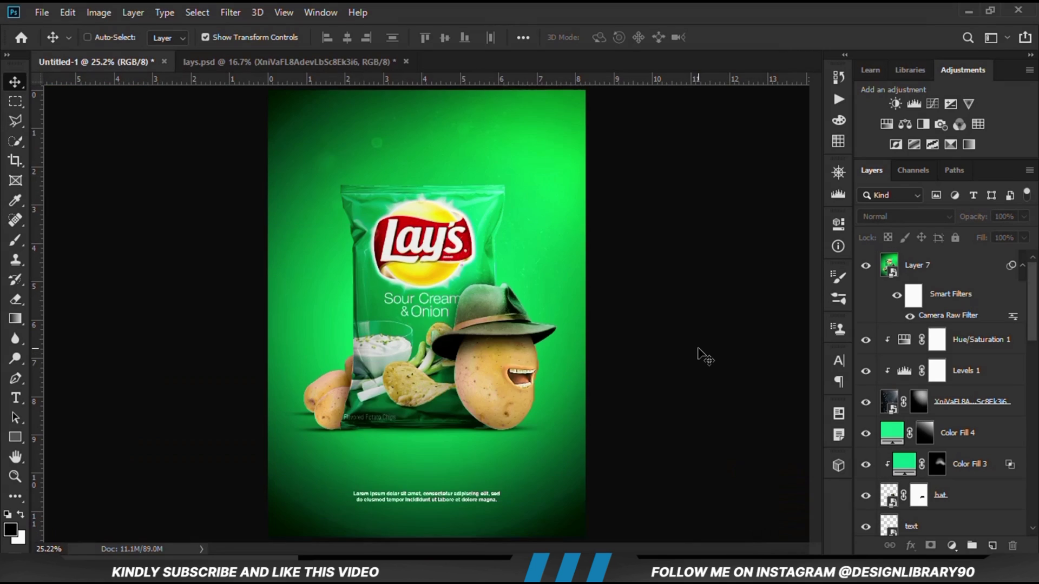
{"action": "key", "text": "ctrl+equal"}
{"action": "key", "text": "ctrl+equal"}
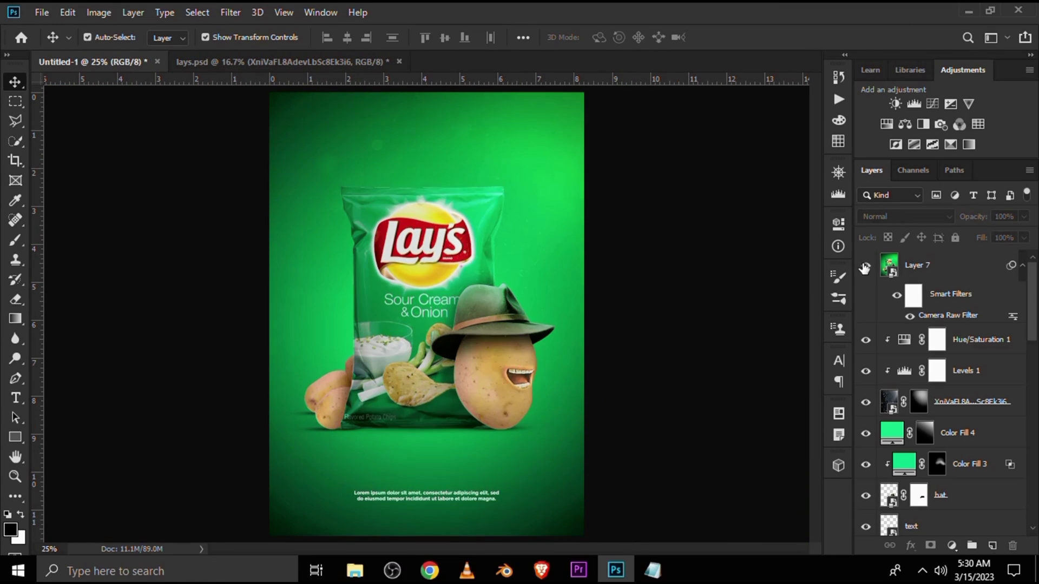
{"action": "left_click", "coordinate": [865, 267]}
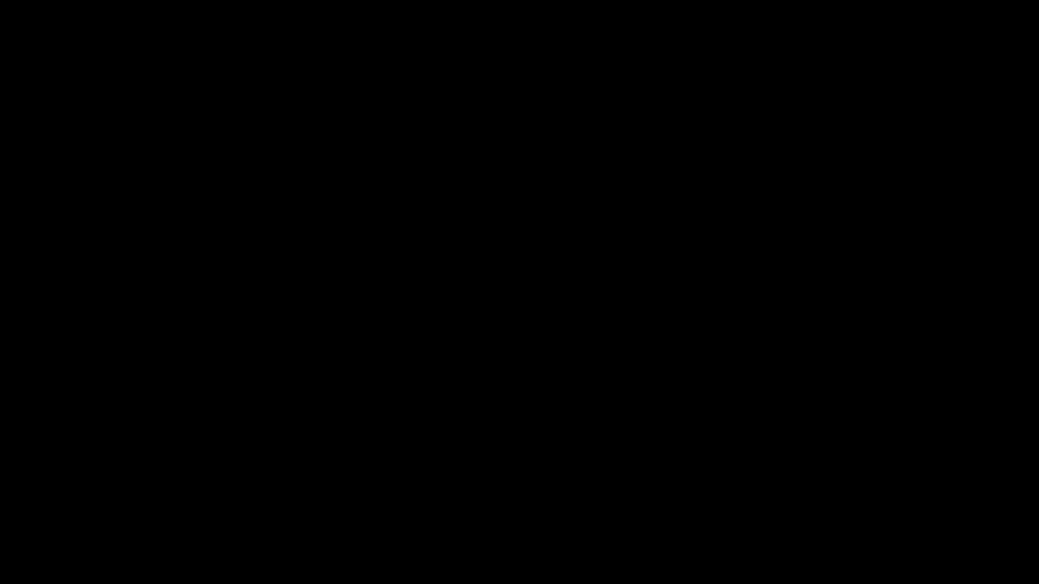